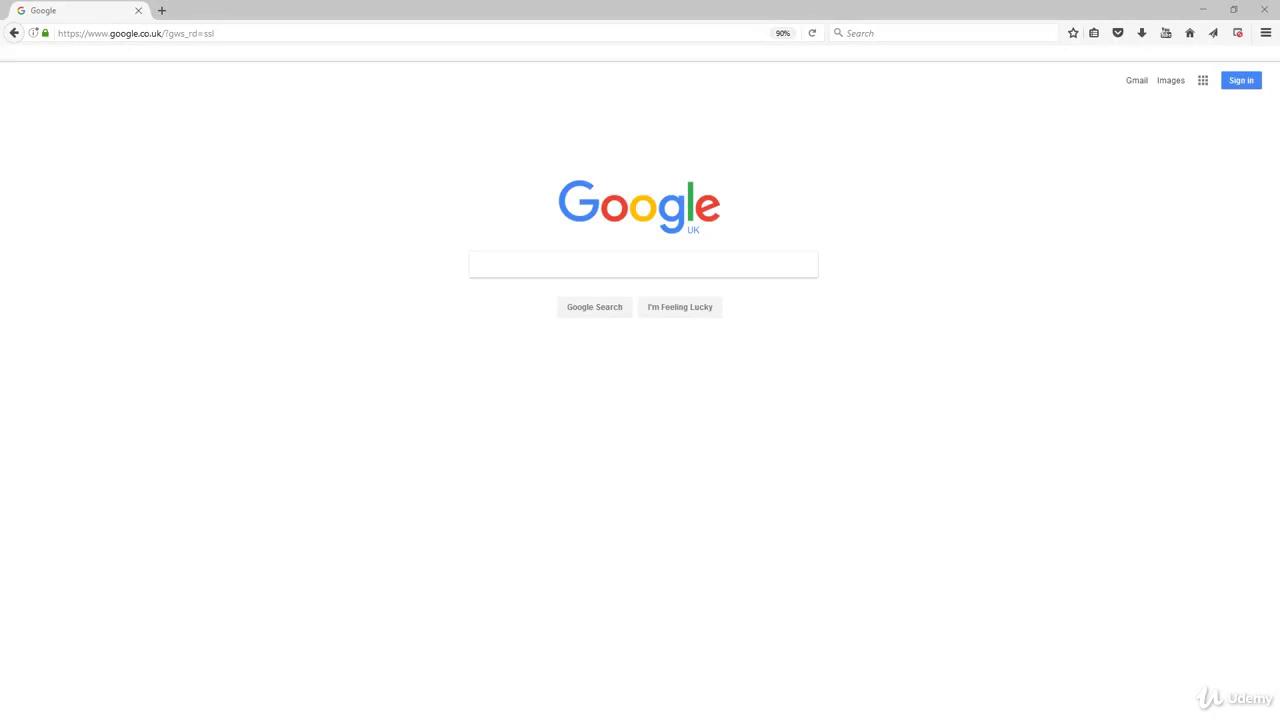
Search Google for "textures.com" and open the site "Textures for 3D, graphic design and Photoshop!".
left_click(554, 270)
type("te")
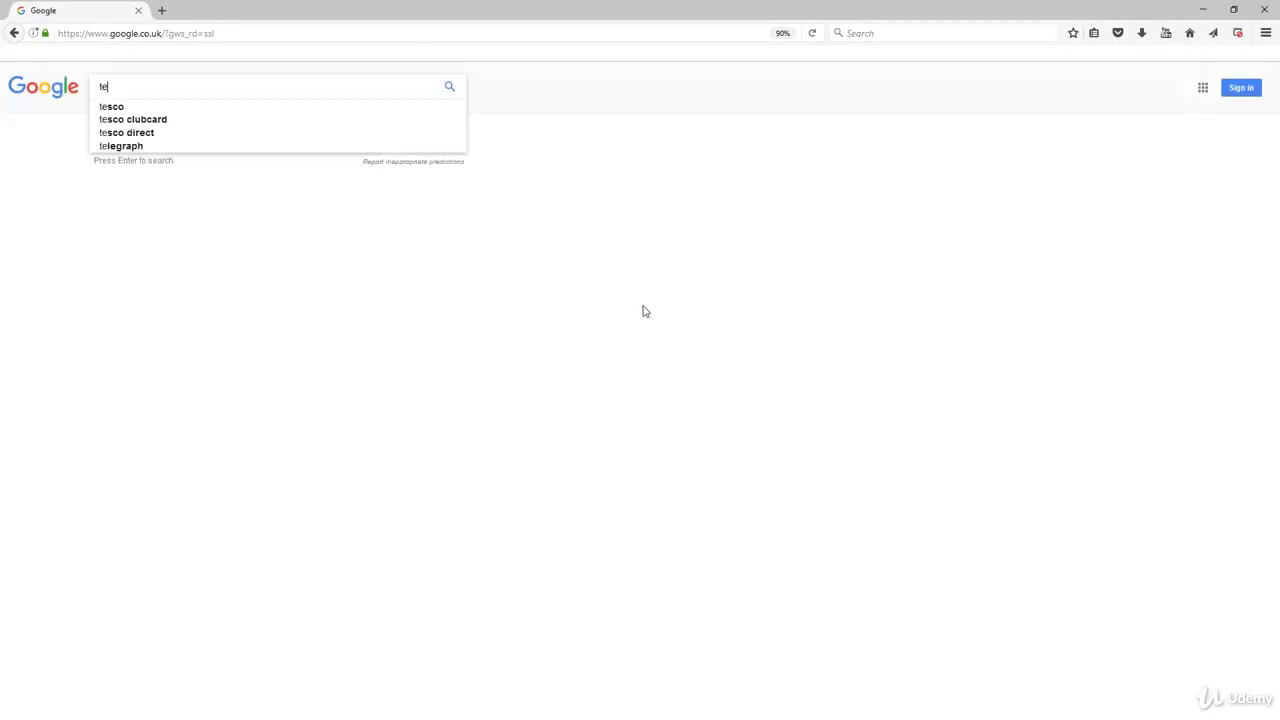
type("xtures.com")
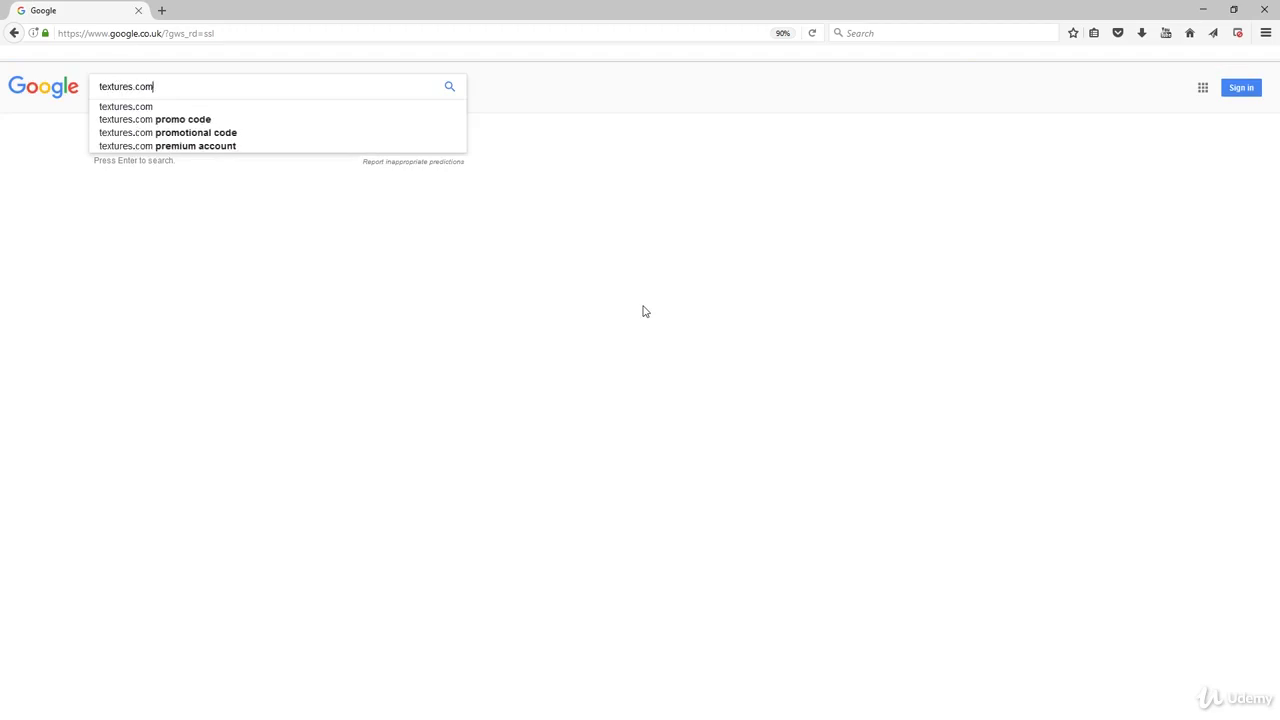
key("Return")
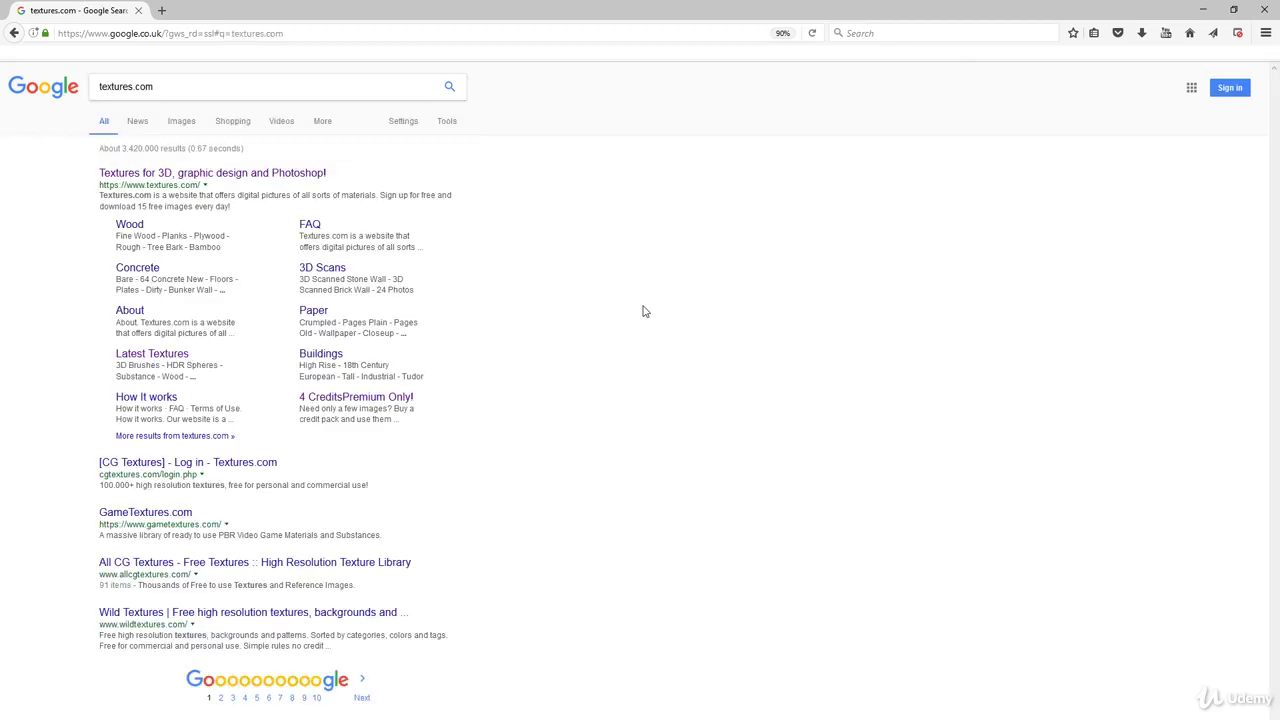
left_click(241, 175)
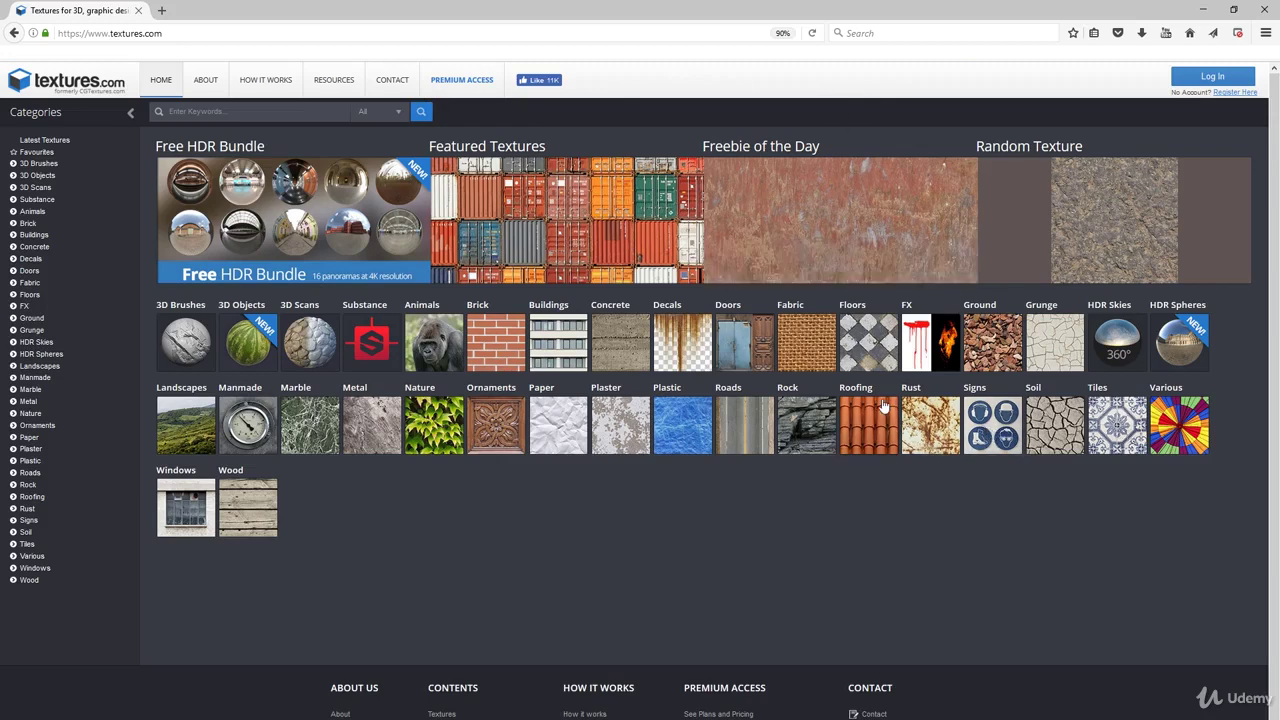
Search the texture library for "Oil Drum".
scroll(884, 405, "down", 1)
scroll(884, 405, "up", 1)
scroll(836, 410, "down", 1)
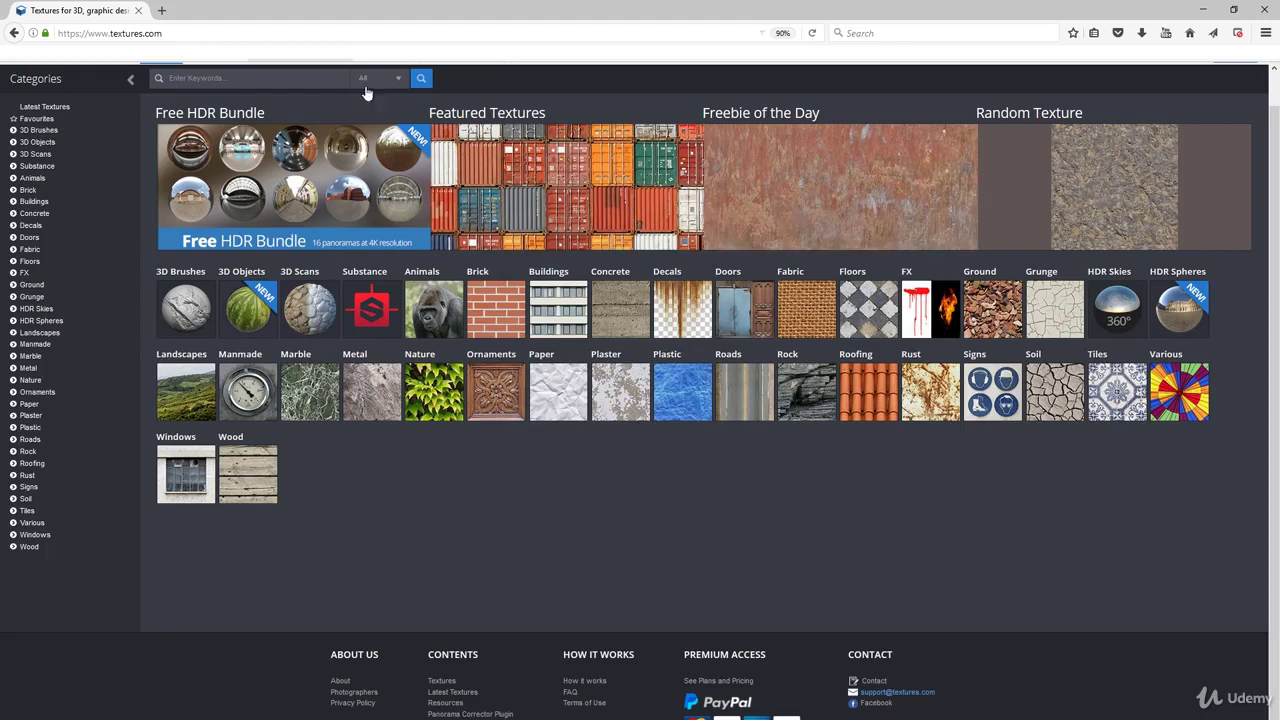
scroll(560, 150, "up", 1)
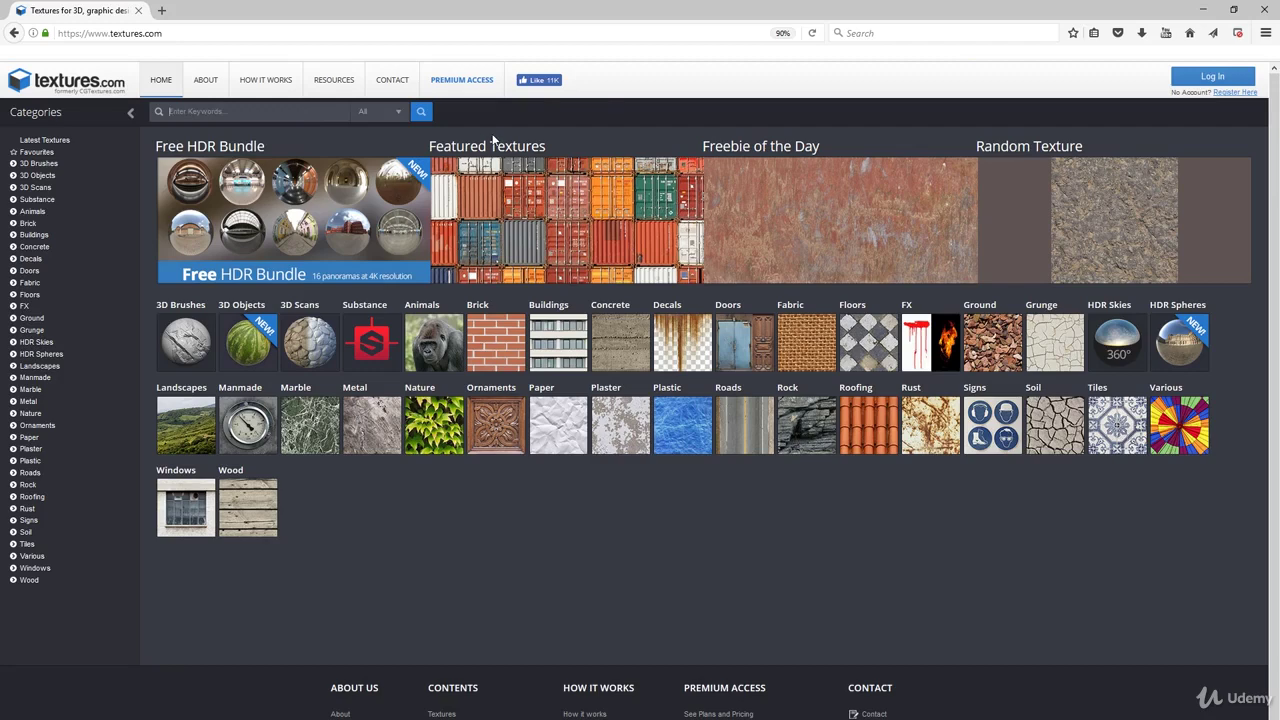
type("0")
type("il Drum")
key("Return")
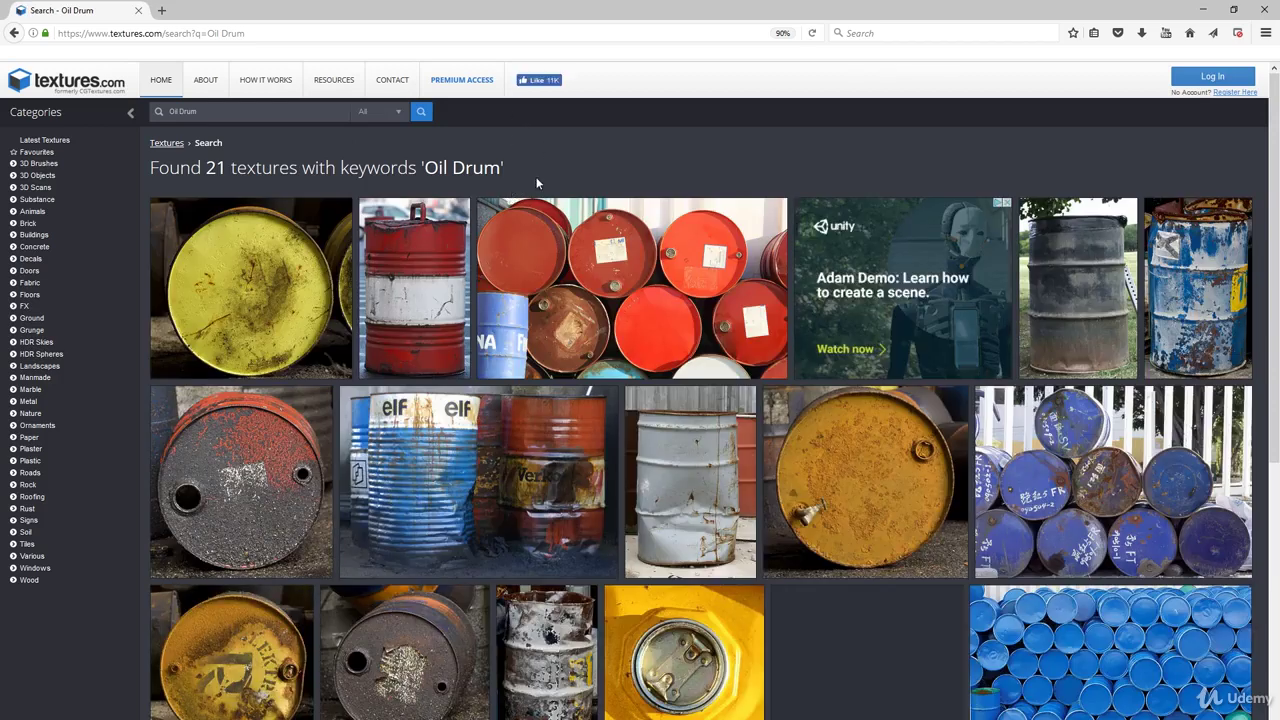
Examine the oil drum photos in the search results as references for the barrel's shape, rims and ribs.
scroll(536, 183, "down", 1)
scroll(518, 167, "down", 1)
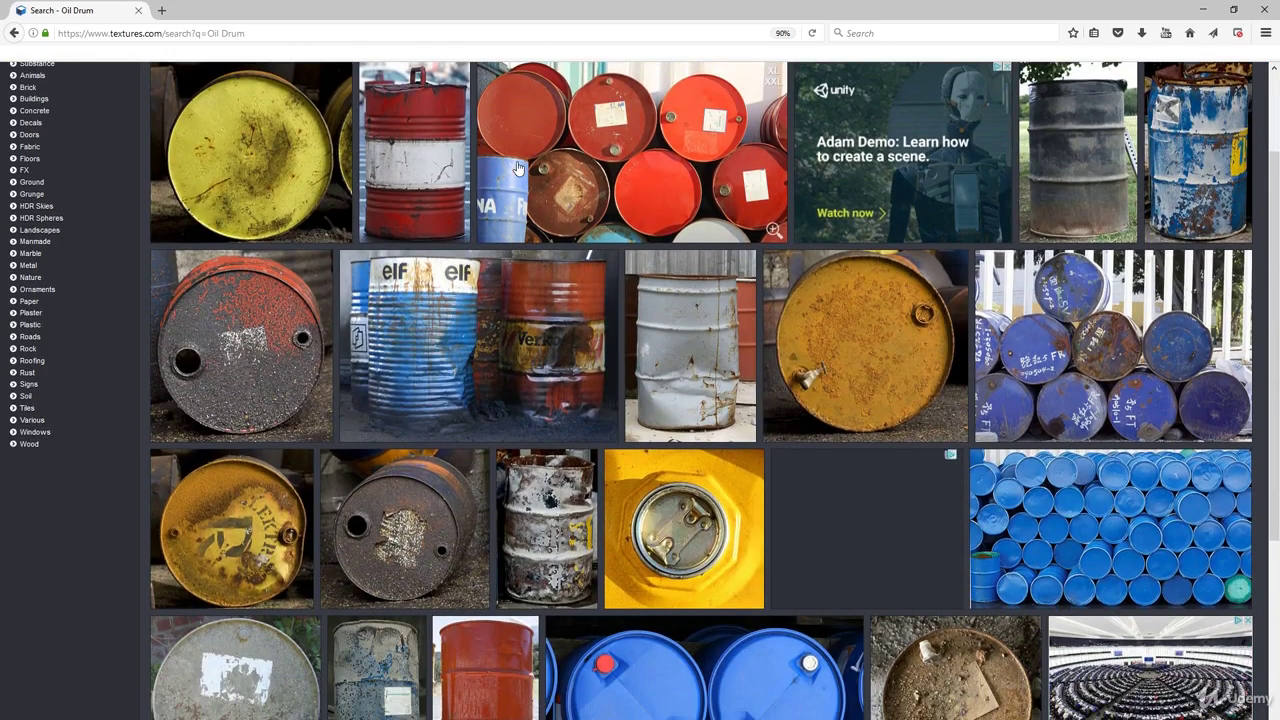
scroll(518, 167, "down", 1)
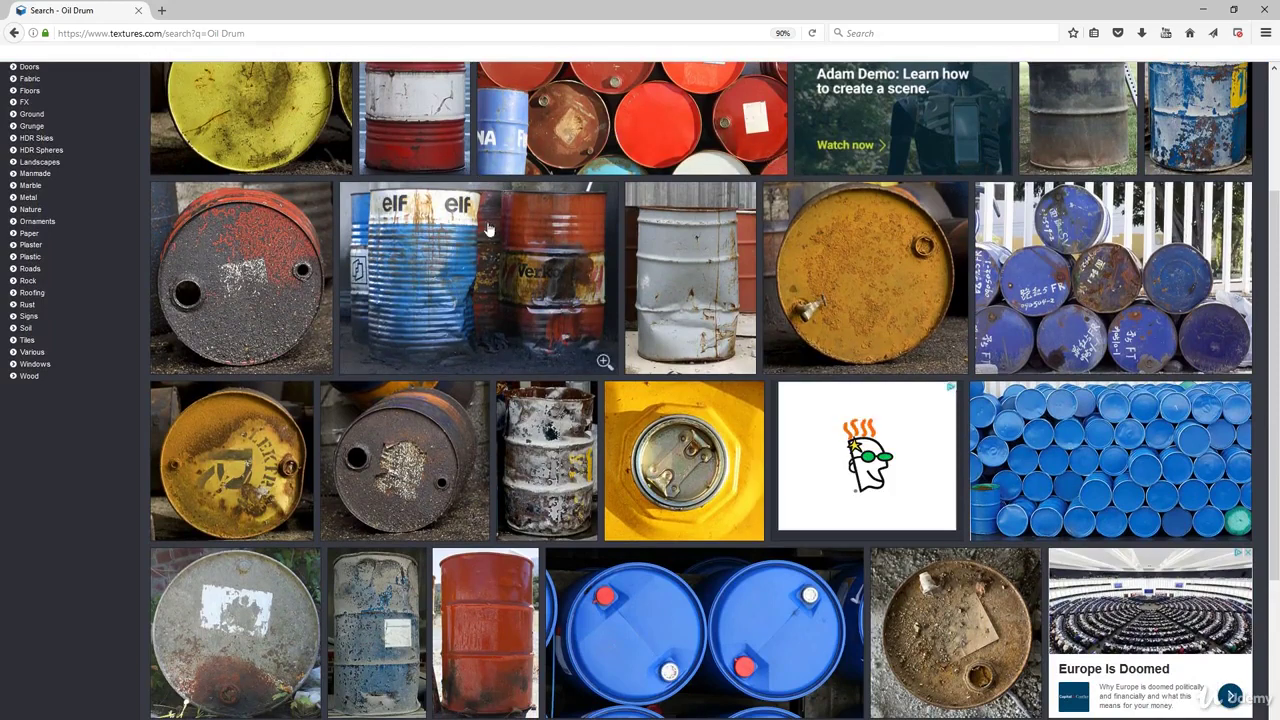
scroll(466, 302, "up", 1)
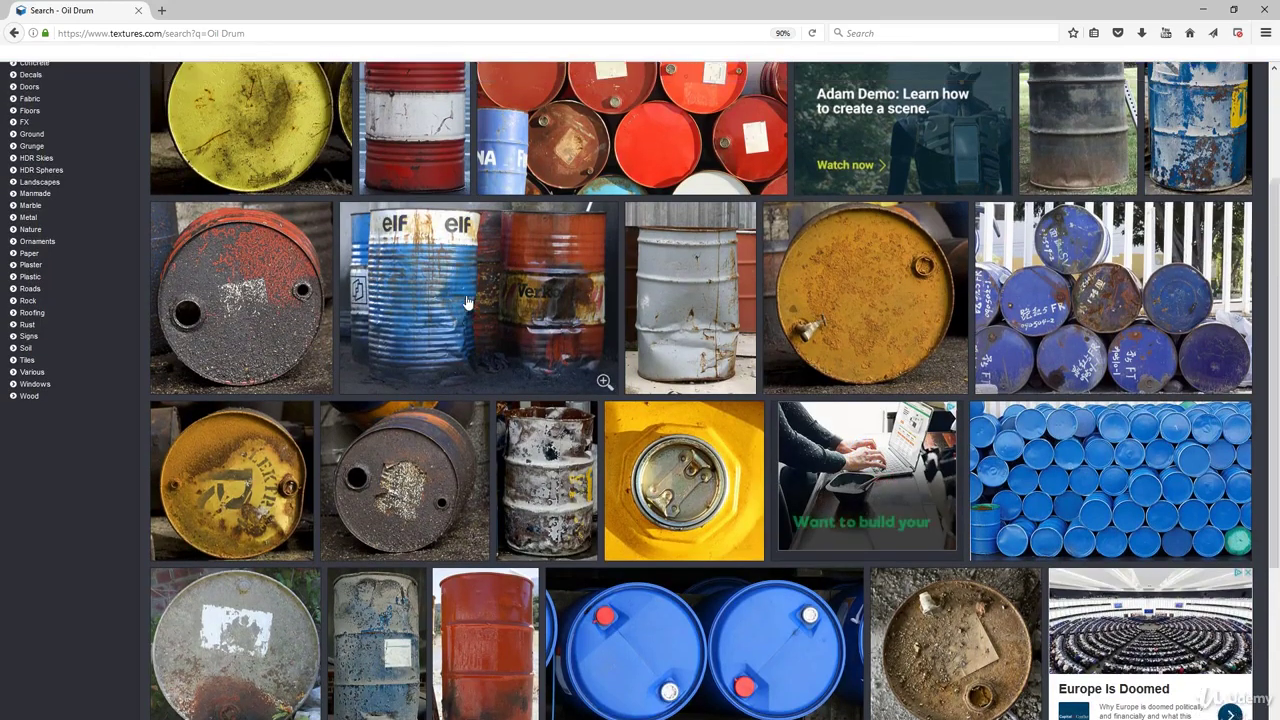
scroll(466, 302, "up", 2)
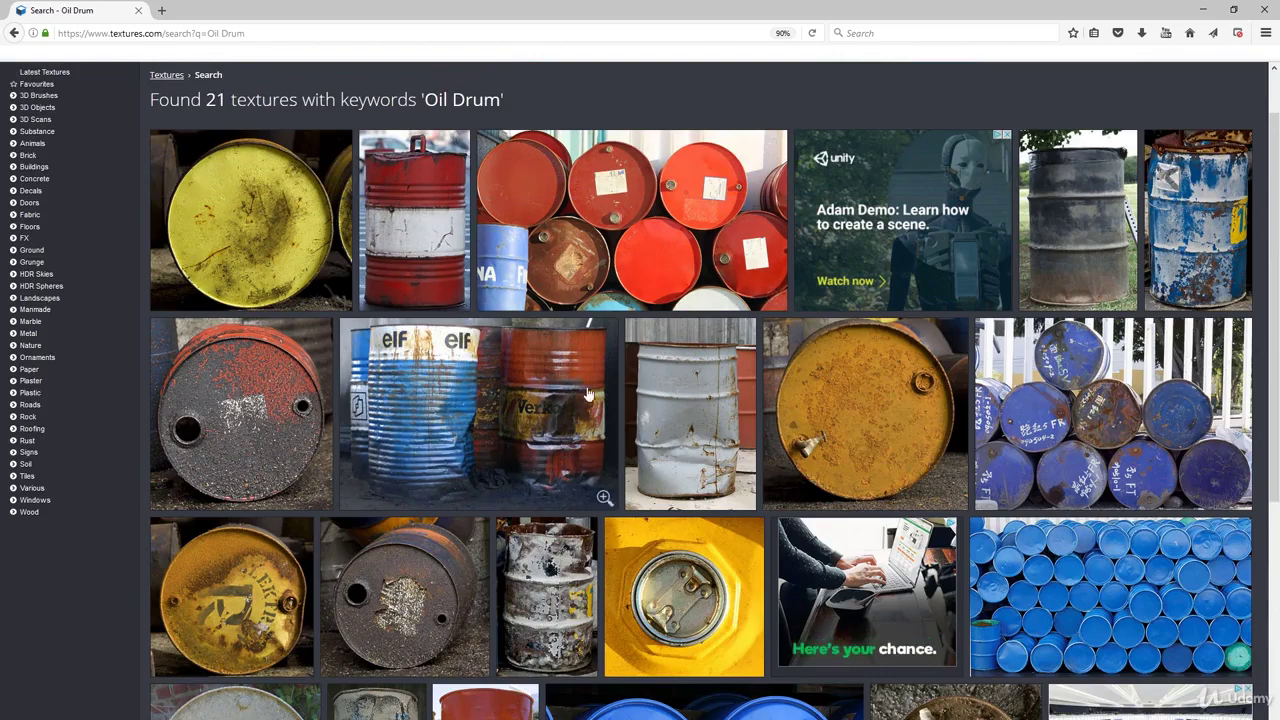
scroll(565, 418, "down", 2)
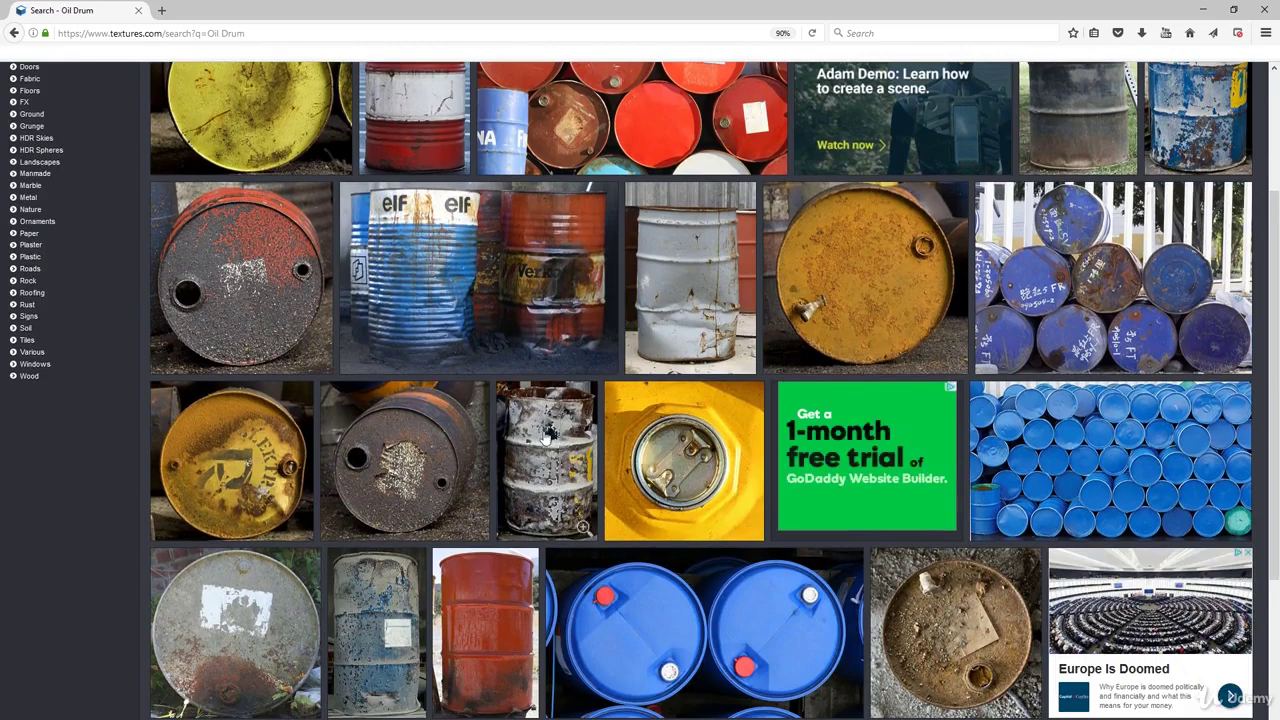
scroll(550, 435, "down", 2)
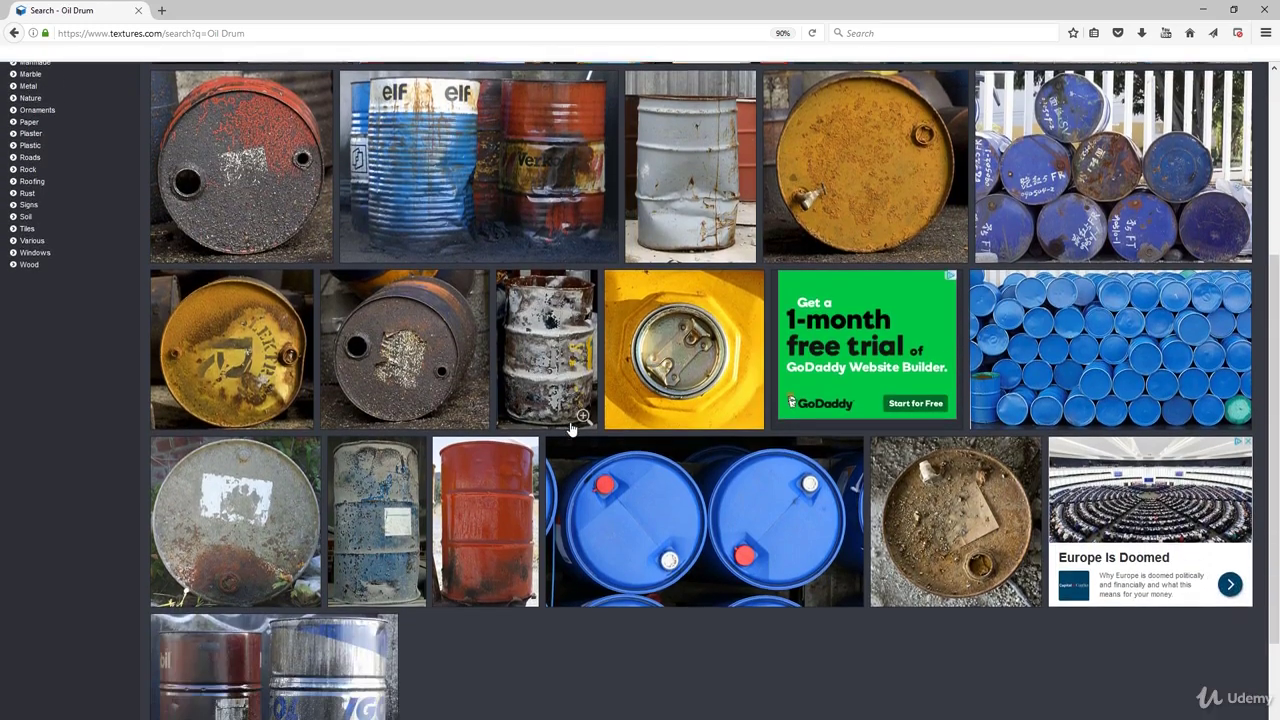
scroll(569, 425, "down", 1)
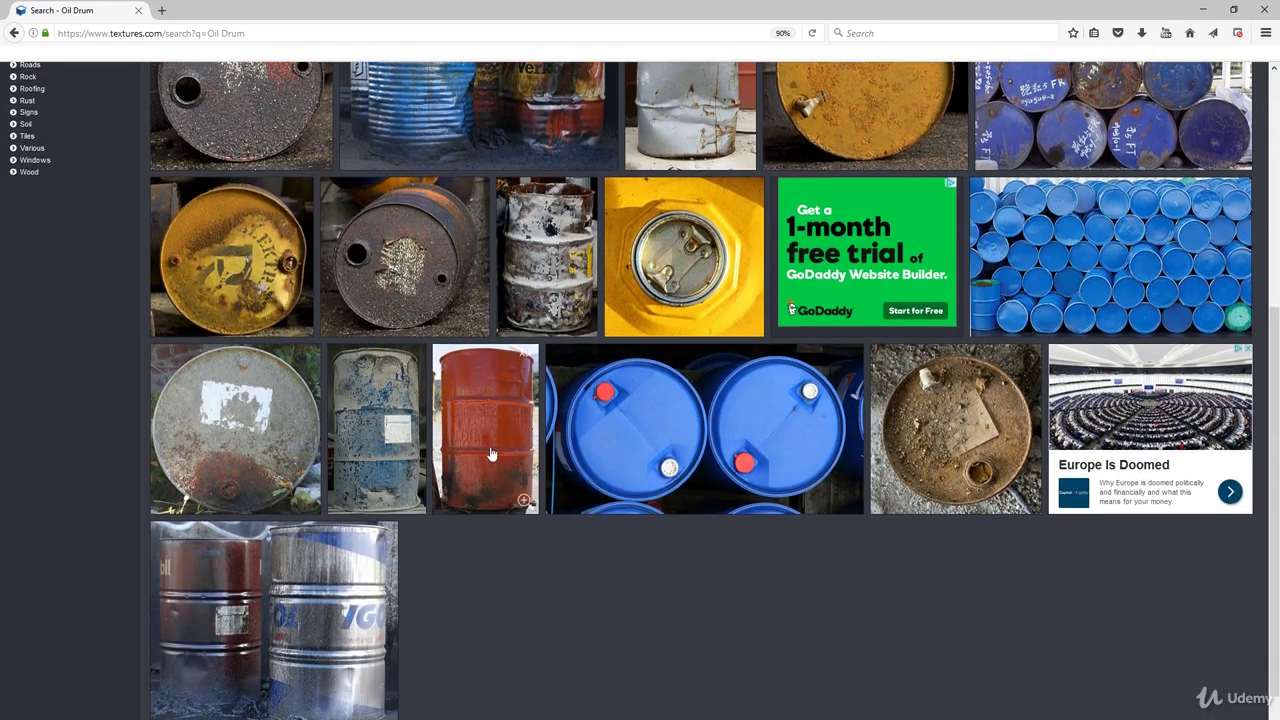
scroll(493, 450, "down", 1)
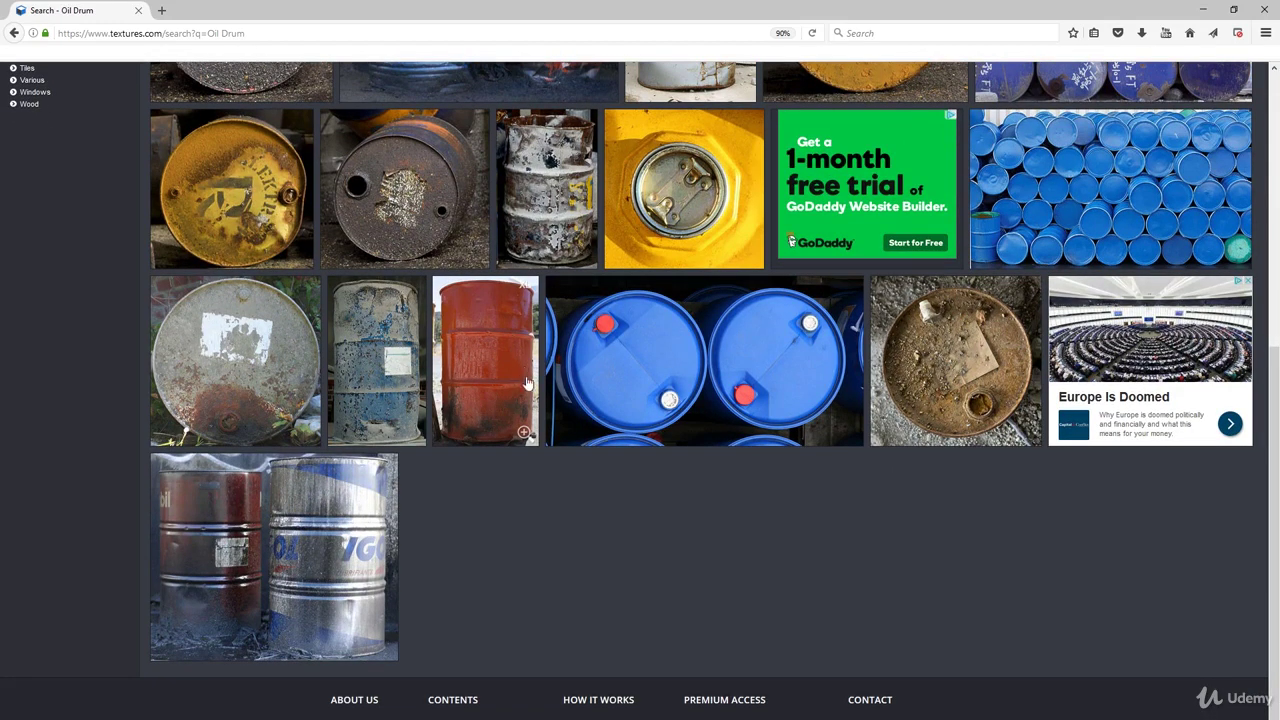
scroll(512, 370, "up", 1)
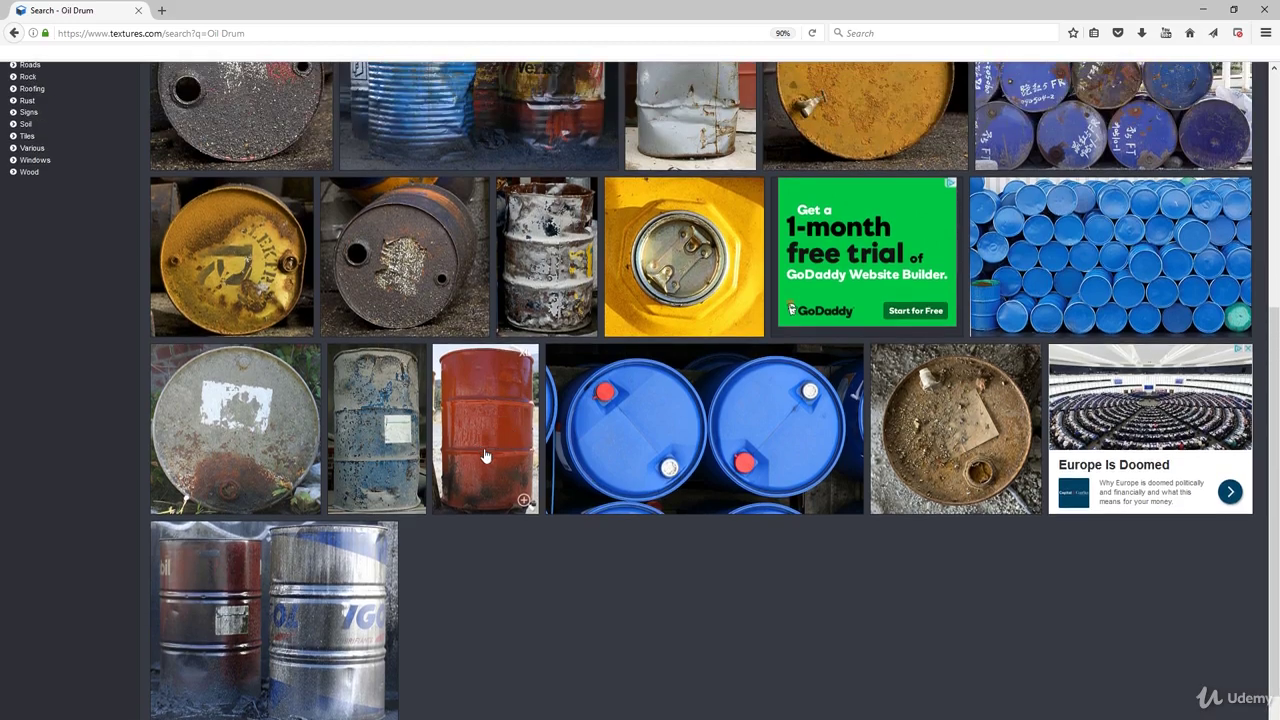
left_click(575, 282)
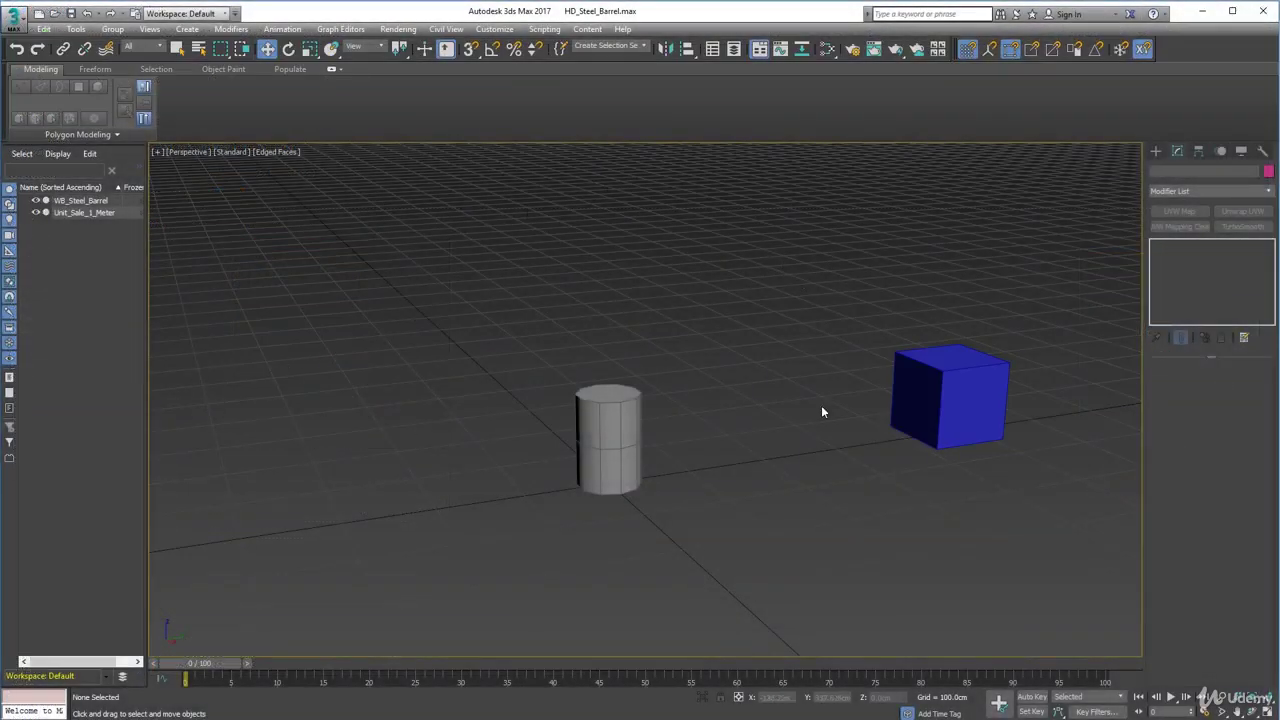
Delete the blue Unit_Sale_1_Meter reference box from the scene.
left_click(892, 400)
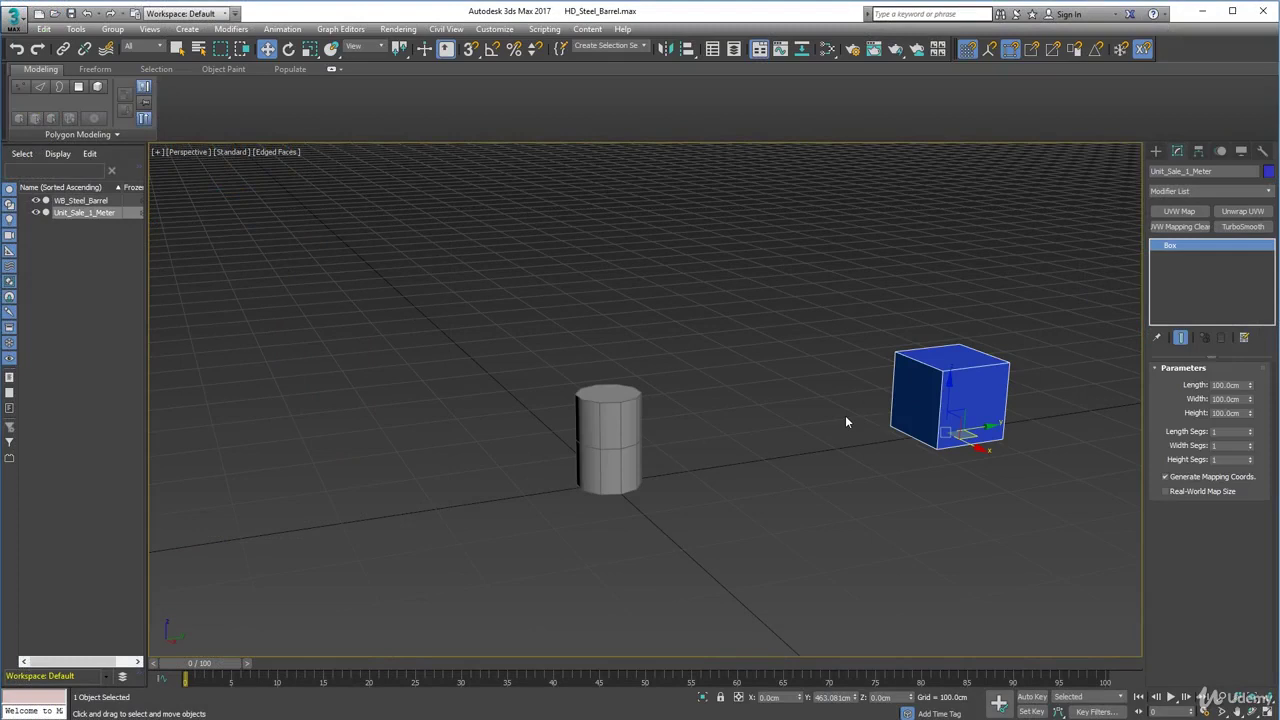
key("Delete")
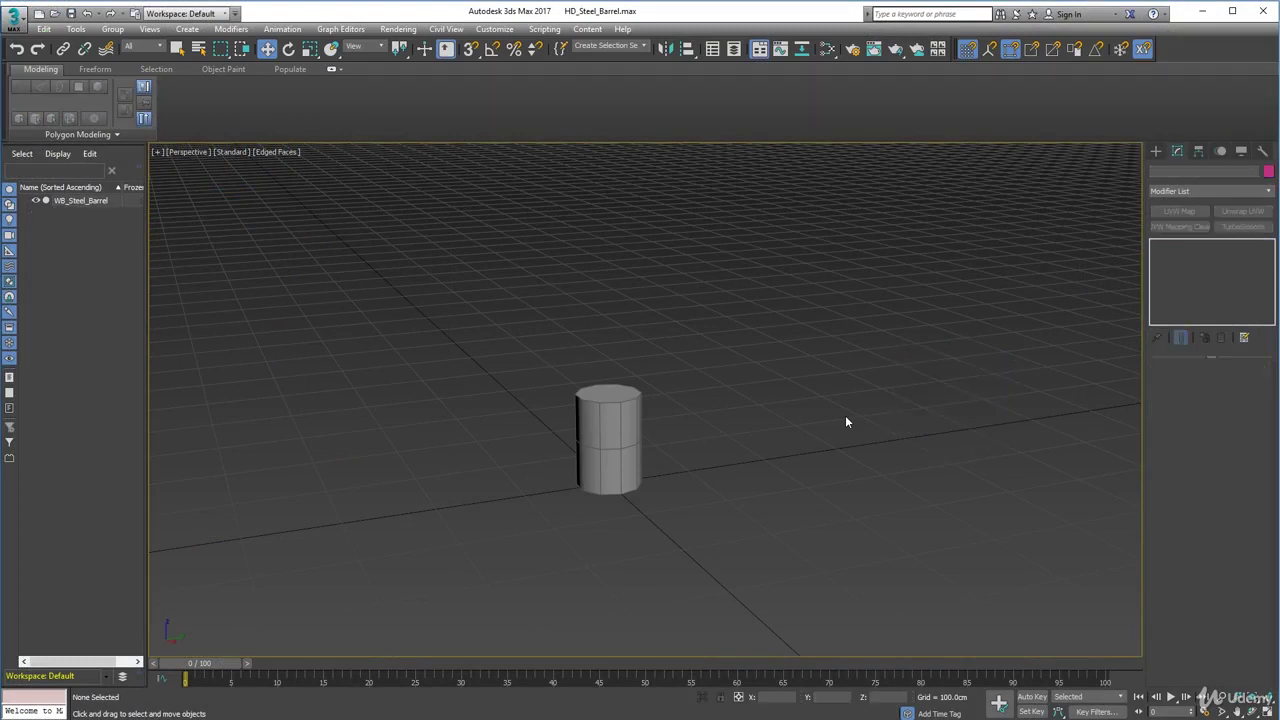
Move the WB_Steel_Barrel object along the Y axis to about -253 cm, away from the origin.
left_click(608, 440)
middle_click_drag(694, 451, 676, 472, "alt")
scroll(700, 412, "up", 3)
left_click(718, 428)
left_click(640, 420)
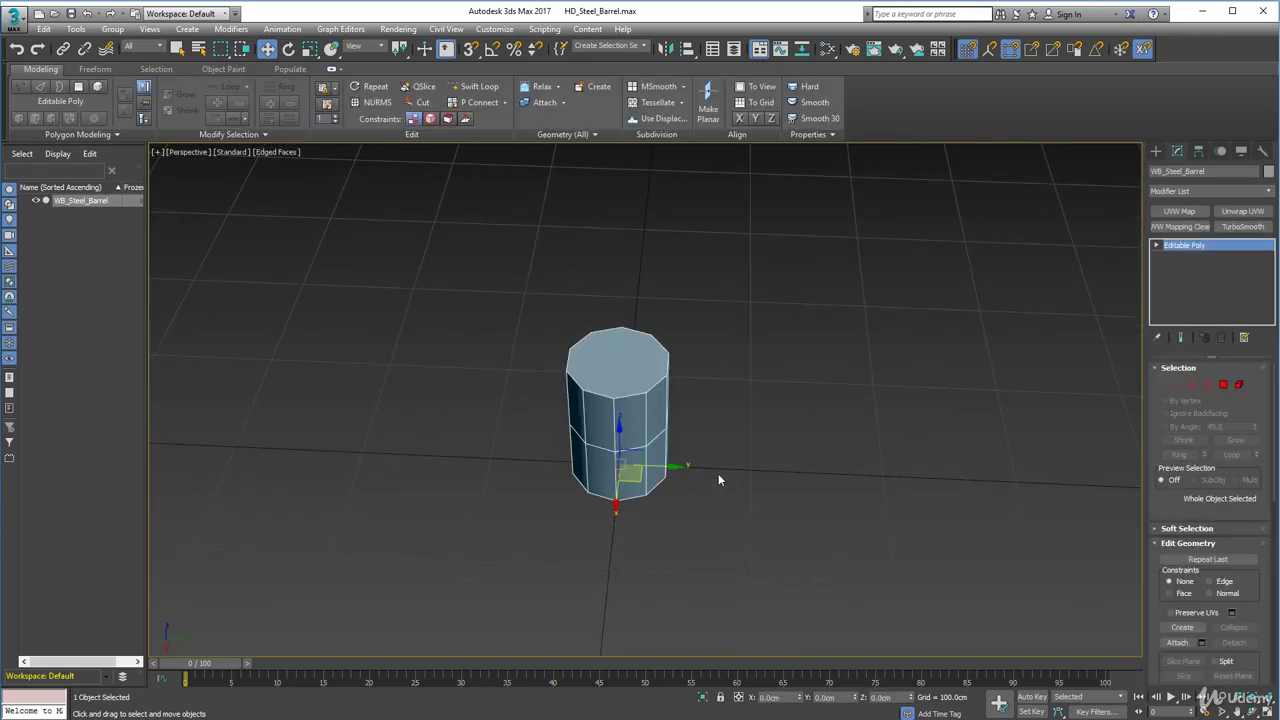
left_click_drag(670, 466, 342, 457)
middle_click_drag(340, 474, 489, 461)
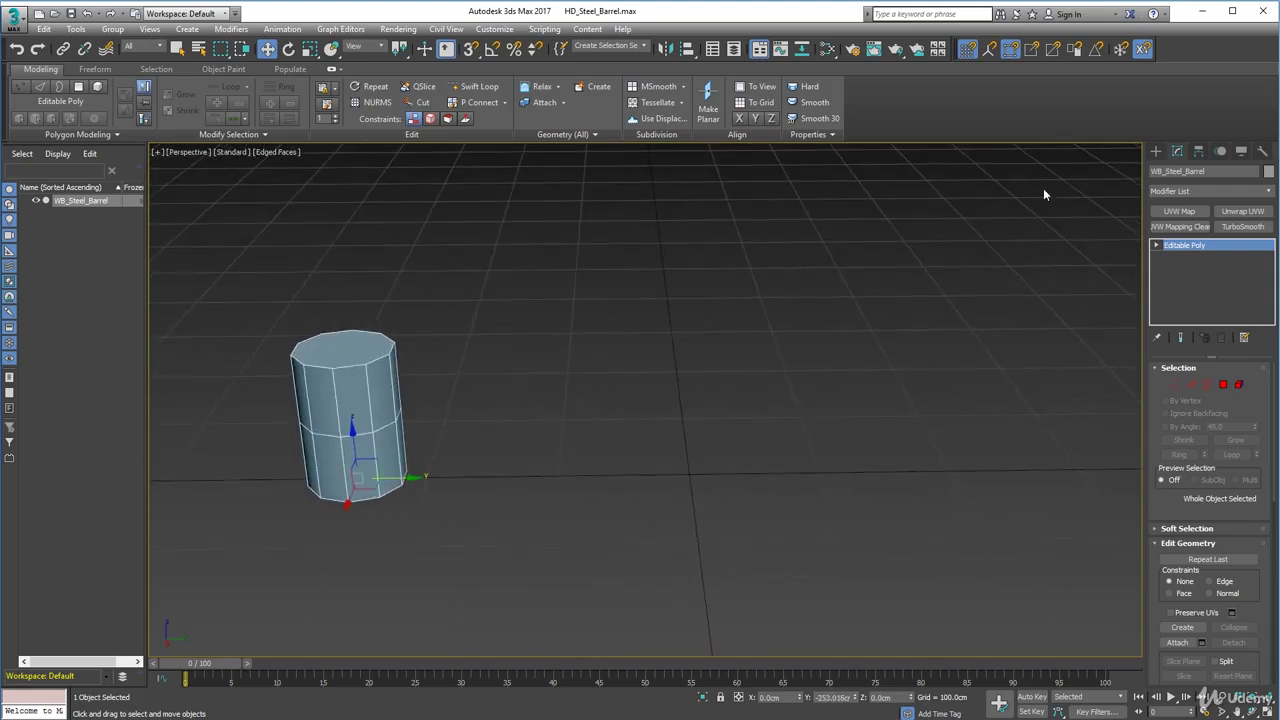
With snapping enabled, create a cylinder at the origin, radius about 44.3 cm, snapping its height to the existing barrel's top at about 106.7 cm.
left_click(1160, 151)
left_click(1190, 260)
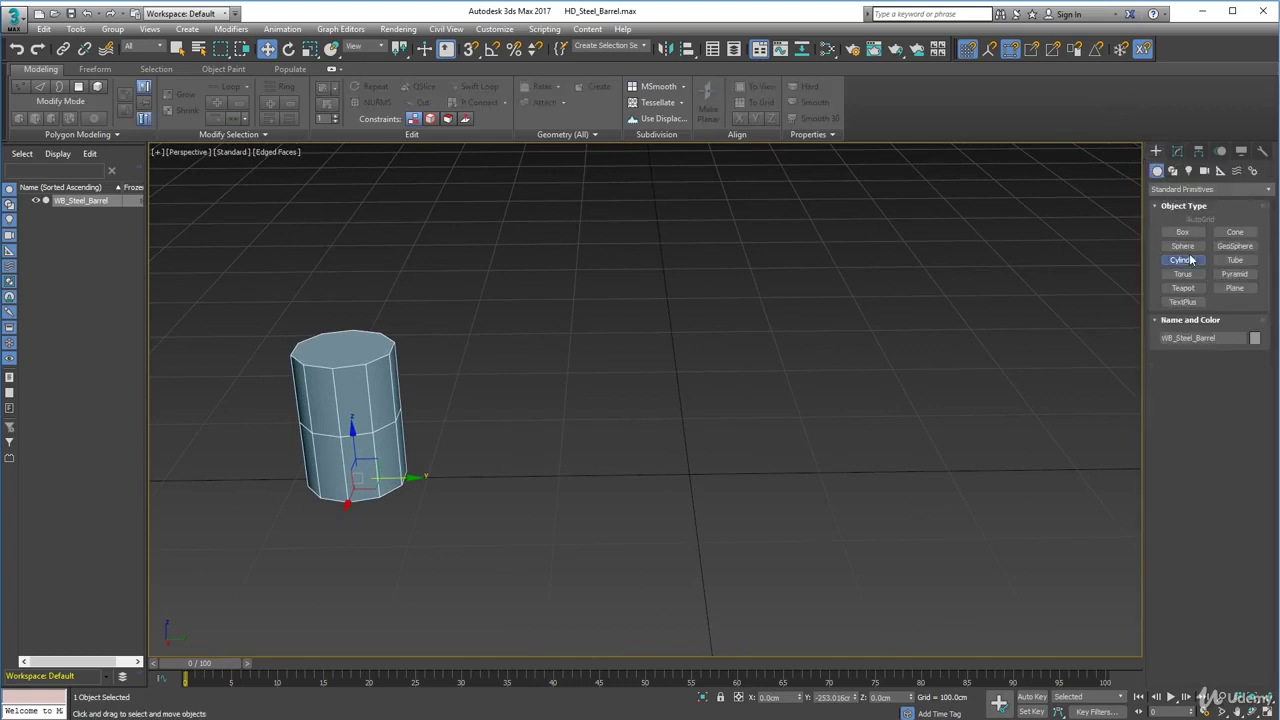
key("s")
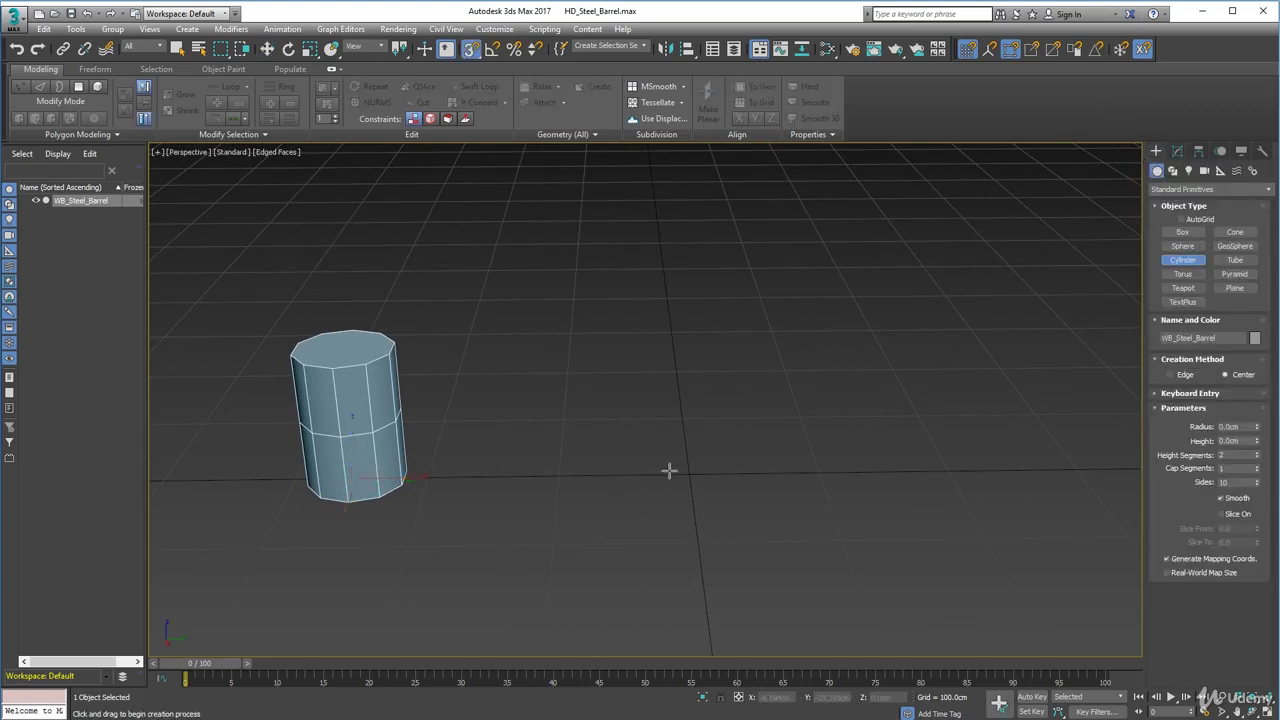
left_click_drag(690, 475, 711, 497)
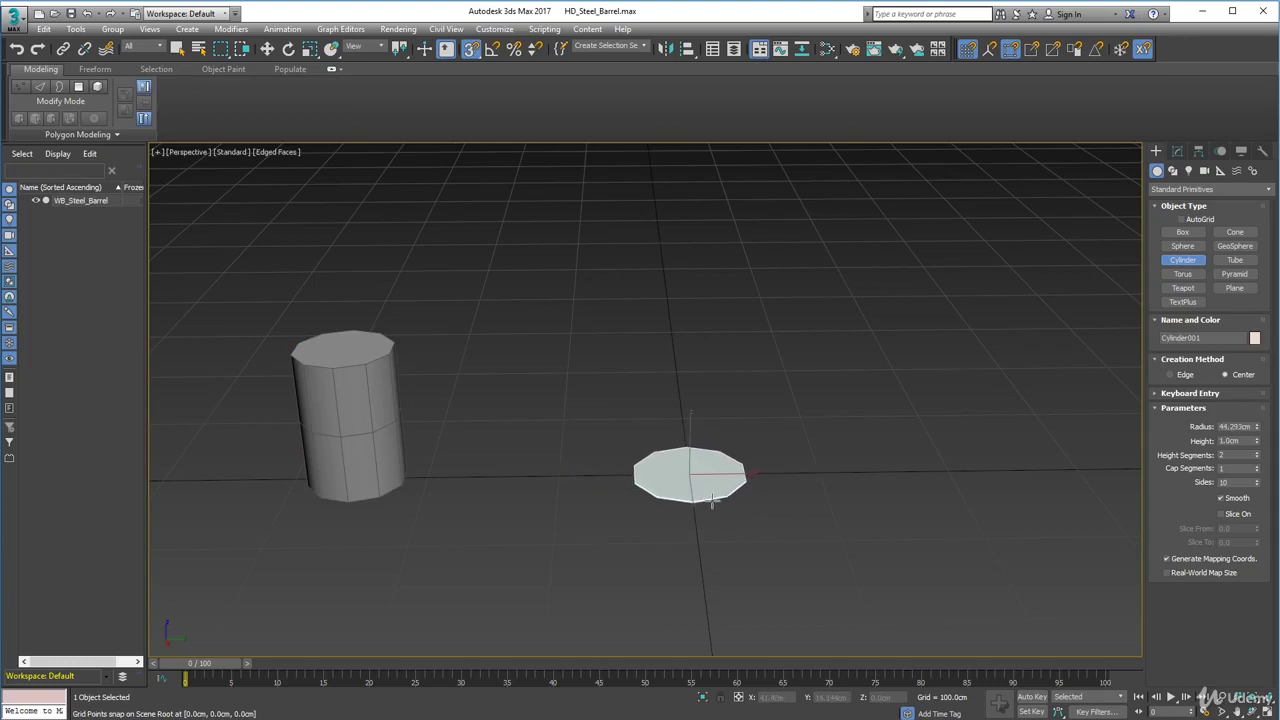
left_click(711, 497)
left_click(712, 395)
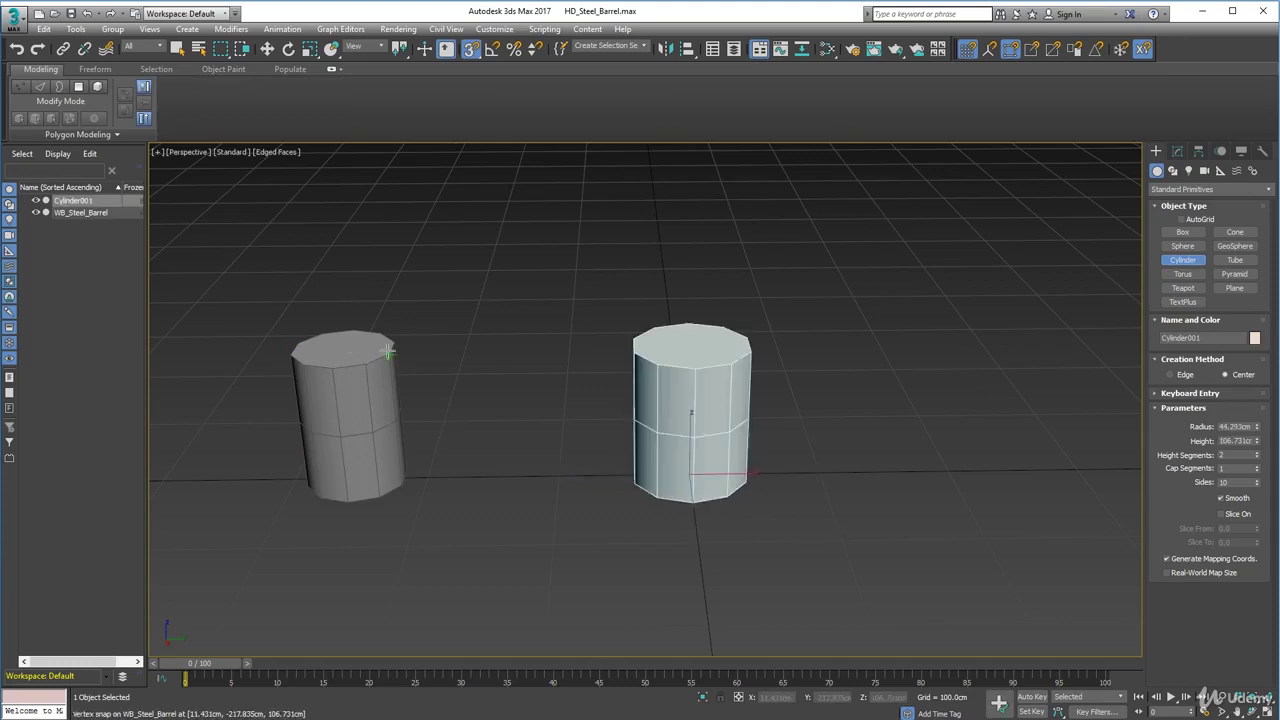
Scale the new cylinder in the XY plane to about 85% to match the existing barrel's width, keeping its height.
left_click(310, 48)
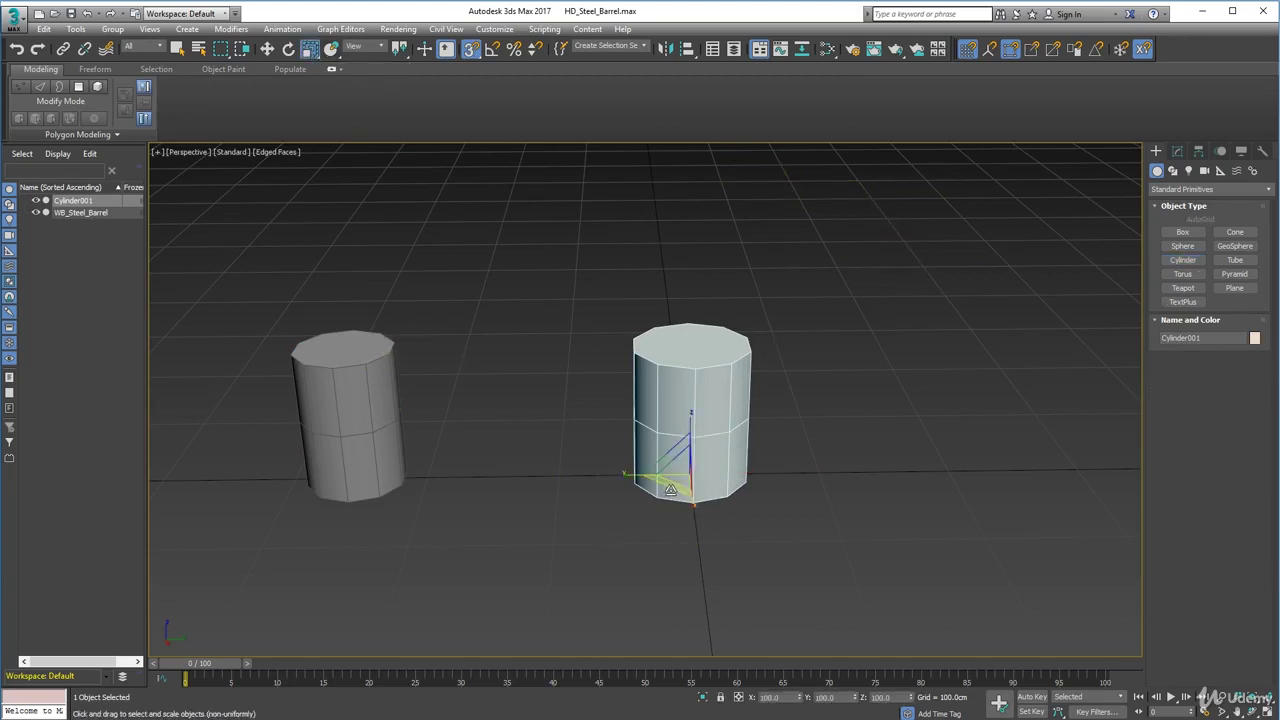
left_click_drag(670, 489, 678, 484)
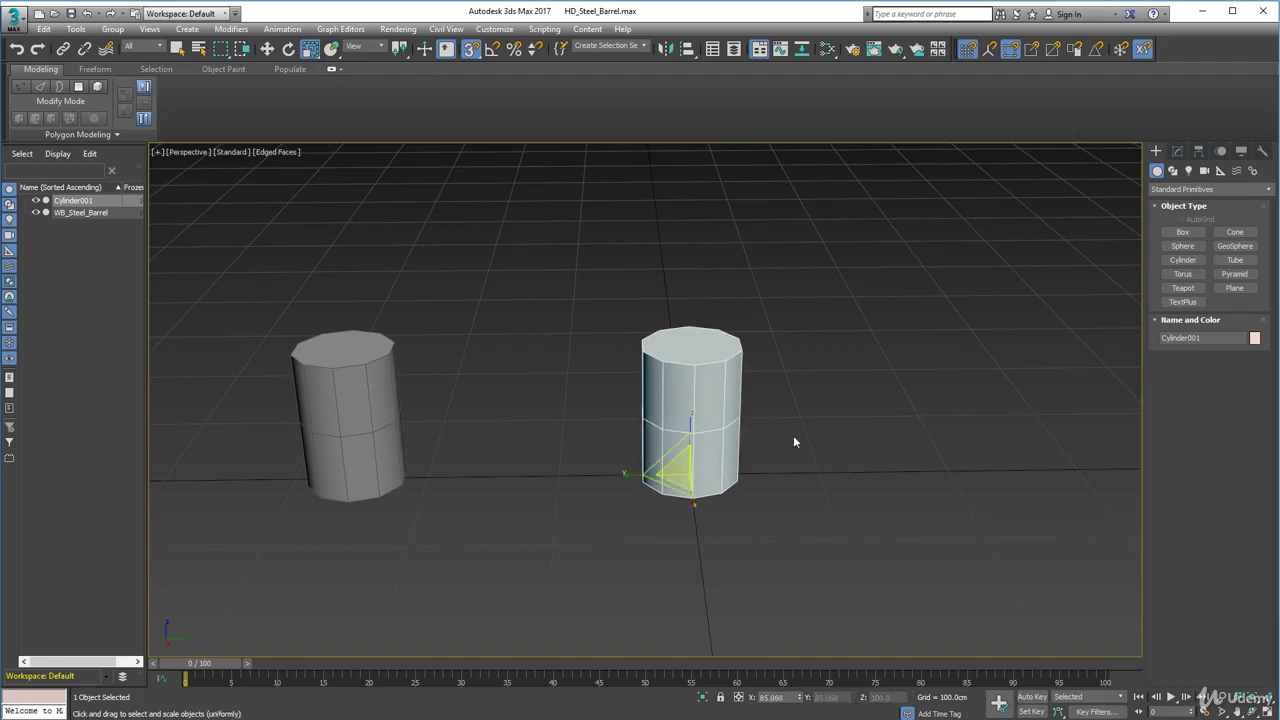
mouse_move(793, 435)
middle_mouse_down("alt")
mouse_move(802, 402)
mouse_move(829, 400)
mouse_move(809, 420)
mouse_move(800, 412)
middle_mouse_up("alt")
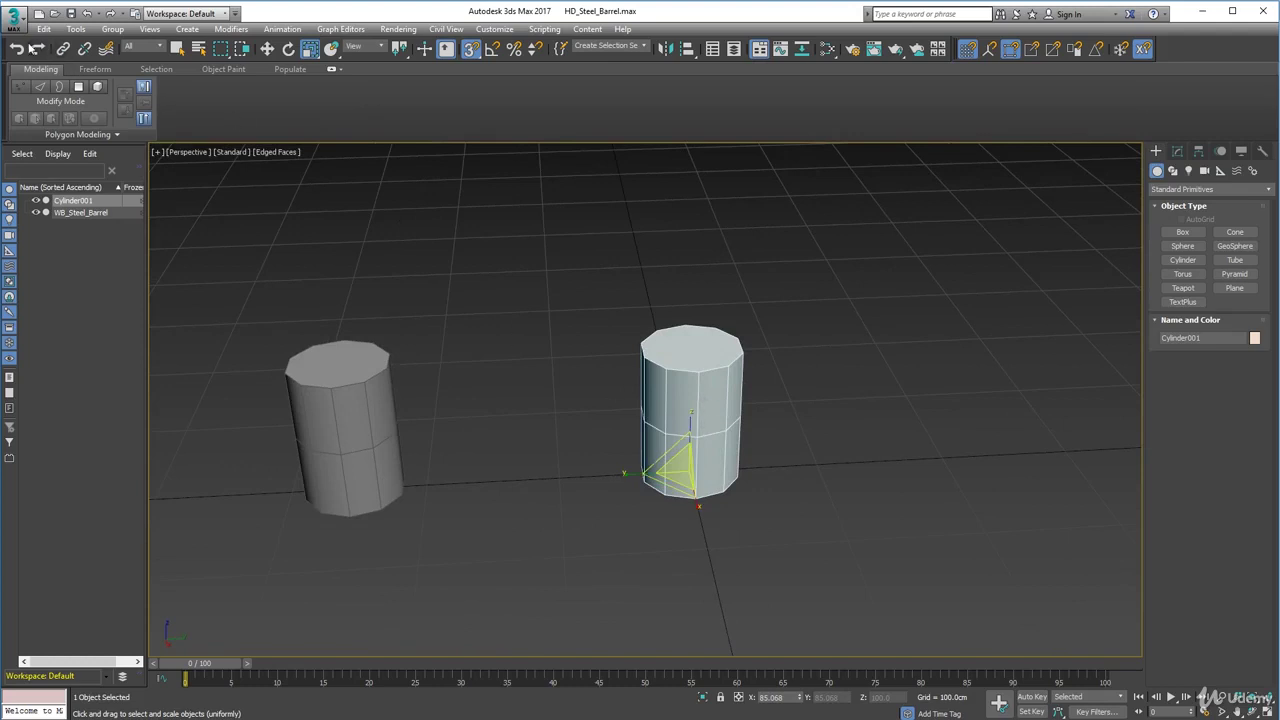
left_click(268, 50)
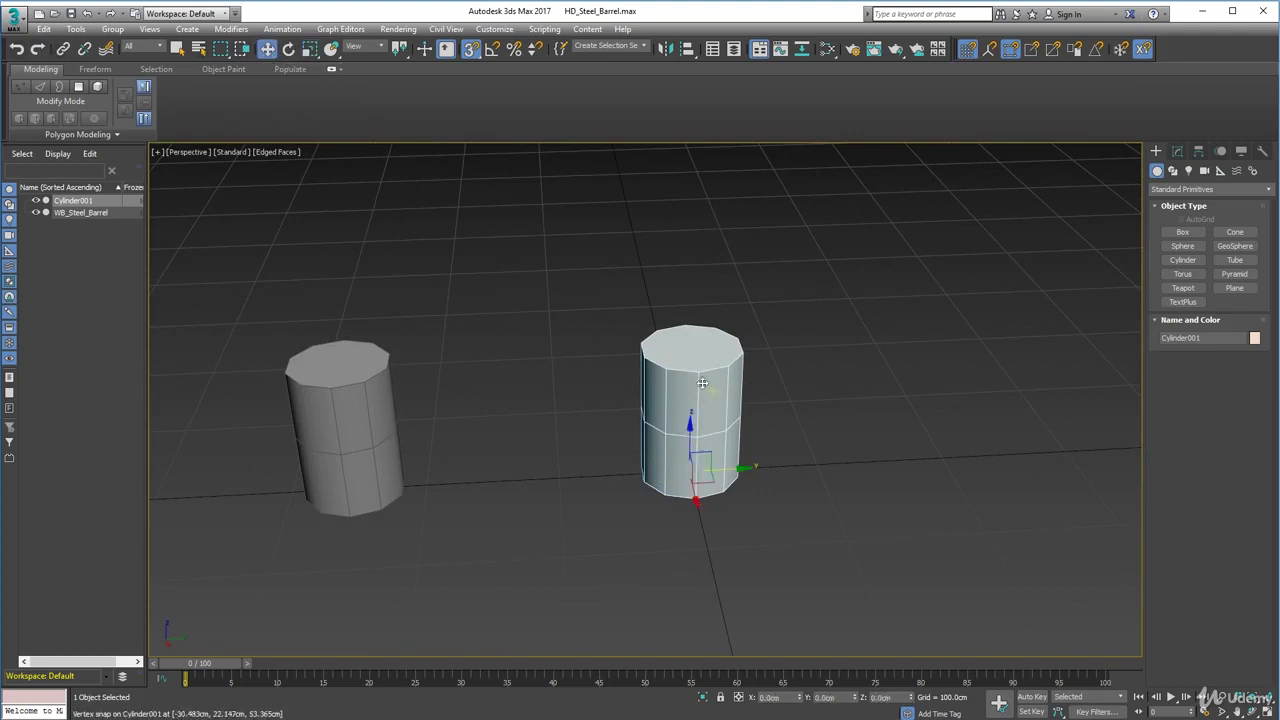
Set the new cylinder's number of sides to 20.
left_click(1178, 153)
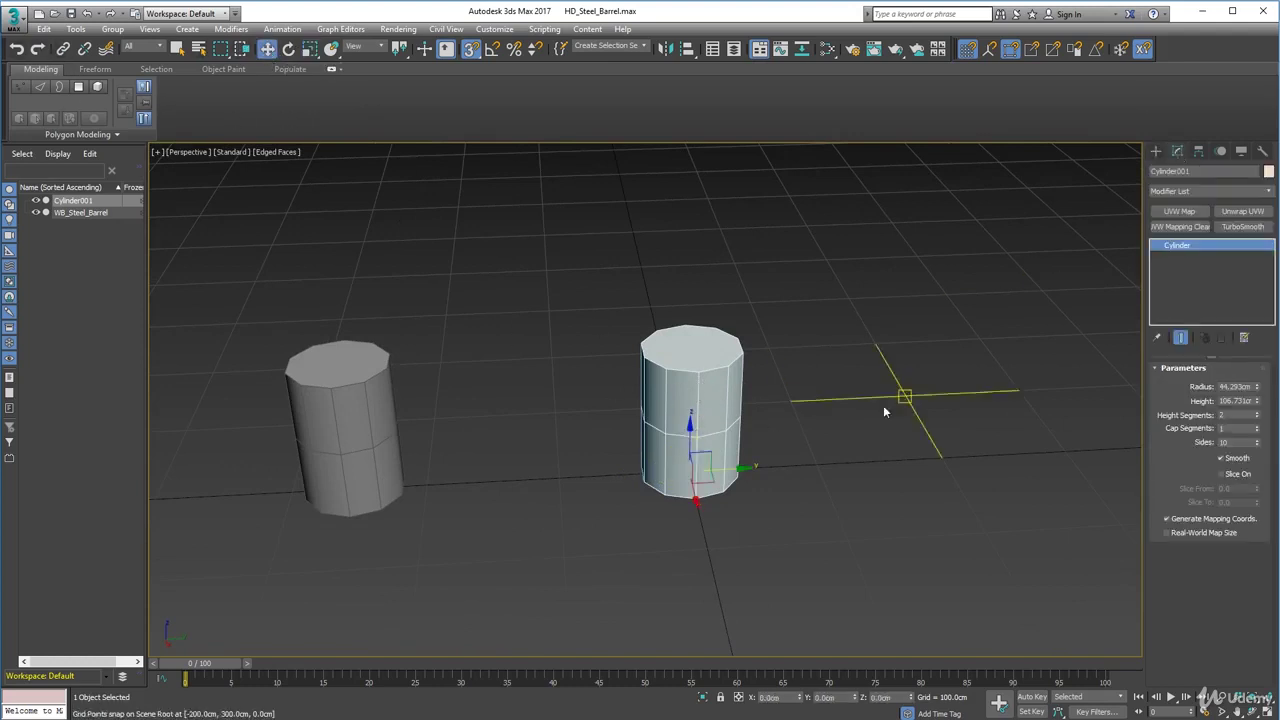
double_click(1237, 441)
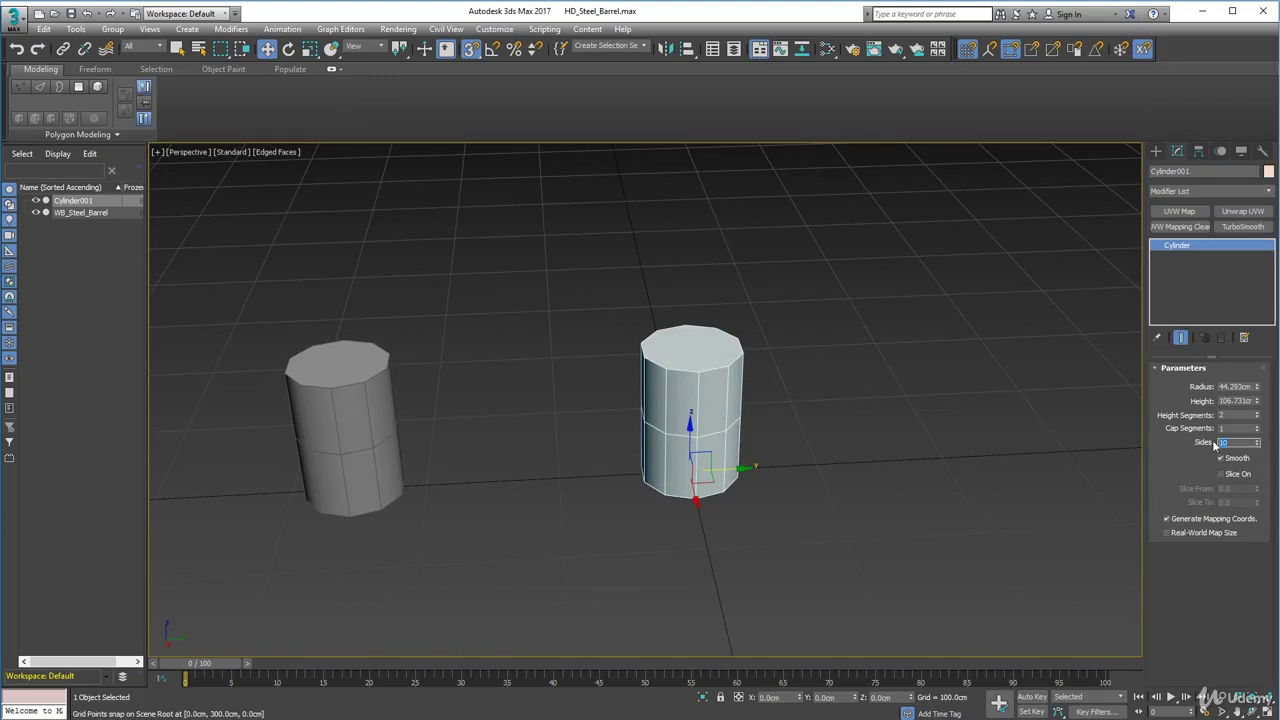
type("20")
key("Return")
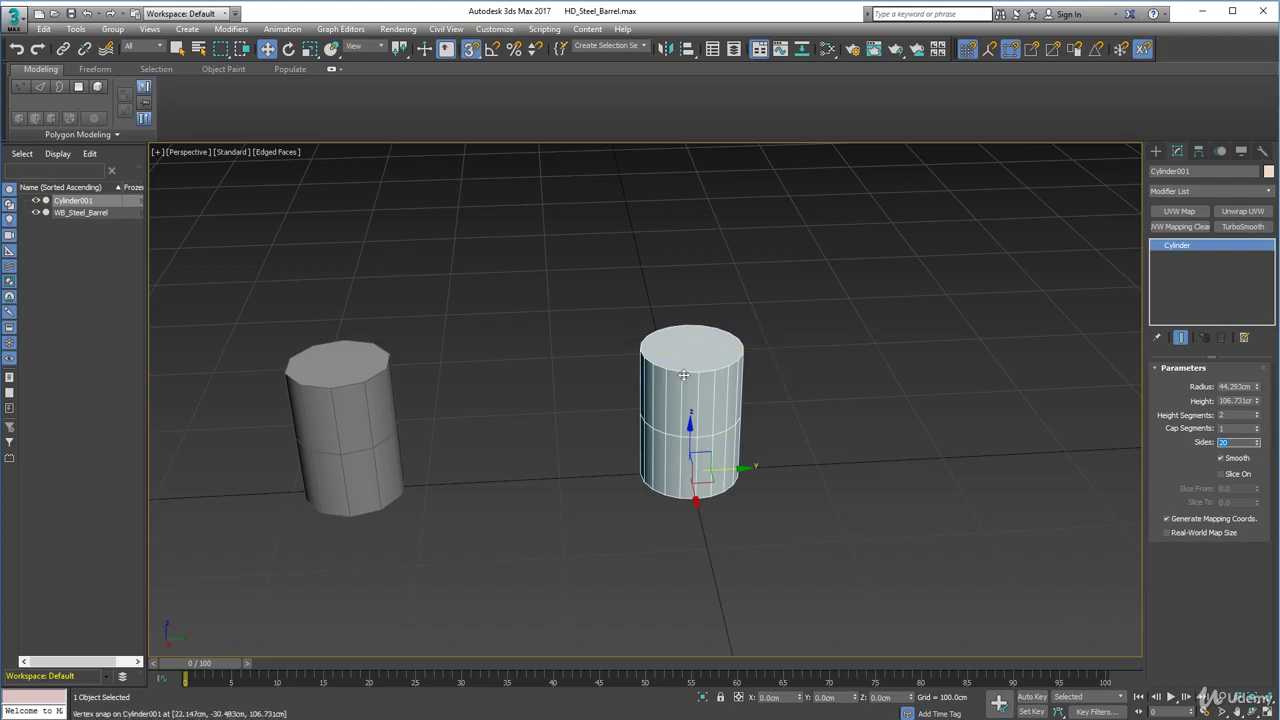
Increase the new cylinder's height segments to 7.
middle_click_drag(789, 457, 763, 491, "alt")
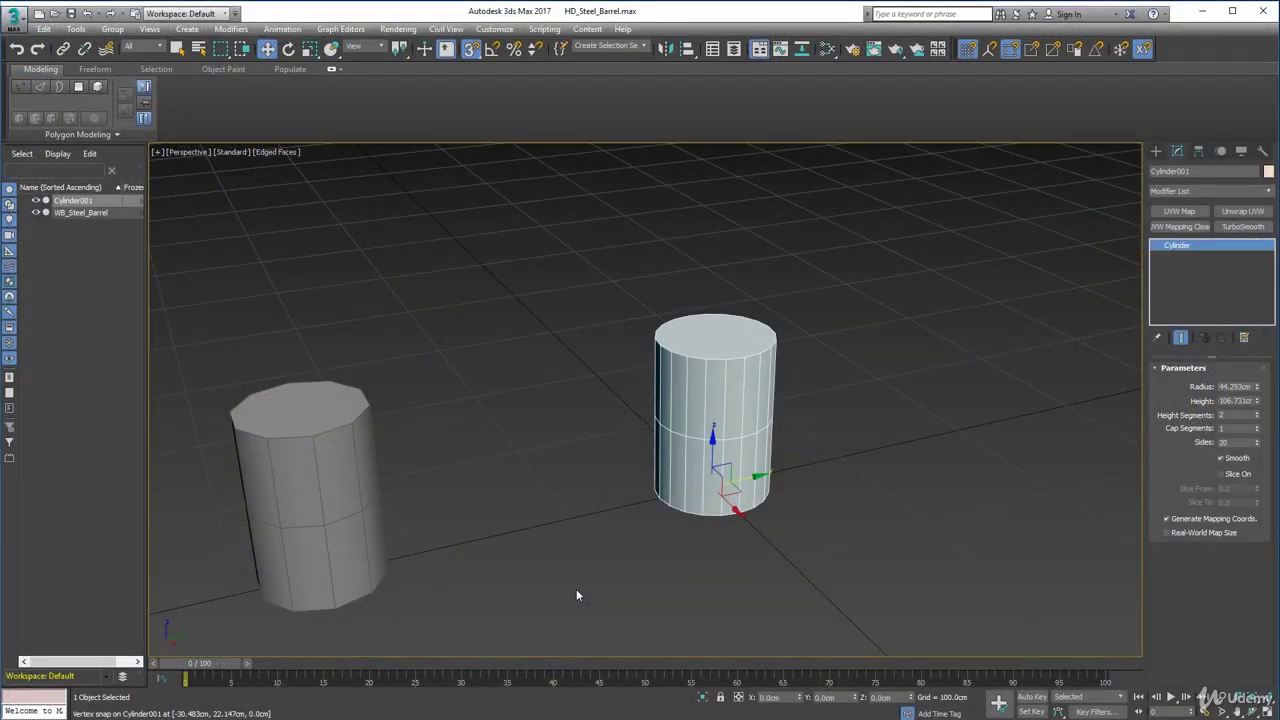
left_click(1257, 413)
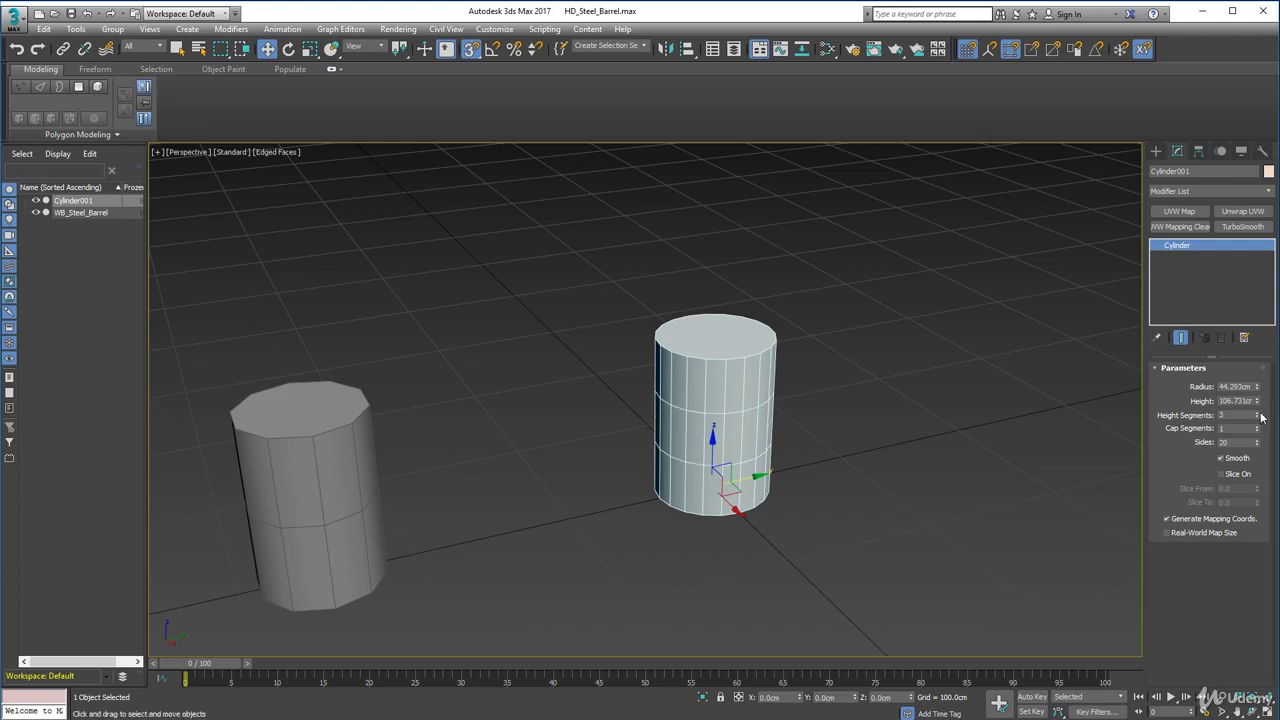
left_click(1257, 415)
left_click(1257, 415)
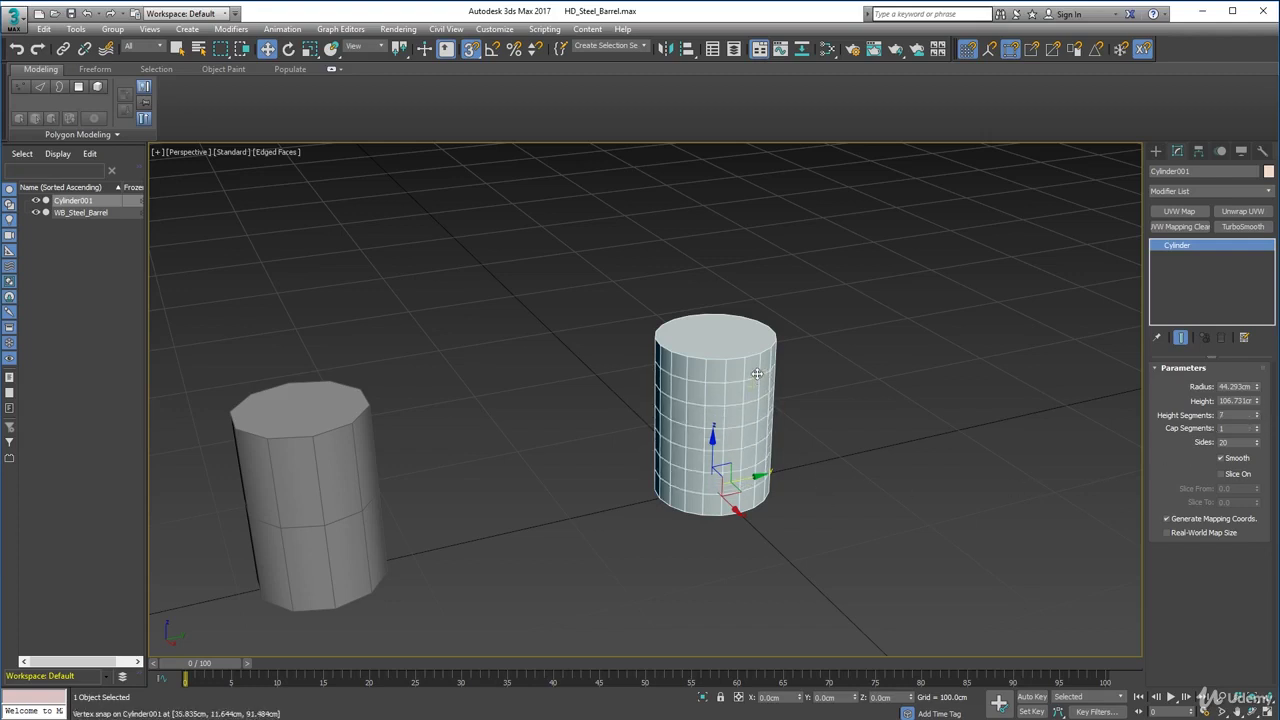
Increase the cylinder's height segments to 10.
key("z")
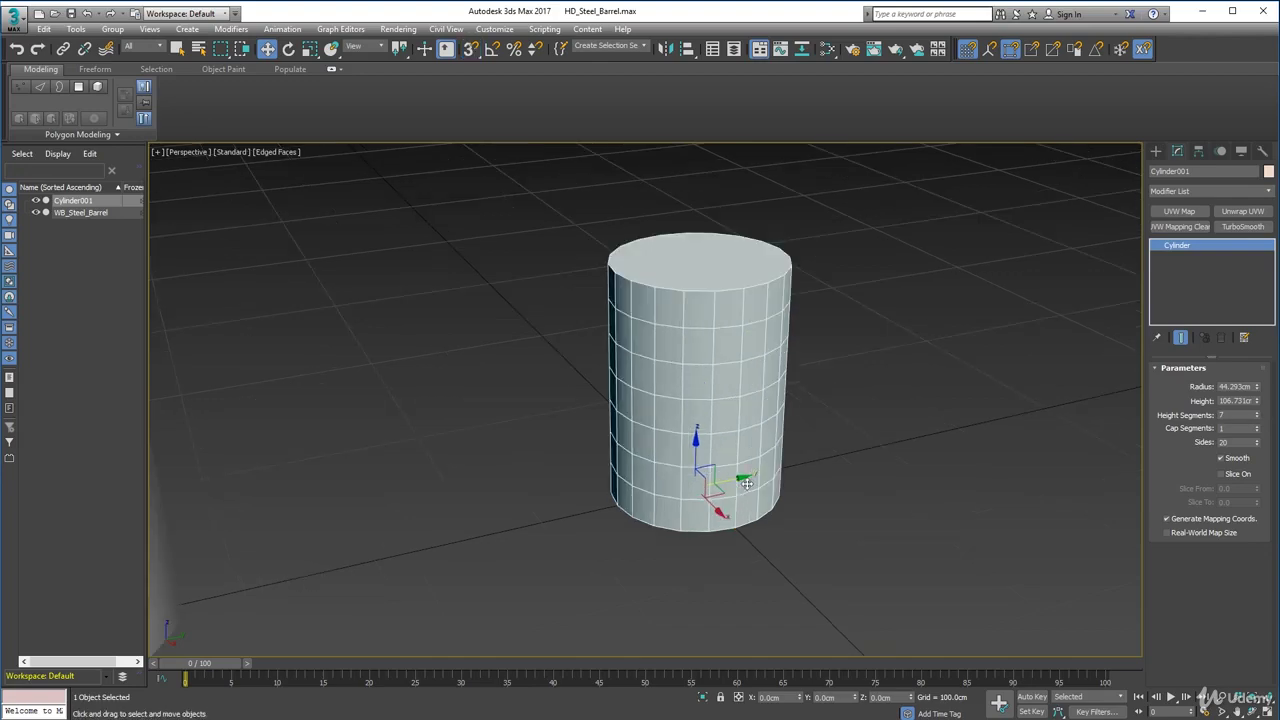
mouse_move(722, 465)
middle_mouse_down("alt")
mouse_move(700, 455)
mouse_move(702, 472)
middle_mouse_up("alt")
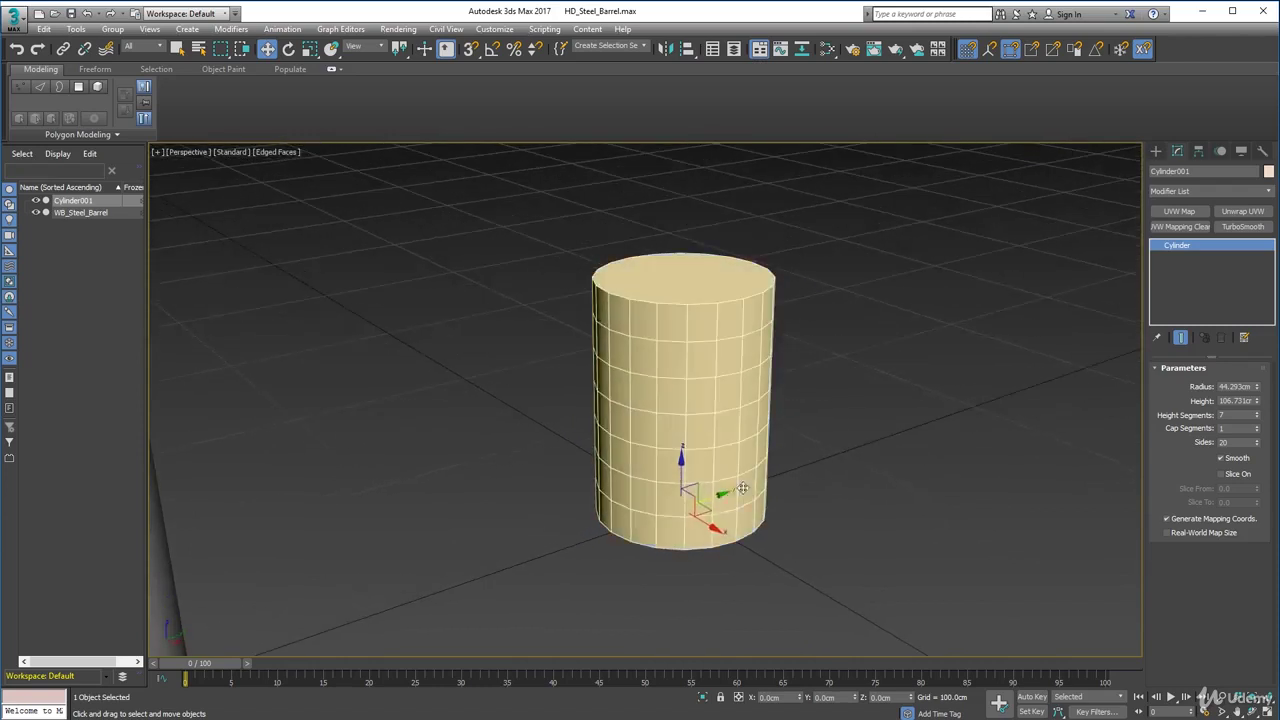
left_click(1257, 413)
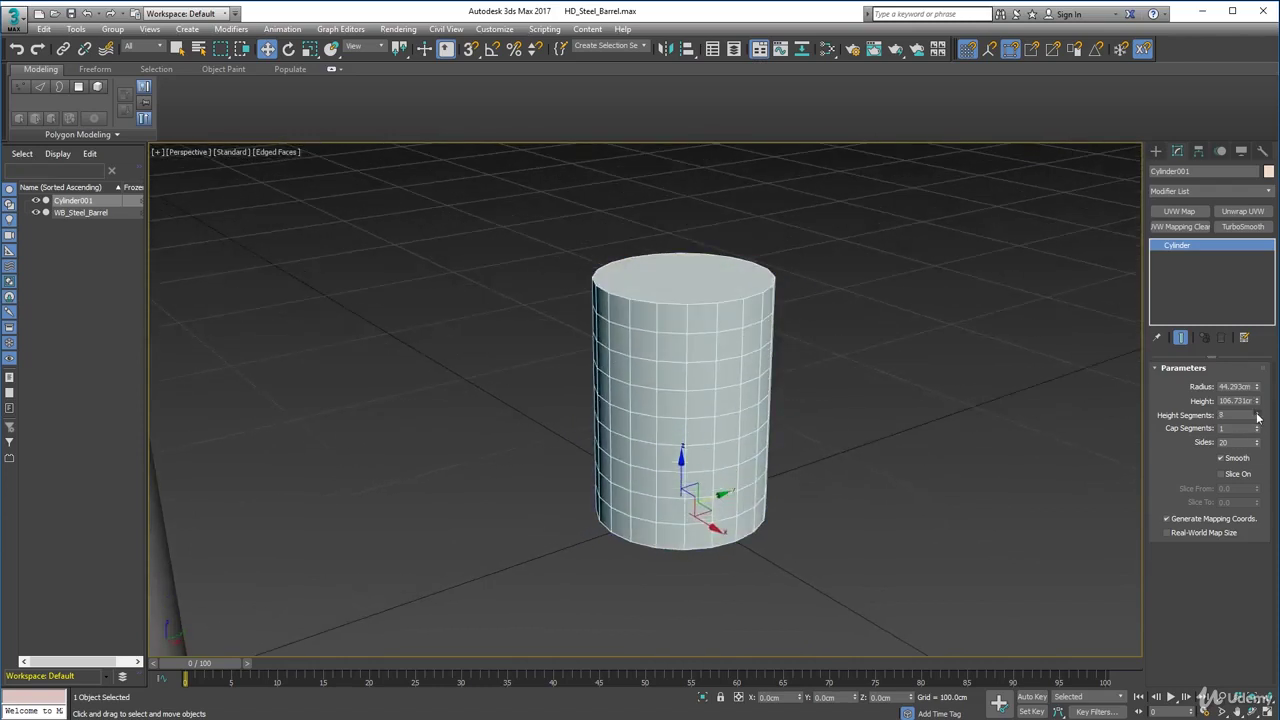
left_click(1257, 413)
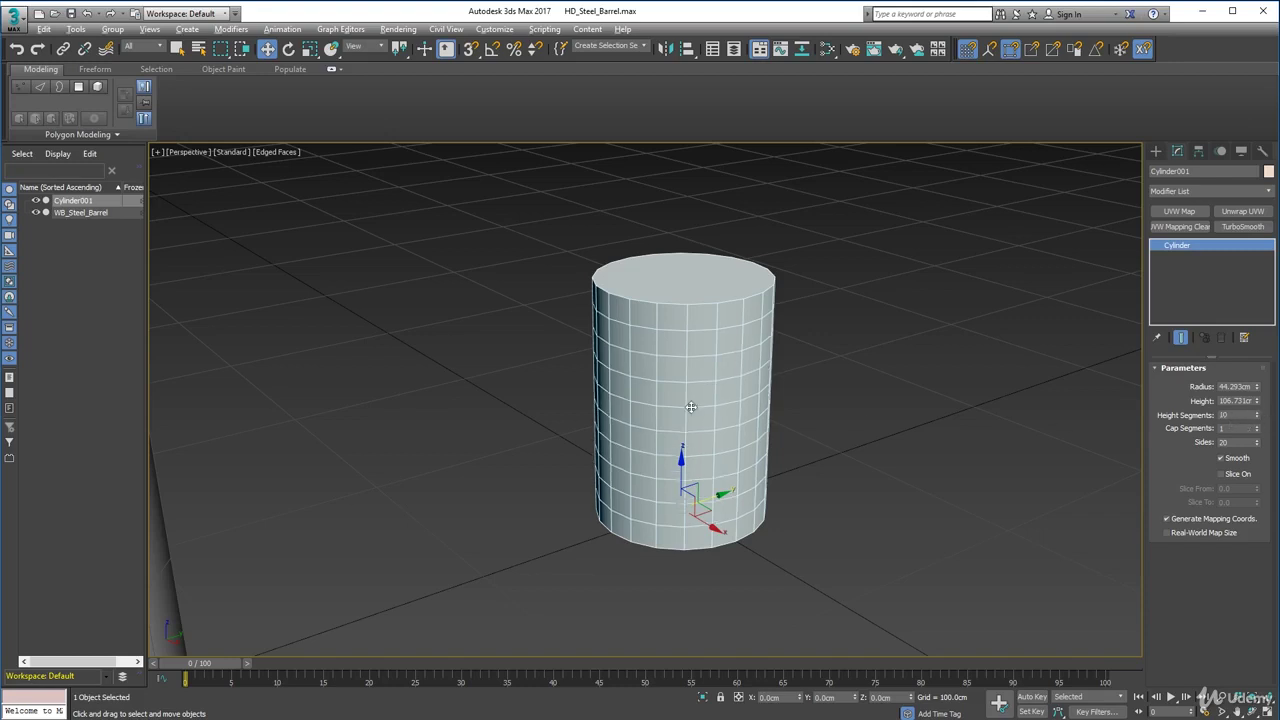
Convert the new cylinder to an Editable Poly.
scroll(775, 418, "down", 5)
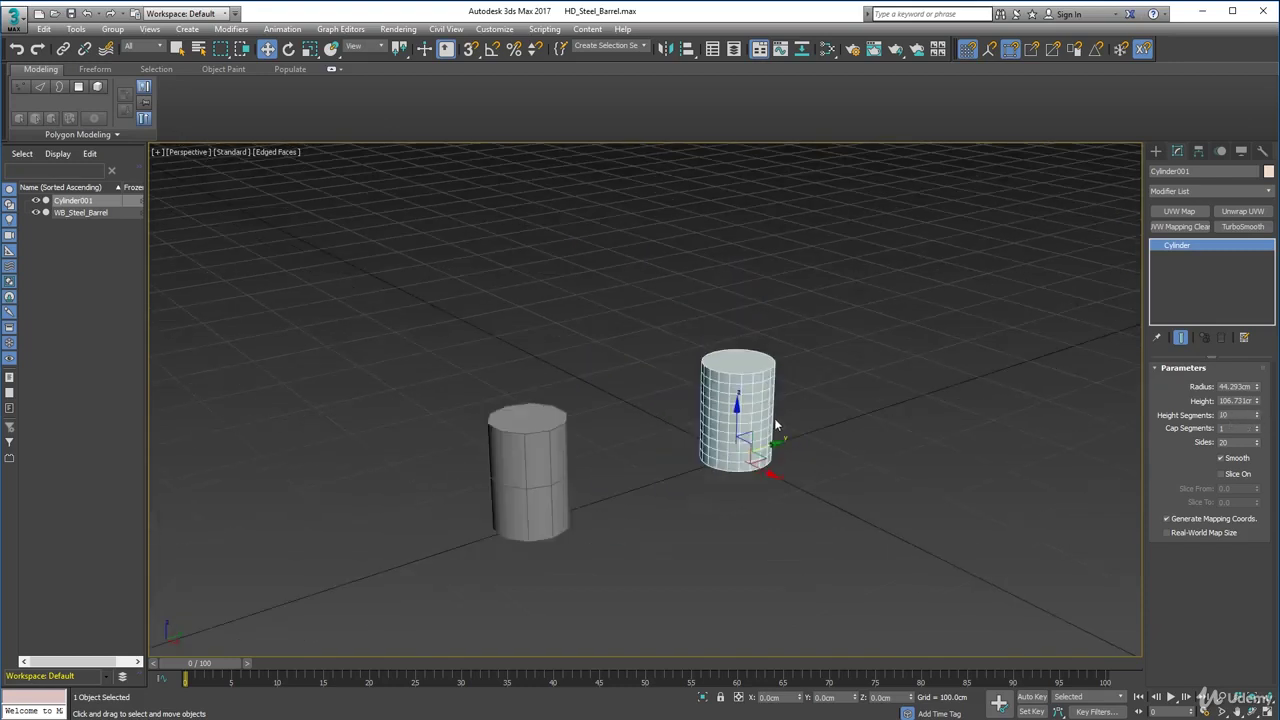
scroll(763, 430, "up", 2)
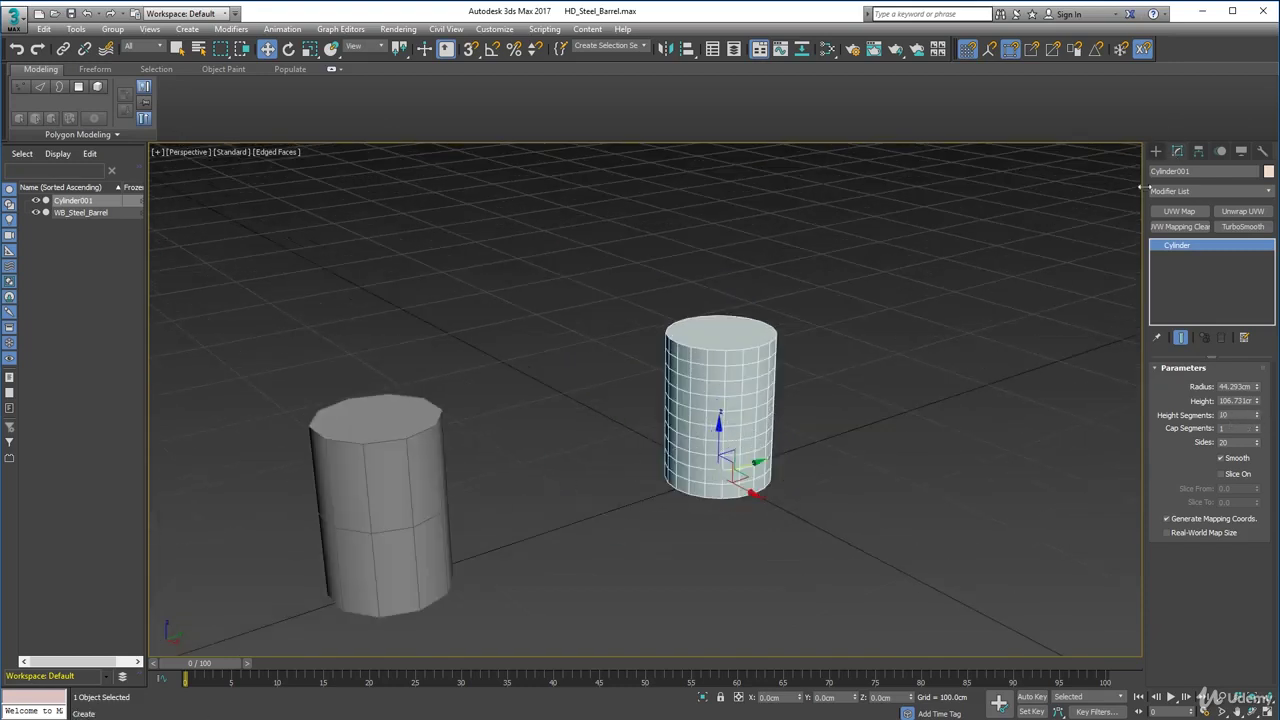
scroll(740, 410, "up", 4)
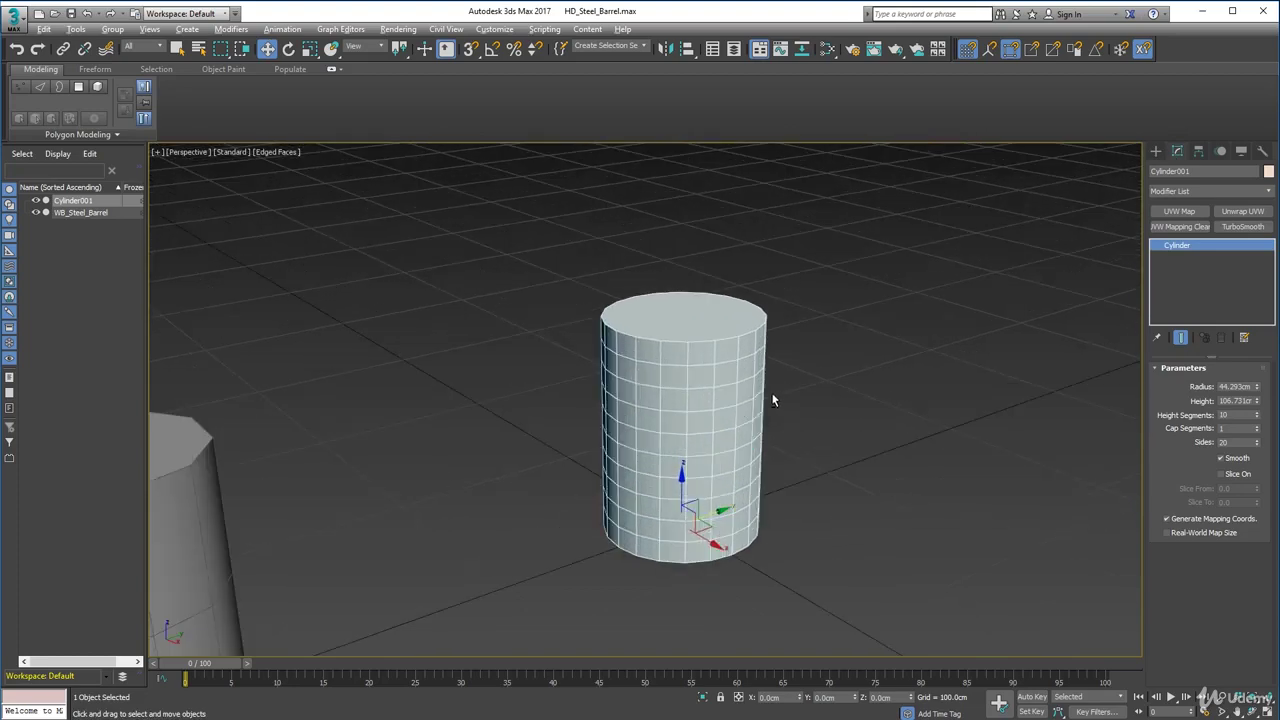
middle_click_drag(771, 400, 737, 420, "alt")
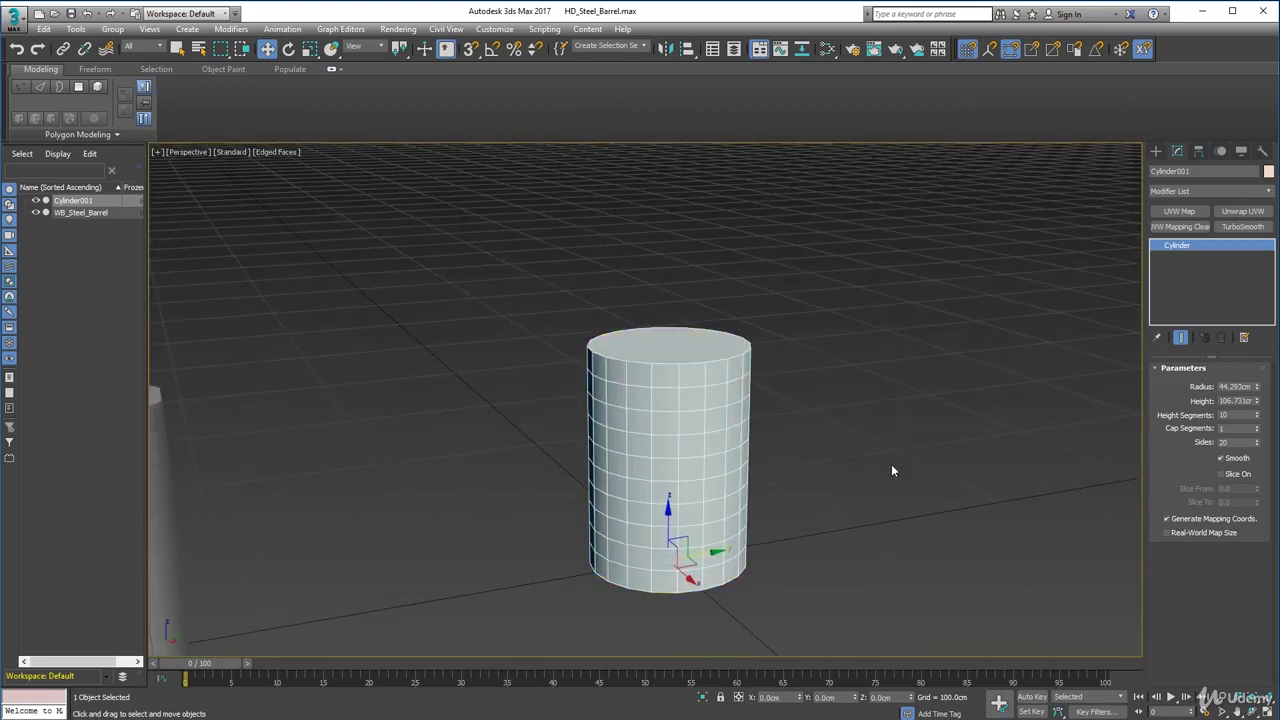
scroll(612, 487, "down", 3)
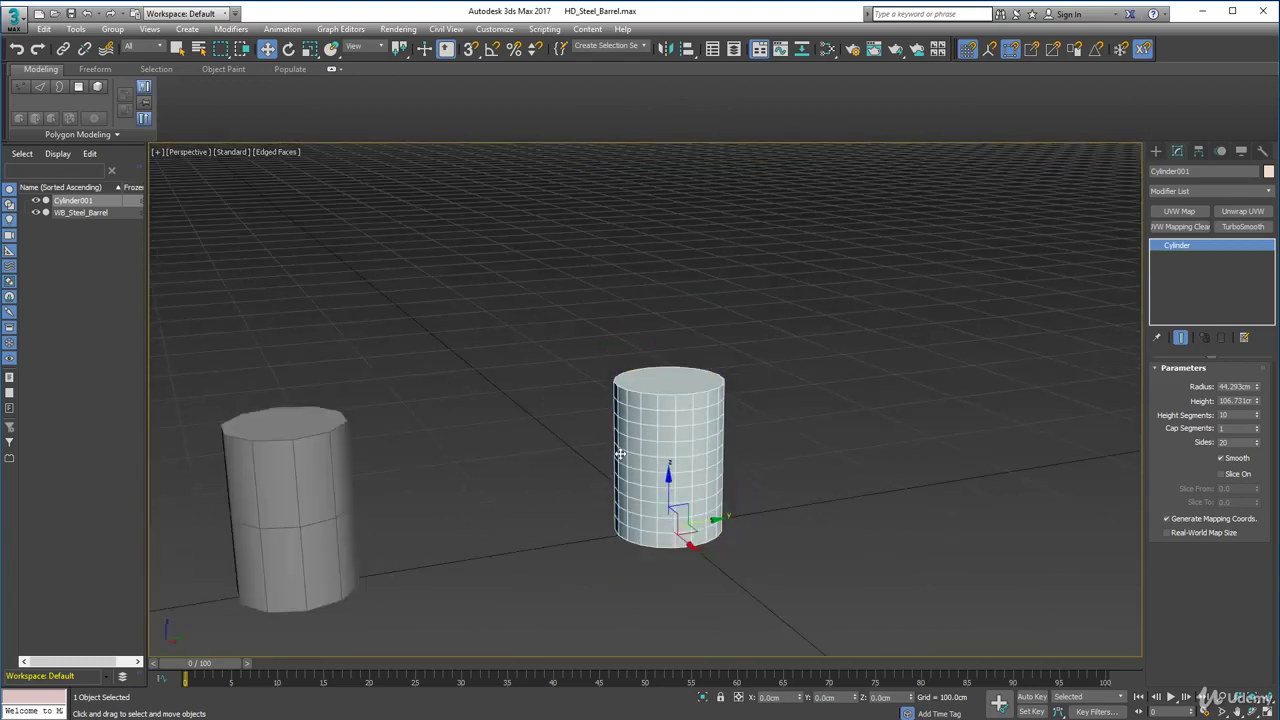
right_click(641, 415)
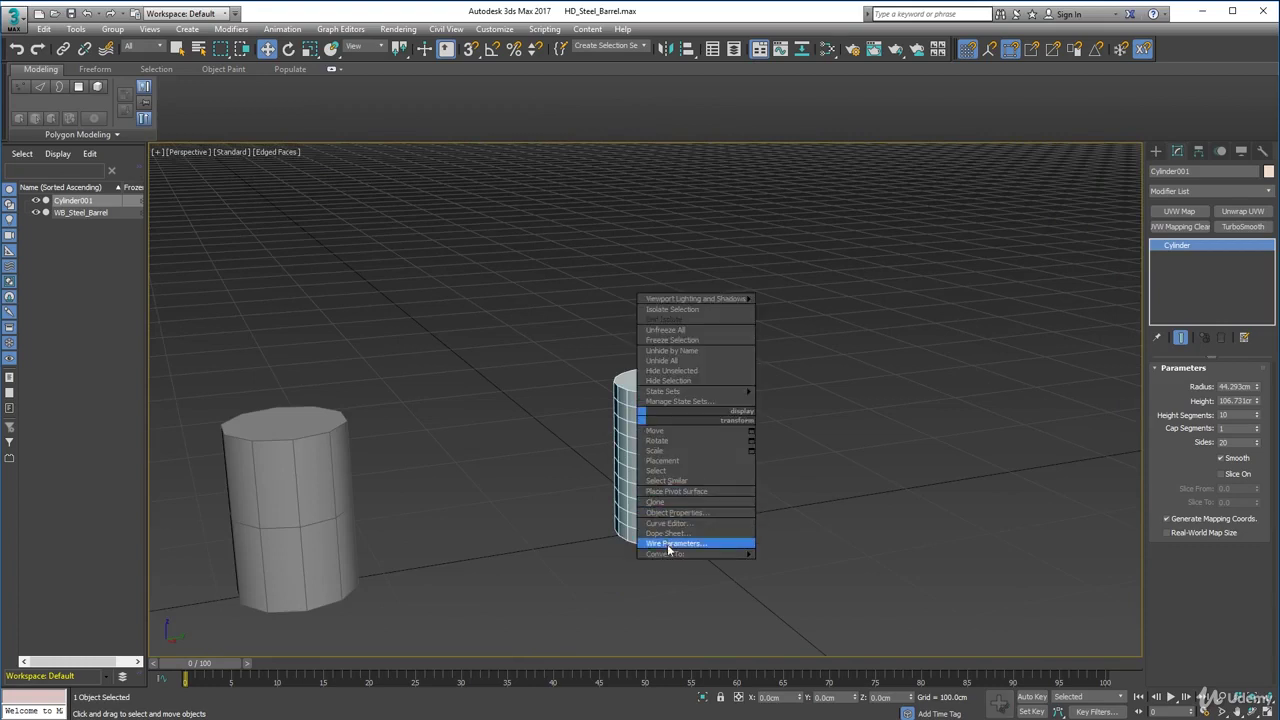
mouse_move(670, 555)
left_click(626, 565)
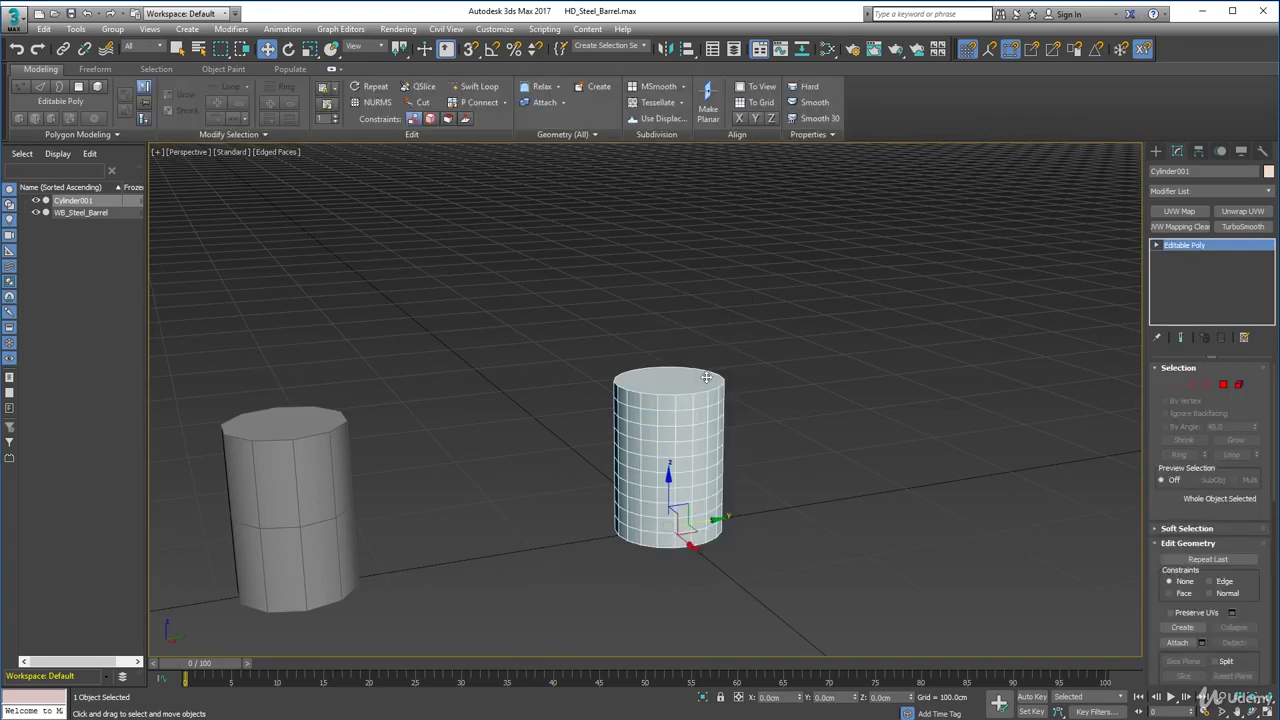
At edge level, move the two uppermost horizontal edge loops up close to the cylinder's top rim, the second to a height of about 103.3 cm.
left_click(1191, 384)
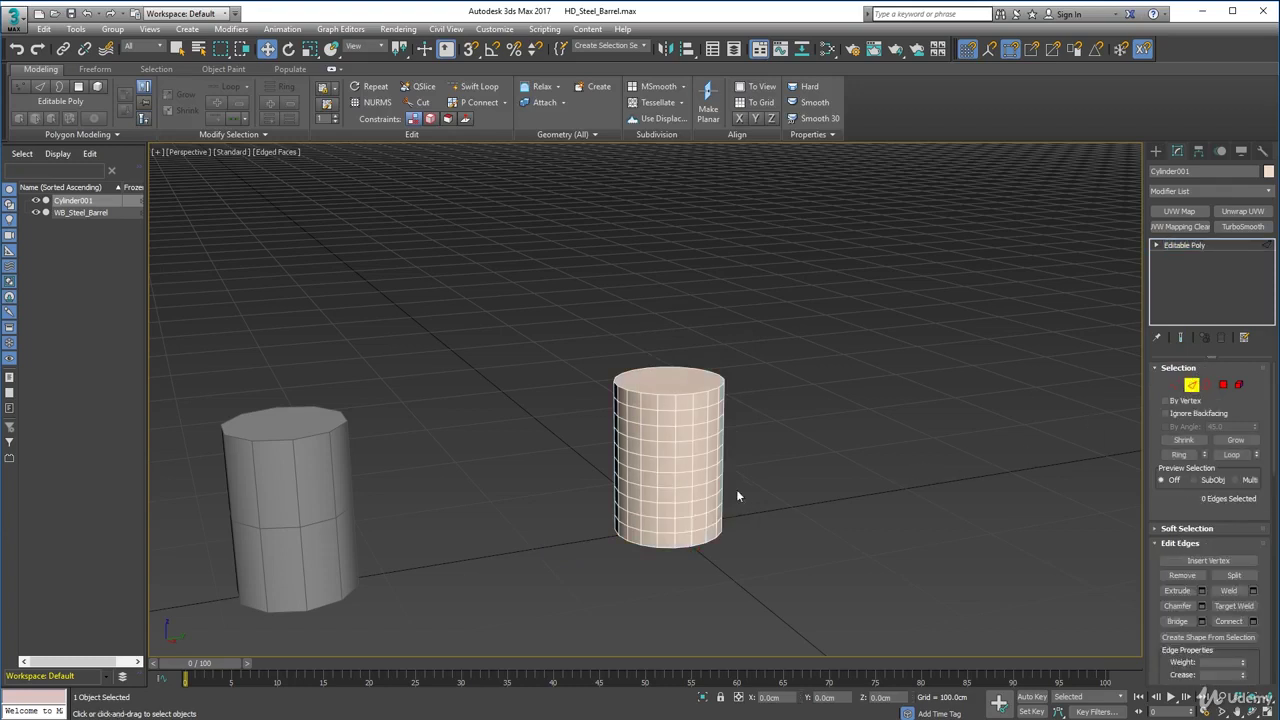
scroll(686, 437, "up", 3)
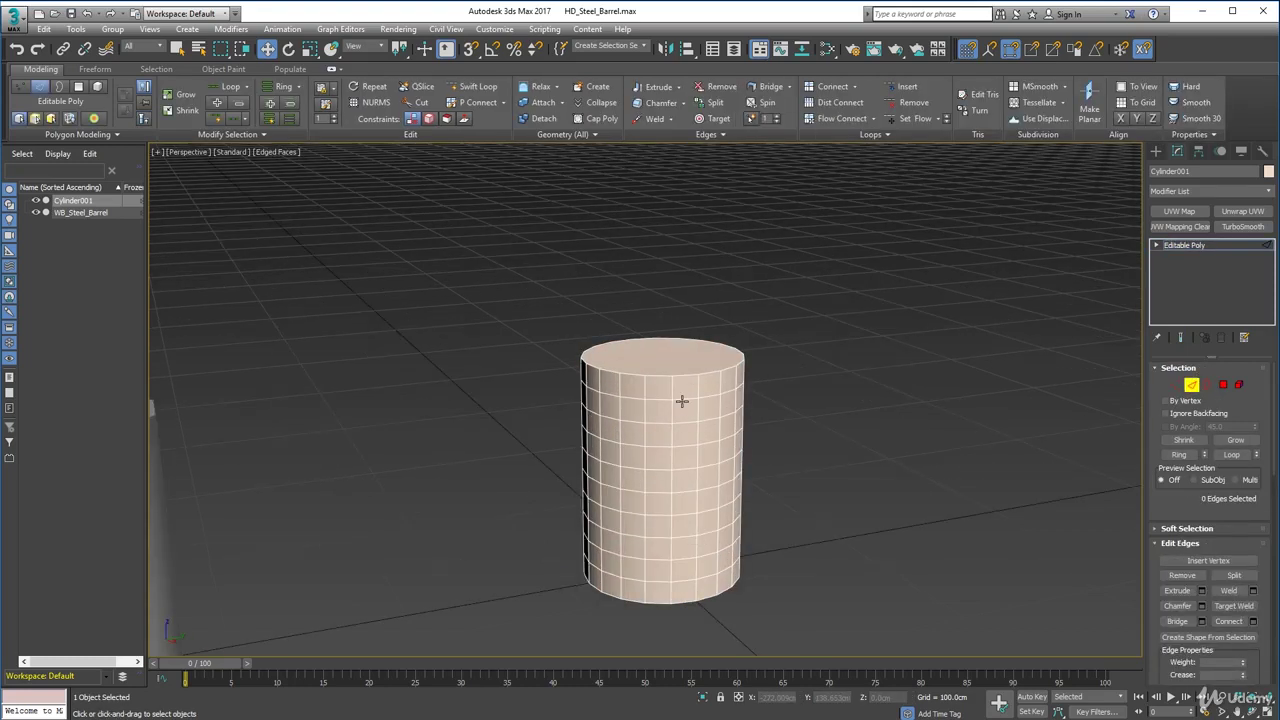
double_click(681, 395)
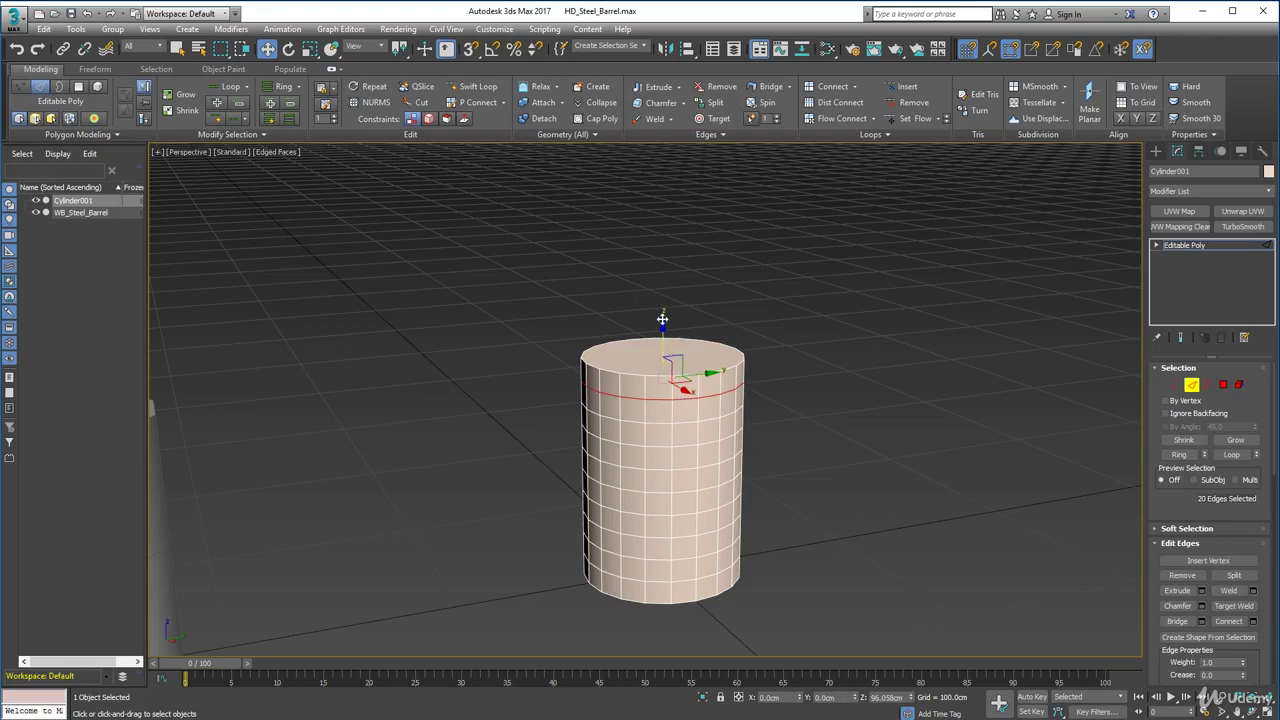
left_click_drag(663, 330, 667, 314)
double_click(657, 421)
middle_click_drag(633, 482, 678, 462, "alt")
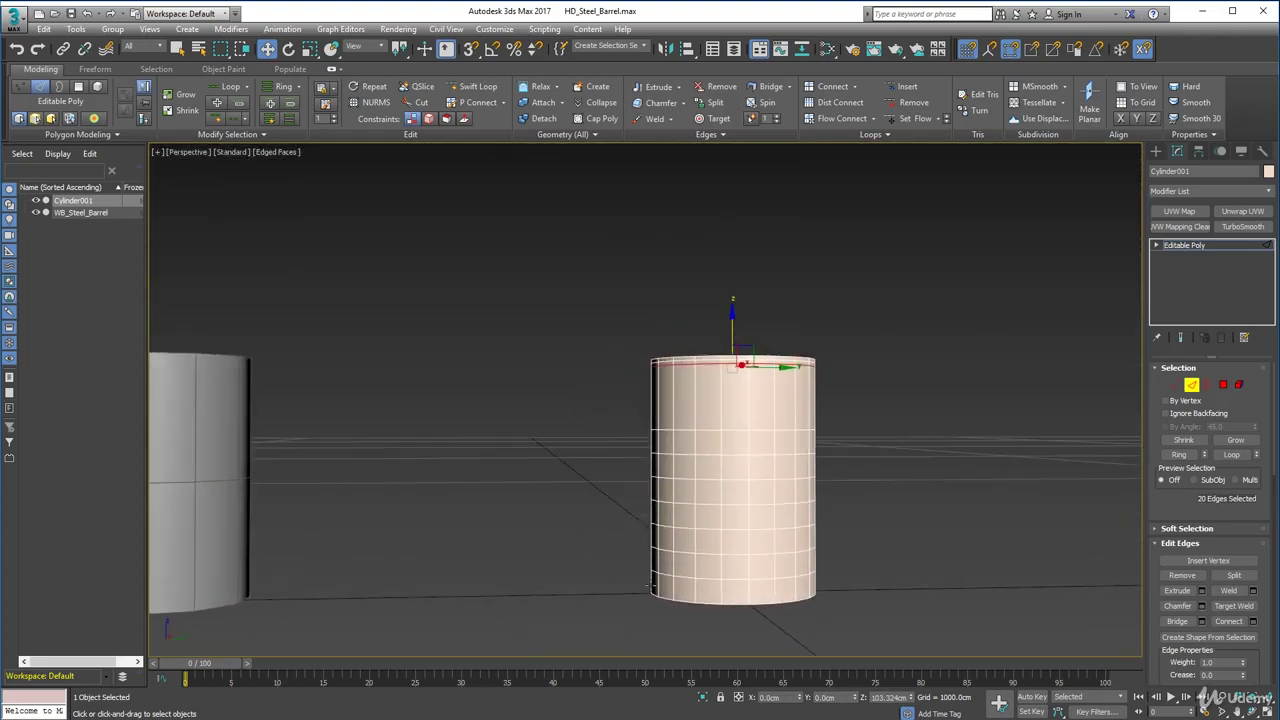
Move the middle edge loops into two close groups of three for the ribs, and lower the bottommost loop to about 2.2 cm above the base.
double_click(760, 429)
left_click_drag(735, 385, 735, 466)
double_click(709, 480)
double_click(706, 550)
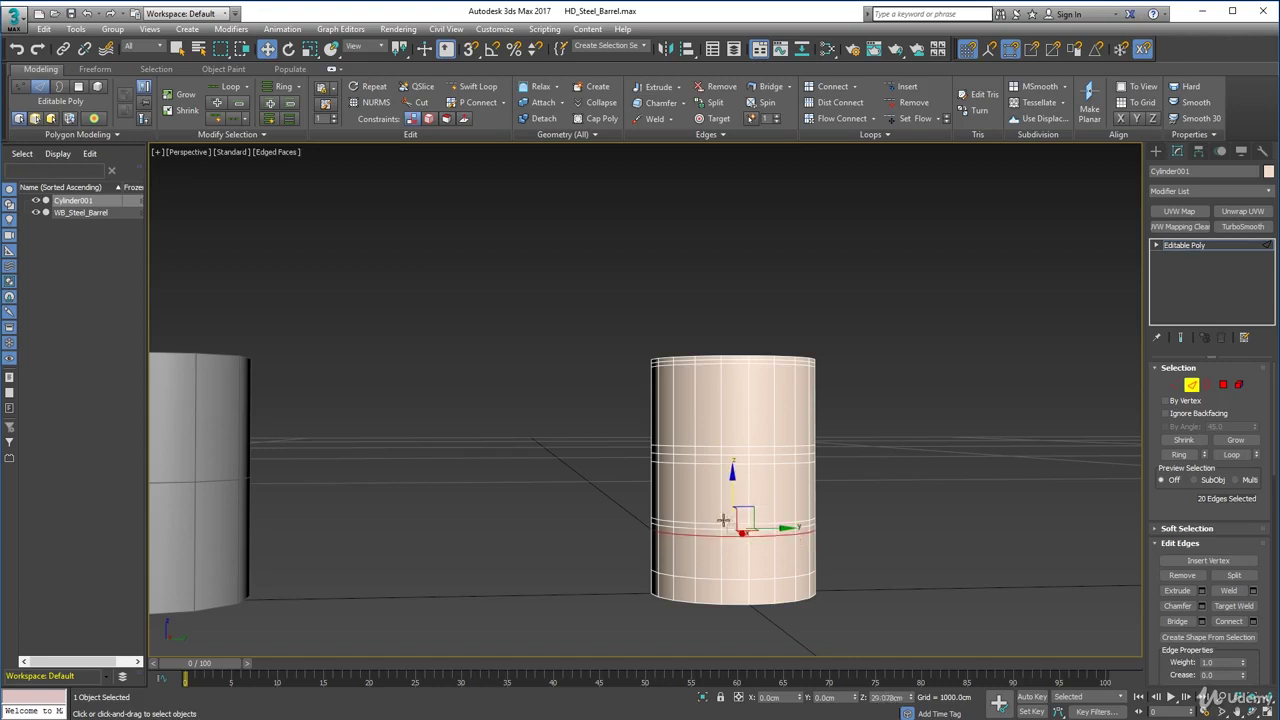
double_click(702, 581)
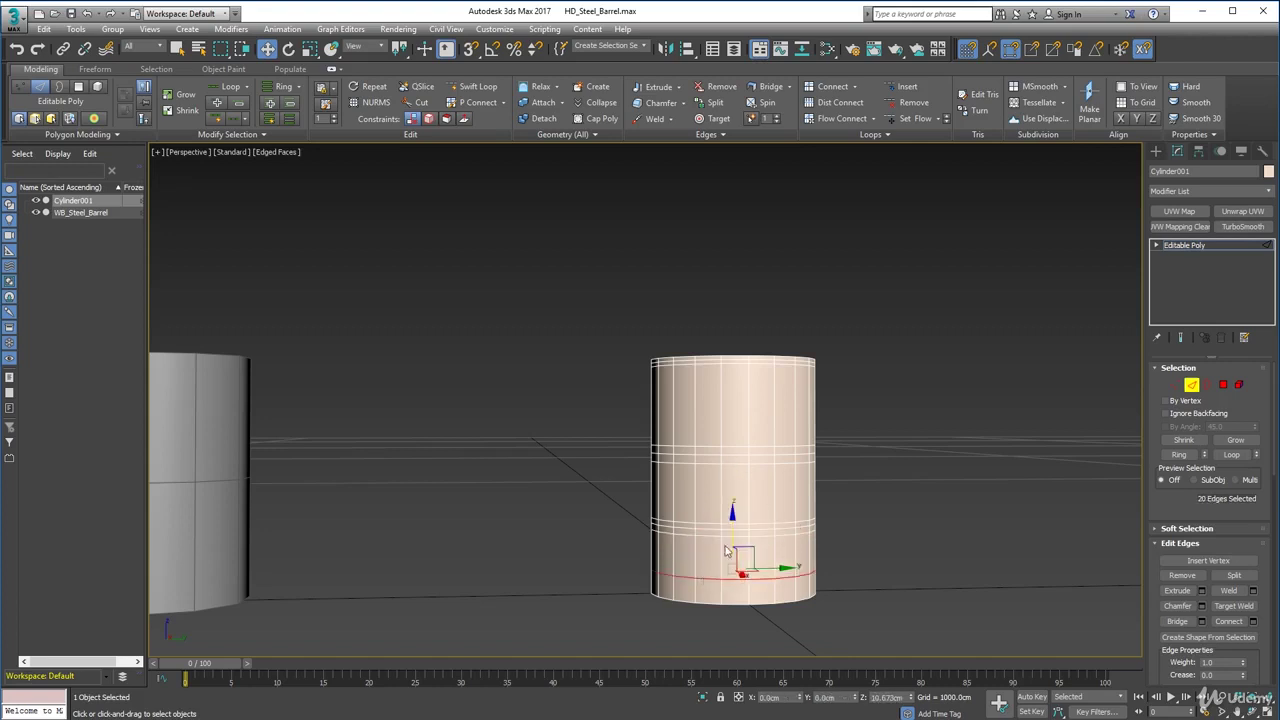
left_click_drag(733, 528, 733, 537)
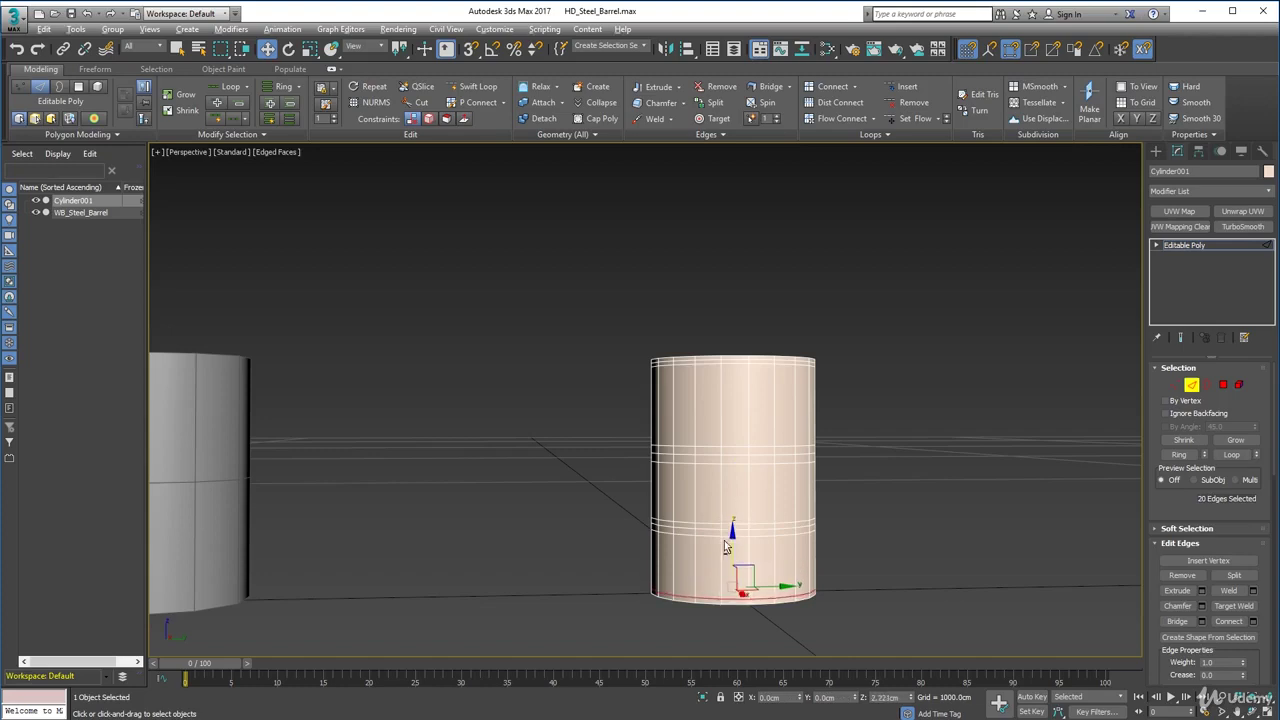
Tighten the upper group of three edge loops, moving its top loop slightly down and its bottom loop up to about 61.4 cm.
middle_click_drag(732, 537, 715, 420, "alt")
scroll(753, 542, "up", 5)
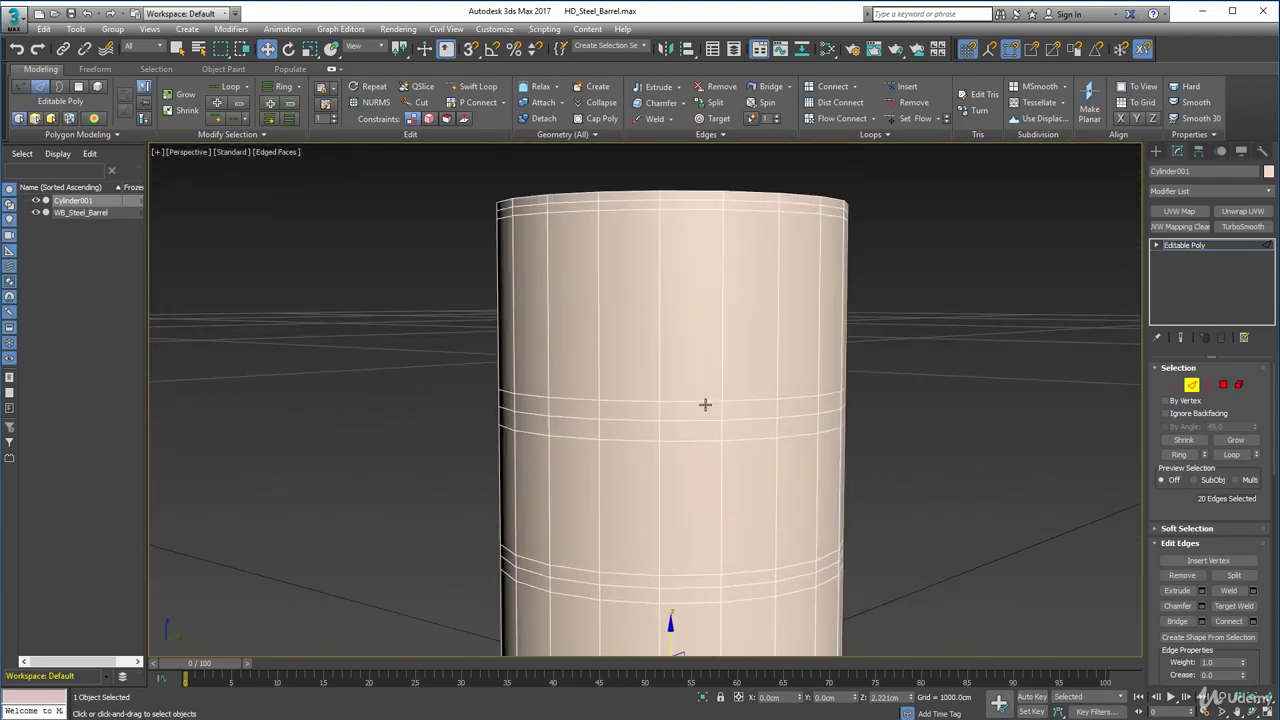
double_click(707, 401)
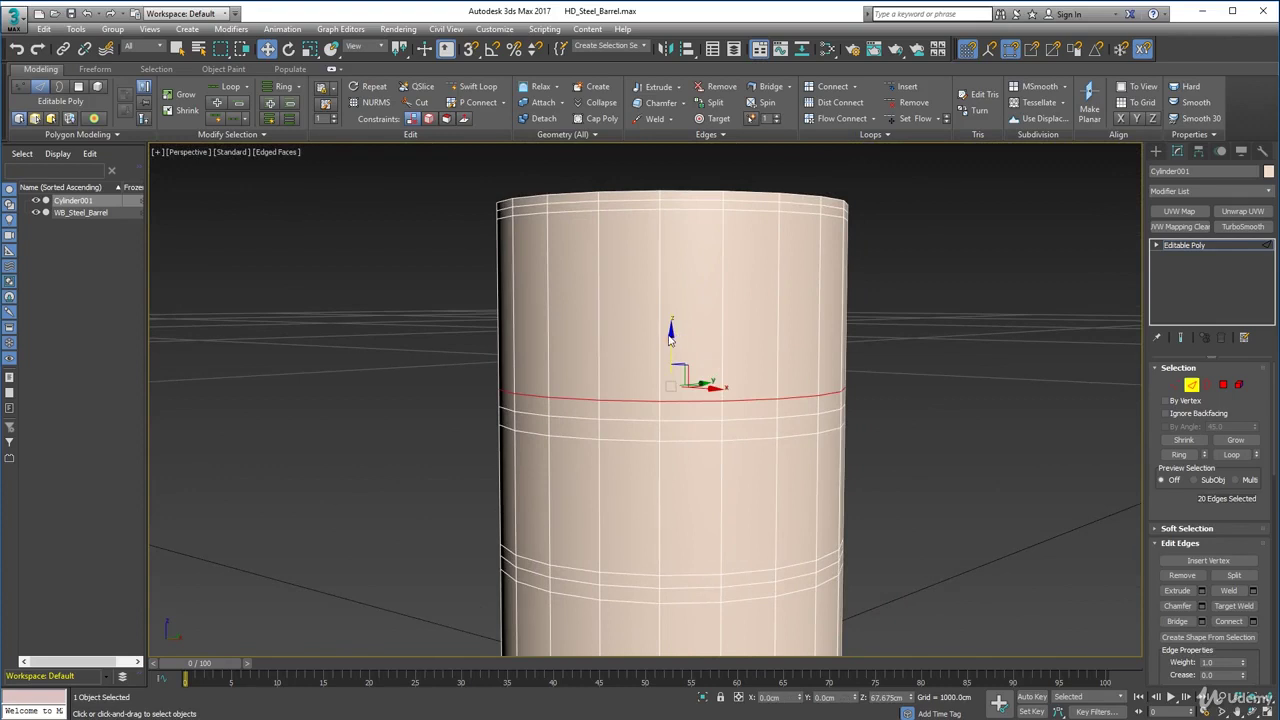
left_click(677, 440)
double_click(677, 440)
left_click_drag(673, 376, 671, 363)
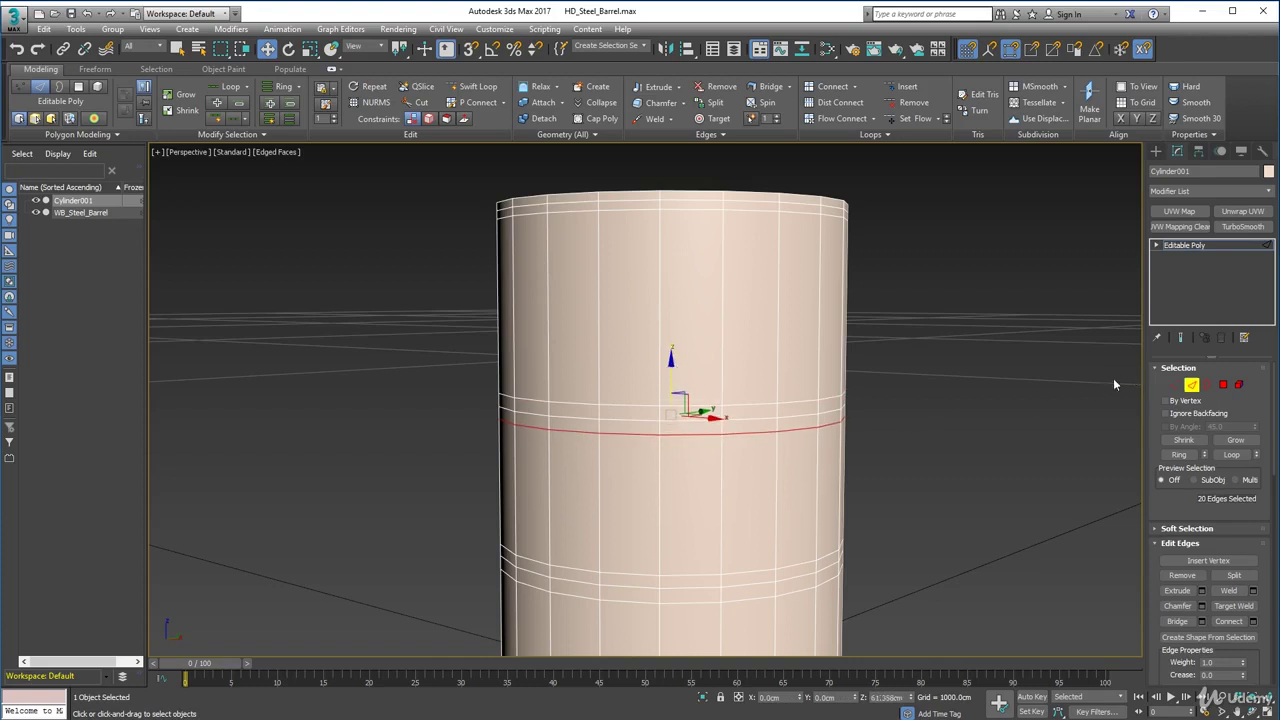
Scale the middle loop of the upper group slightly outward in the XY plane to form a protruding rib, and deselect it.
left_click(843, 411)
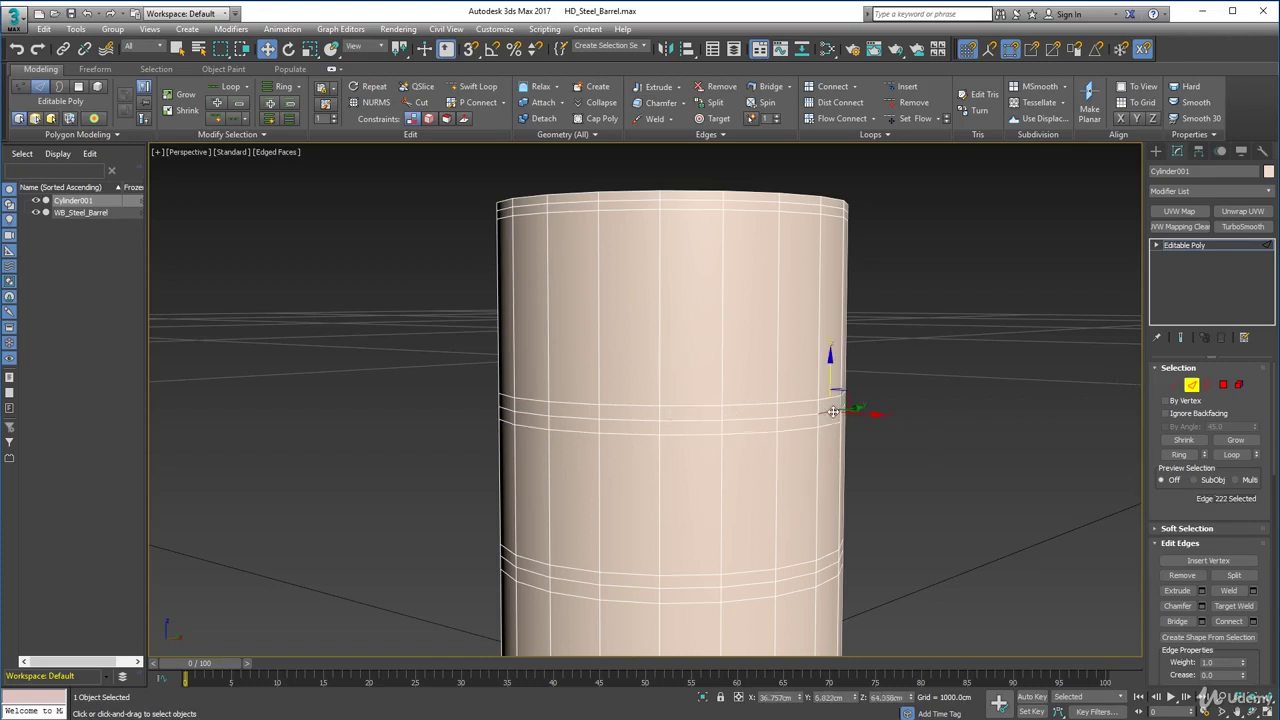
double_click(738, 416)
middle_click_drag(654, 323, 607, 293, "alt")
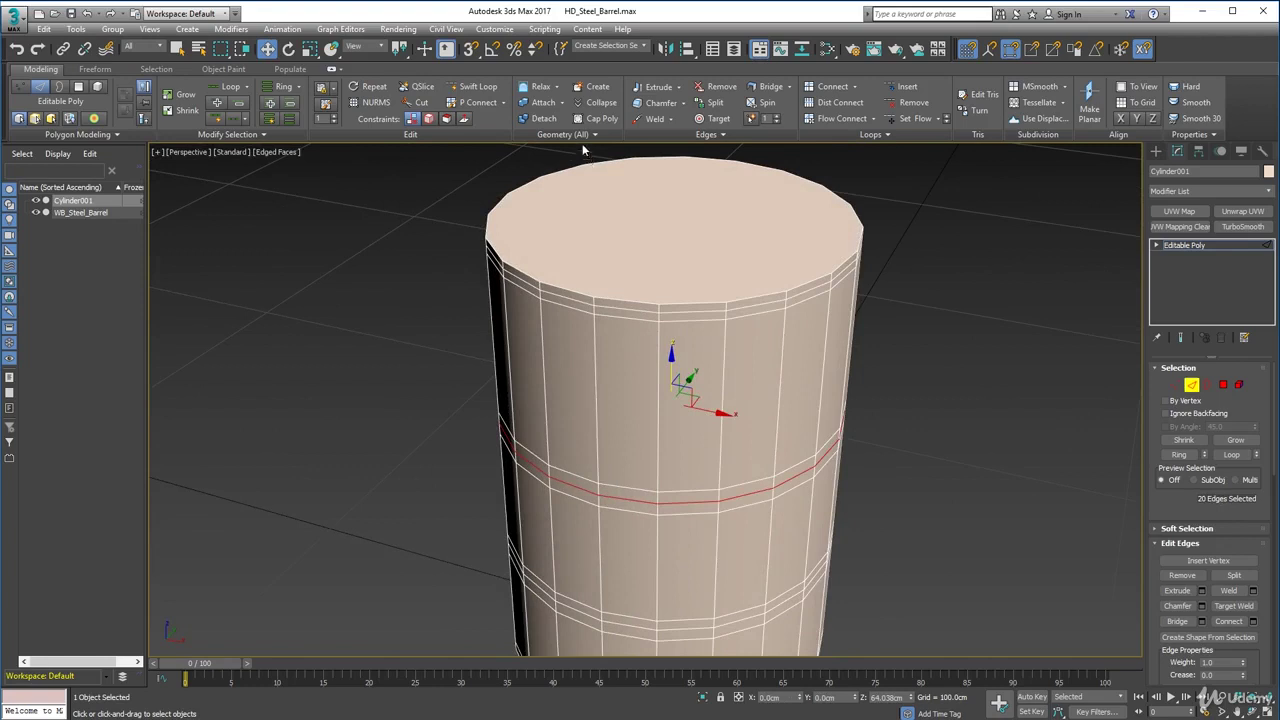
left_click(309, 48)
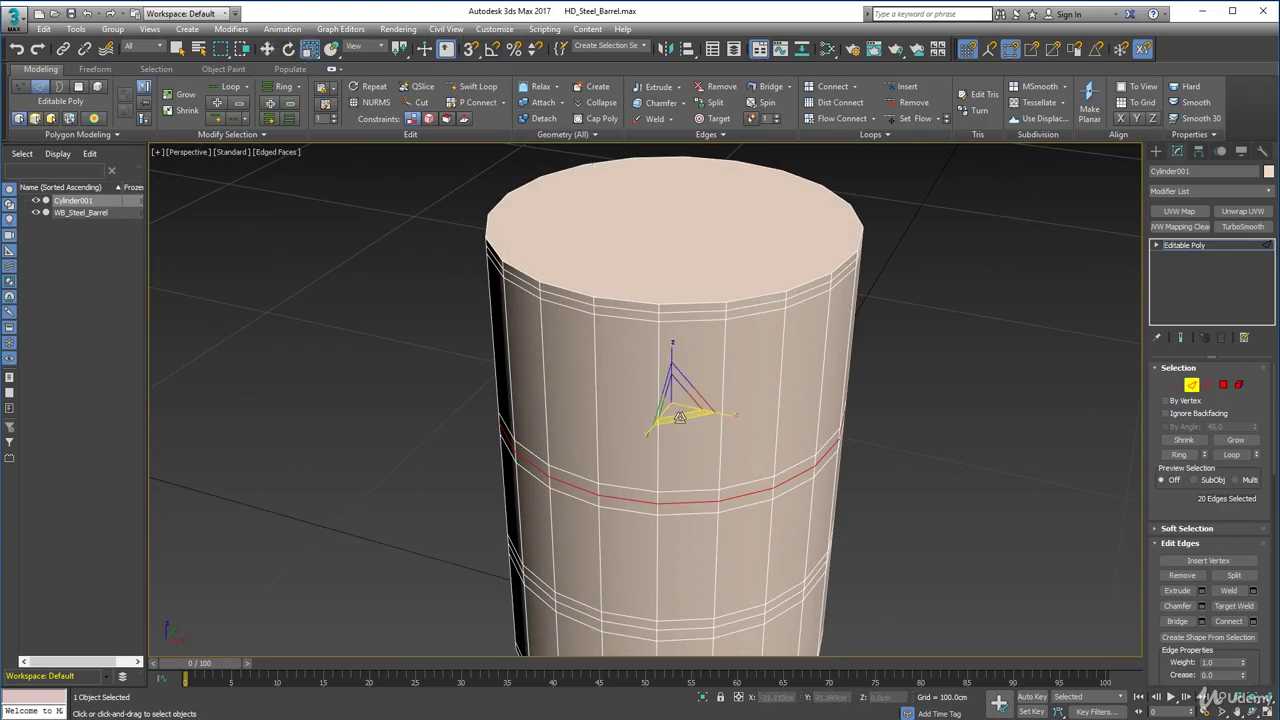
mouse_move(679, 418)
left_mouse_down()
mouse_move(712, 391)
mouse_move(681, 418)
left_mouse_up()
middle_click_drag(681, 418, 694, 446, "alt")
left_click(911, 463)
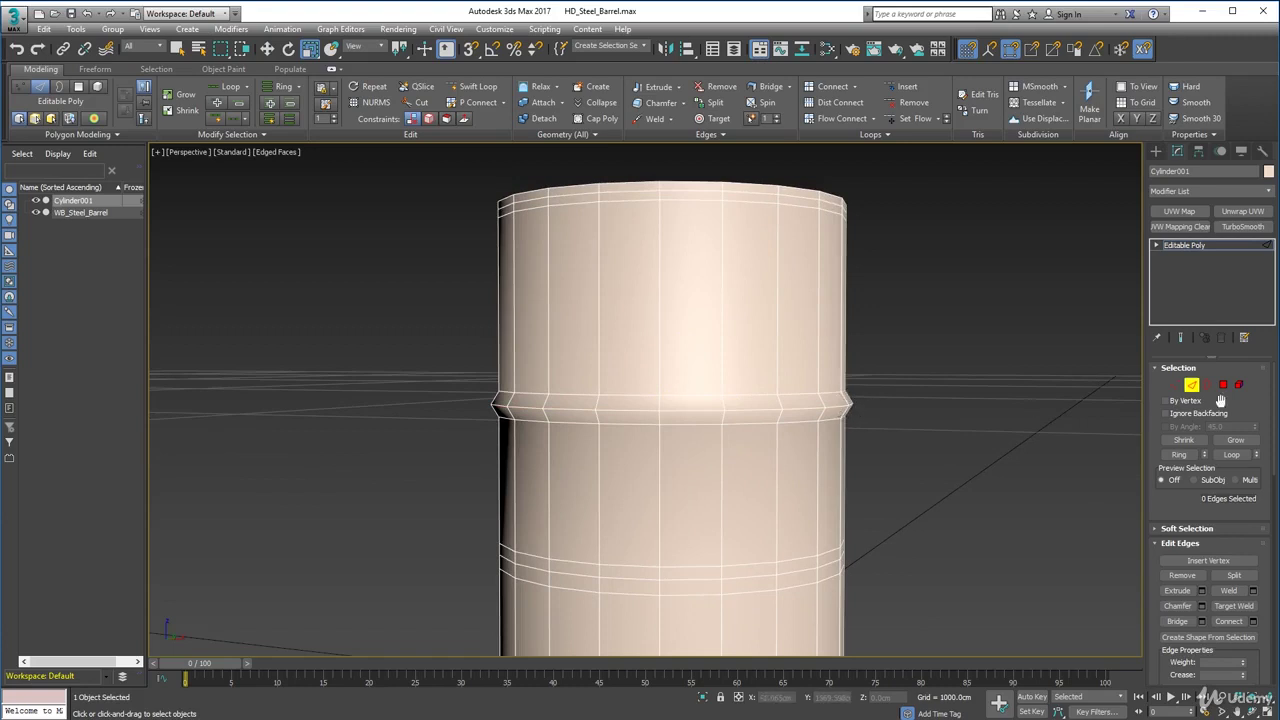
Add an edge loop around the rib's upper slope with Swift Loop.
left_click(475, 87)
left_click(480, 88)
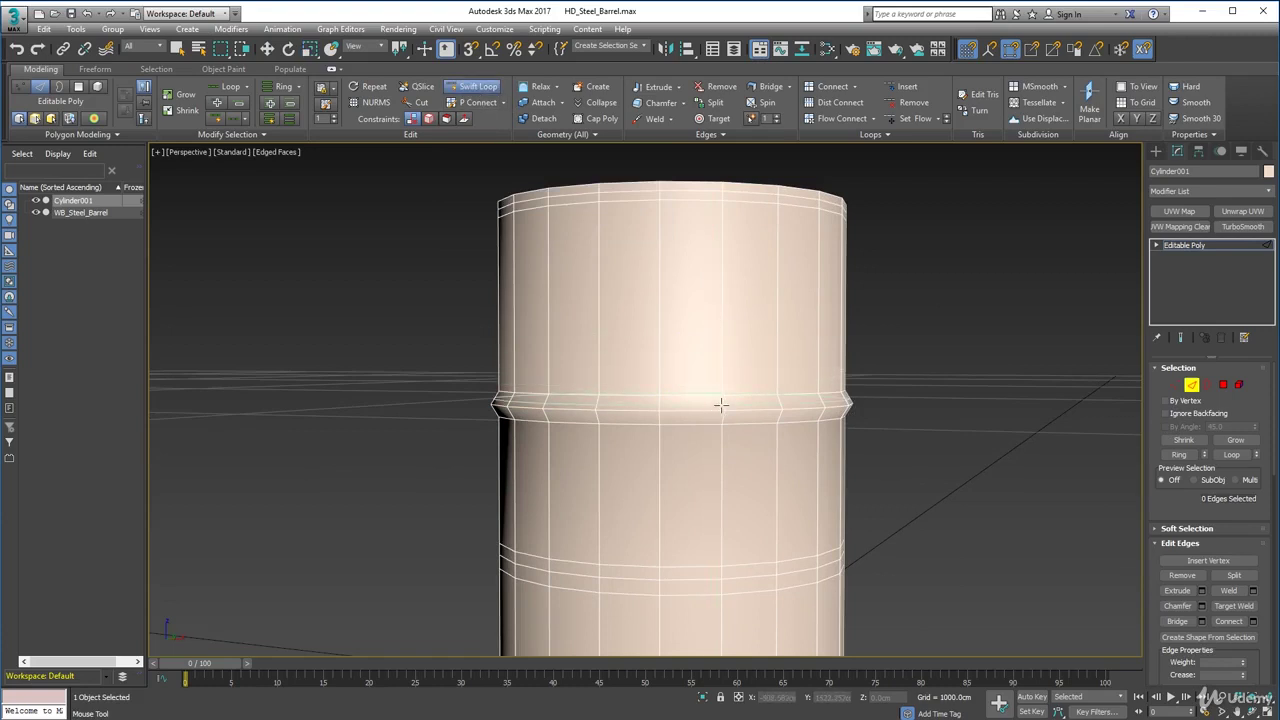
left_click(721, 404)
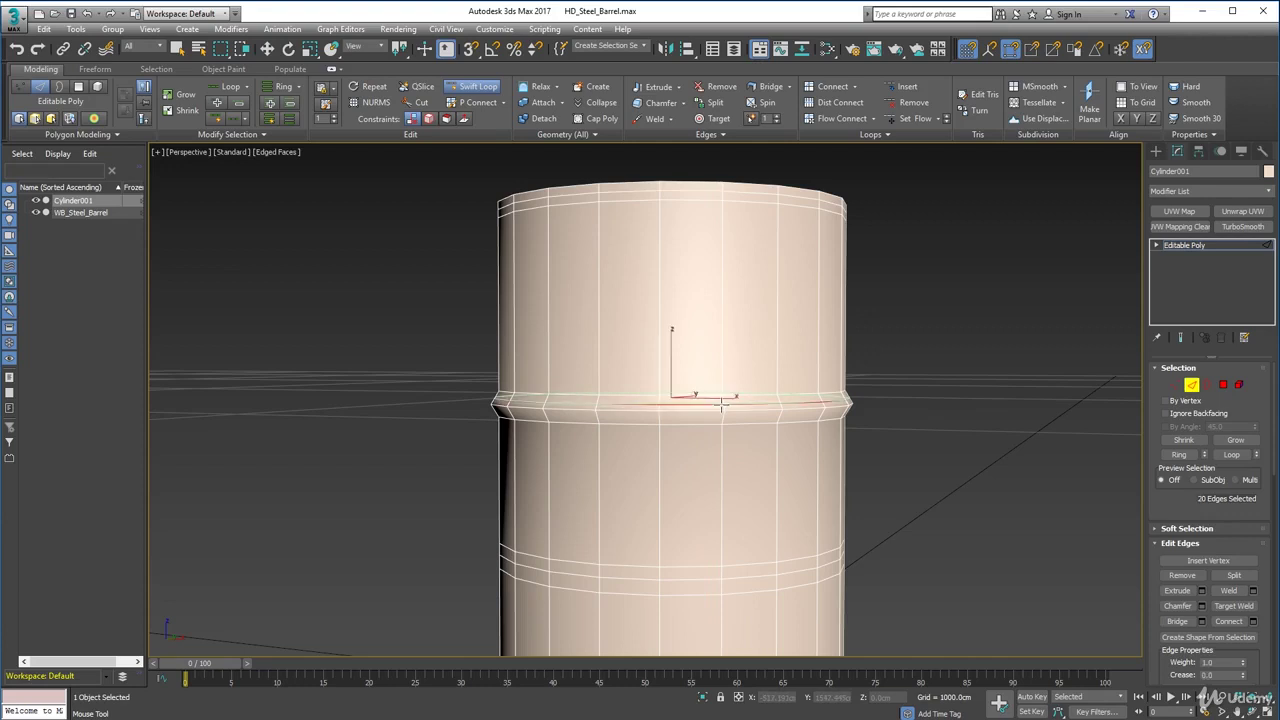
mouse_move(864, 430)
middle_mouse_down("alt")
mouse_move(883, 414)
mouse_move(855, 425)
middle_mouse_up("alt")
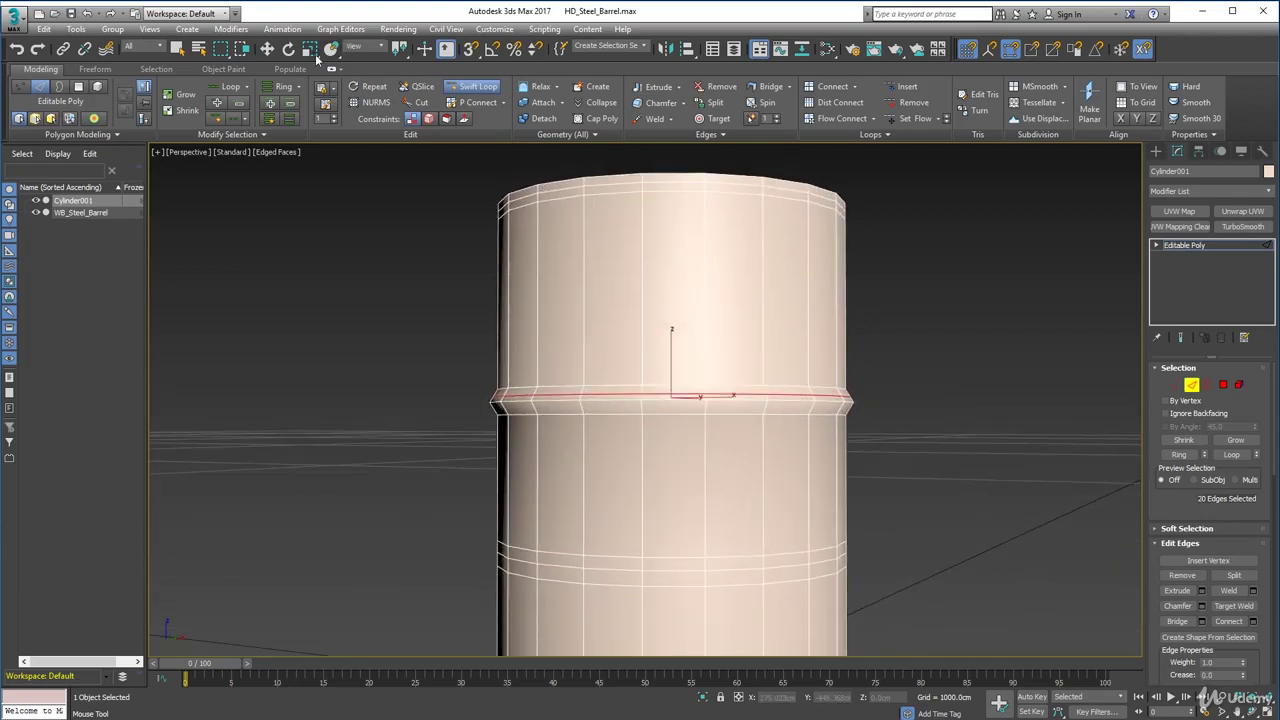
Scale the added loop slightly outward in the XY plane to round the rib's upper slope.
key("w")
middle_click_drag(339, 153, 460, 296, "alt")
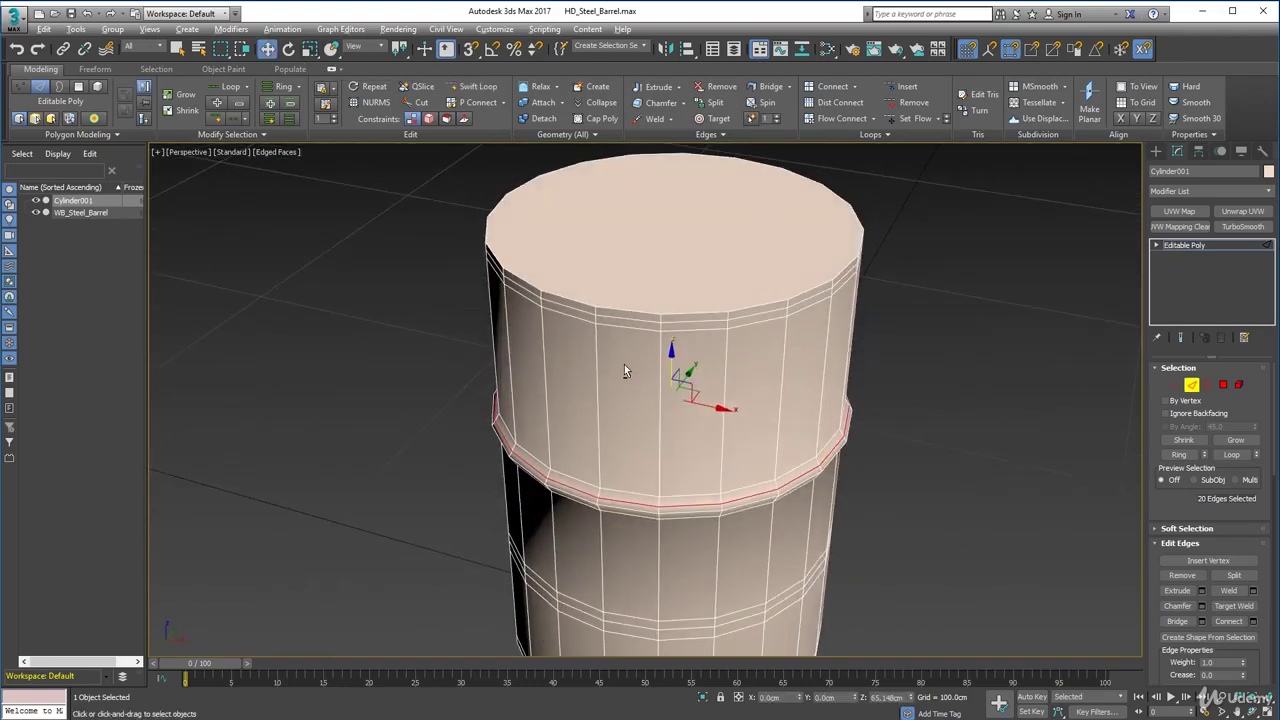
middle_click_drag(624, 370, 556, 354, "alt")
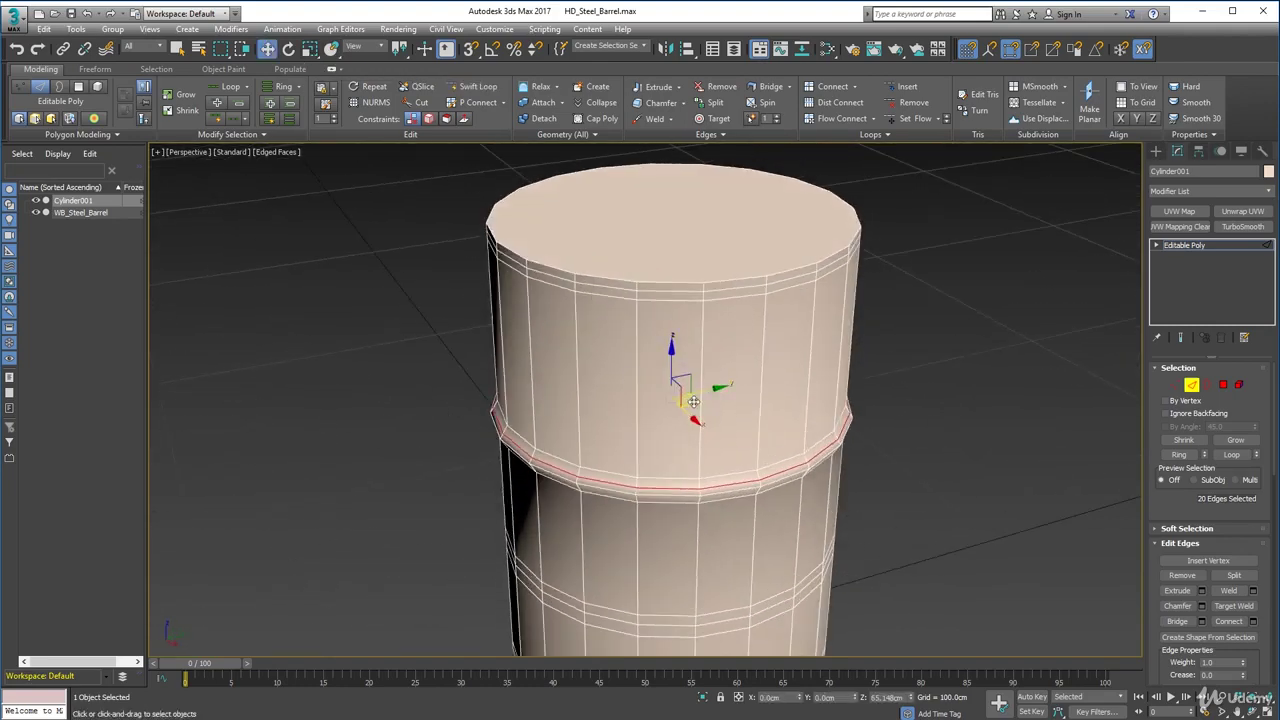
left_click(310, 49)
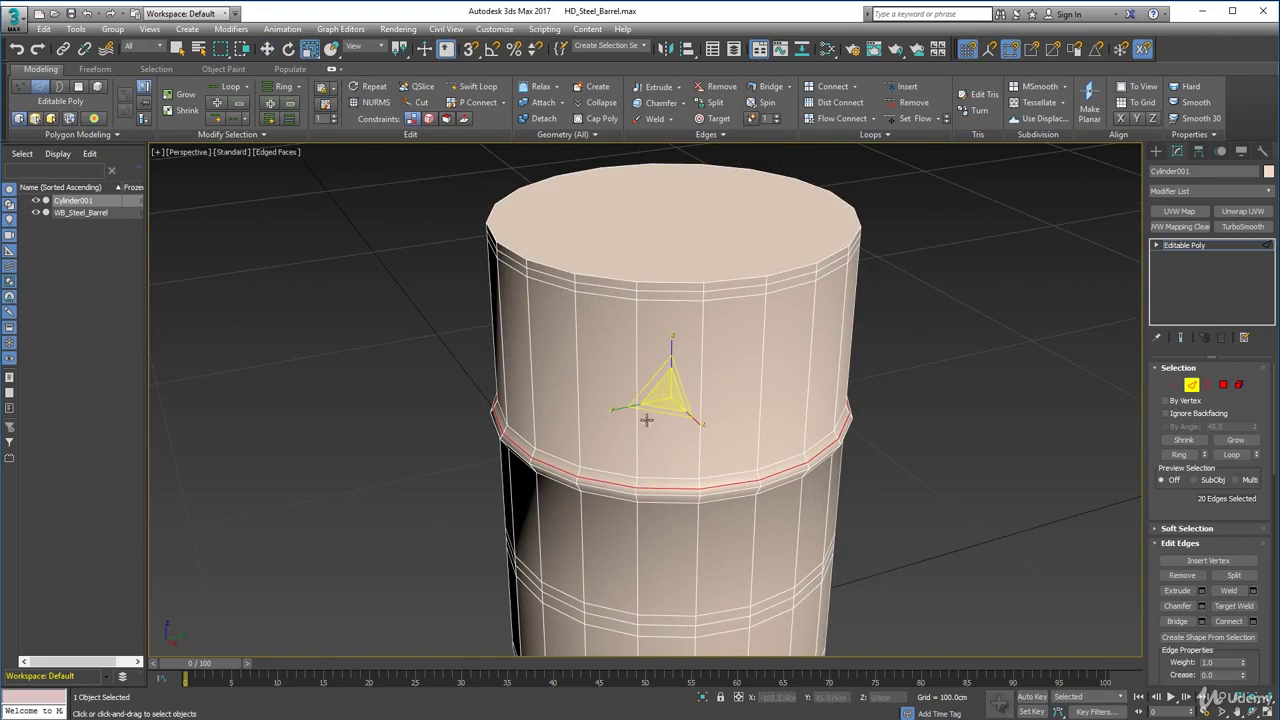
mouse_move(663, 408)
left_mouse_down()
mouse_move(672, 385)
mouse_move(667, 410)
left_mouse_up()
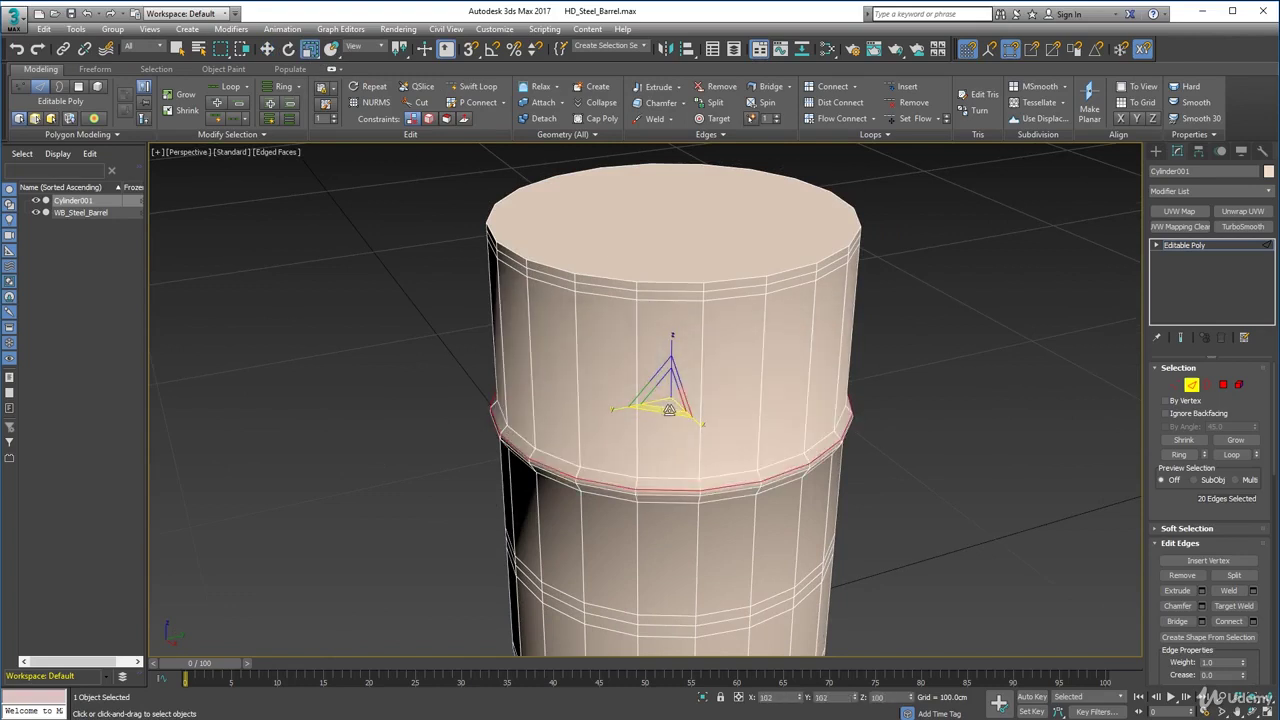
middle_click_drag(677, 449, 656, 428, "alt")
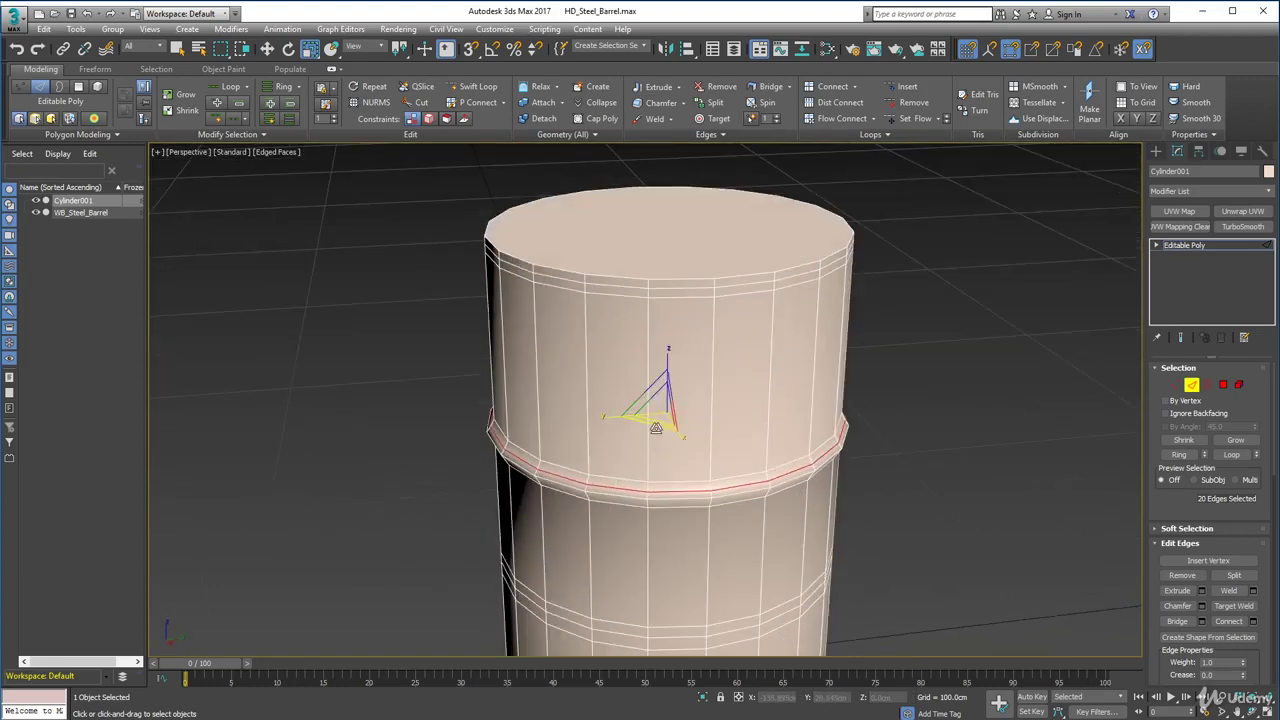
left_click_drag(656, 427, 658, 430)
Scale the loop on the upper rib's upper slope slightly outward with a uniform world offset in the Scale Transform Type-In.
middle_click_drag(658, 430, 651, 409, "alt")
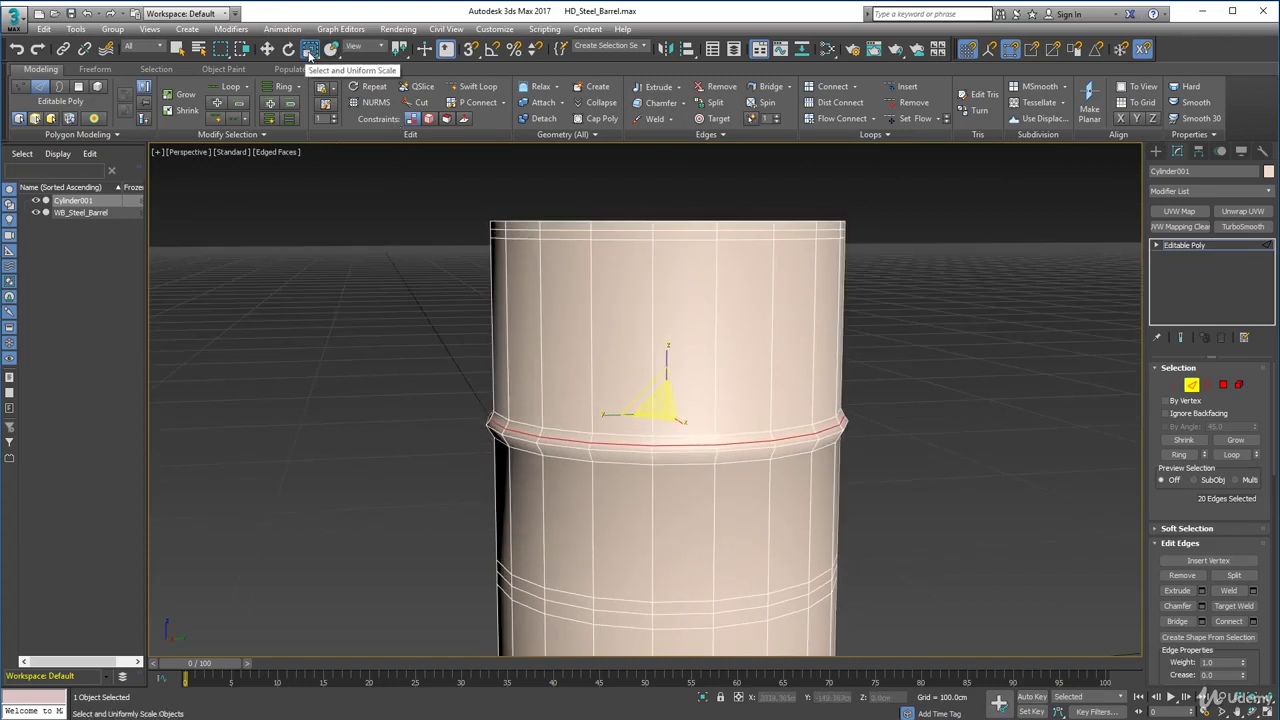
right_click(309, 49)
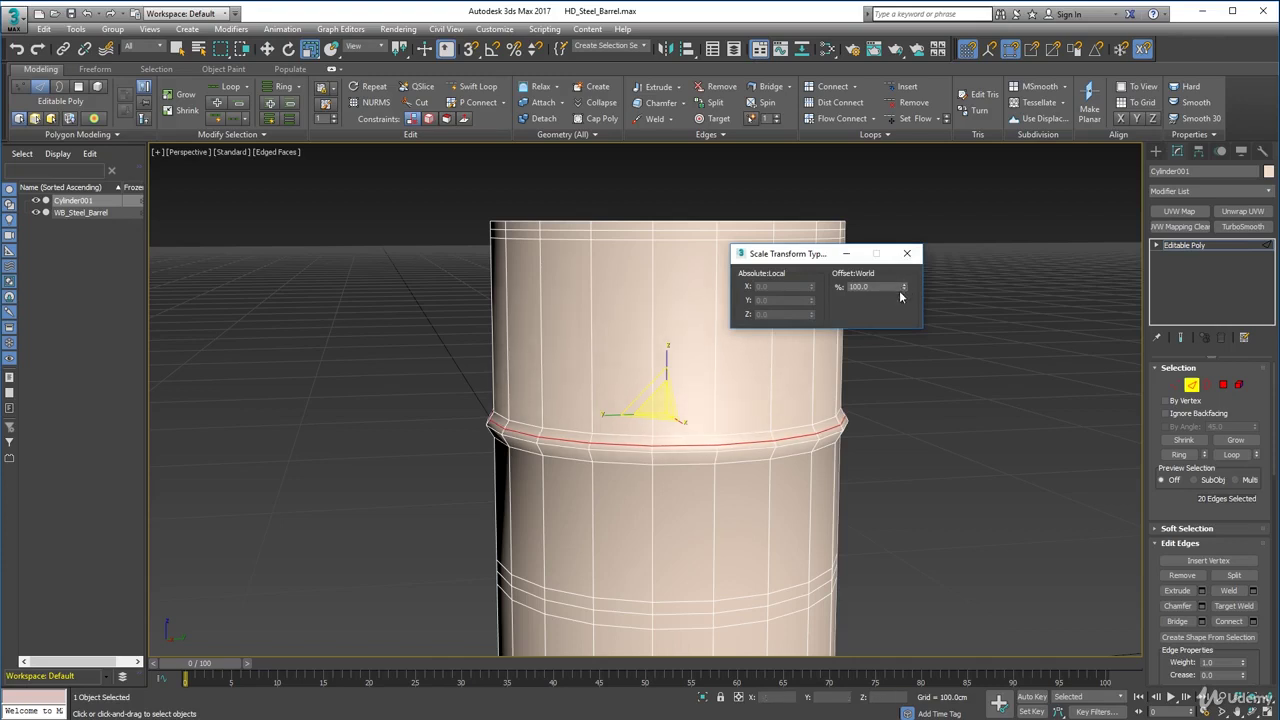
mouse_move(903, 289)
left_mouse_down()
mouse_move(906, 260)
mouse_move(905, 285)
left_mouse_up()
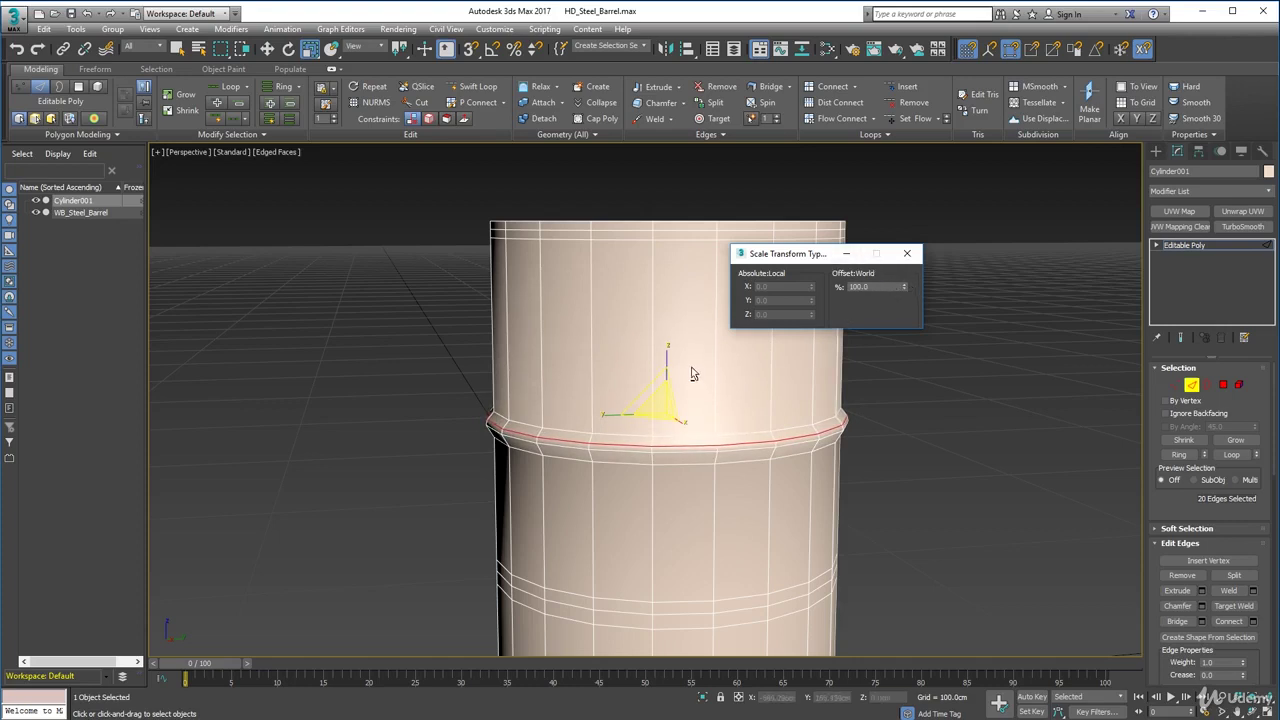
middle_click_drag(693, 373, 522, 399, "alt")
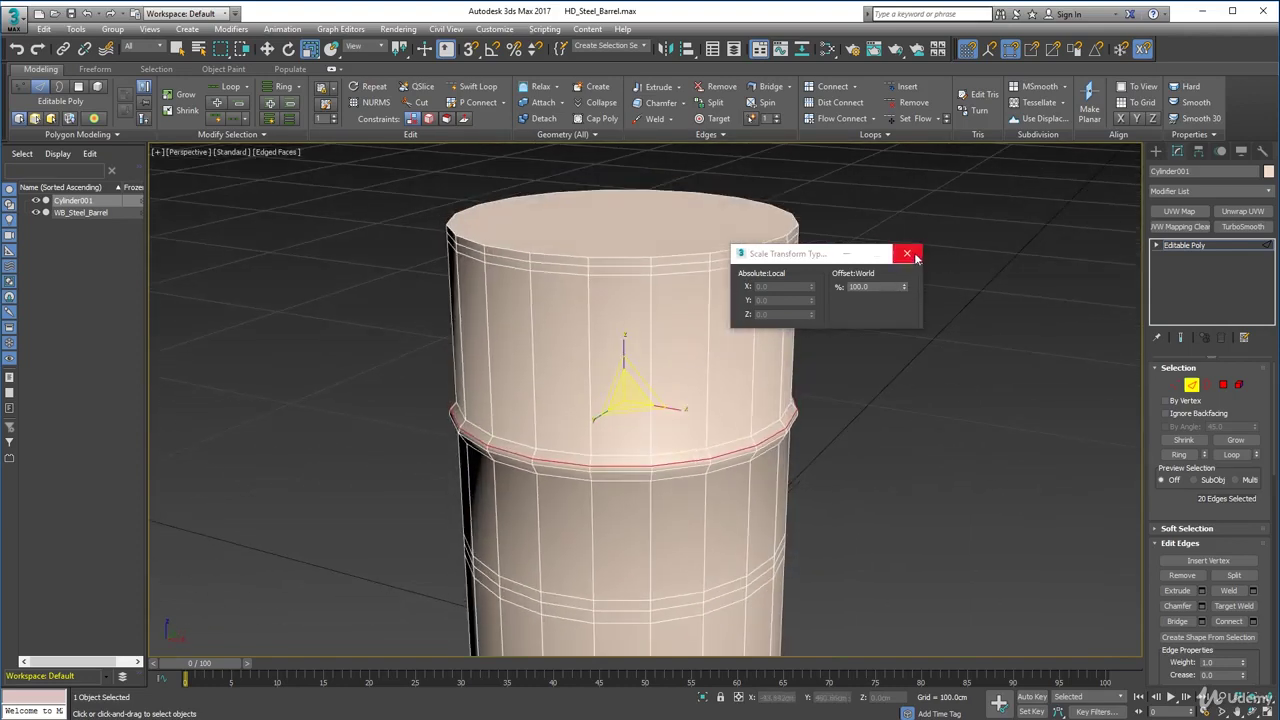
mouse_move(737, 402)
middle_mouse_down("alt")
mouse_move(748, 383)
mouse_move(706, 387)
mouse_move(752, 408)
middle_mouse_up("alt")
left_click(907, 254)
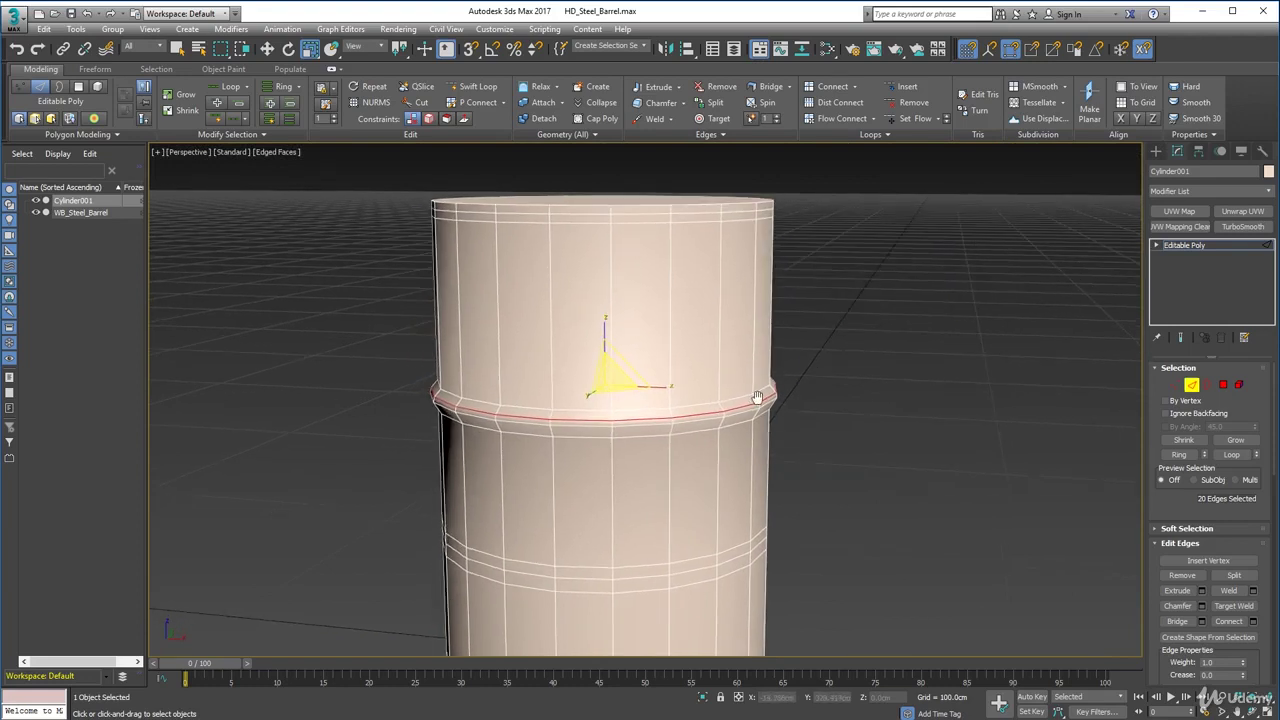
Add an edge loop around the upper rib's lower slope with Swift Loop.
mouse_move(542, 394)
middle_mouse_down("alt")
mouse_move(583, 398)
mouse_move(559, 398)
middle_mouse_up("alt")
left_click(476, 88)
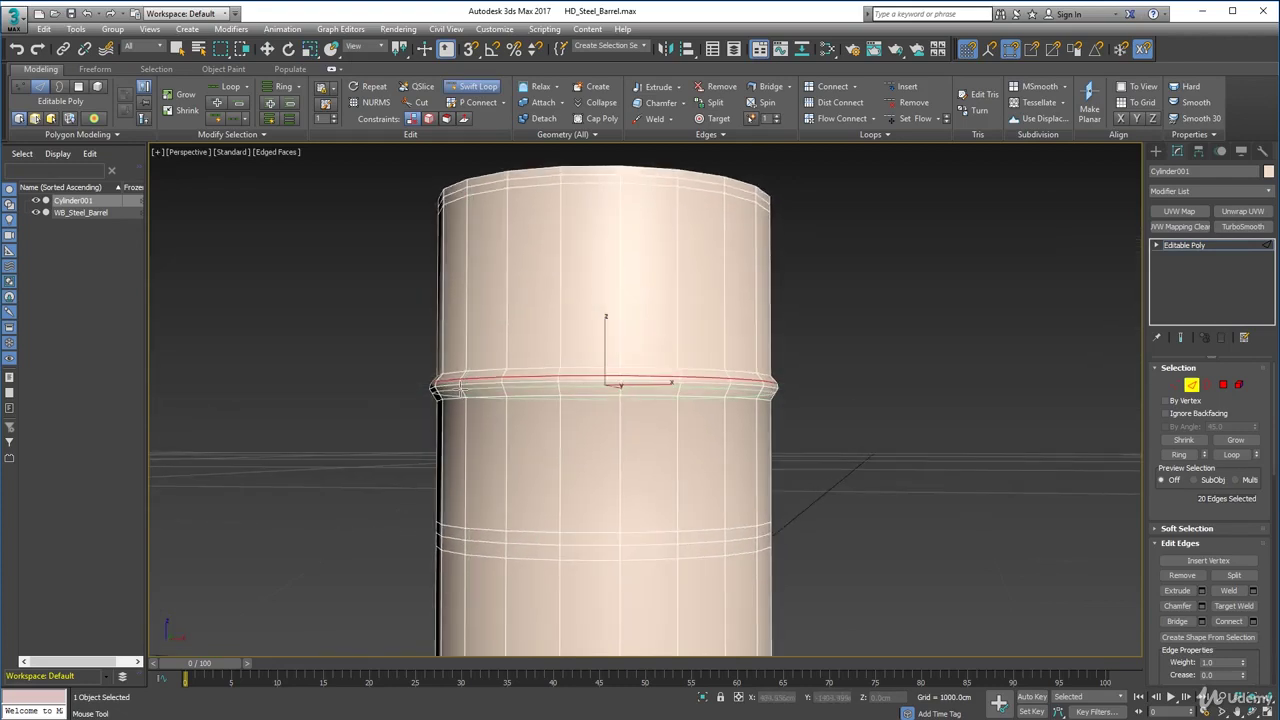
left_click(461, 390)
middle_click_drag(518, 397, 519, 421, "alt")
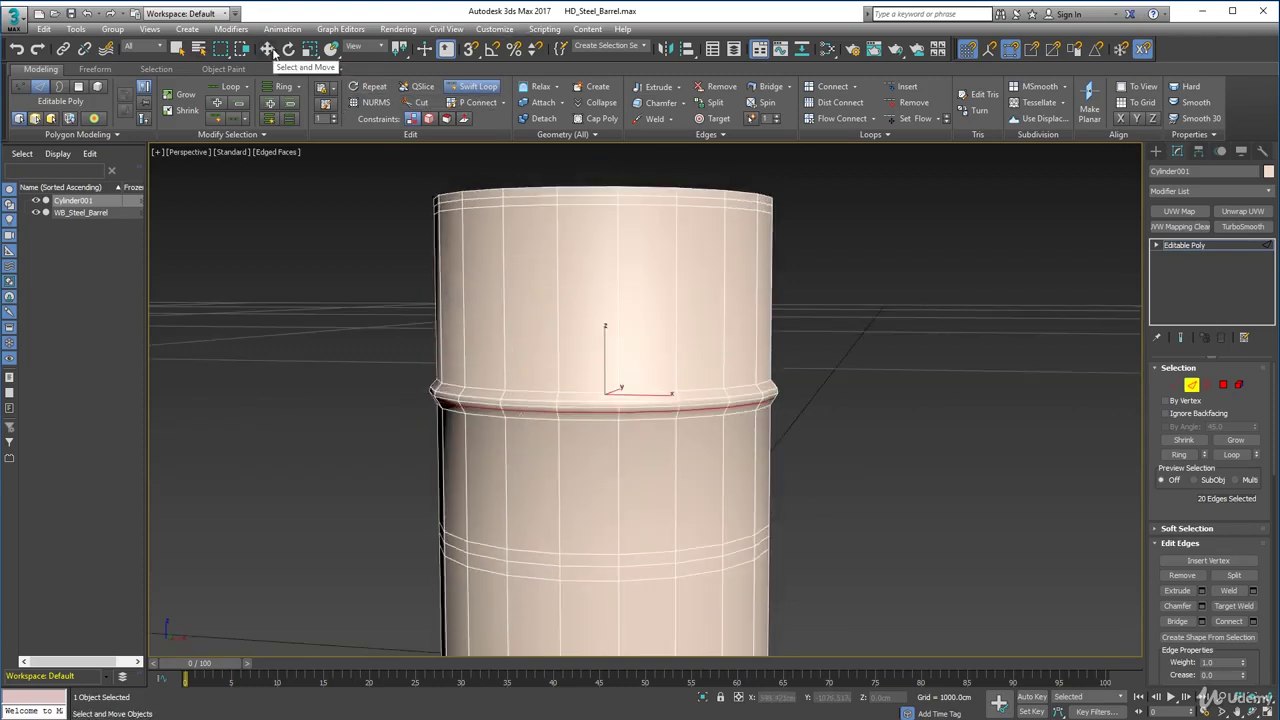
Scale the new lower-slope loop uniformly outward to 100.9% to round the underside of the upper rib.
left_click(267, 48)
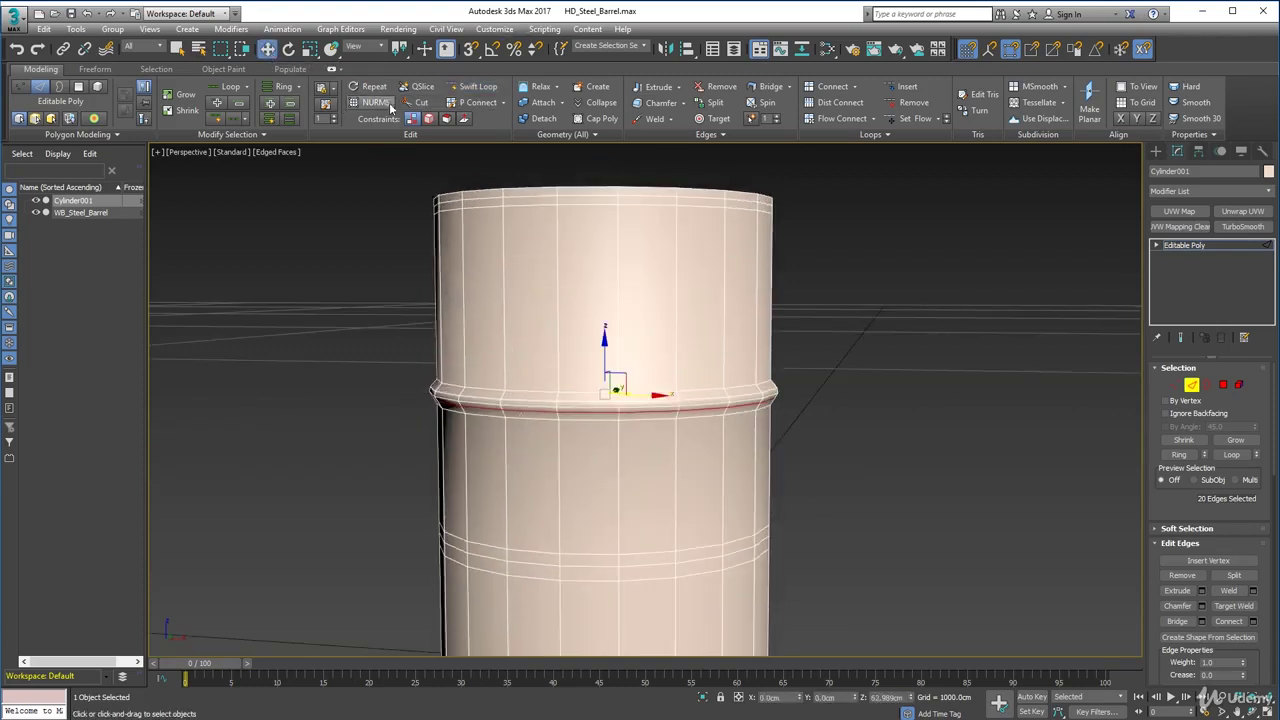
right_click(311, 50)
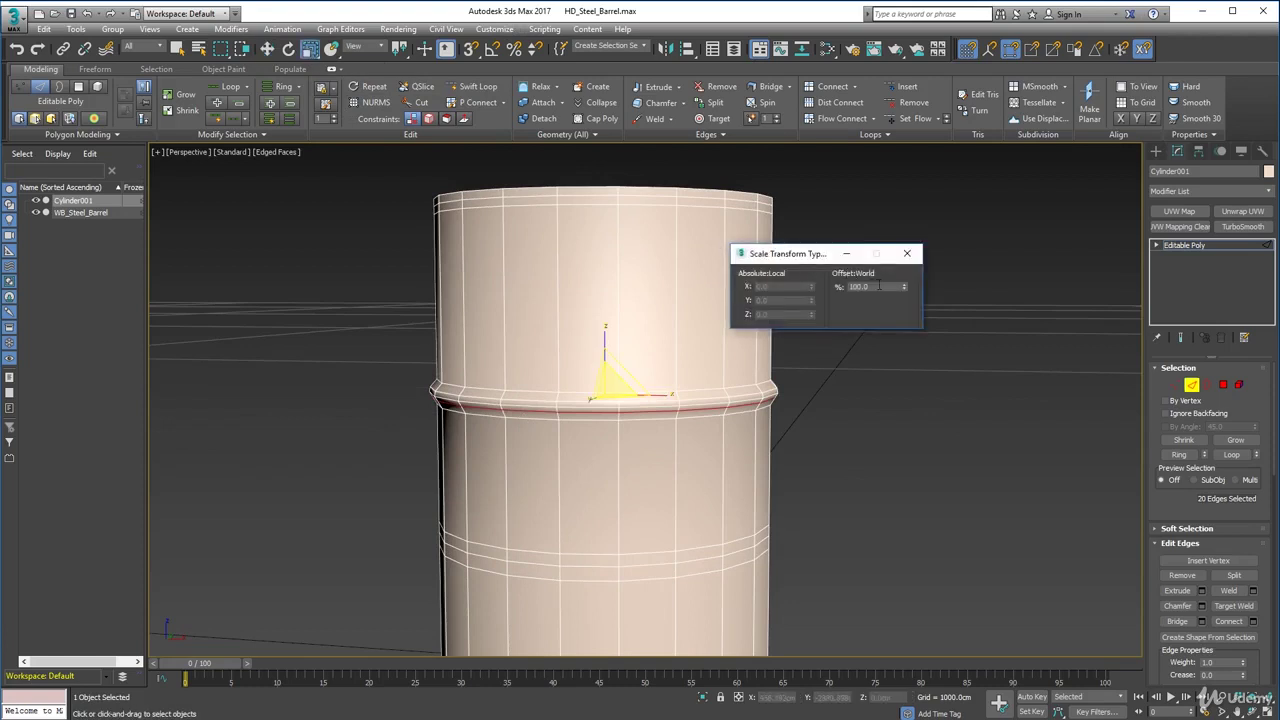
left_click_drag(905, 290, 903, 286)
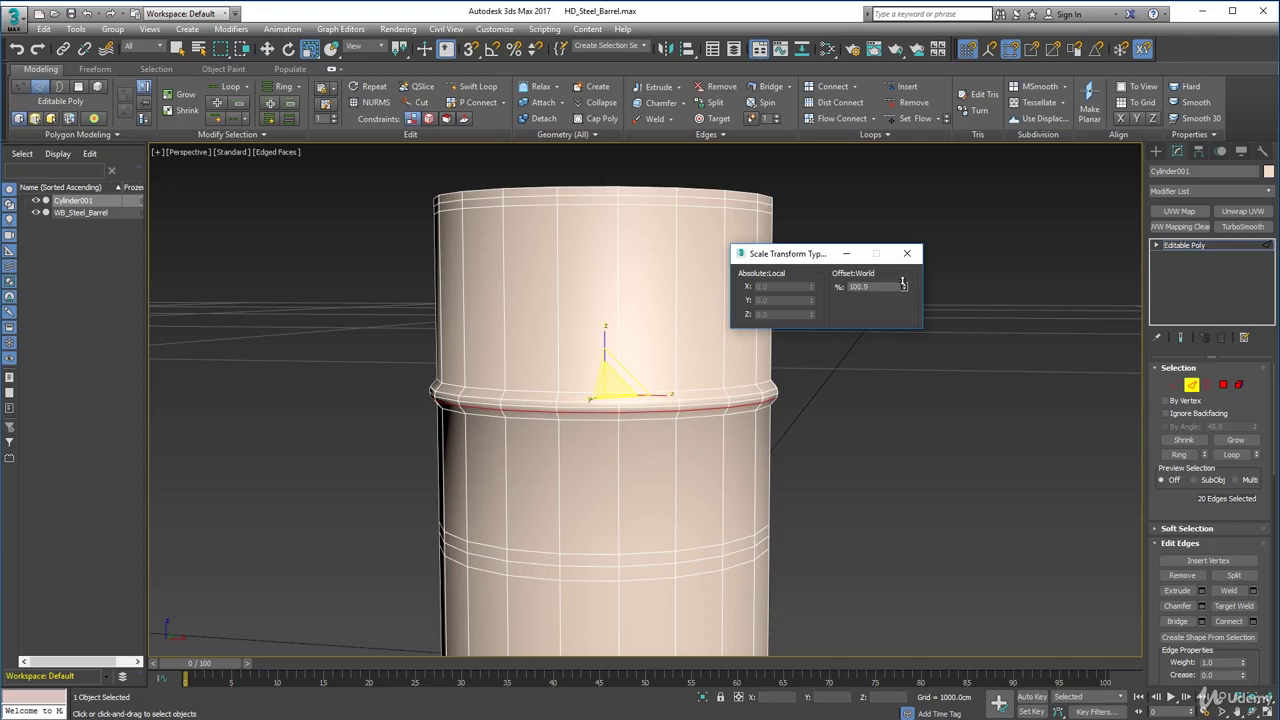
left_click(907, 253)
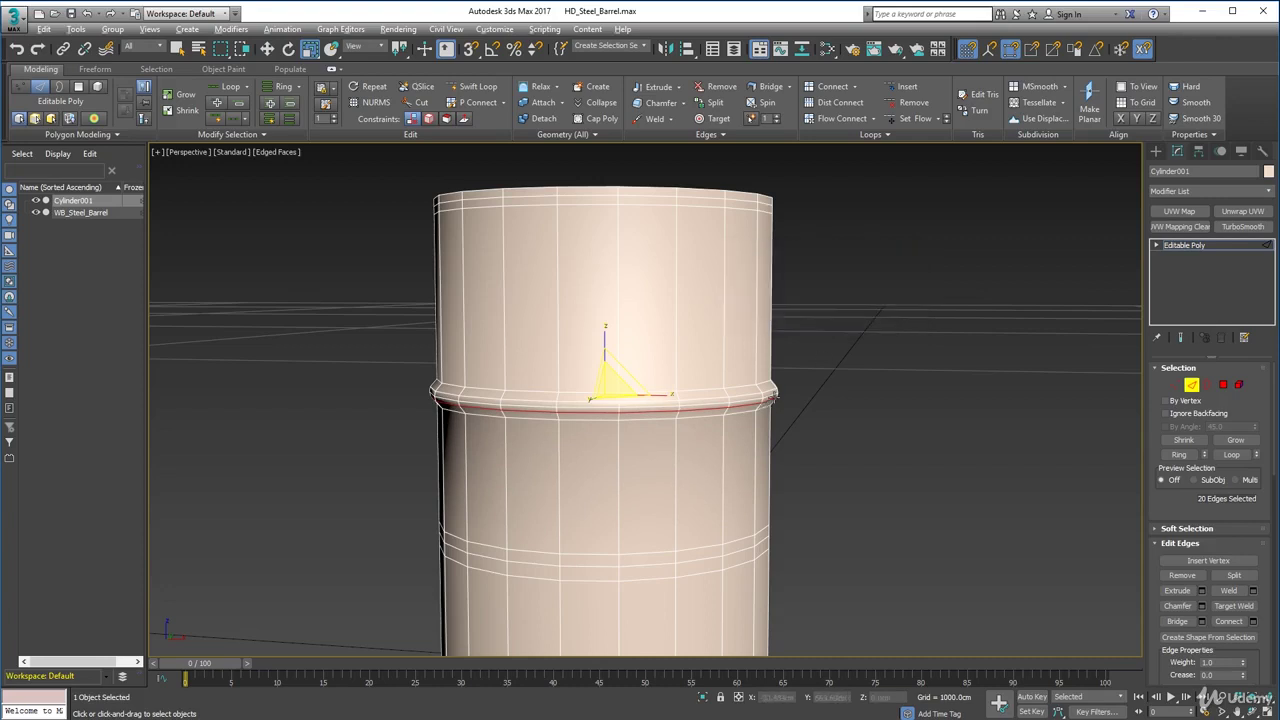
middle_click_drag(776, 396, 806, 367, "alt")
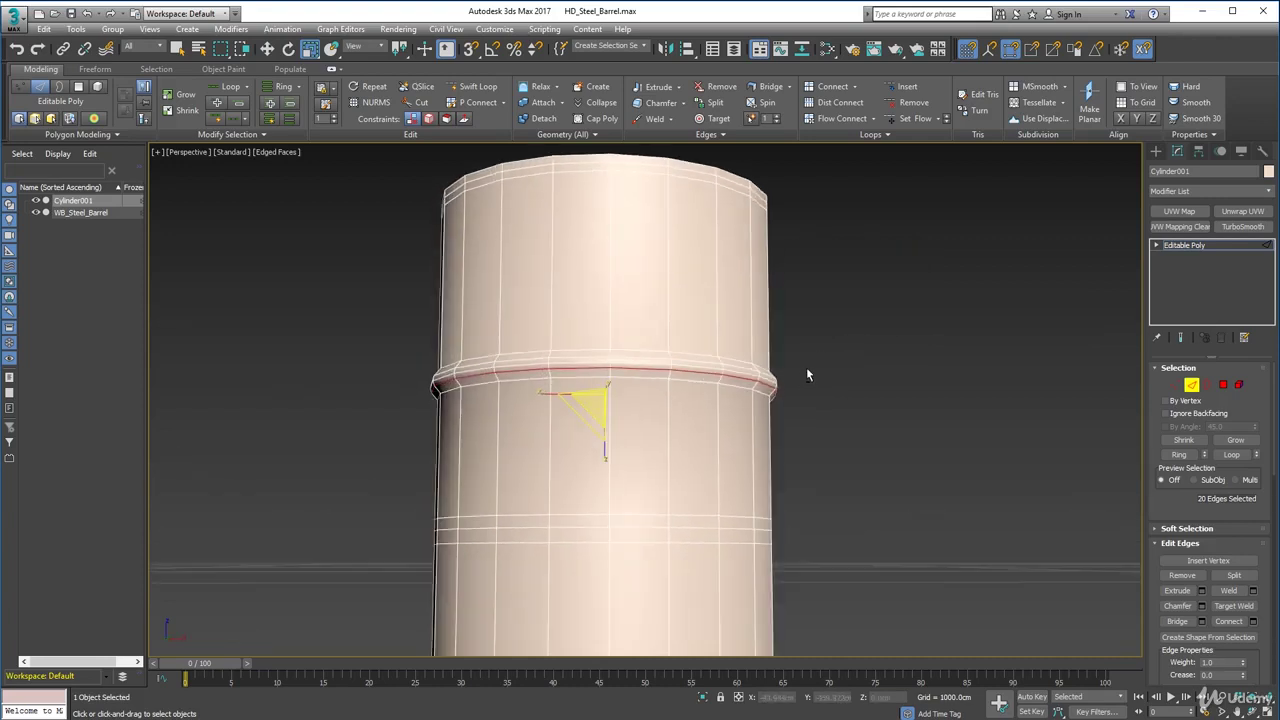
Nudge the upper rib's lower-slope loop slightly along the Z axis and deselect it.
left_click(267, 48)
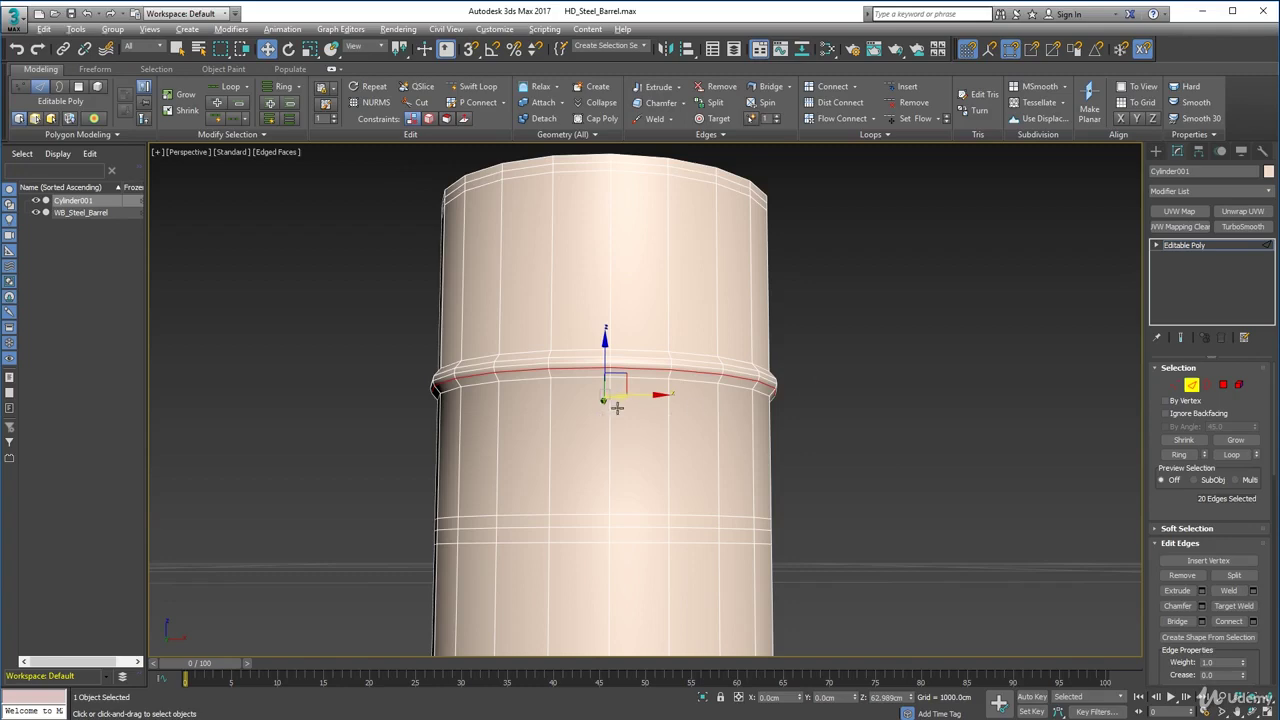
middle_click_drag(617, 407, 581, 431, "alt")
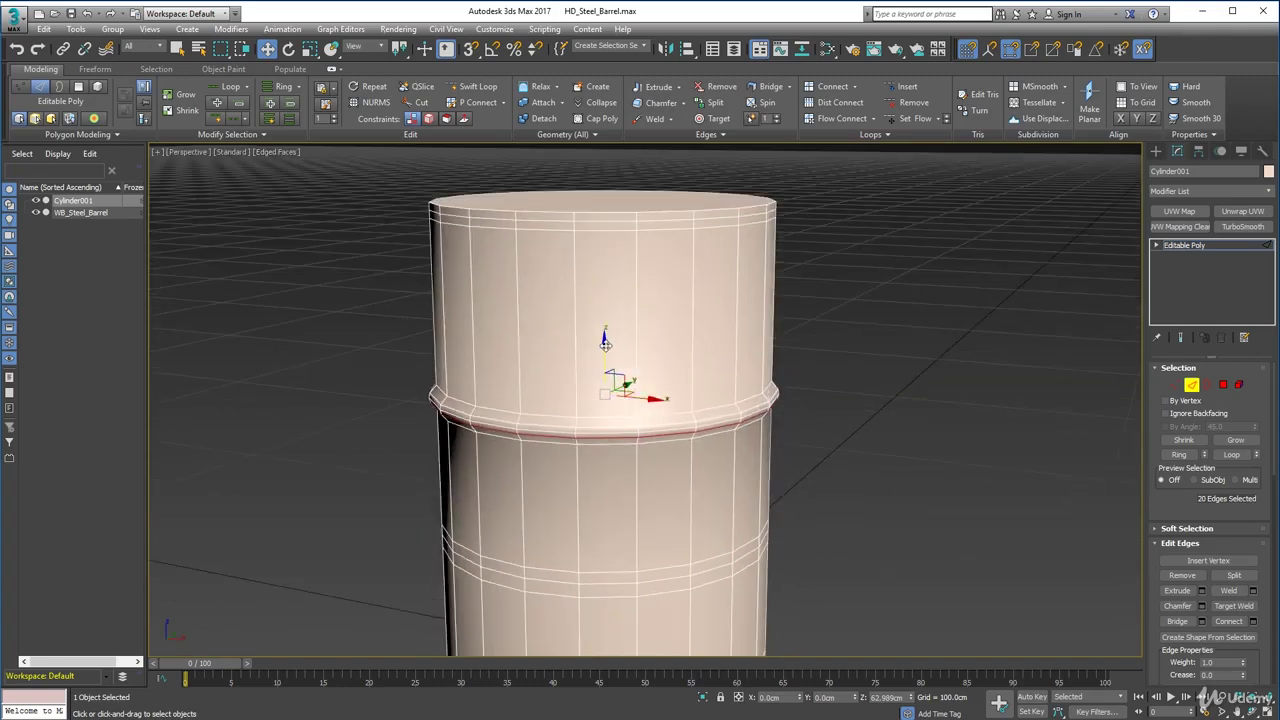
left_click_drag(604, 342, 609, 345)
middle_click_drag(609, 345, 1047, 425, "alt")
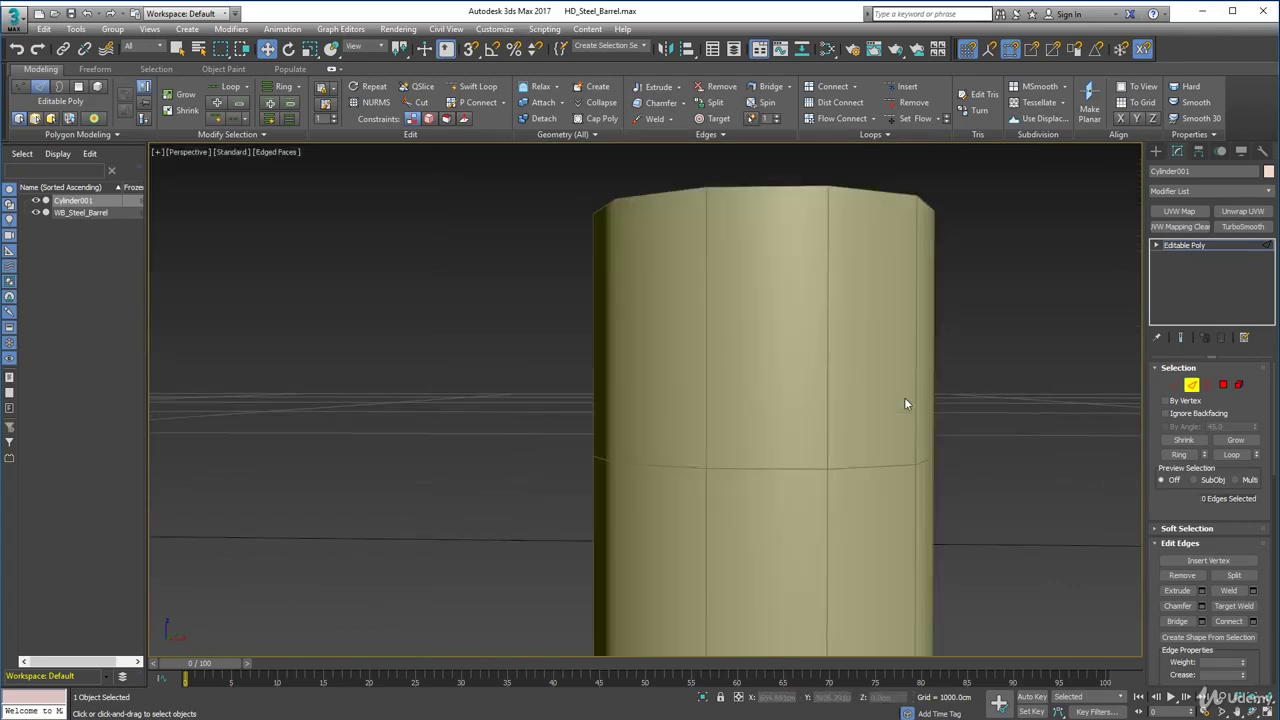
Examine the finished upper rib from several angles with edged faces hidden, and restore the edged-faces display.
scroll(912, 418, "down", 5)
scroll(903, 432, "up", 8)
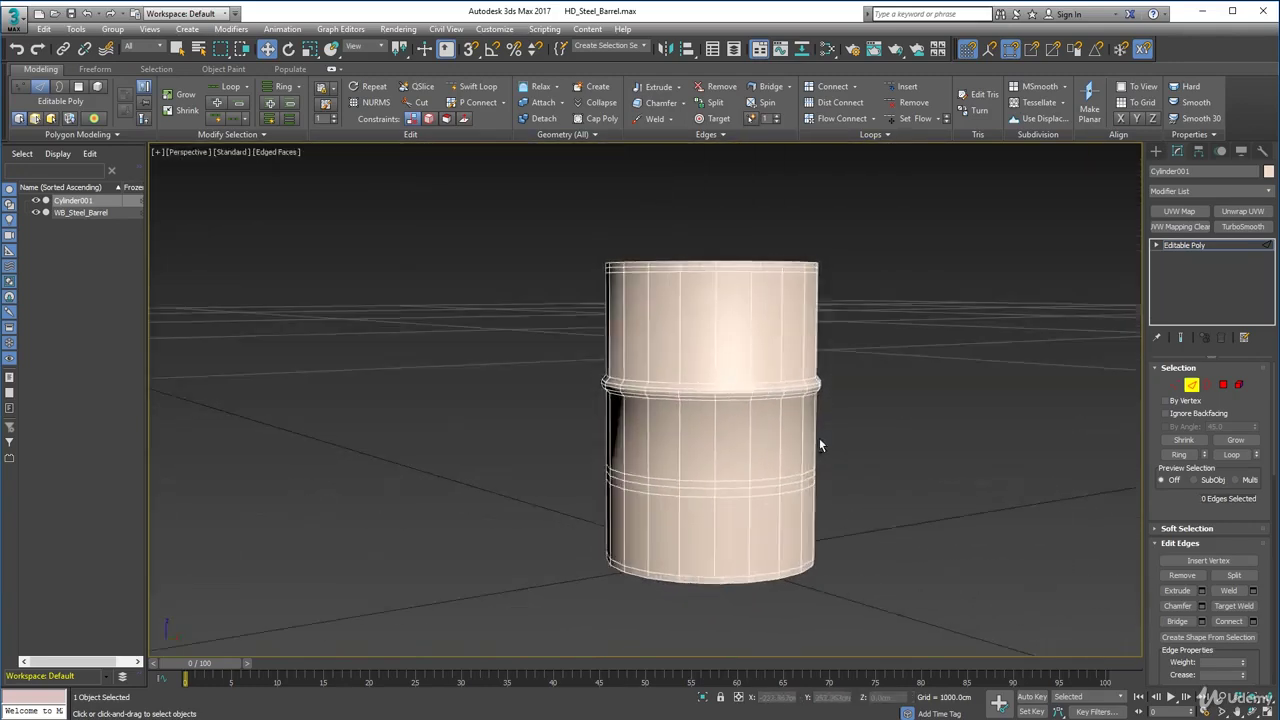
middle_click_drag(819, 445, 636, 398, "alt")
scroll(654, 437, "down", 5)
left_click(278, 151)
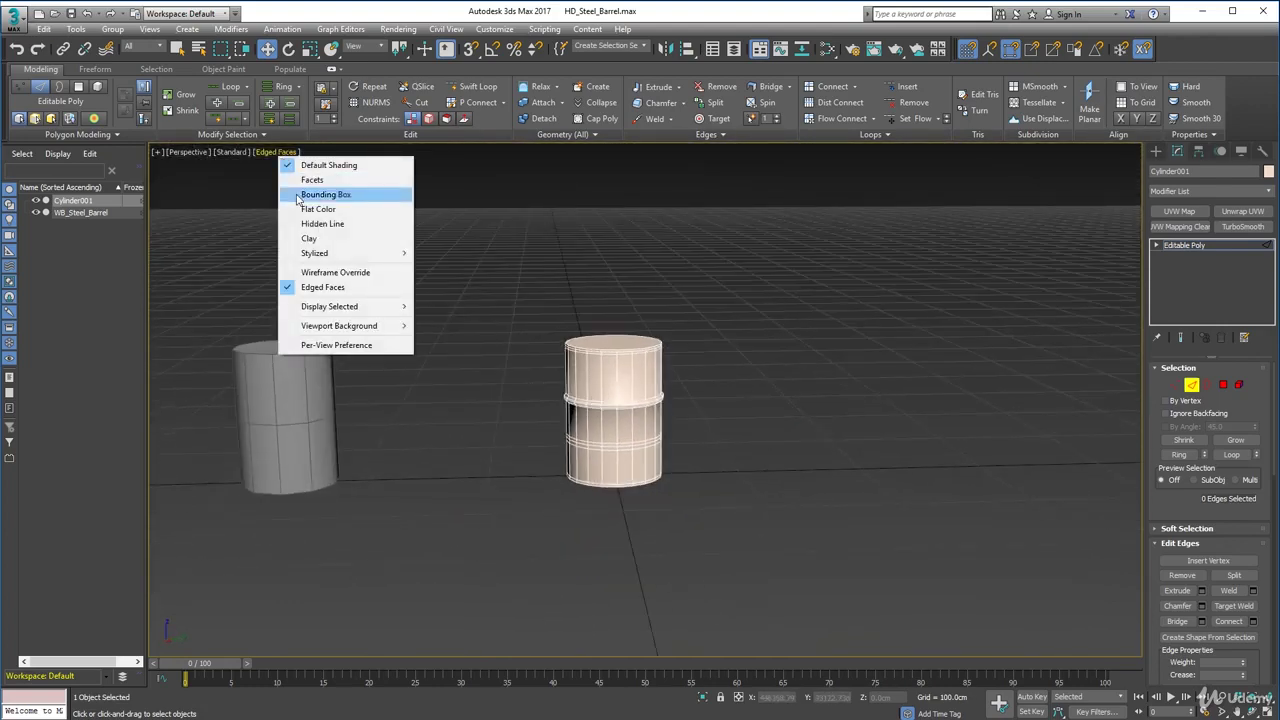
left_click(340, 288)
scroll(645, 376, "up", 4)
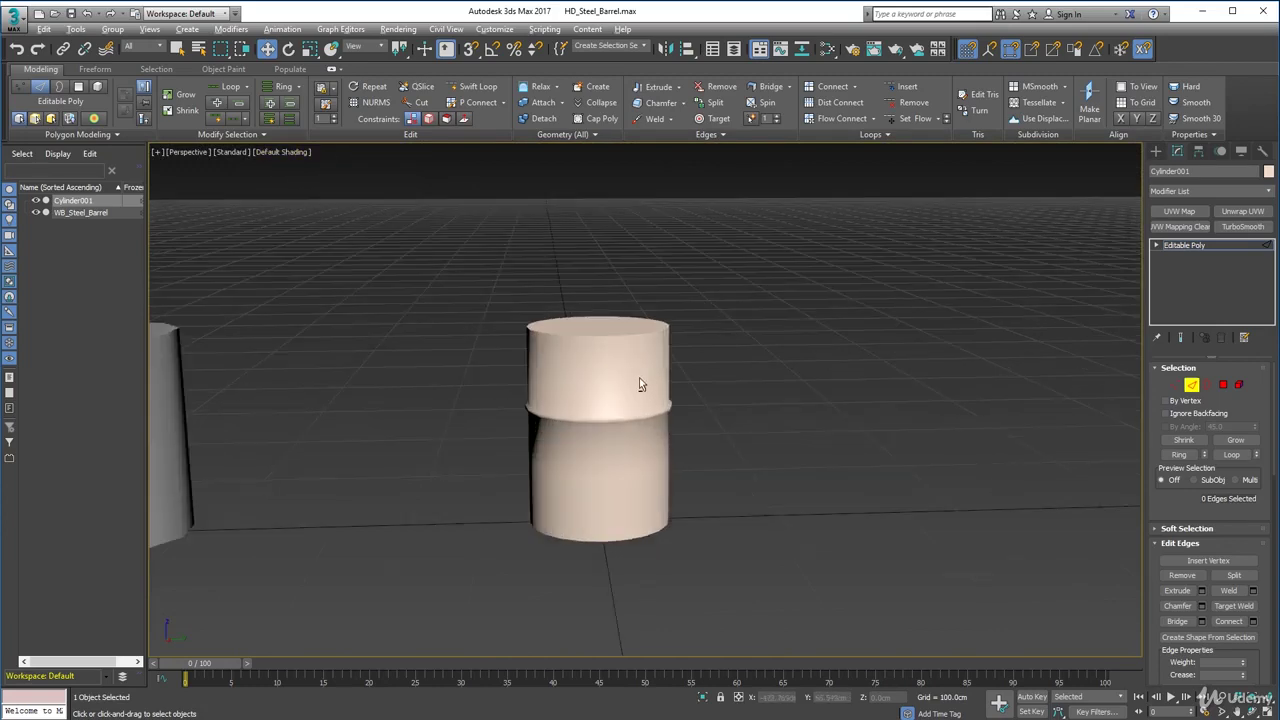
middle_click_drag(640, 384, 689, 314, "alt")
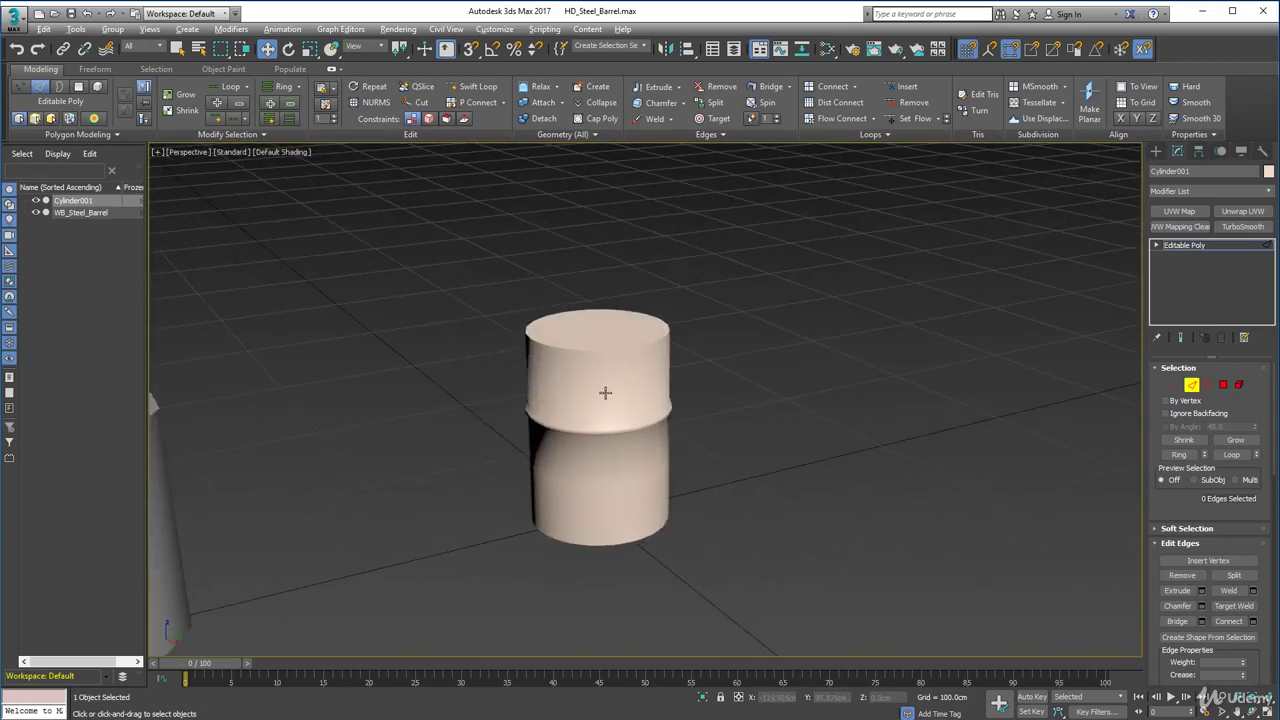
middle_click_drag(605, 392, 521, 398, "alt")
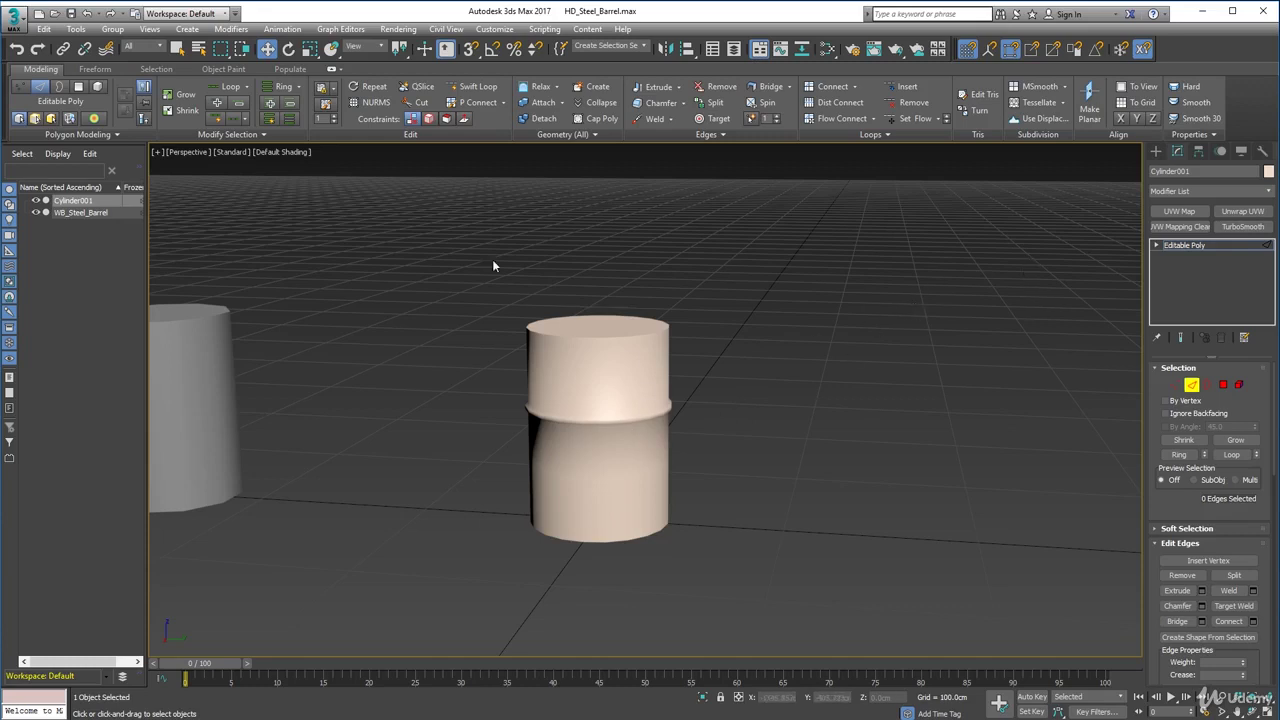
left_click(275, 153)
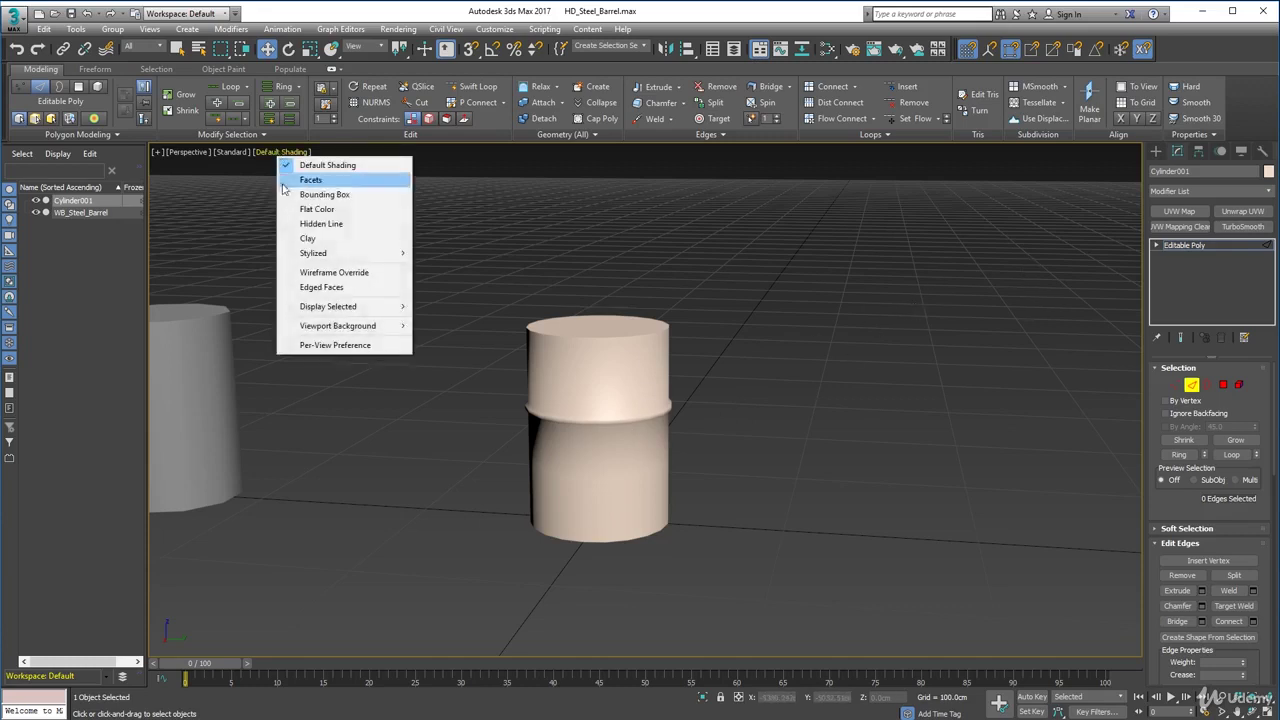
left_click(340, 288)
Scale the middle loop of the lower group of three uniformly outward to form a second protruding rib.
scroll(623, 442, "up", 5)
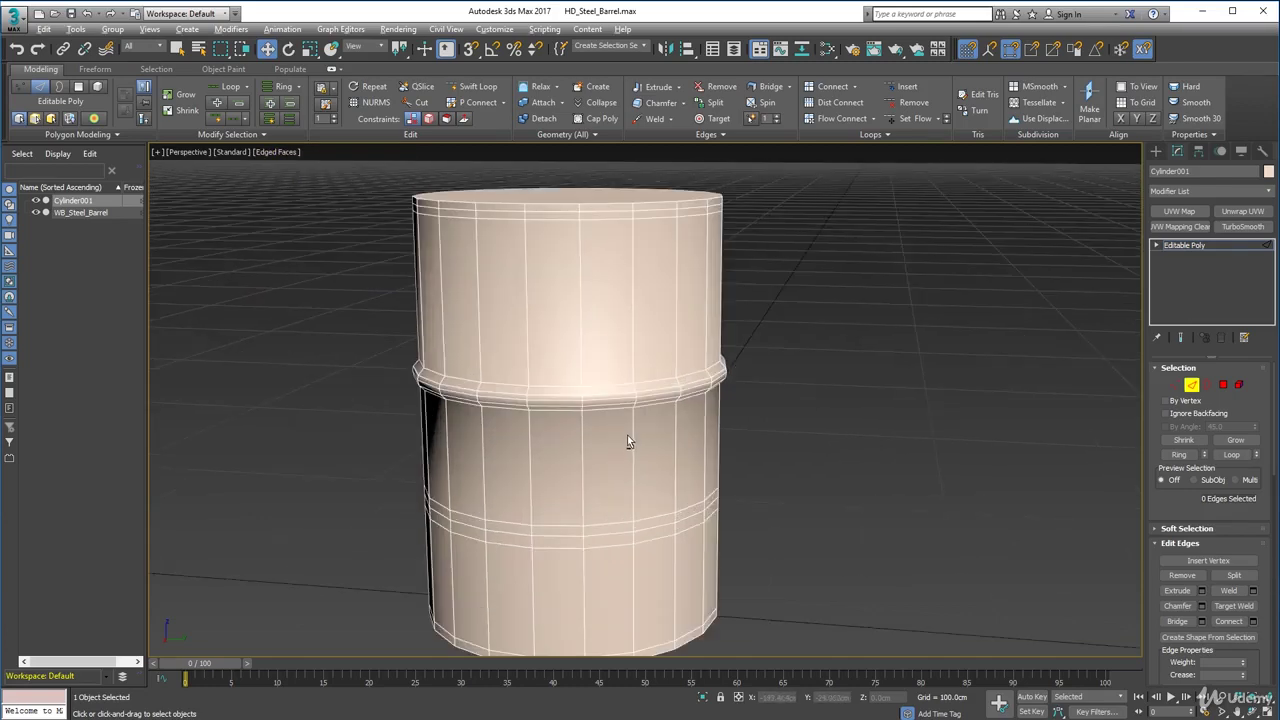
middle_click_drag(627, 441, 795, 411, "alt")
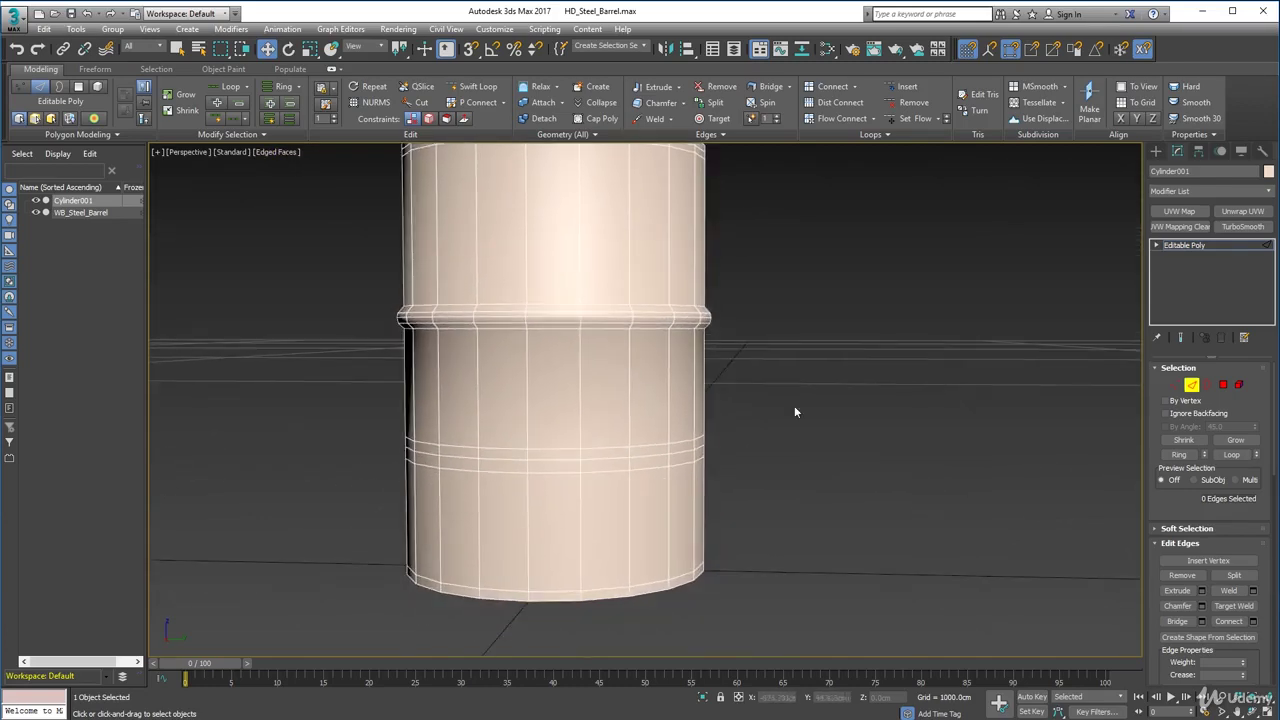
double_click(650, 458)
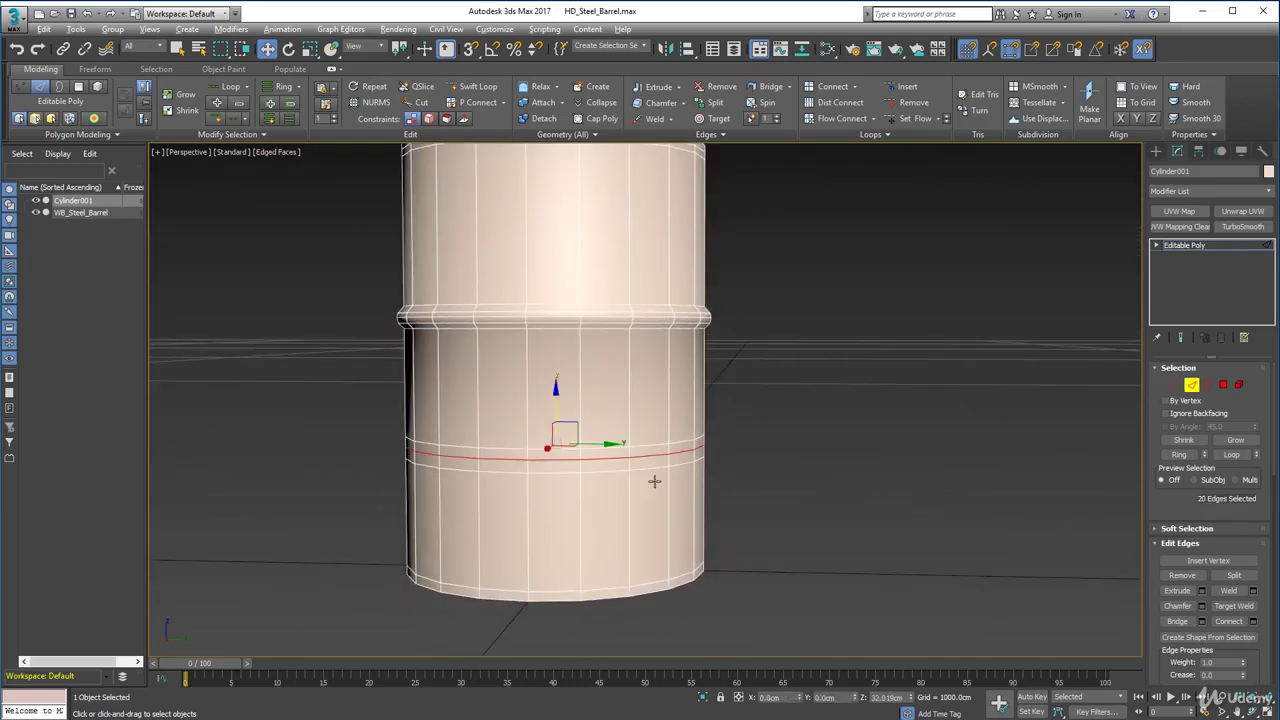
middle_click_drag(654, 481, 685, 509, "alt")
right_click(310, 48)
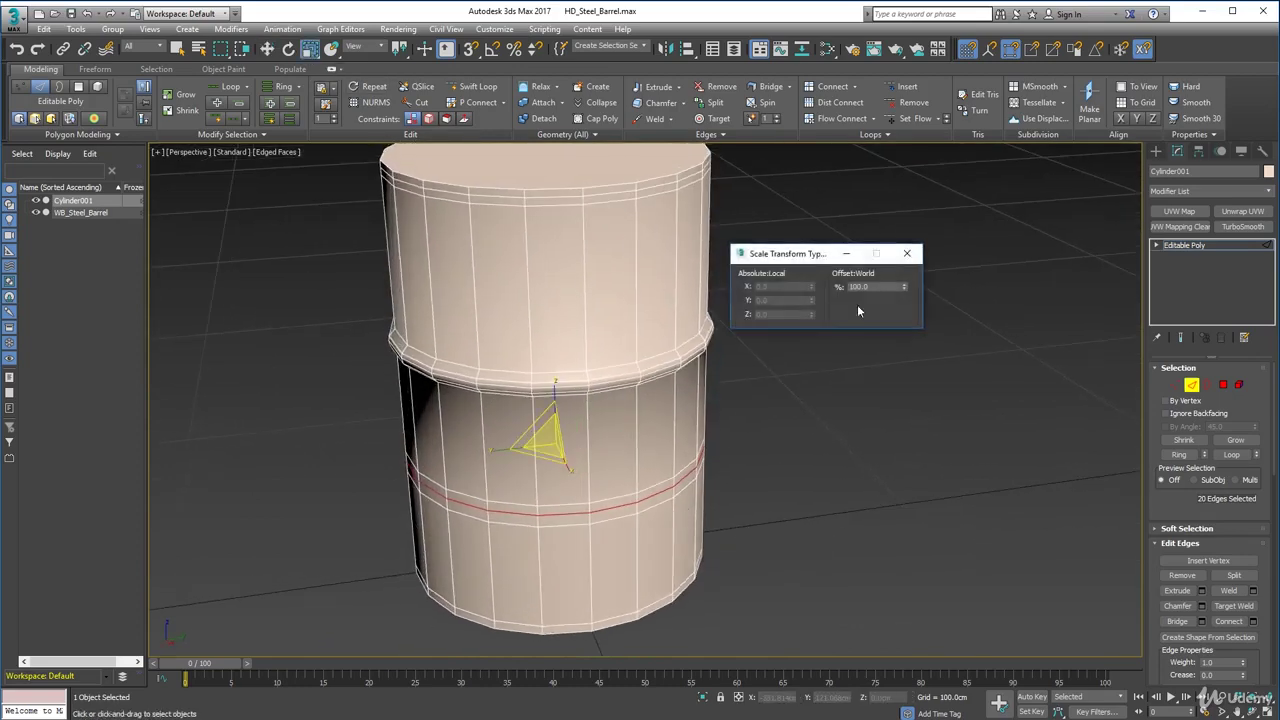
left_click_drag(906, 288, 919, 246)
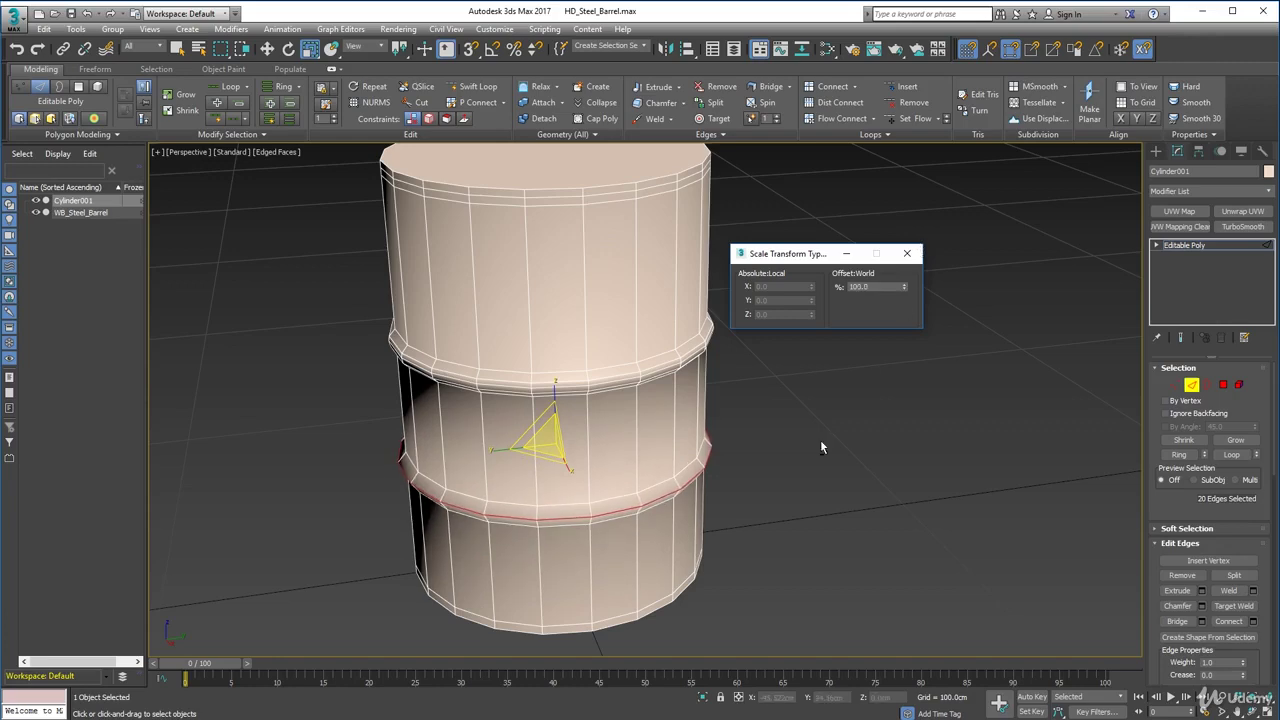
middle_click_drag(820, 439, 830, 394, "alt")
left_click(907, 254)
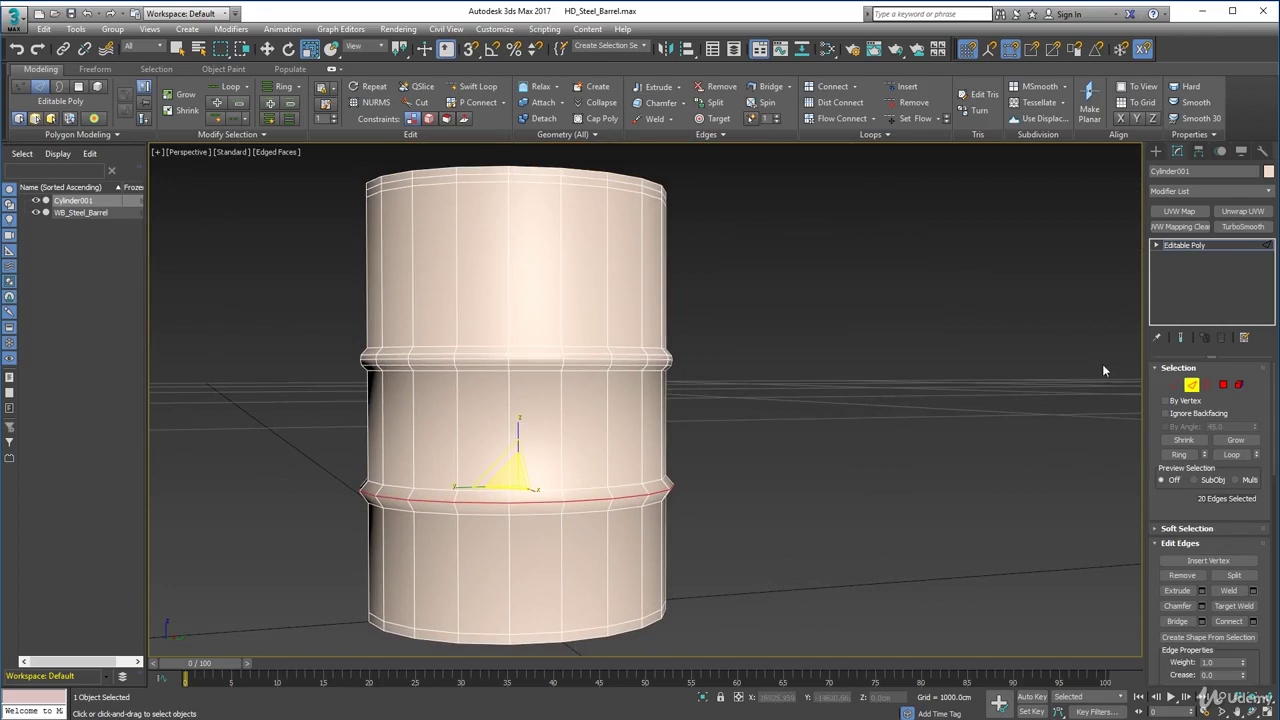
Add edge loops around the upper and lower slopes of the lower rib with Swift Loop.
left_click(479, 90)
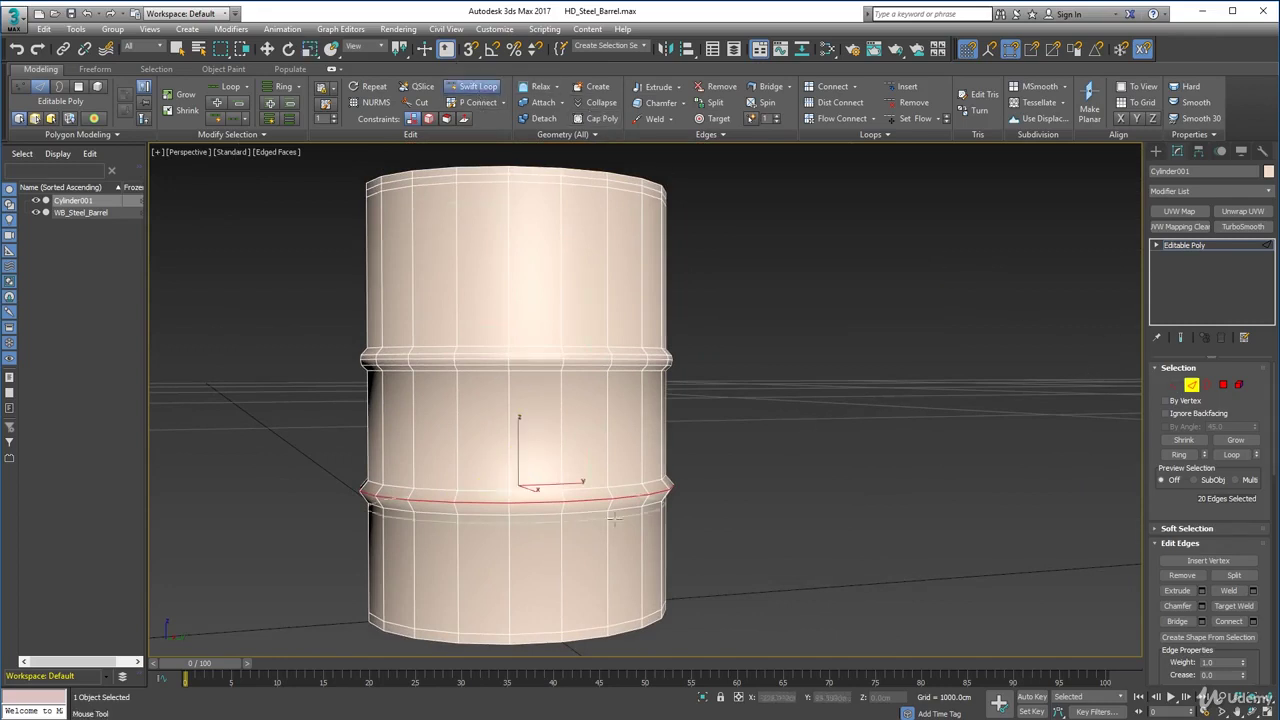
left_click(667, 489)
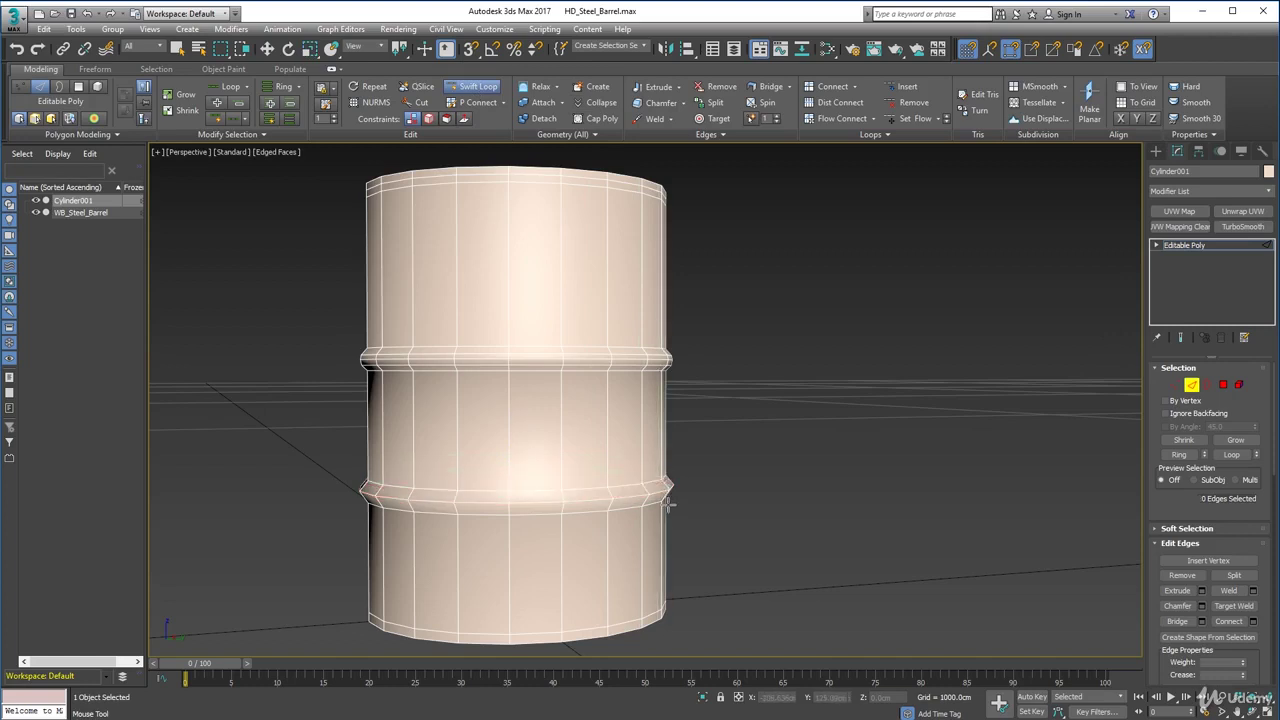
left_click(607, 494)
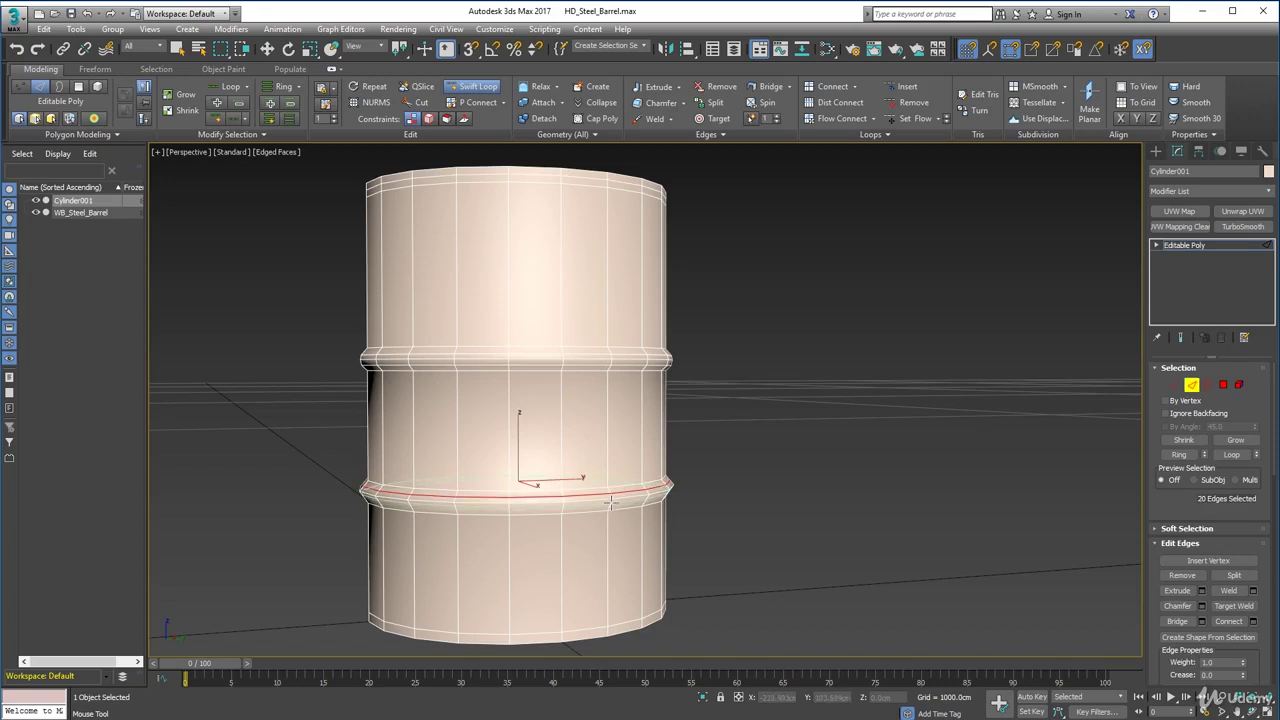
left_click(611, 504)
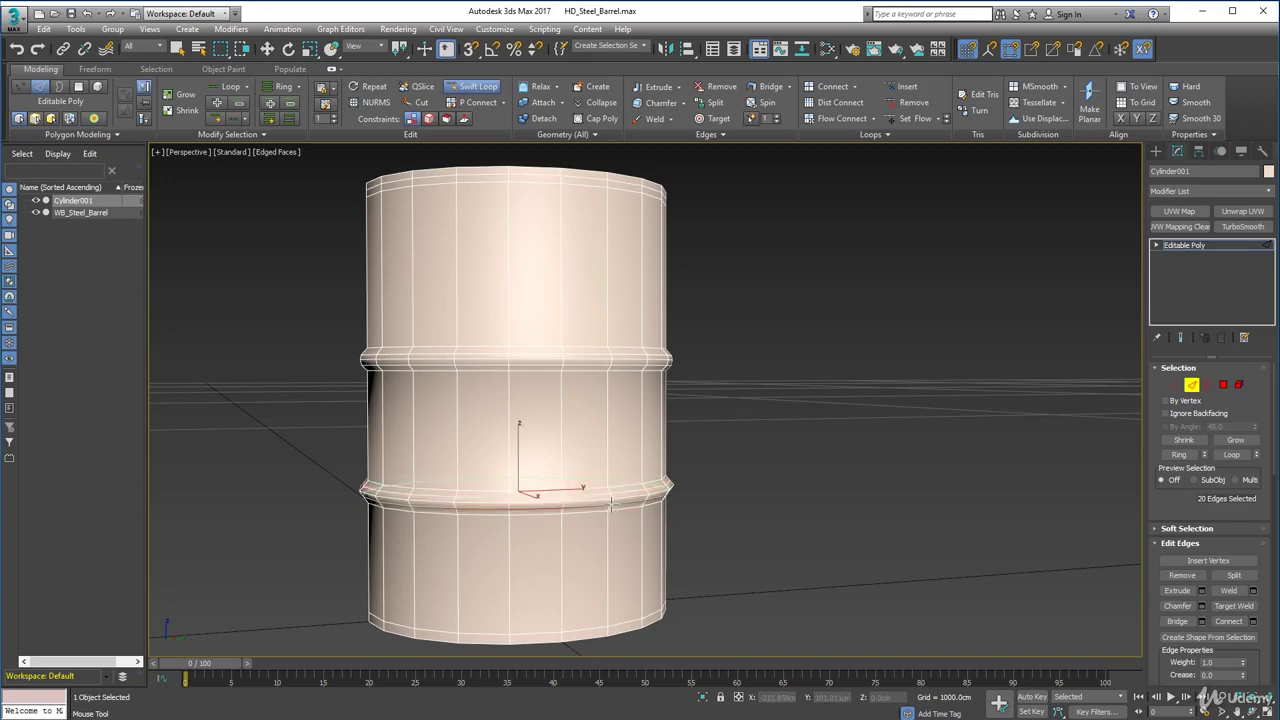
right_click(732, 493)
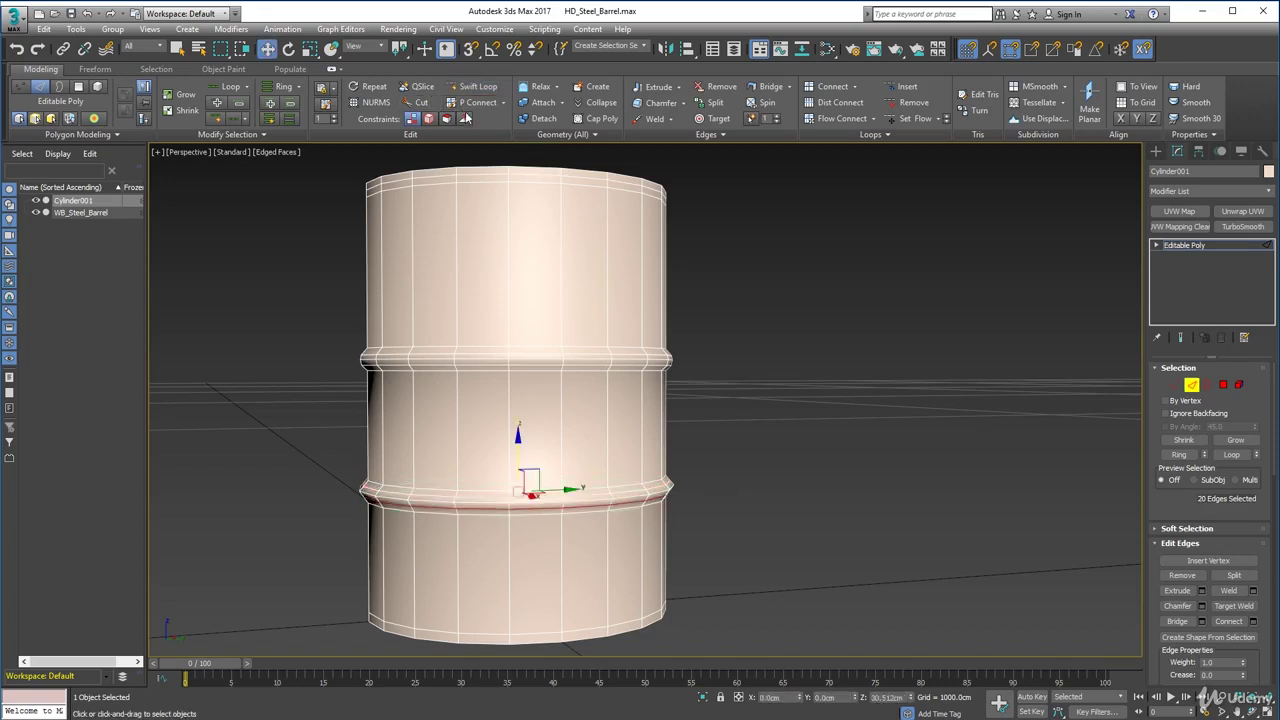
Scale the loop on the lower rib's lower slope uniformly outward to 100.9%.
right_click(310, 49)
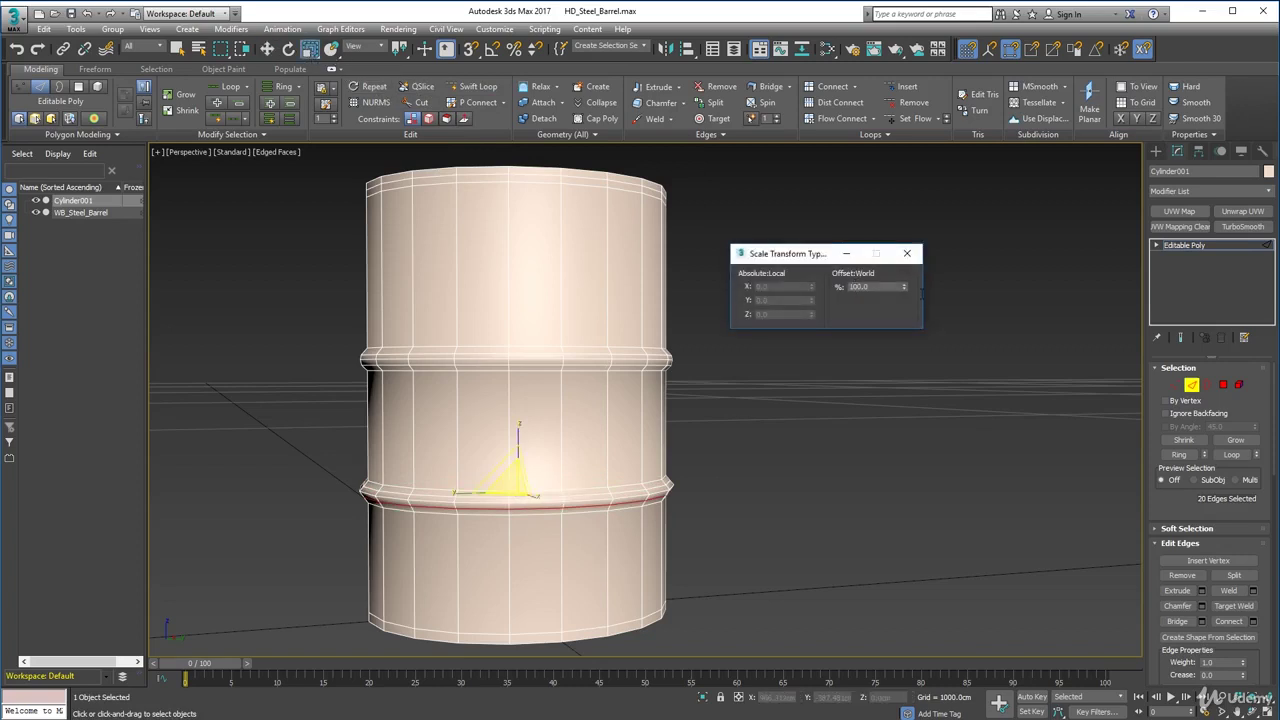
left_click_drag(905, 290, 904, 272)
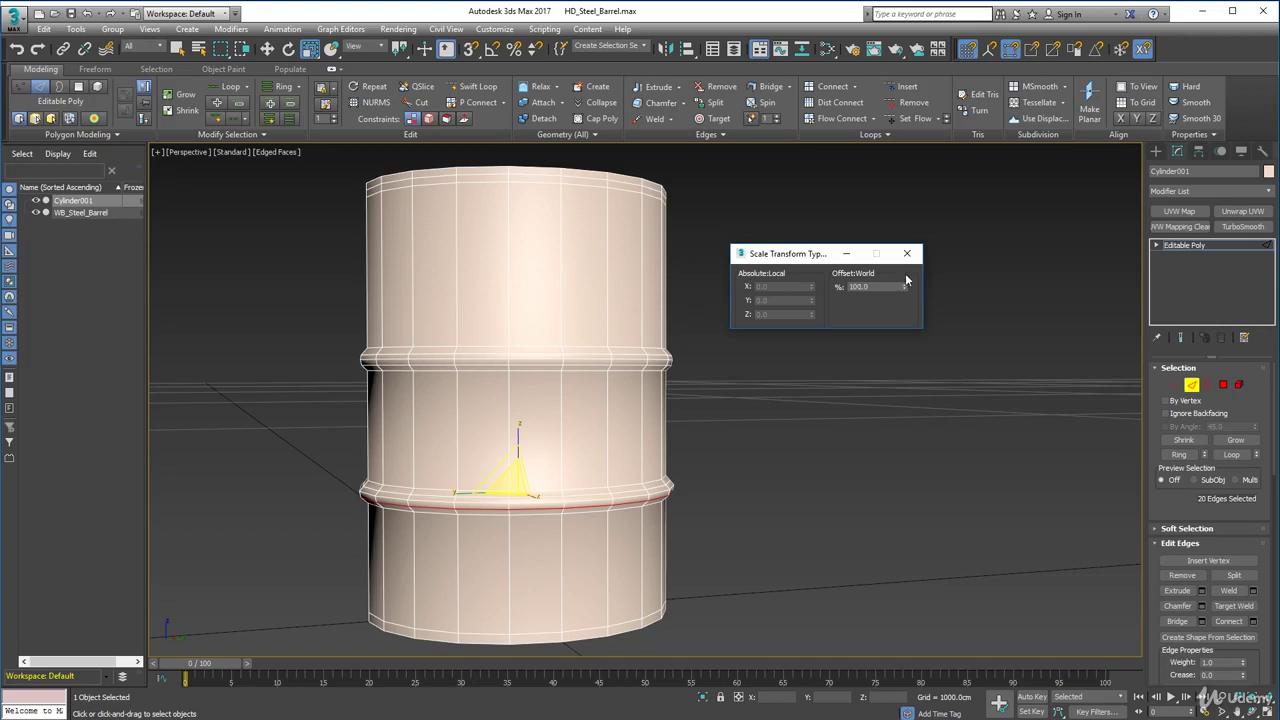
left_click(907, 253)
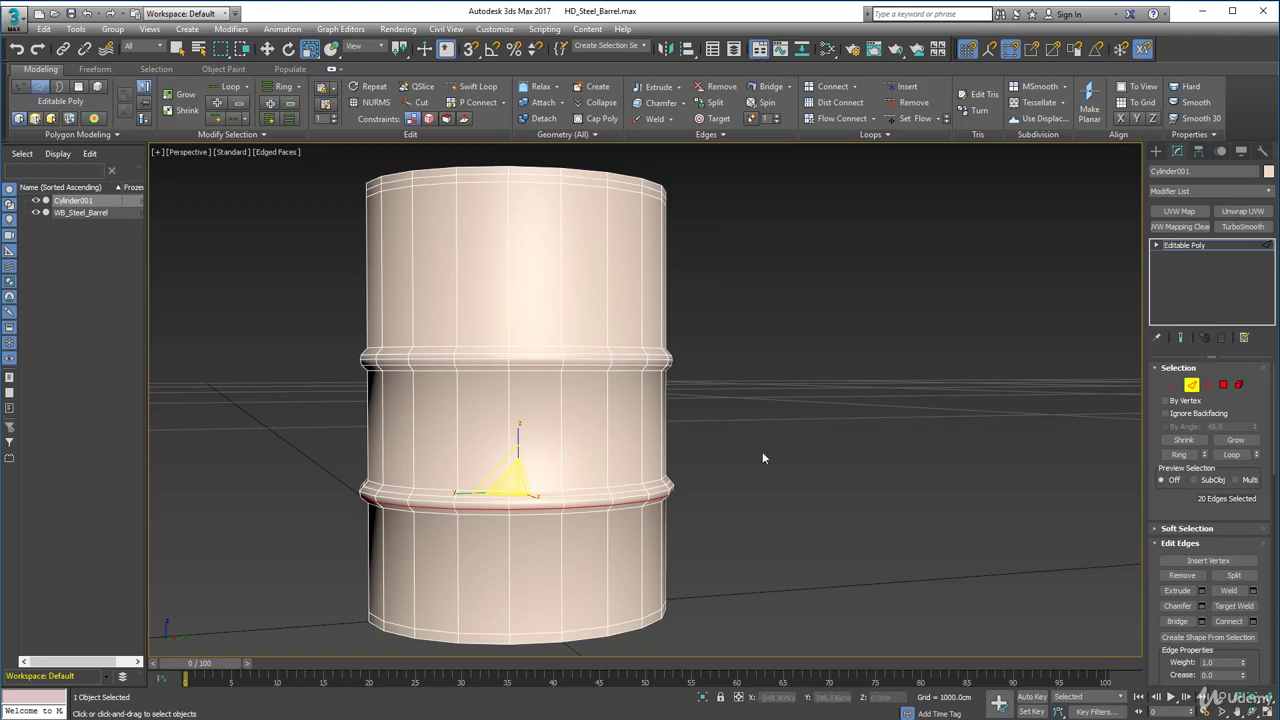
Scale the loop on the lower rib's upper slope slightly outward and leave edge editing.
double_click(657, 488)
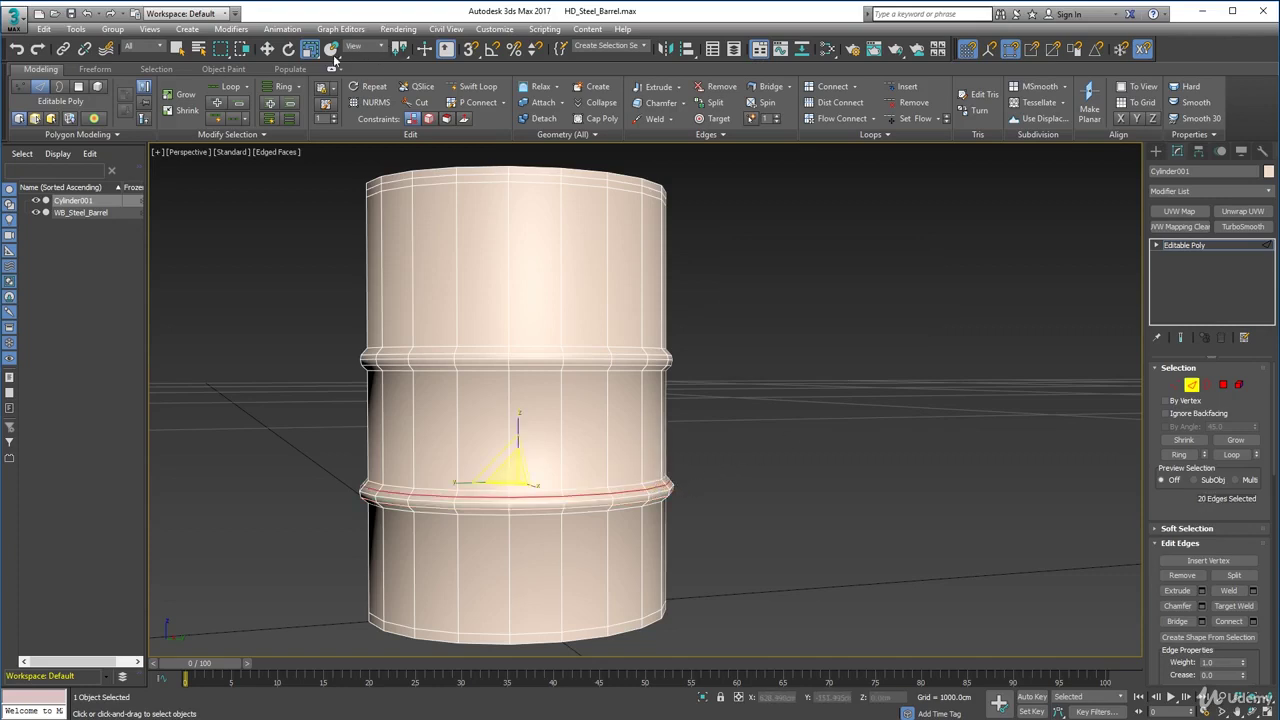
right_click(309, 49)
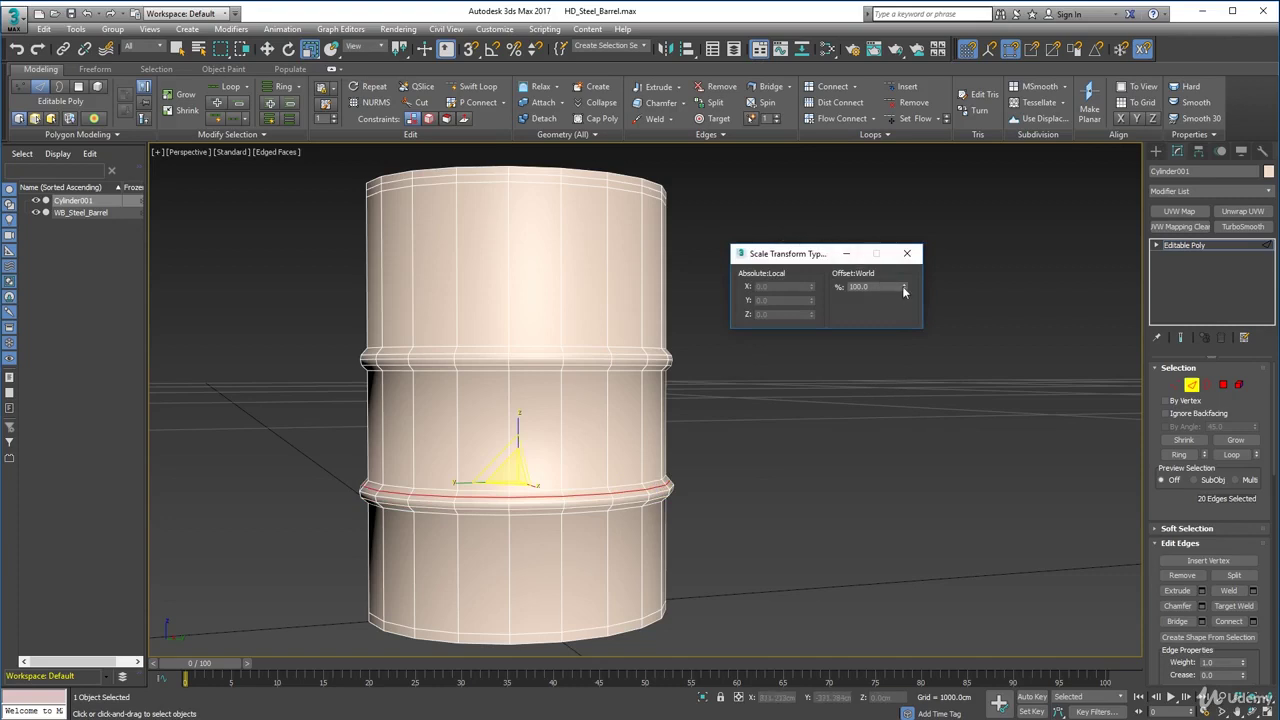
left_click_drag(904, 286, 905, 282)
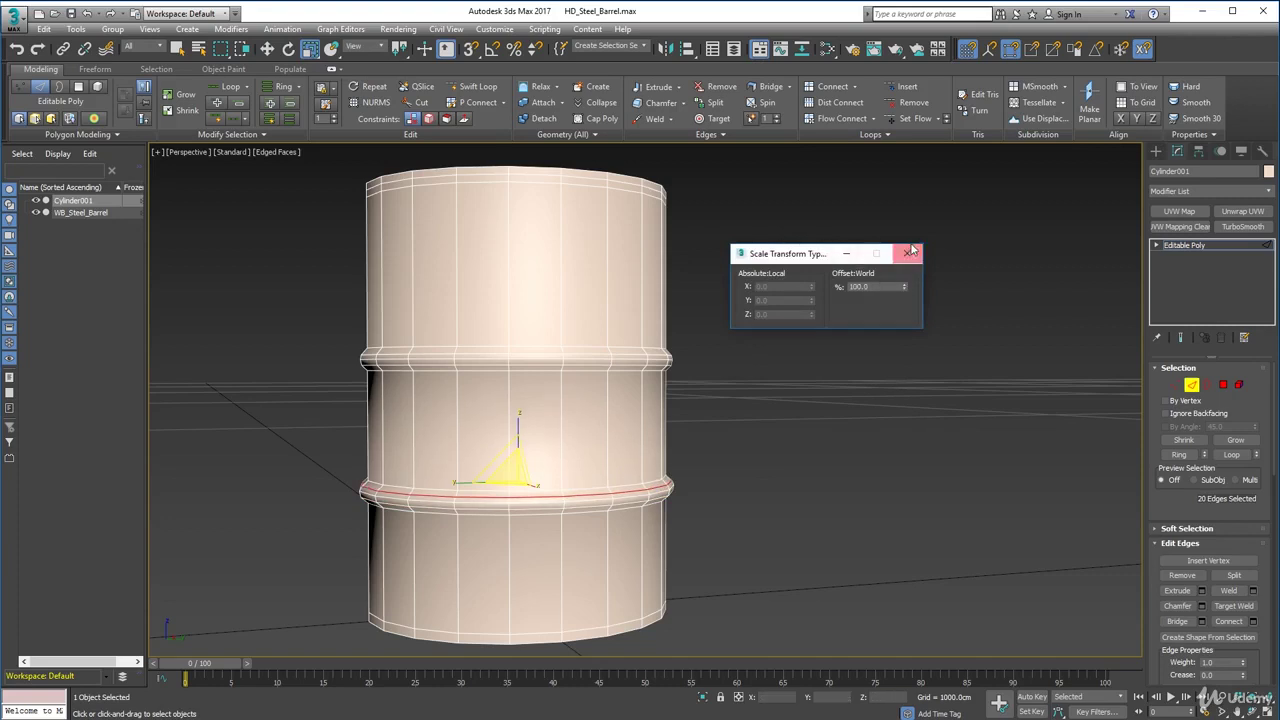
left_click(907, 253)
middle_click_drag(660, 490, 974, 537, "alt")
left_click(1190, 387)
Hide the edged faces and examine the ribbed barrel beside the low-detail one.
scroll(740, 467, "down", 5)
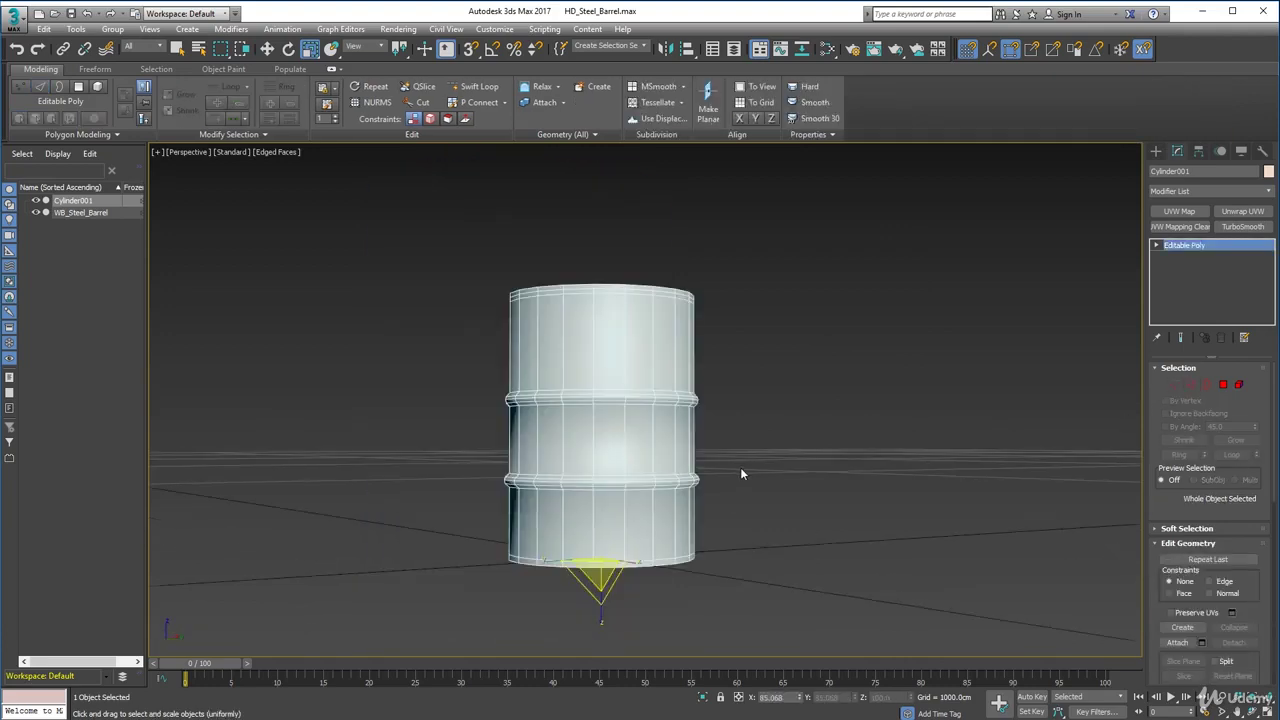
middle_click_drag(737, 467, 686, 523, "alt")
scroll(686, 523, "down", 4)
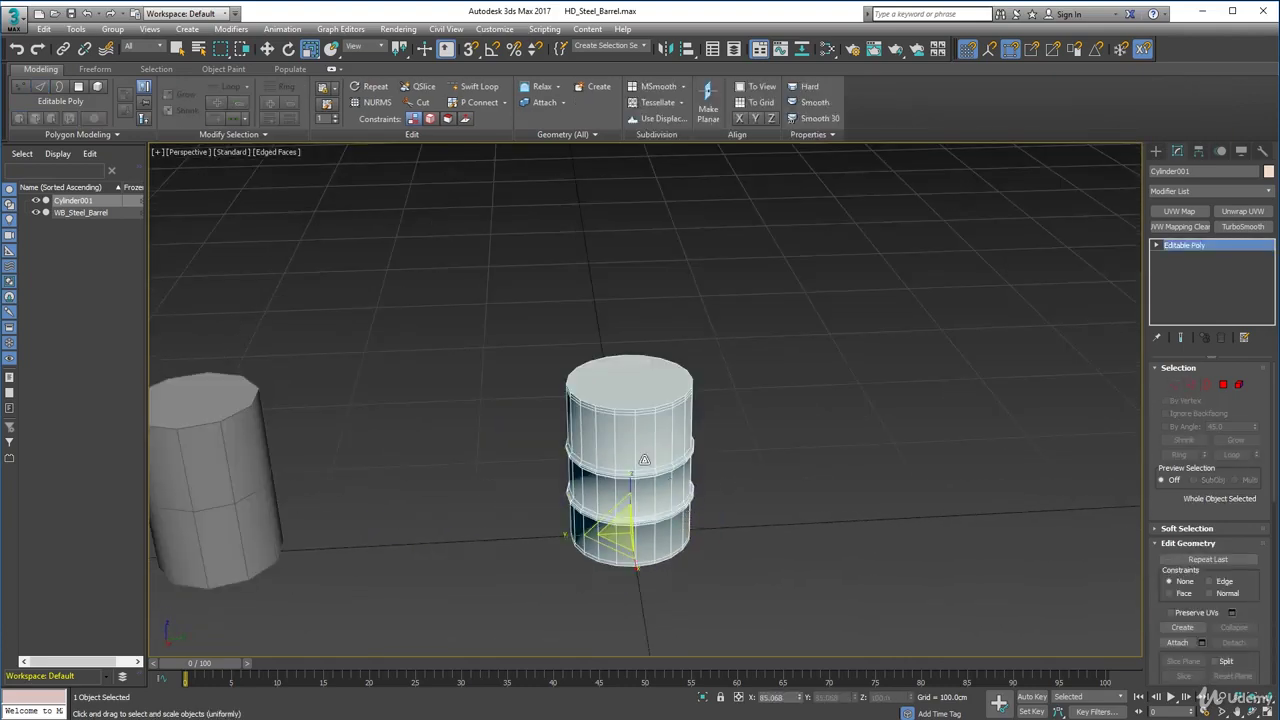
left_click(282, 153)
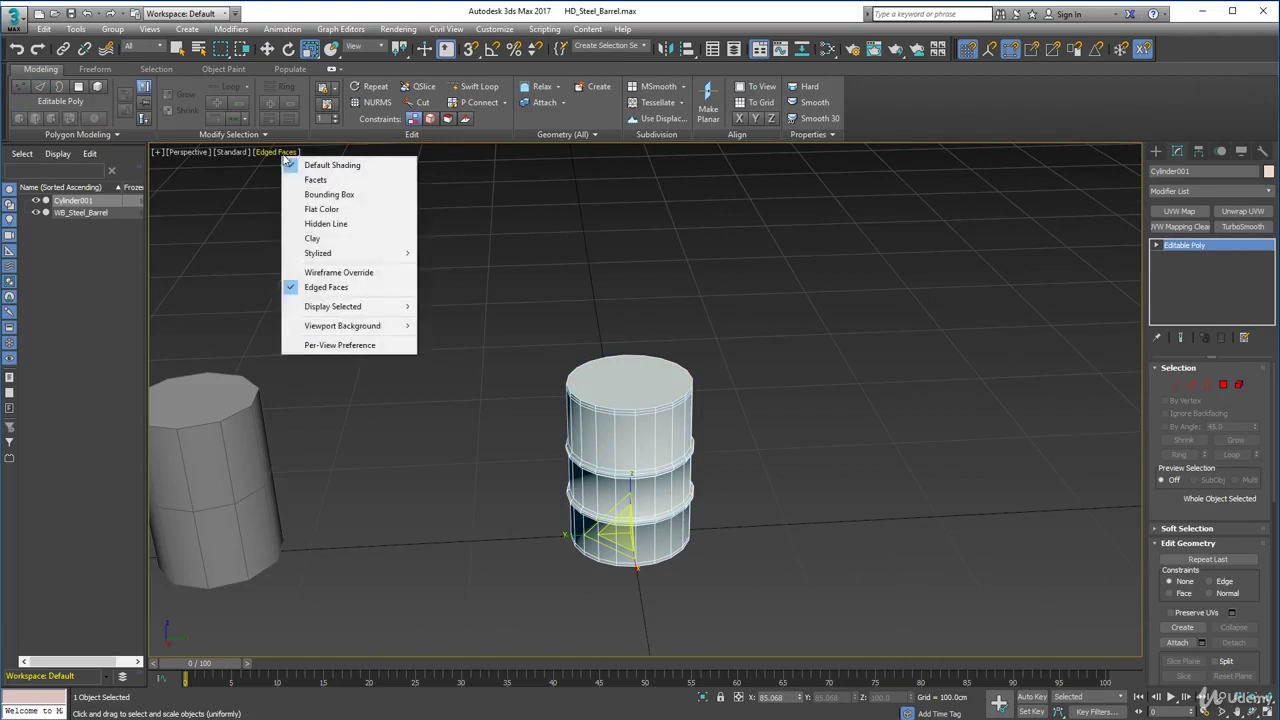
left_click(326, 287)
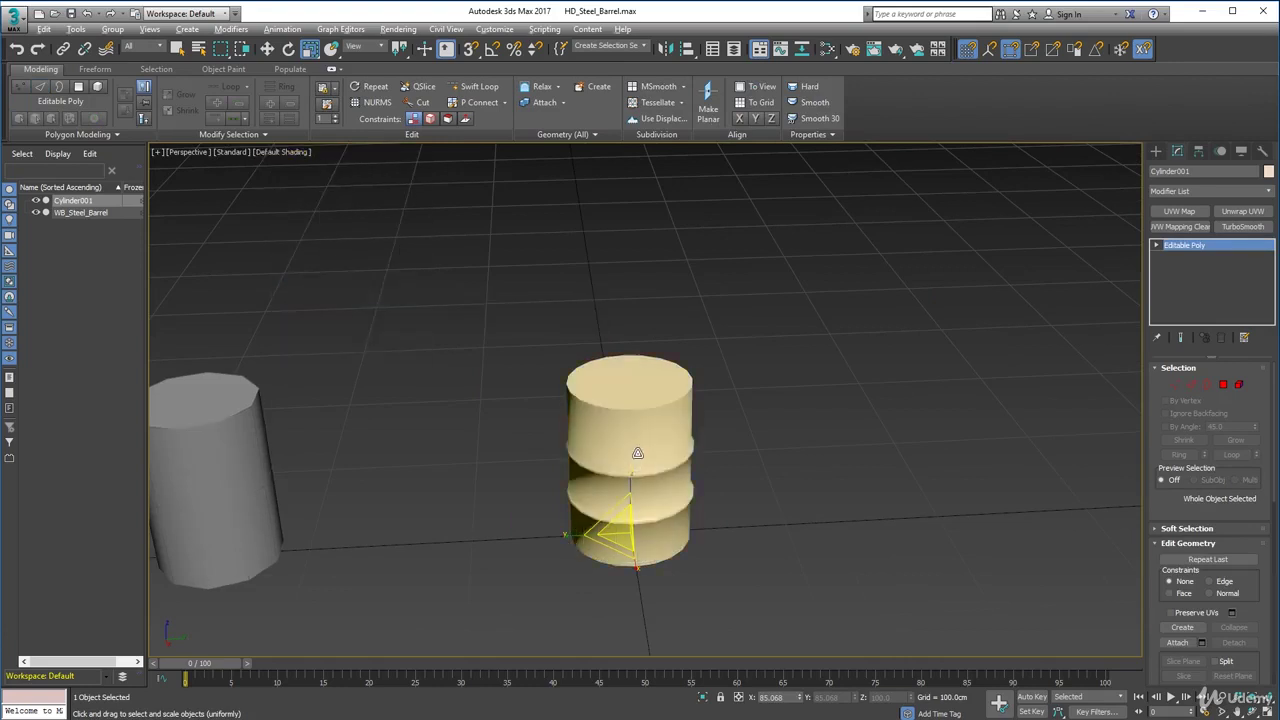
middle_click_drag(634, 423, 574, 385, "alt")
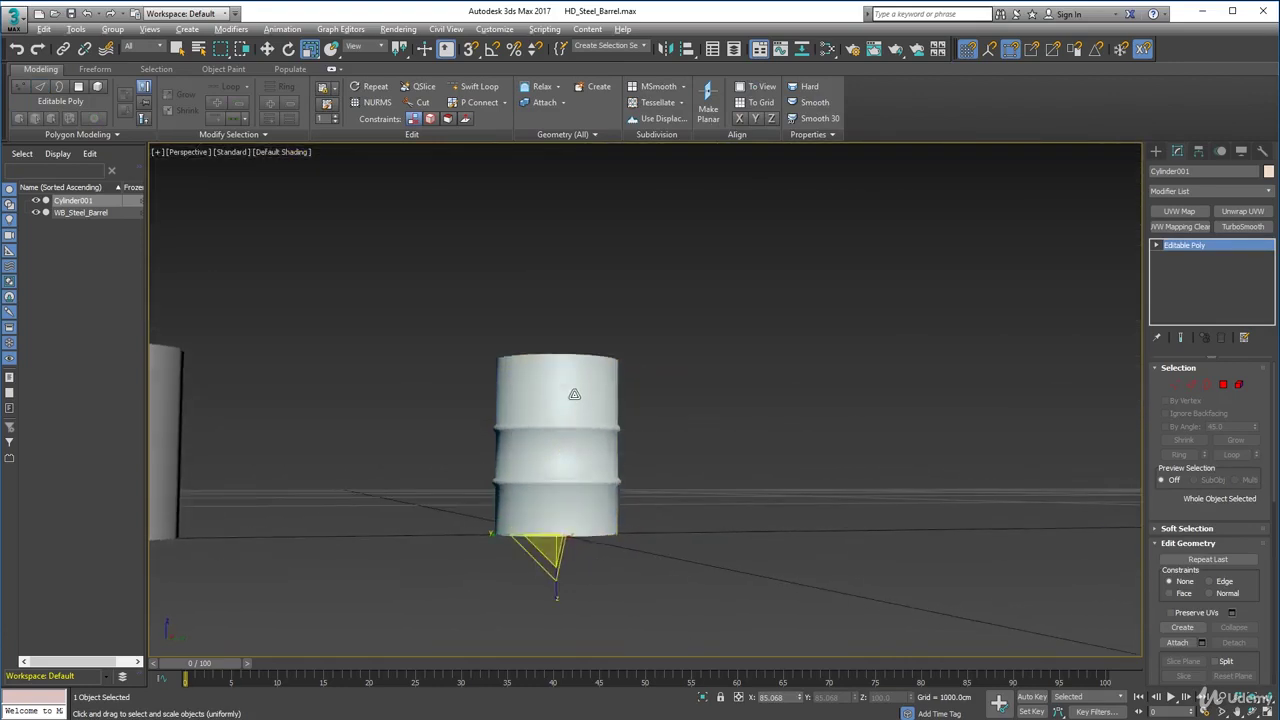
Select the vertices of both ribs and move them up the barrel by about 5 cm.
left_click(1175, 384)
middle_click_drag(791, 422, 789, 427, "alt")
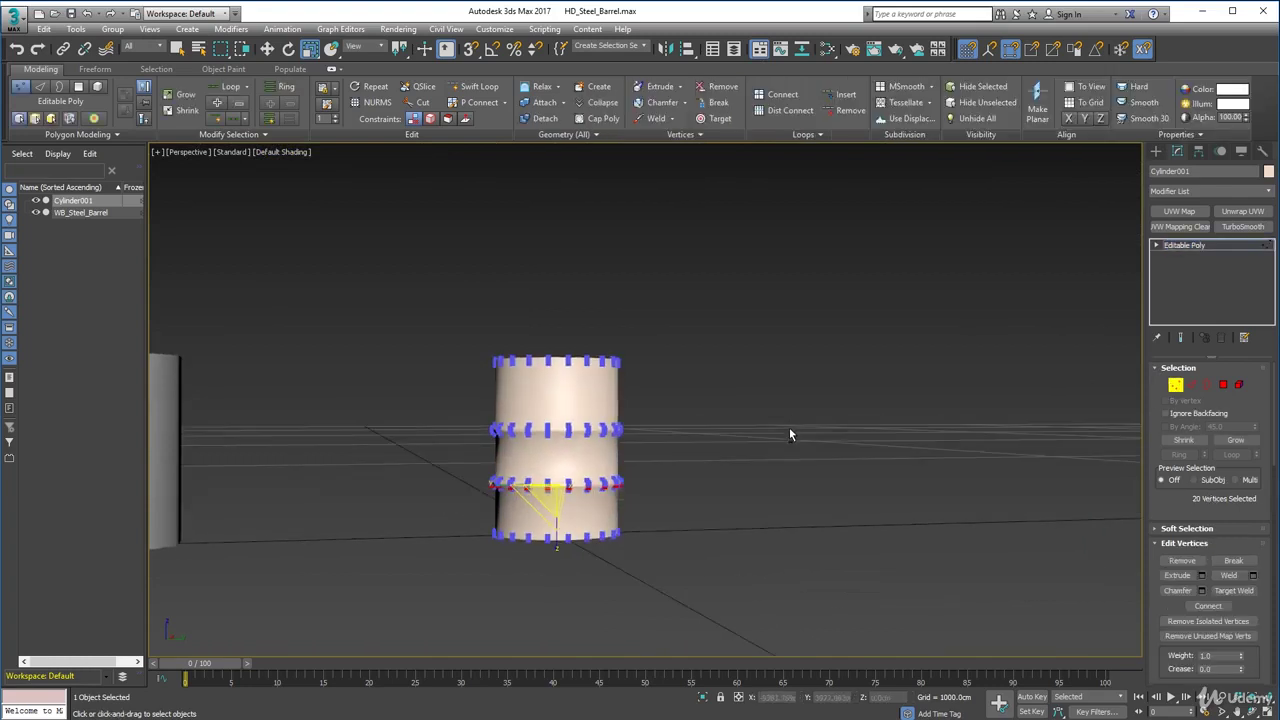
left_click_drag(626, 483, 673, 511)
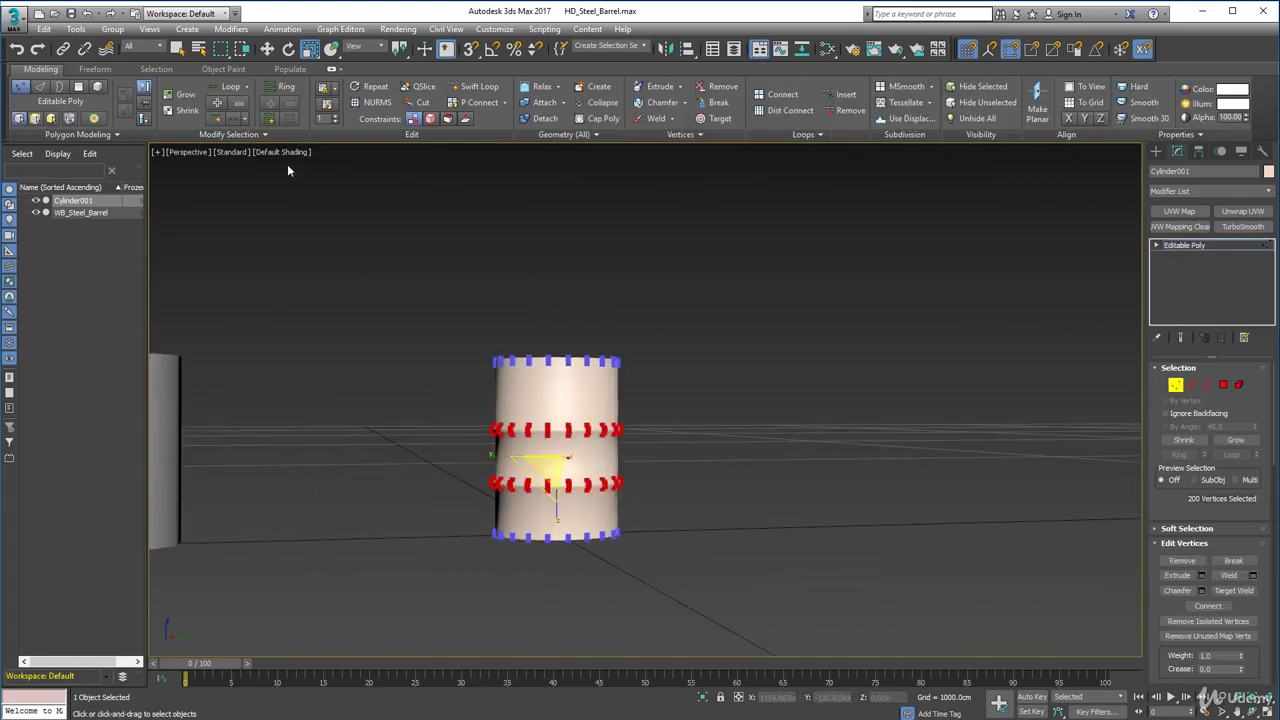
left_click(267, 48)
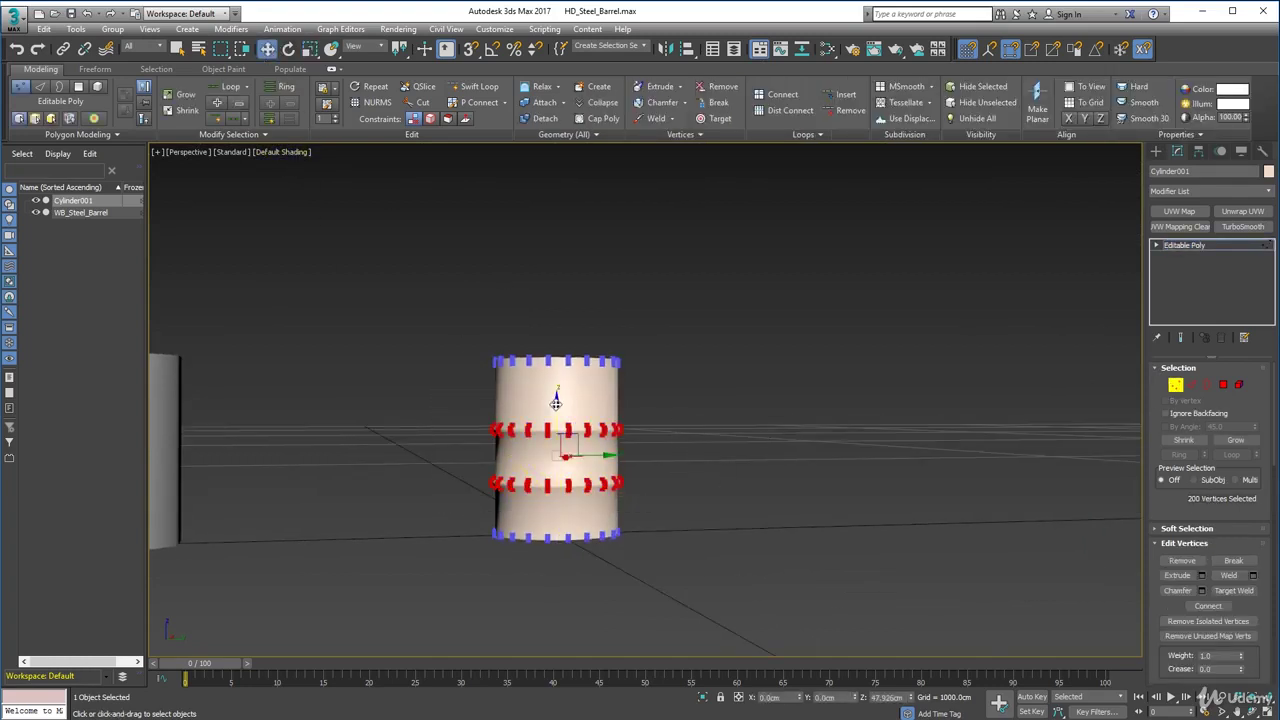
left_click_drag(557, 405, 557, 398)
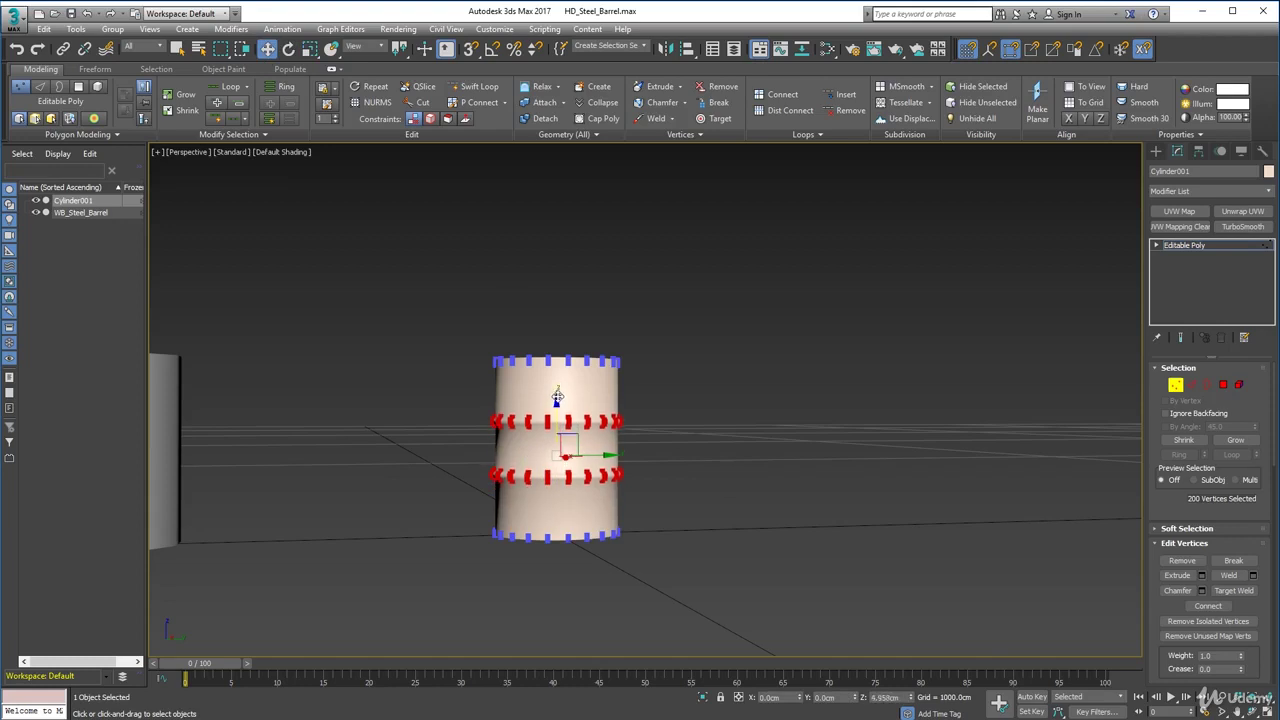
Move only the upper rib's vertices slightly further up the barrel and finish vertex editing.
left_click_drag(457, 385, 670, 454)
left_click_drag(557, 373, 558, 368)
left_click_drag(634, 497, 634, 498)
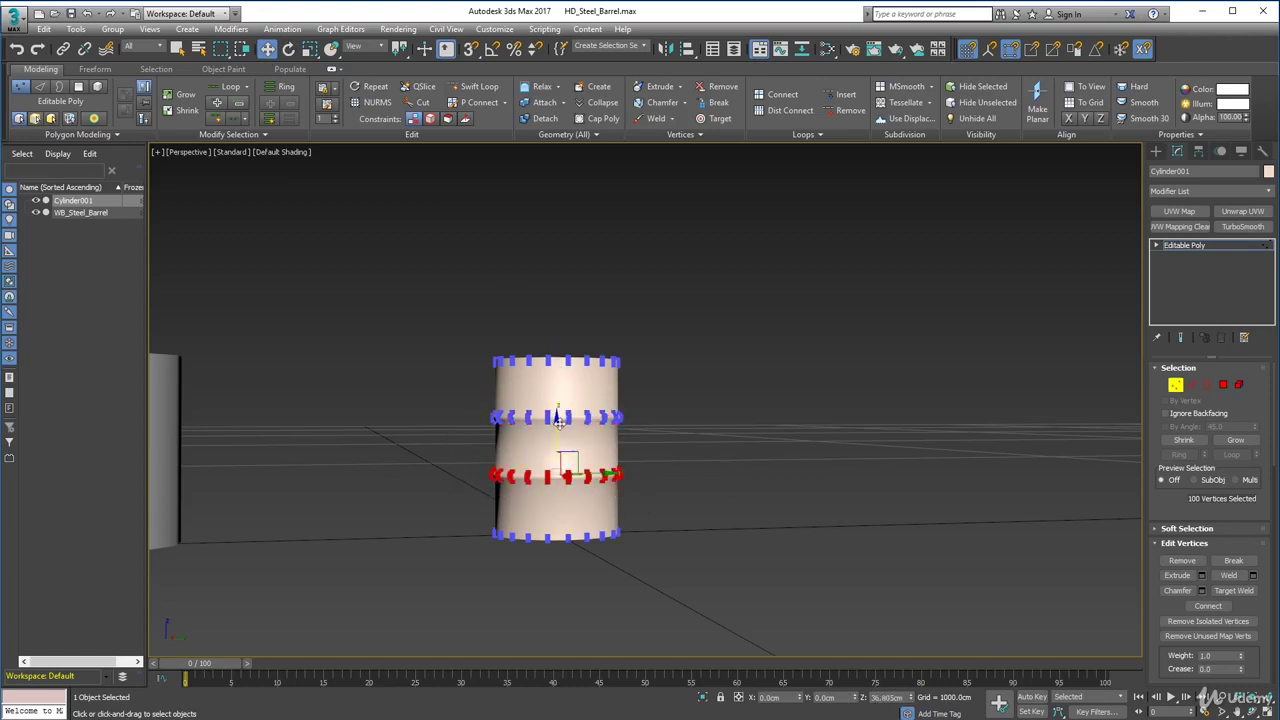
scroll(550, 470, "up", 3)
left_click(754, 483)
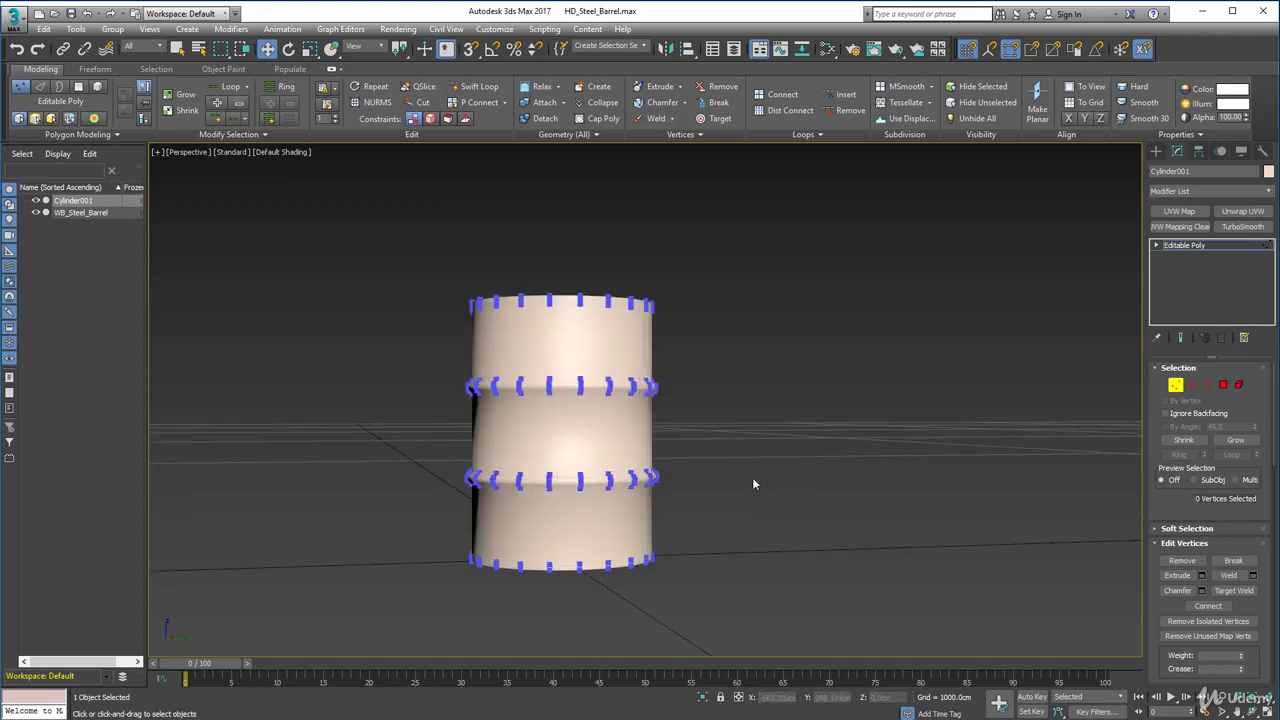
left_click(1175, 384)
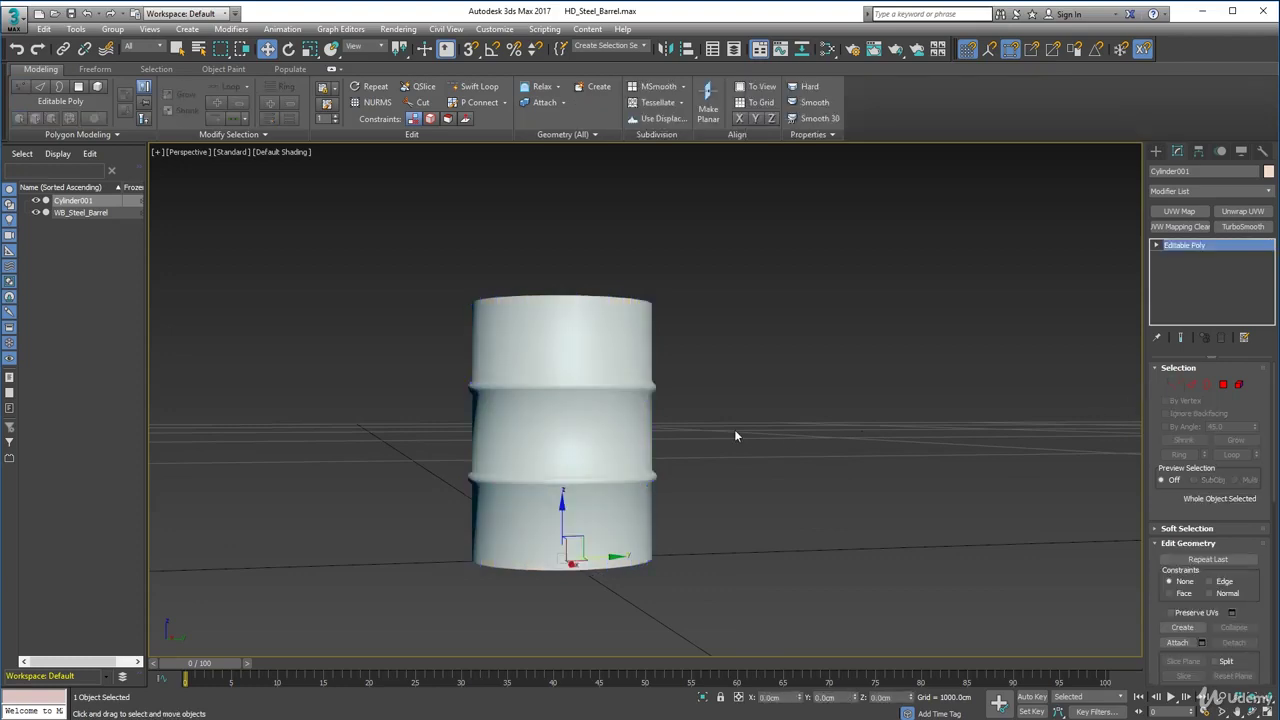
Stretch the whole barrel vertically to about 105% with a non-uniform scale along Z.
middle_click_drag(732, 432, 774, 437, "alt")
scroll(688, 455, "down", 3)
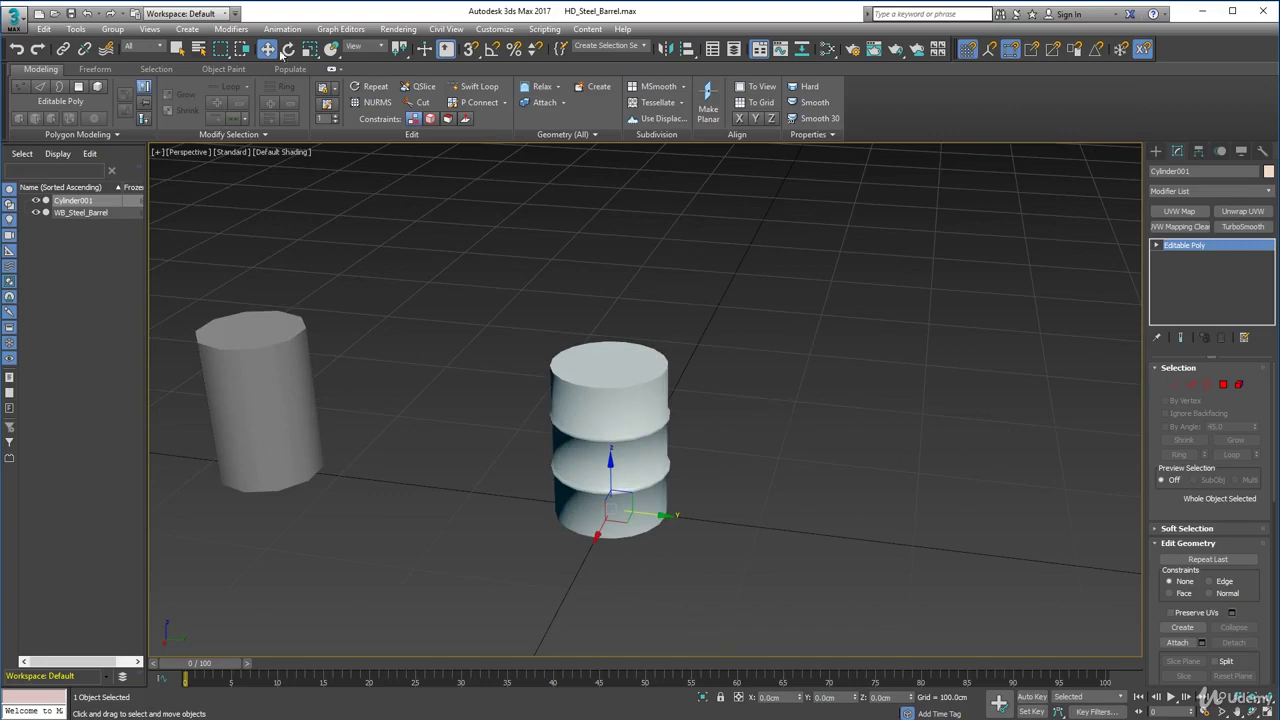
left_click(309, 48)
mouse_move(508, 325)
middle_mouse_down("alt")
mouse_move(531, 294)
mouse_move(512, 310)
middle_mouse_up("alt")
key("ctrl+e")
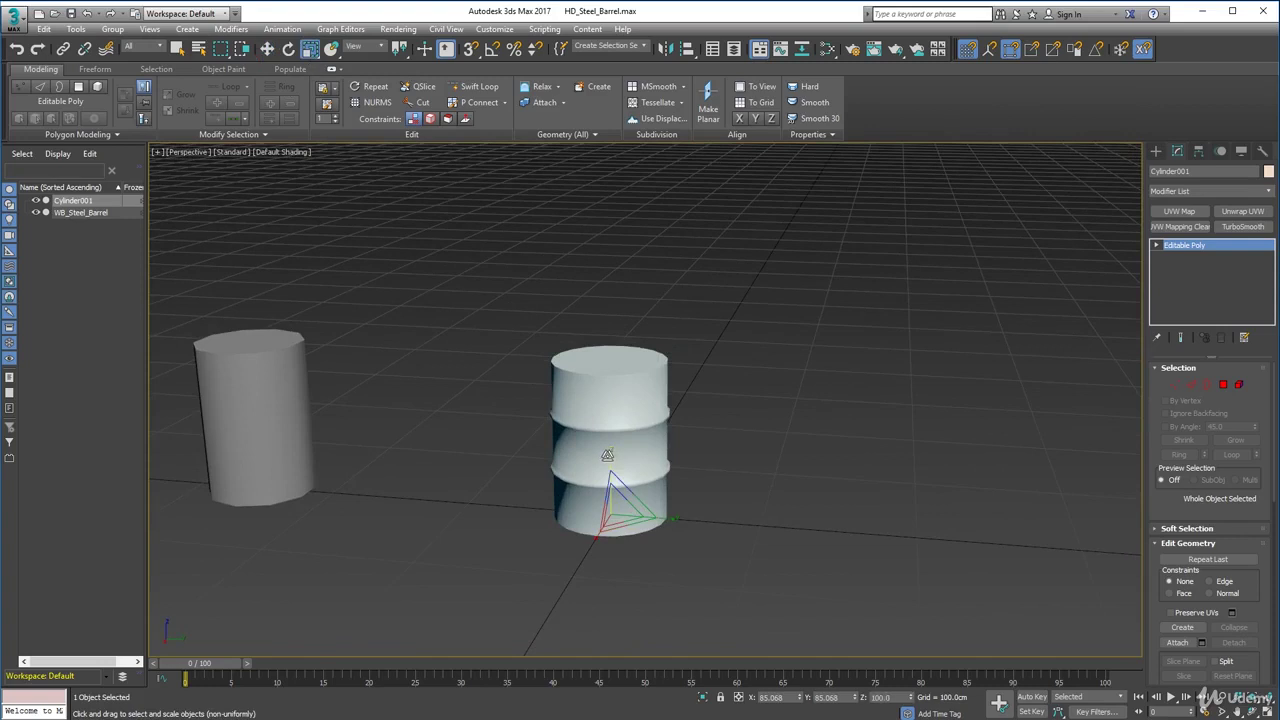
mouse_move(607, 455)
left_mouse_down()
mouse_move(647, 459)
mouse_move(625, 468)
mouse_move(609, 450)
mouse_move(610, 466)
left_mouse_up()
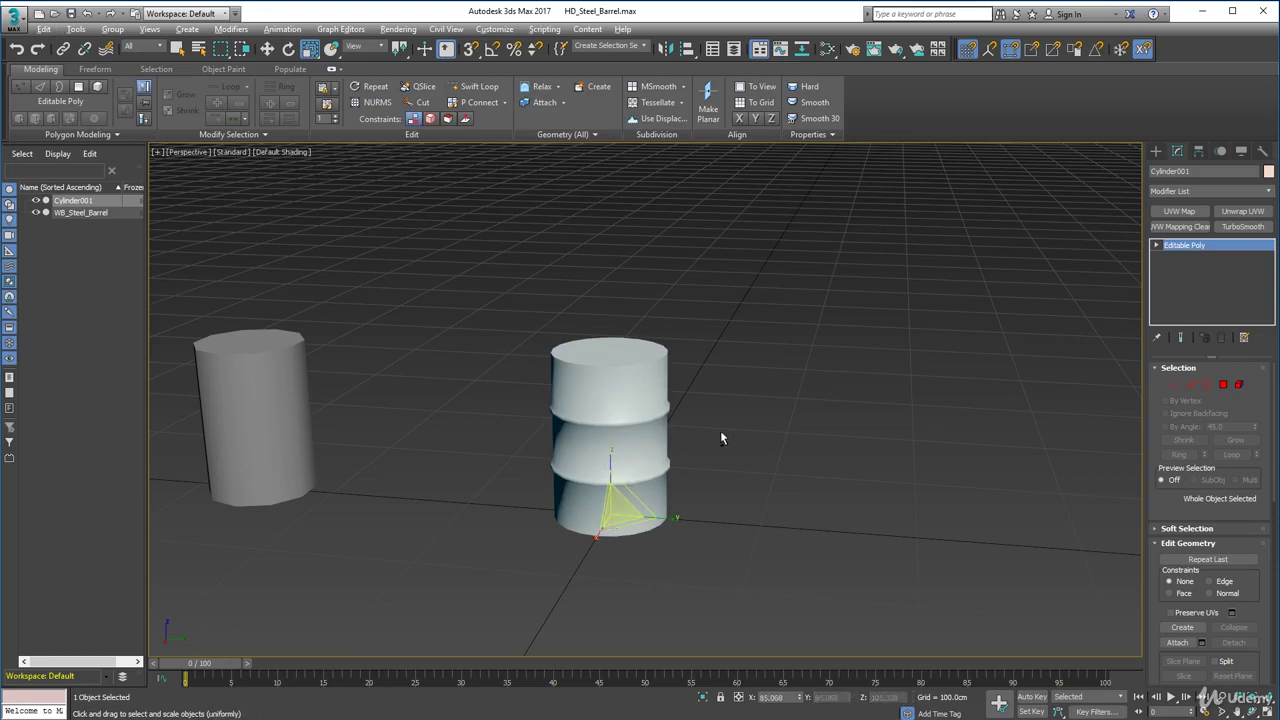
Fine-tune the vertical position of the upper rib's vertices along Z and leave vertex editing.
middle_click_drag(720, 430, 755, 441, "alt")
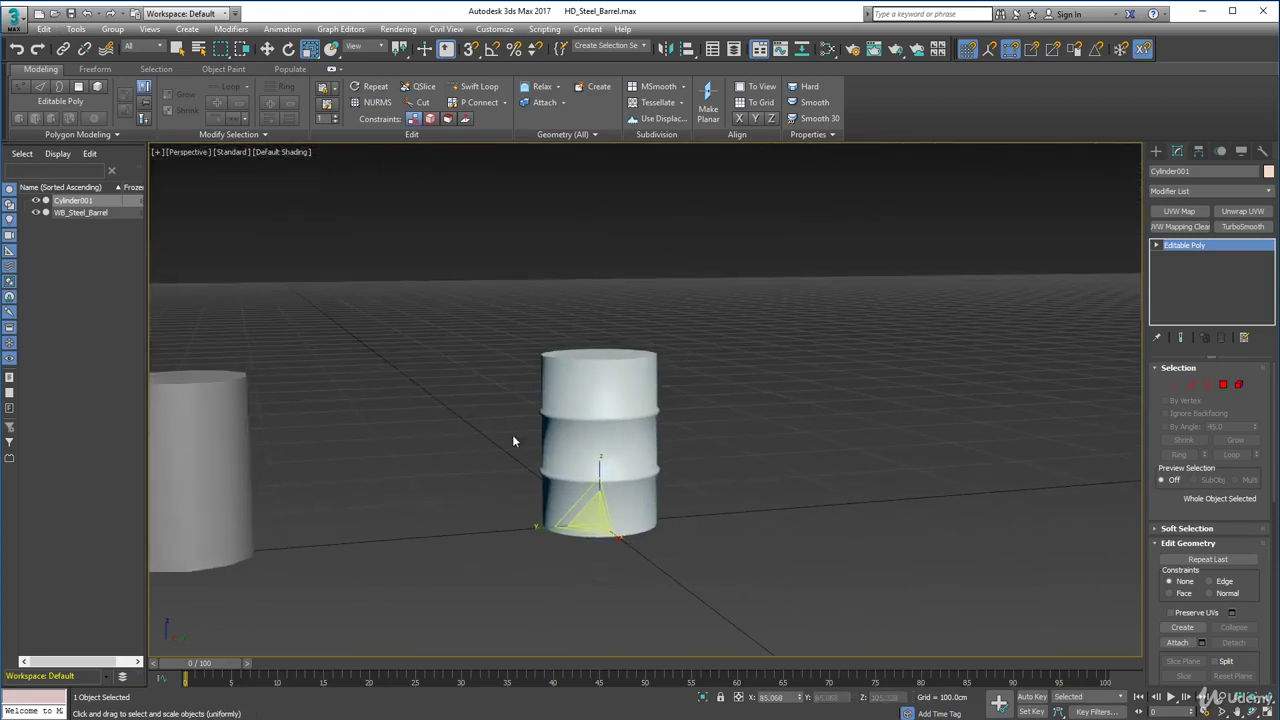
left_click(919, 364)
left_click(614, 403)
scroll(616, 403, "up", 2)
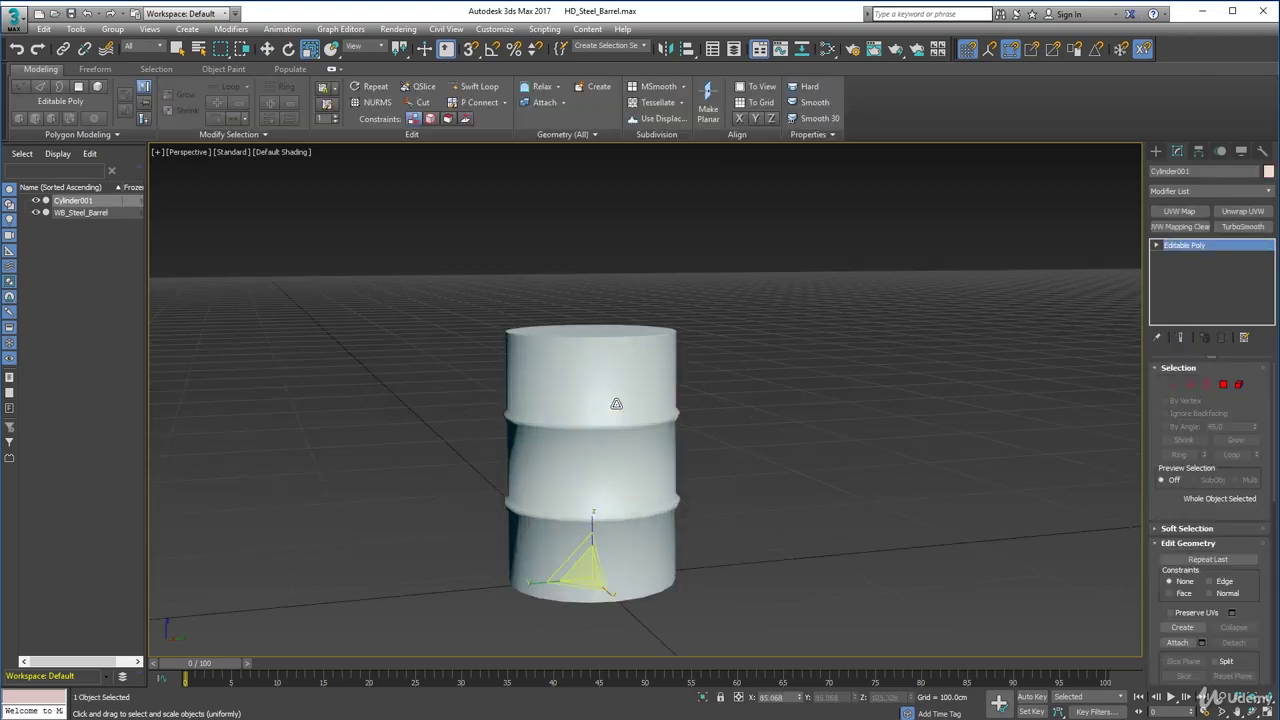
middle_click_drag(609, 406, 643, 400, "alt")
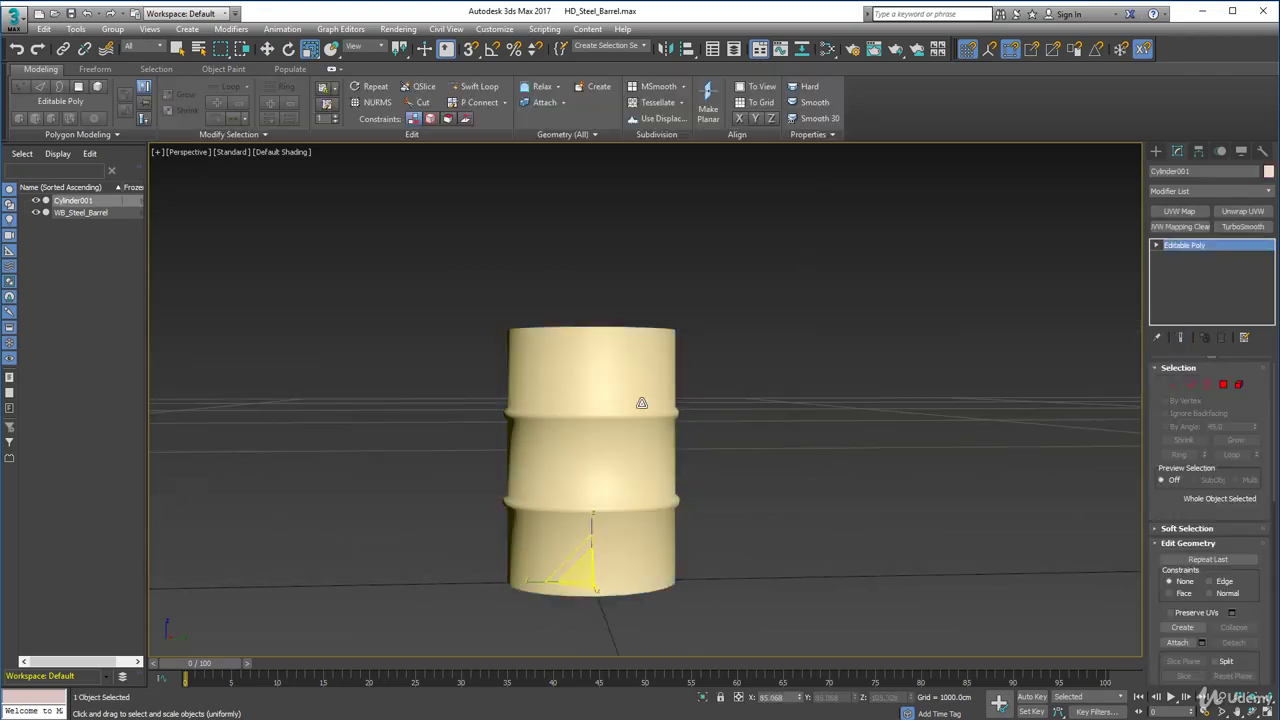
left_click(1175, 385)
left_click_drag(530, 413, 697, 414)
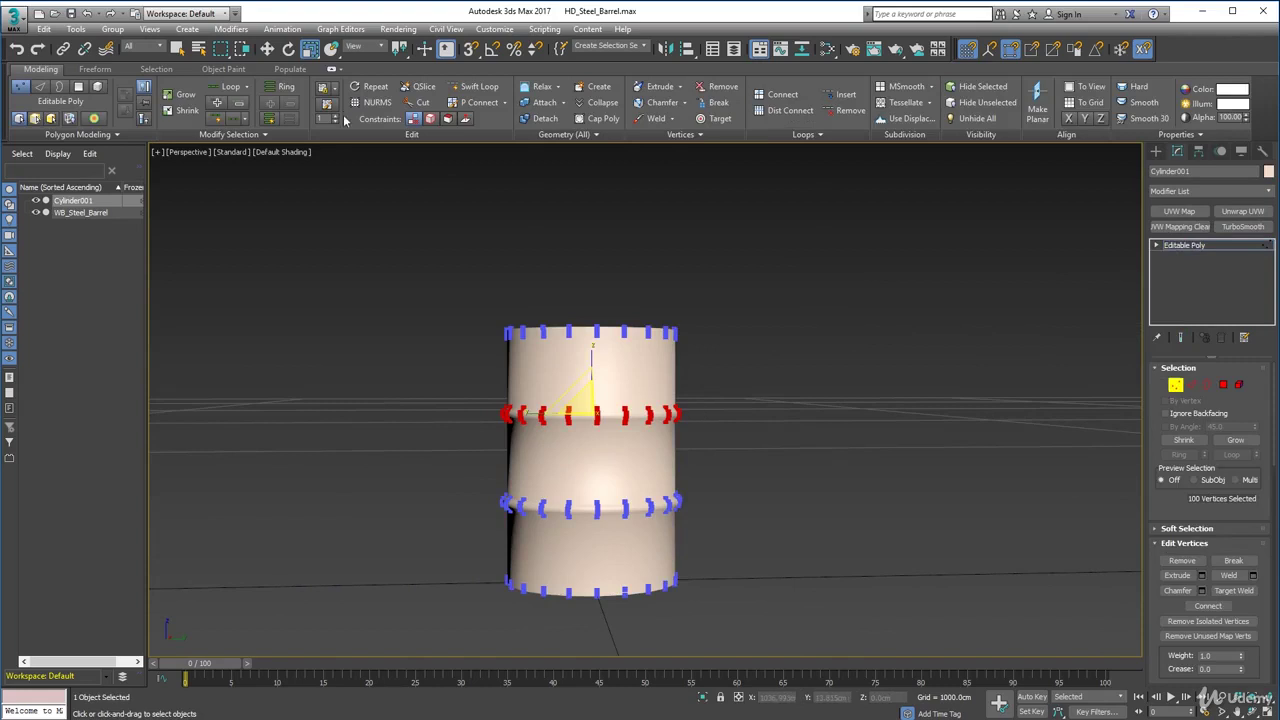
left_click(268, 49)
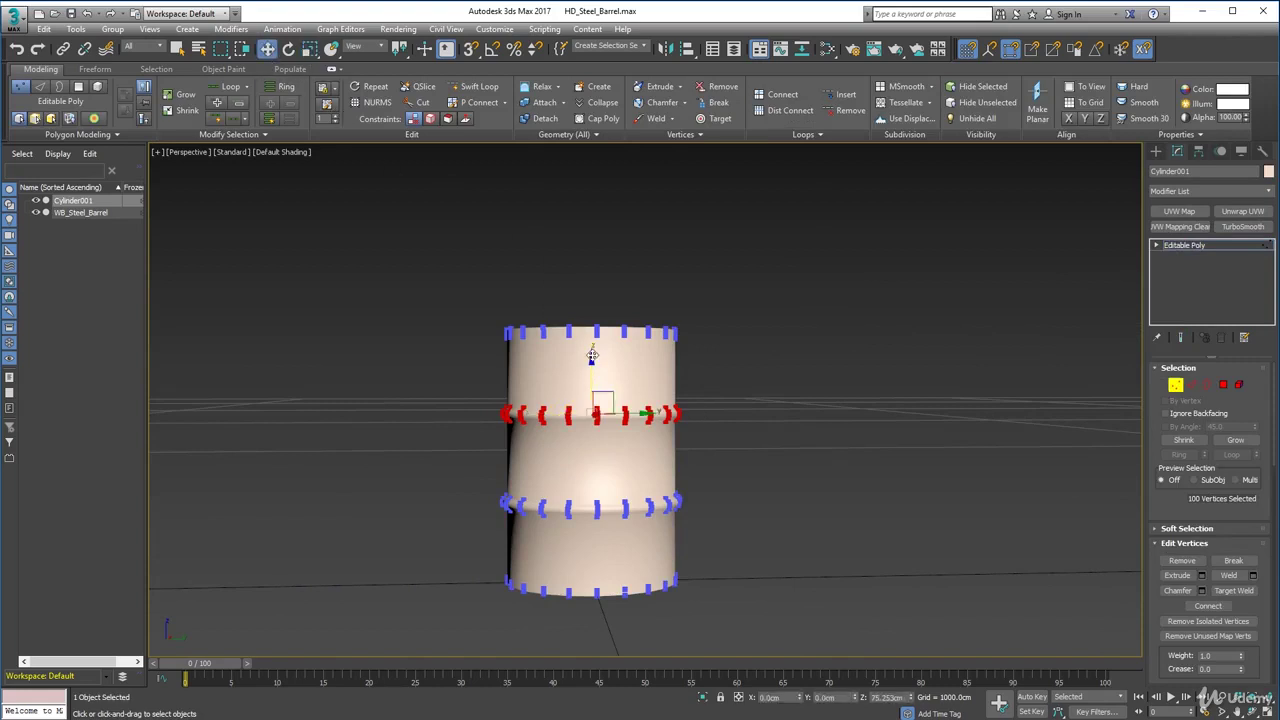
left_click(1003, 434)
scroll(1058, 410, "down", 4)
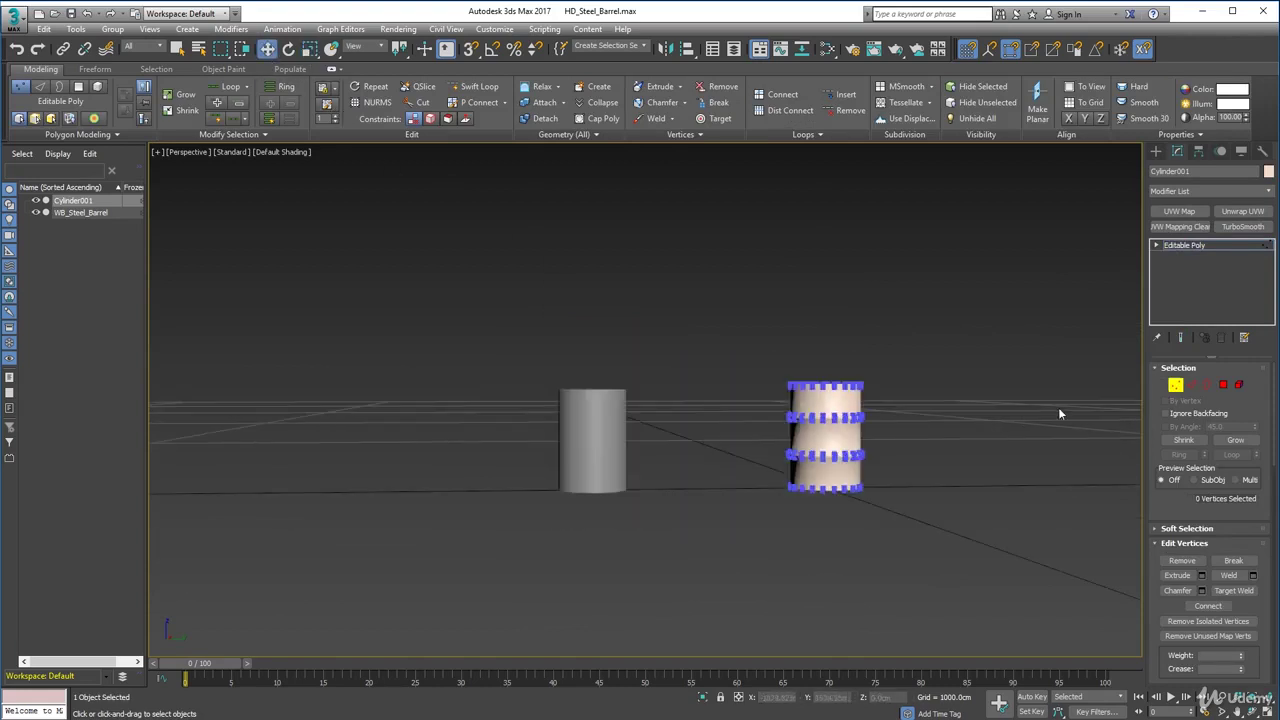
left_click(1175, 385)
Compare the barrel's proportions with the low-detail barrel and with the Barrels0020 reference photo in the browser.
middle_click_drag(1050, 409, 795, 445, "alt")
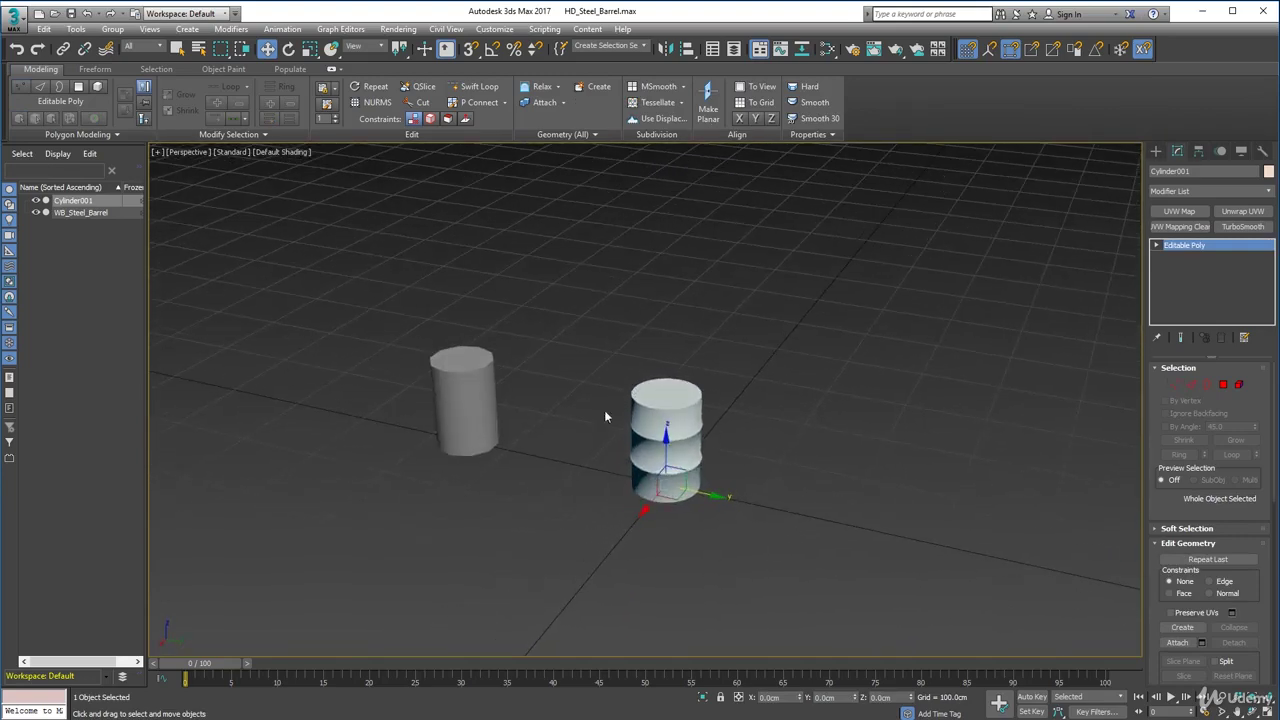
middle_click_drag(676, 453, 669, 411, "alt")
scroll(650, 484, "up", 5)
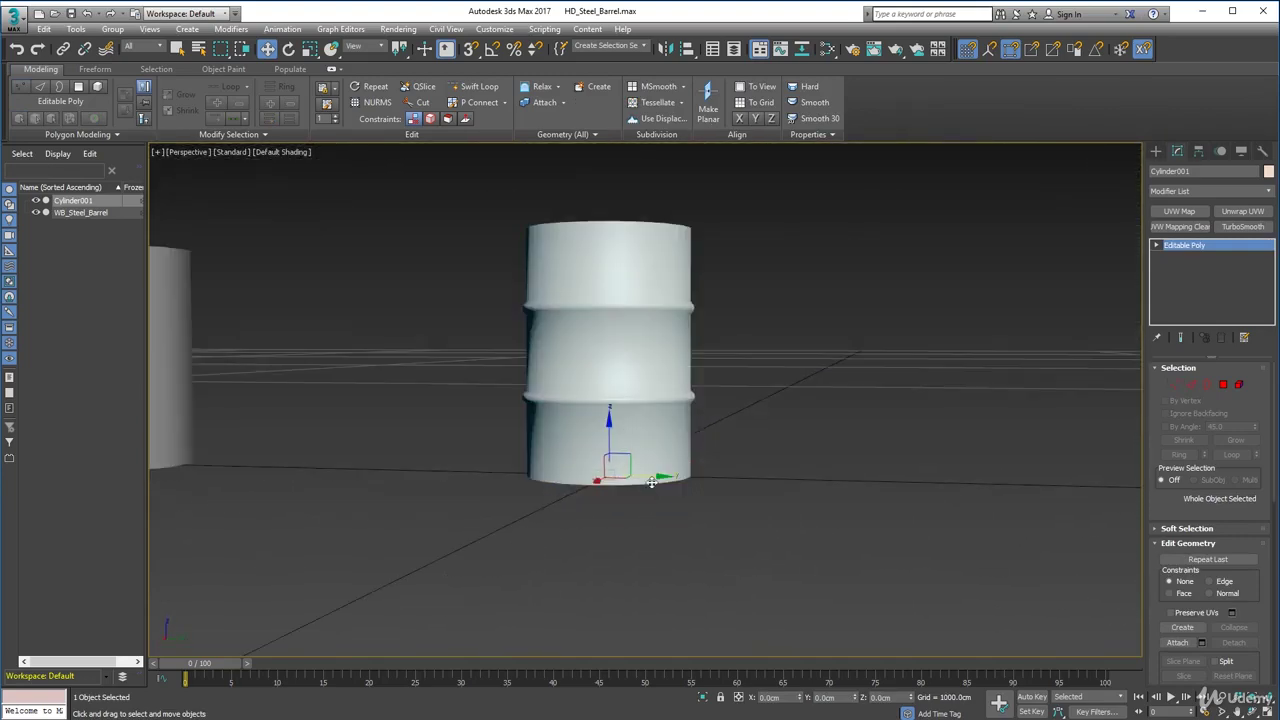
middle_click_drag(651, 482, 610, 470, "alt")
scroll(615, 455, "up", 4)
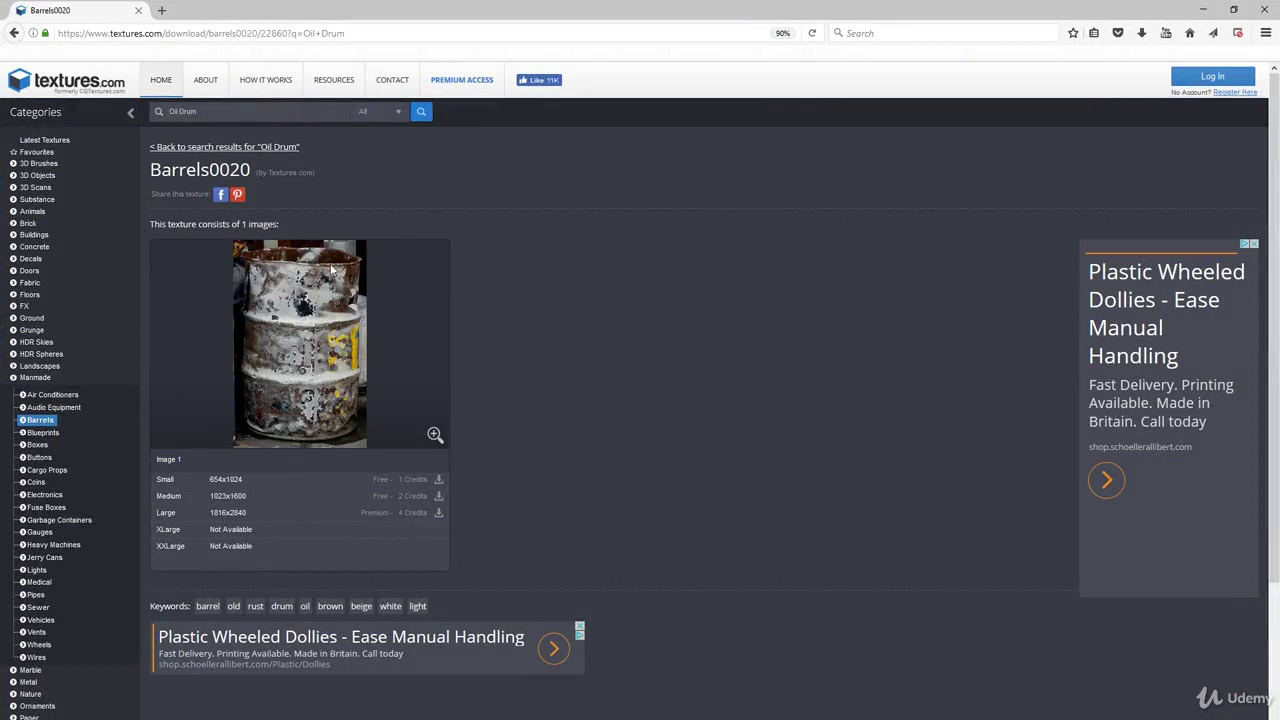
left_click(1203, 10)
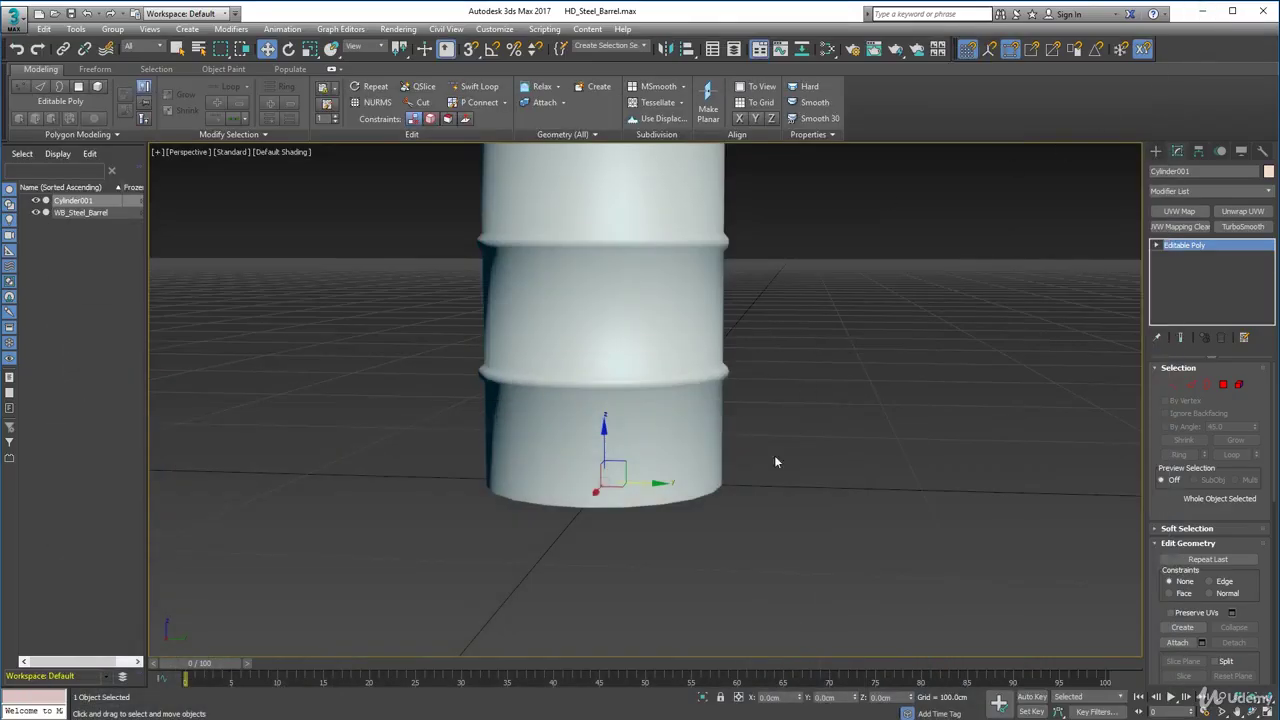
Show edged faces again and add edge loops between the barrel's bottom edge and its lower rim loop with Swift Loop.
scroll(775, 462, "up", 2)
left_click(290, 152)
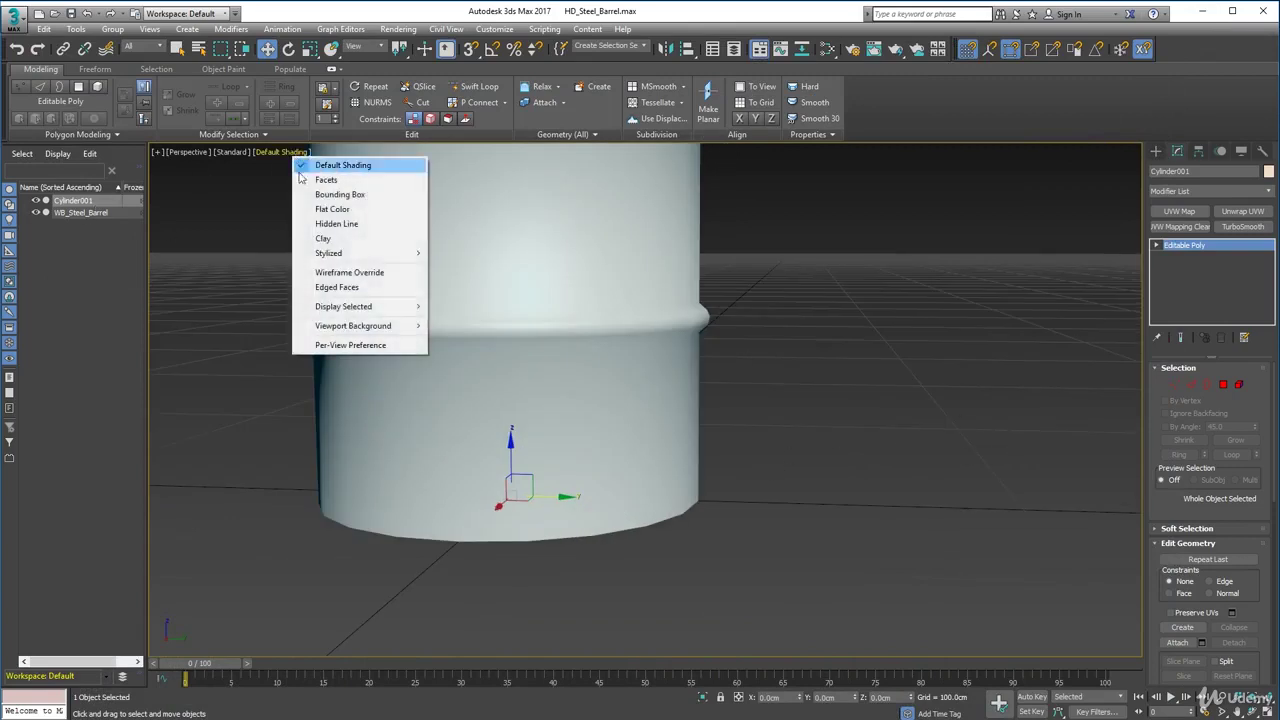
left_click(337, 287)
scroll(538, 427, "up", 3)
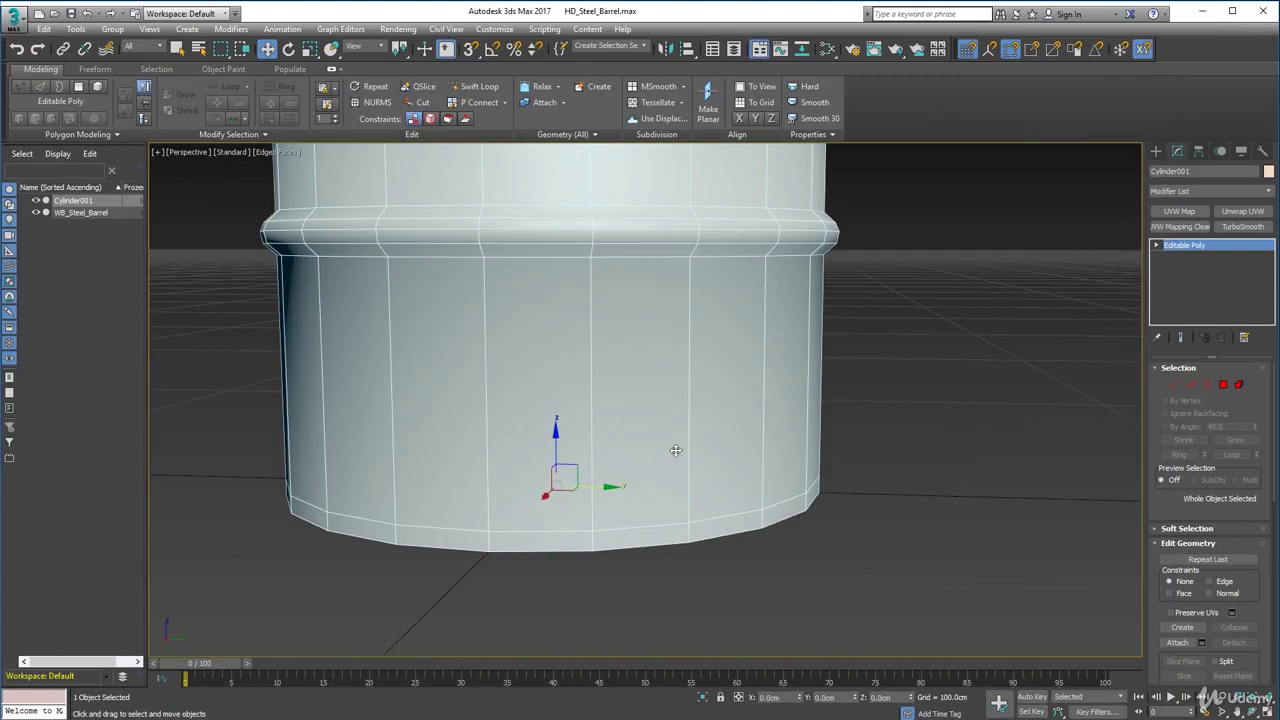
left_click(1191, 384)
left_click(478, 86)
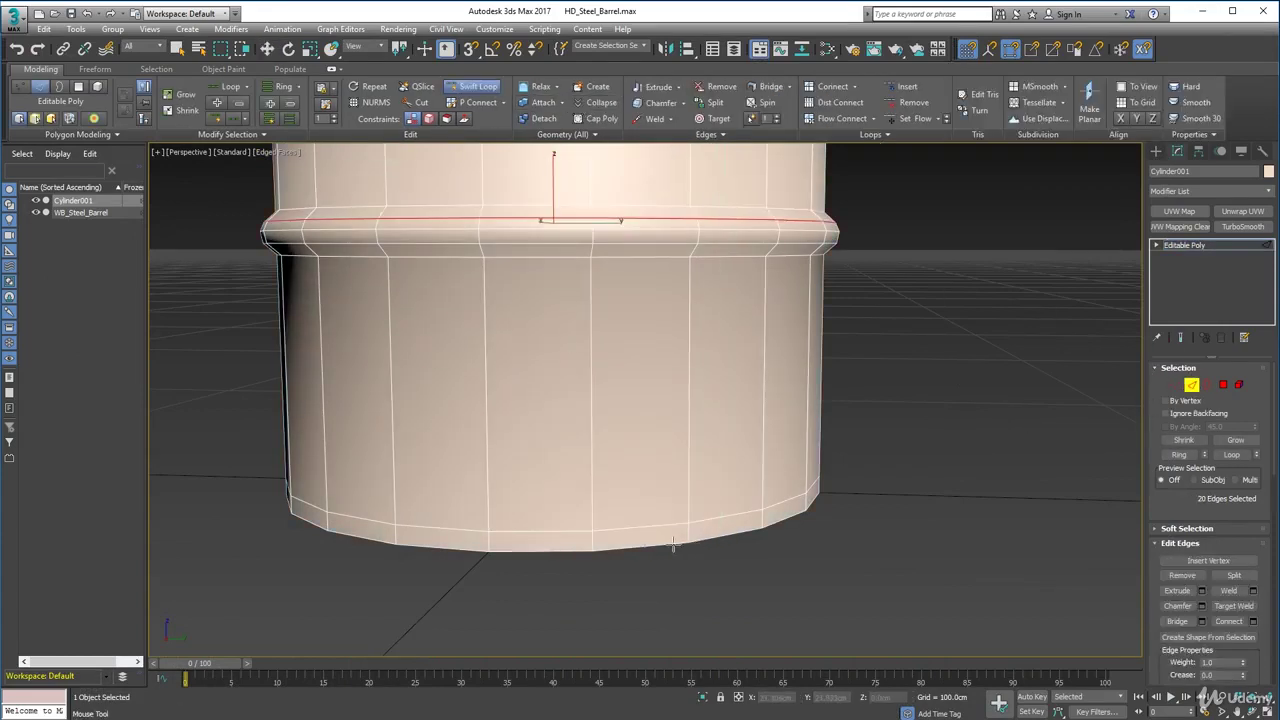
left_click(593, 542)
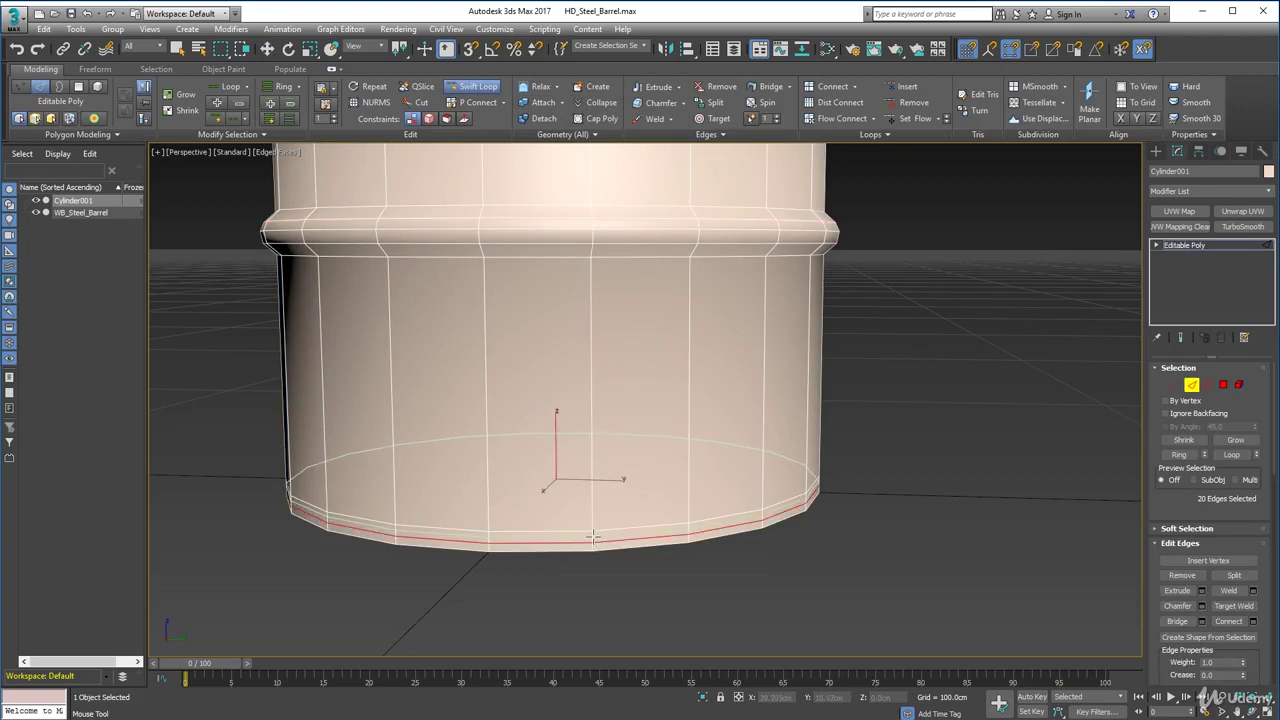
Move the lower of the new bottom-rim loops down along Z to about 0.8 cm.
key("w")
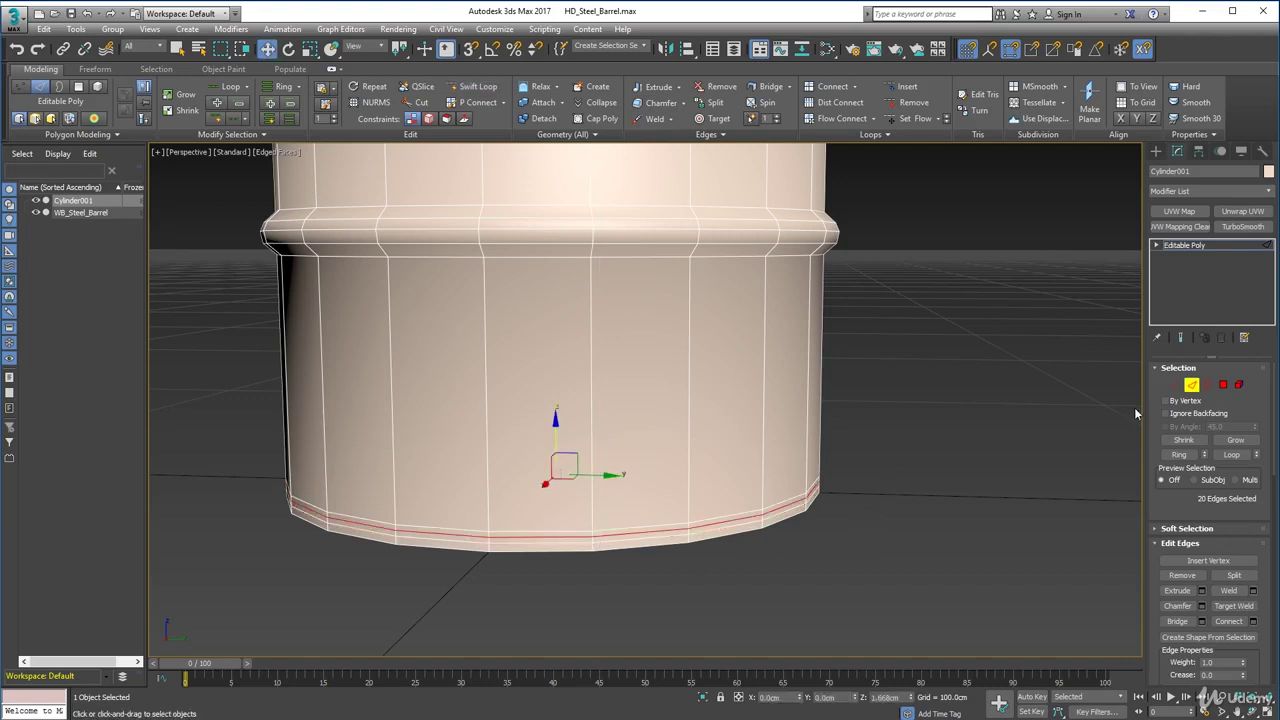
left_click_drag(748, 522, 749, 526)
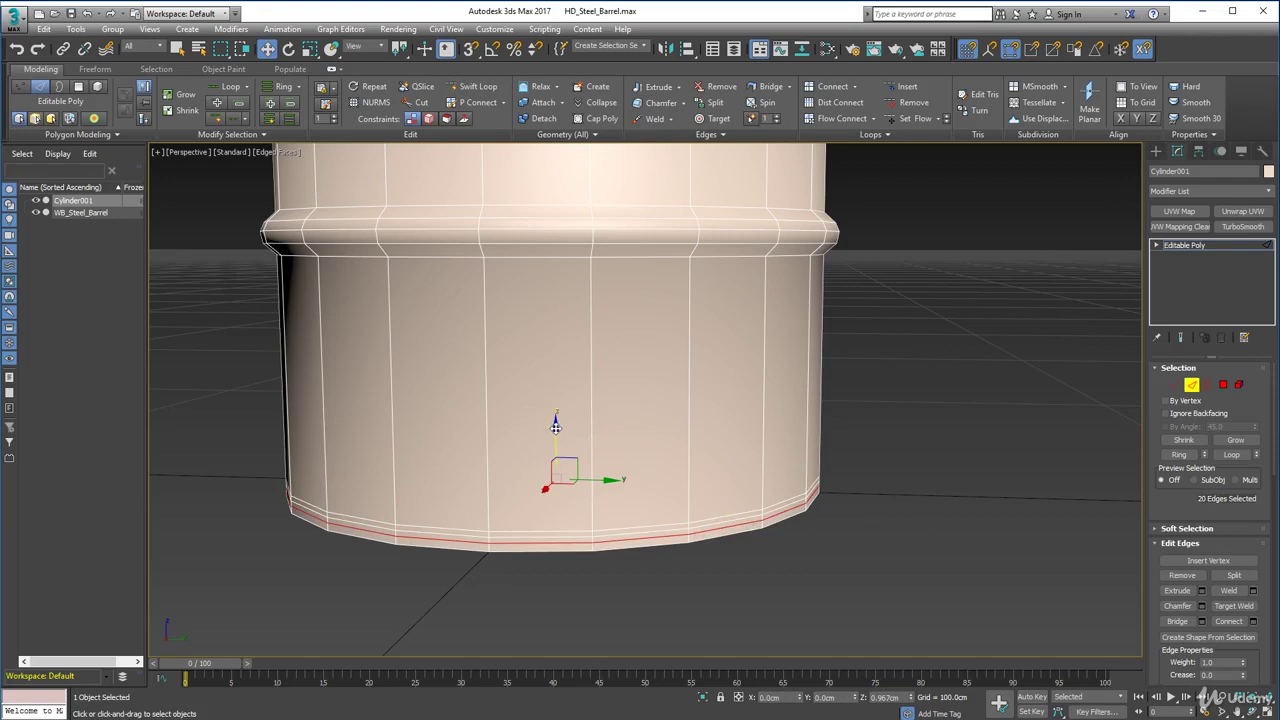
left_click_drag(556, 427, 556, 430)
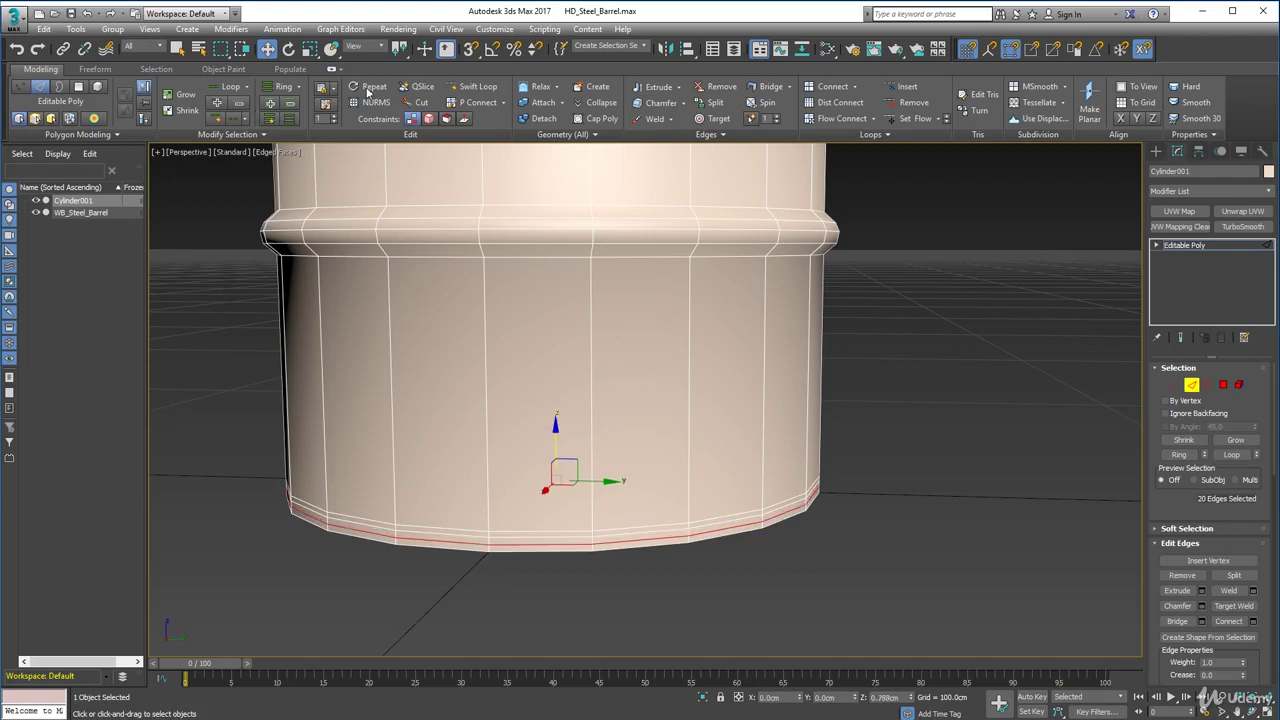
Scale the two new edge loops at the barrel's bottom rim slightly outward, one after the other, with the scale offset percentage.
right_click(309, 49)
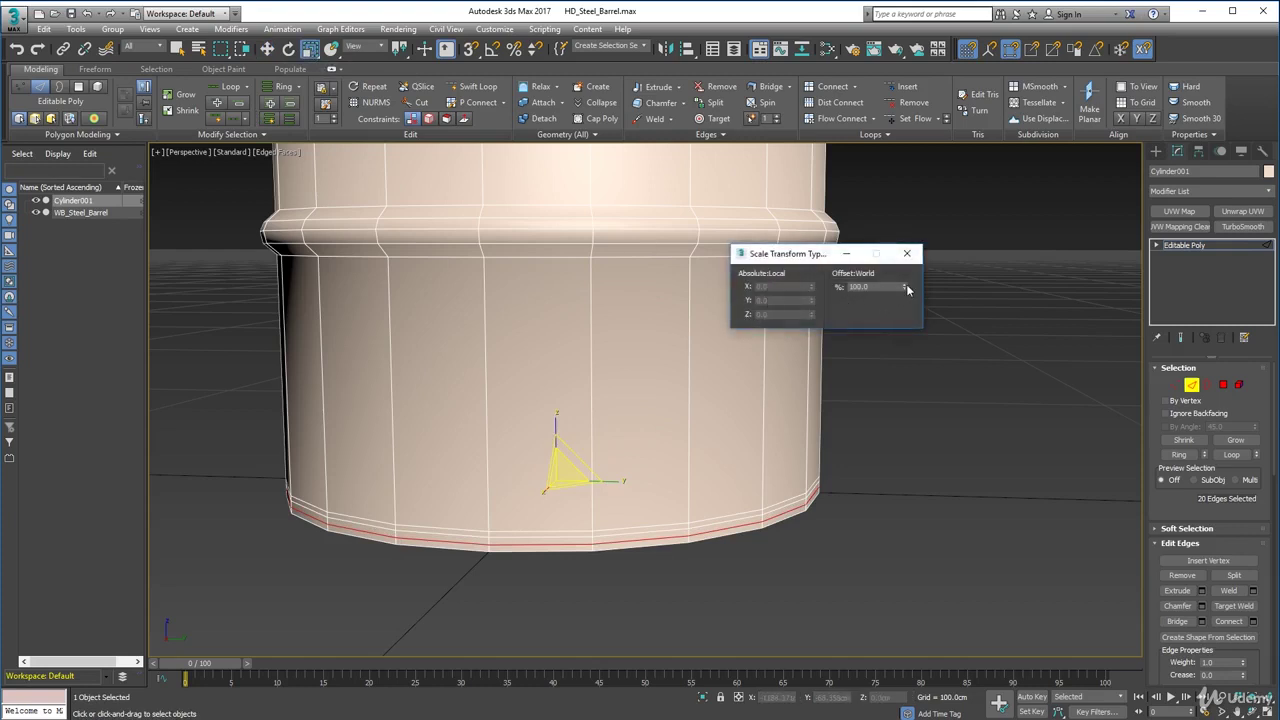
left_click_drag(901, 286, 897, 277)
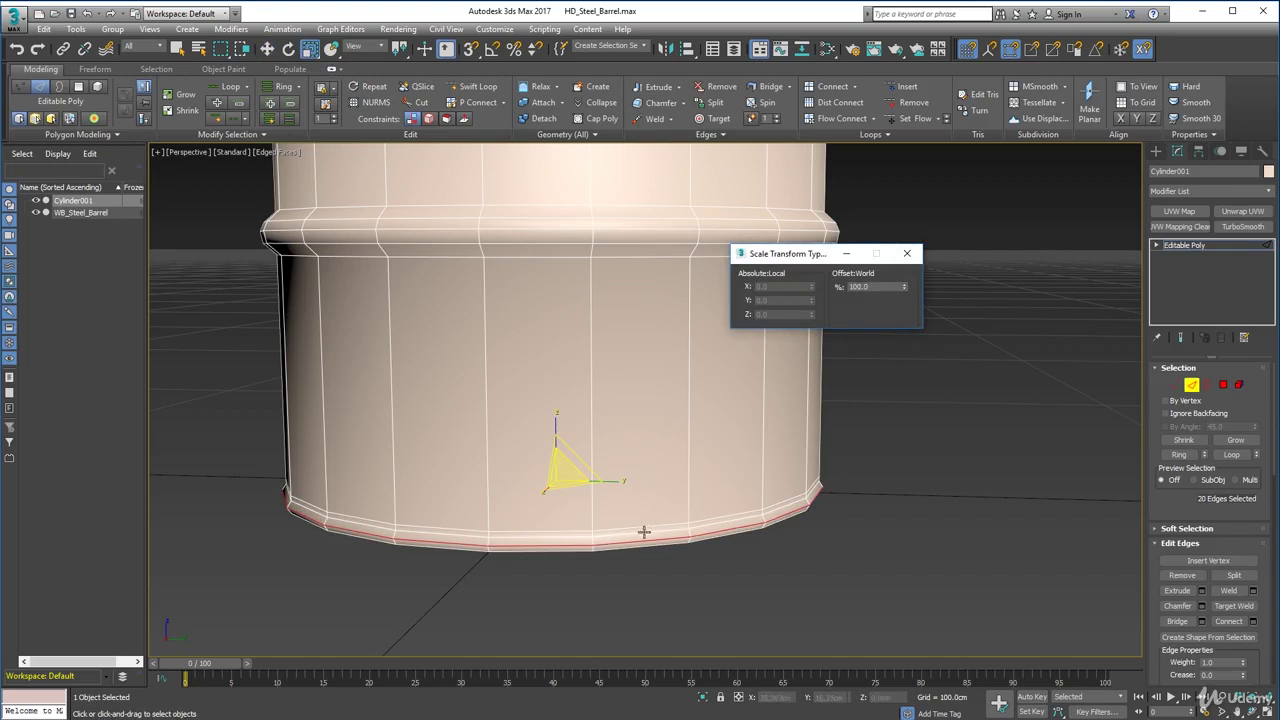
left_click_drag(644, 532, 659, 523, "shift")
left_click_drag(903, 290, 902, 279)
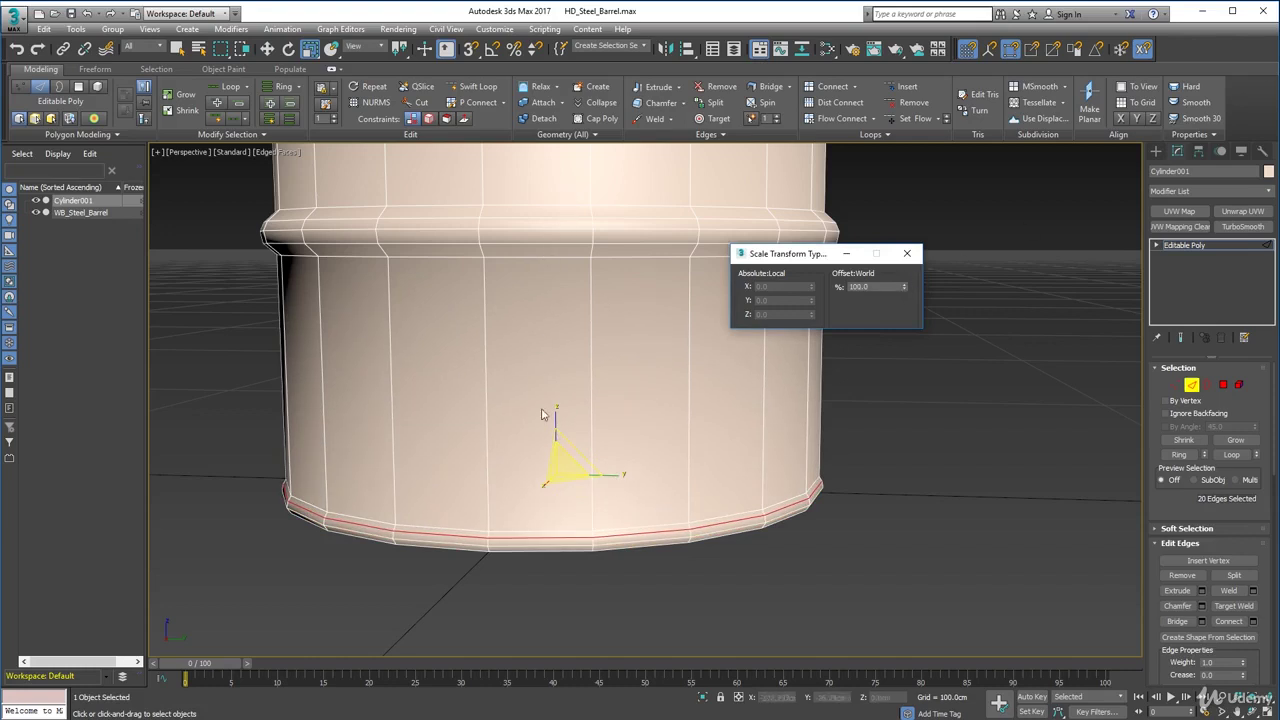
left_click(906, 253)
Deselect the edges, turn off edged faces and inspect the barrel's shape and flared bottom rim with plain shading.
scroll(840, 343, "down", 4)
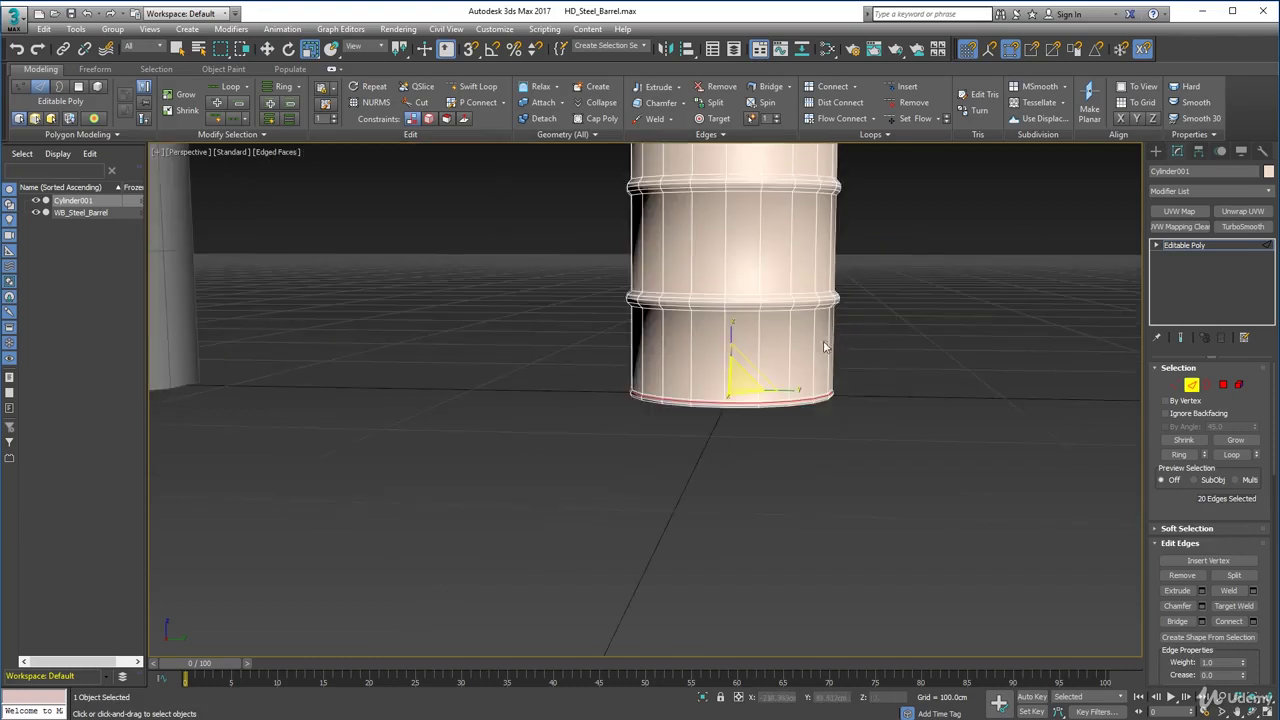
middle_click_drag(824, 346, 669, 522)
left_click(866, 537)
scroll(866, 537, "down", 3)
left_click(270, 152)
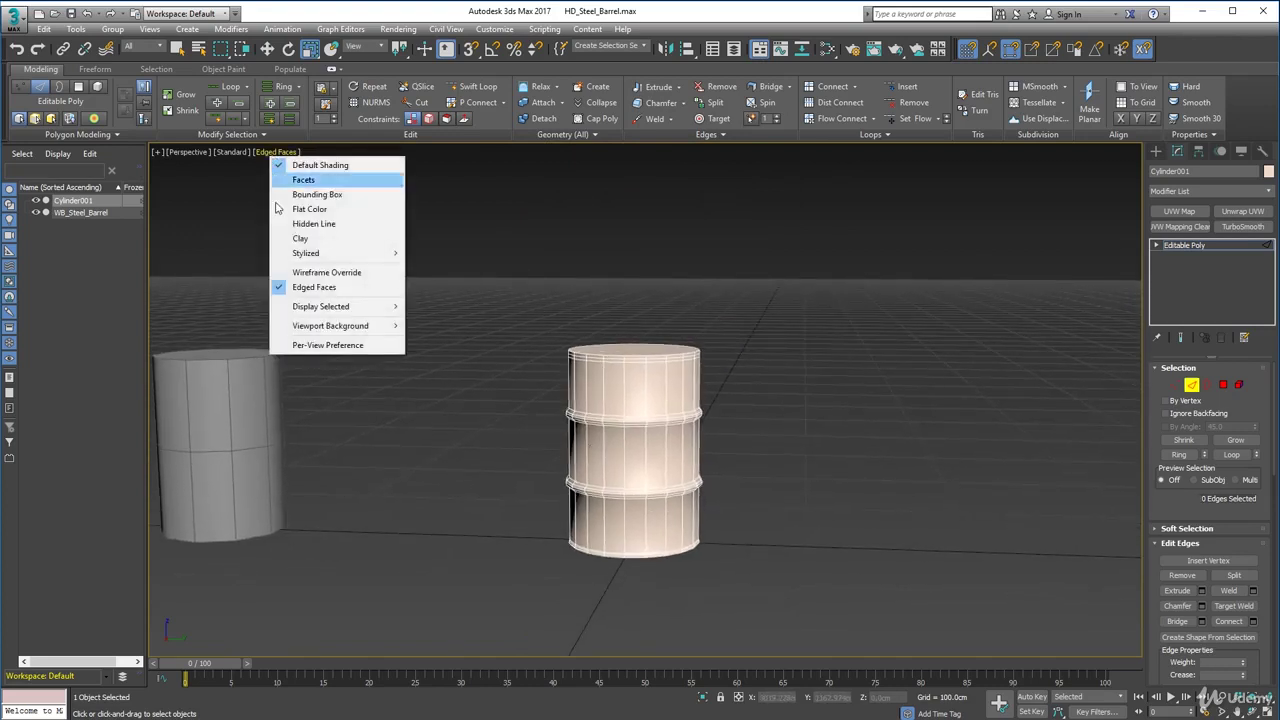
left_click(300, 287)
mouse_move(476, 395)
middle_mouse_down("alt")
mouse_move(517, 389)
mouse_move(517, 369)
mouse_move(483, 391)
mouse_move(489, 415)
mouse_move(514, 429)
mouse_move(514, 391)
mouse_move(474, 377)
middle_mouse_up("alt")
scroll(531, 470, "up", 2)
middle_click_drag(597, 468, 837, 534, "alt")
Select all of the barrel's polygons, apply Auto Smooth with the 45 threshold and deselect them.
left_click(1228, 384)
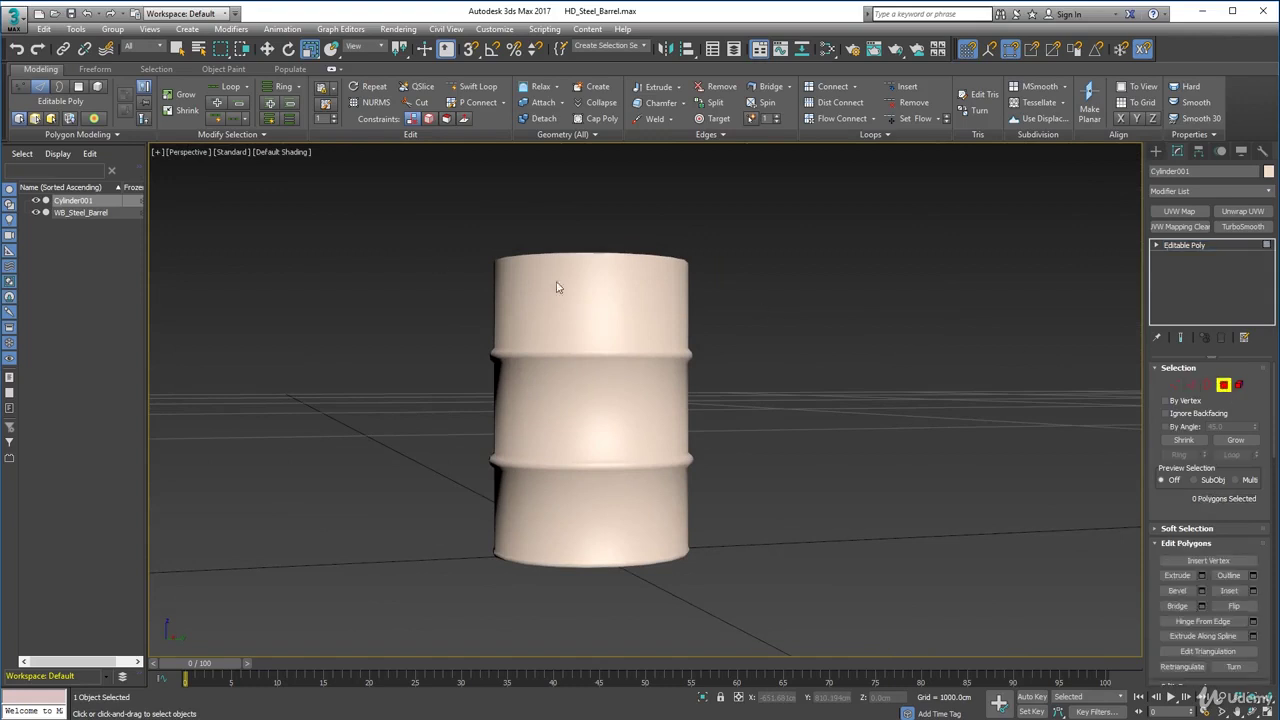
key("ctrl+a")
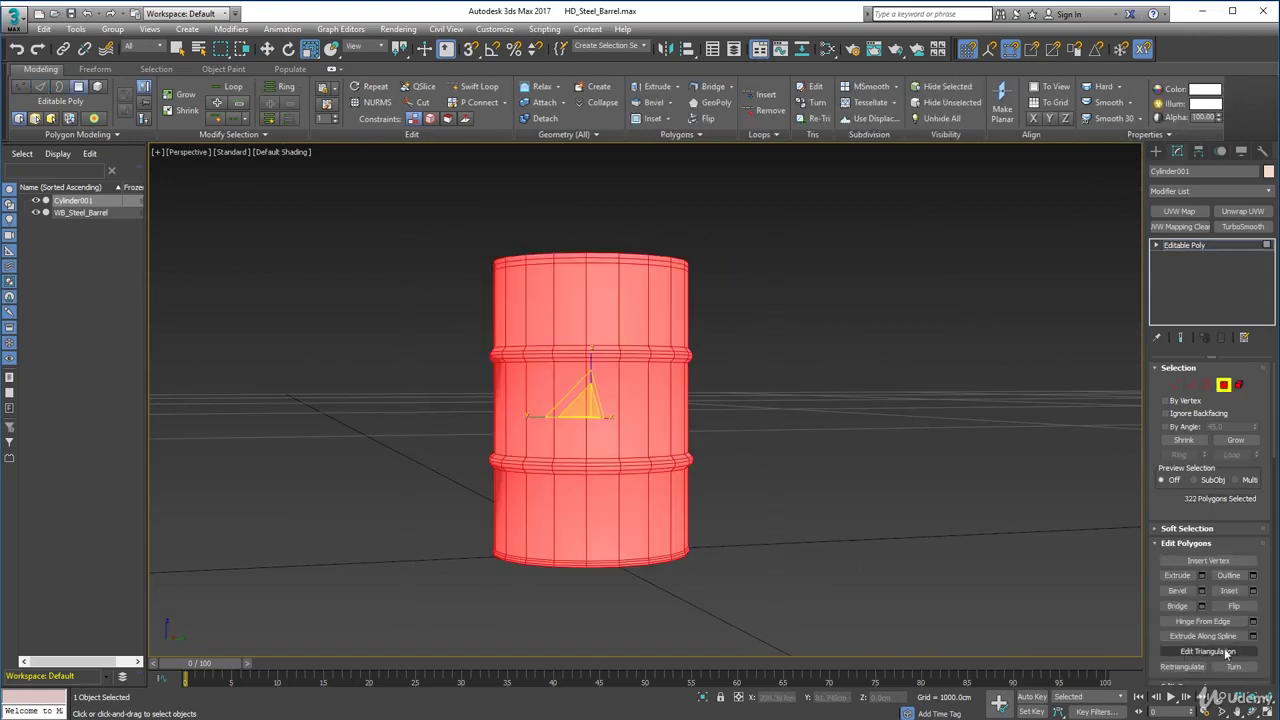
left_click_drag(1262, 636, 1268, 2)
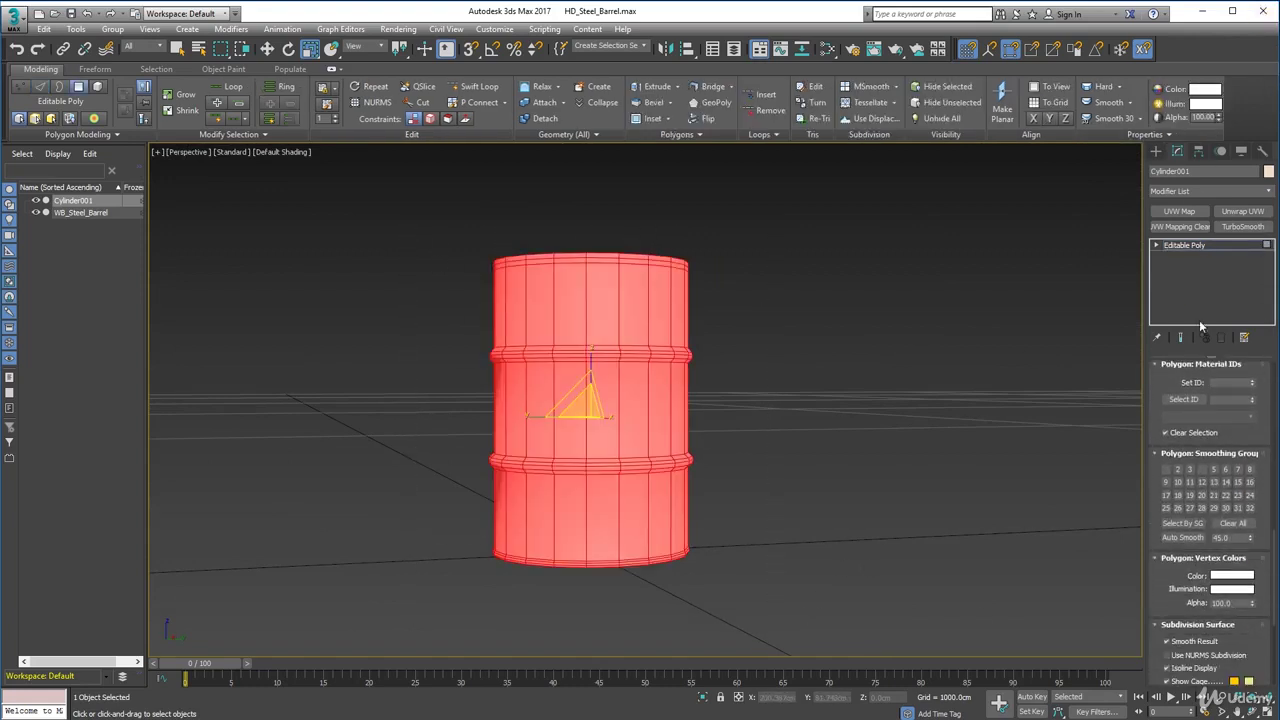
left_click(1183, 537)
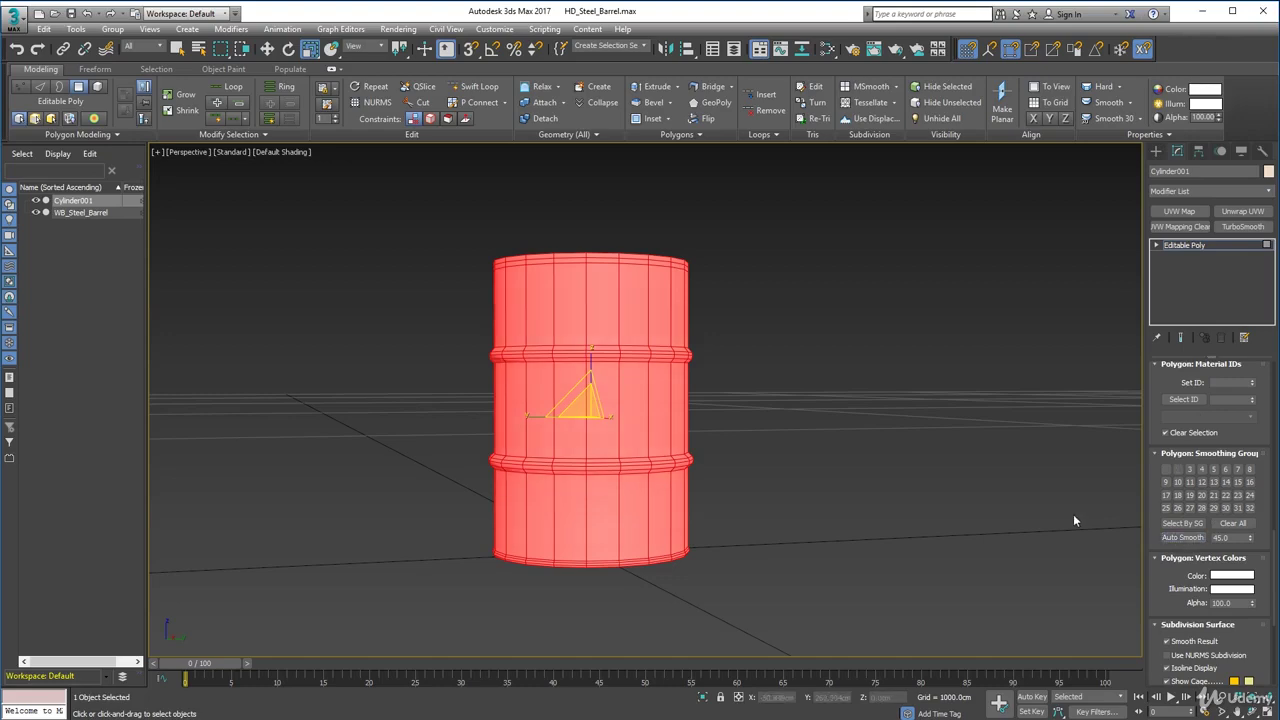
left_click(900, 494)
Select the polygon band of the bottom rim and assign it to smoothing group 1 only.
scroll(878, 488, "down", 4)
middle_click_drag(830, 471, 723, 504)
middle_click_drag(723, 504, 695, 501, "alt")
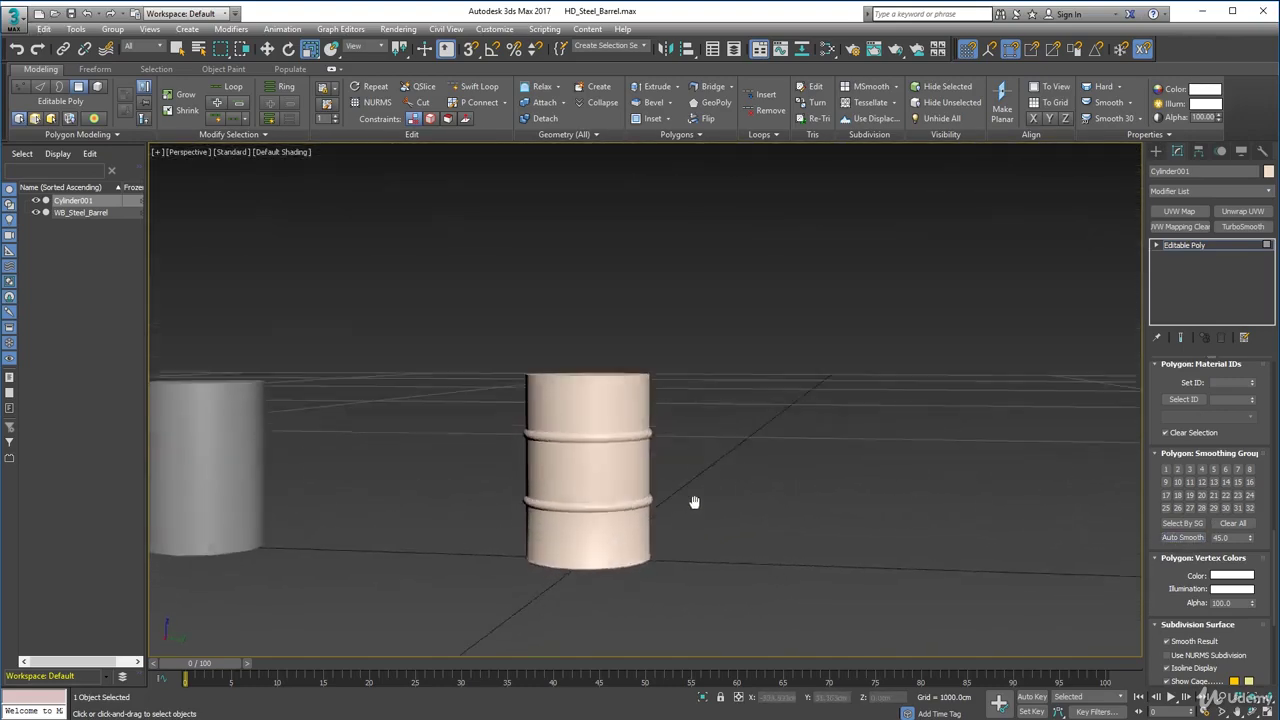
scroll(611, 591, "up", 5)
middle_click_drag(528, 550, 558, 575, "alt")
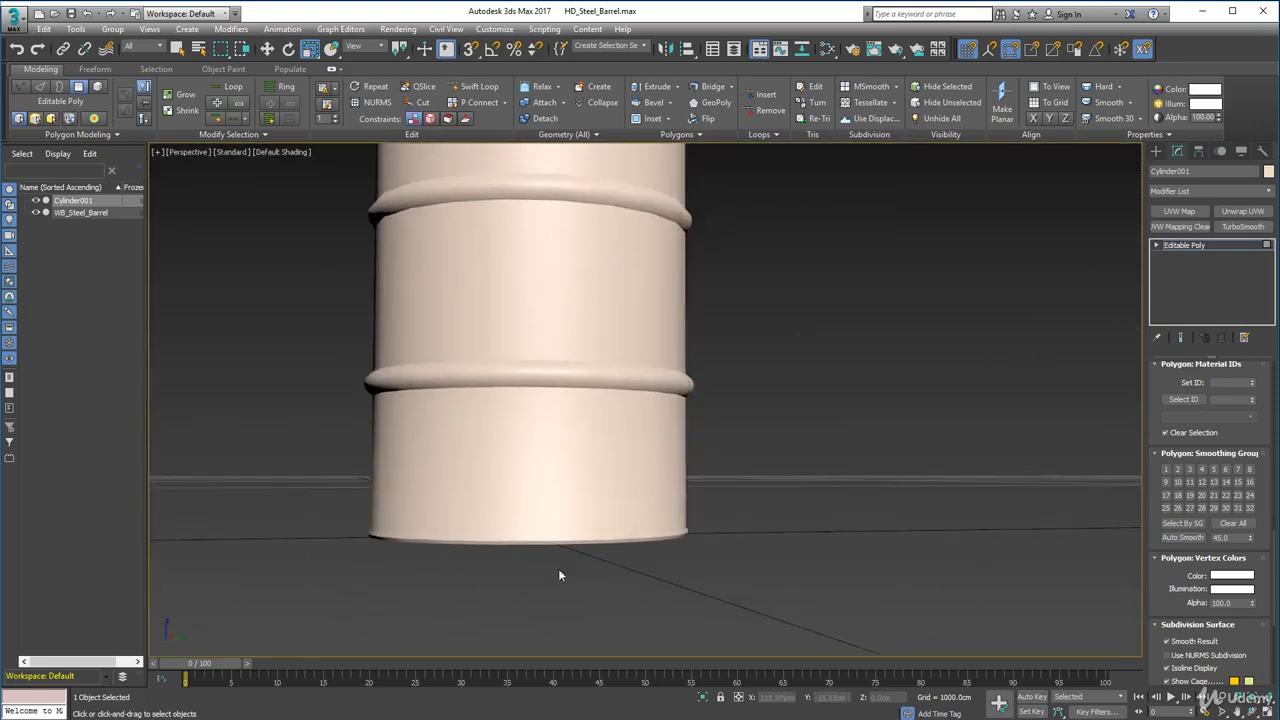
scroll(1156, 392, "up", 5)
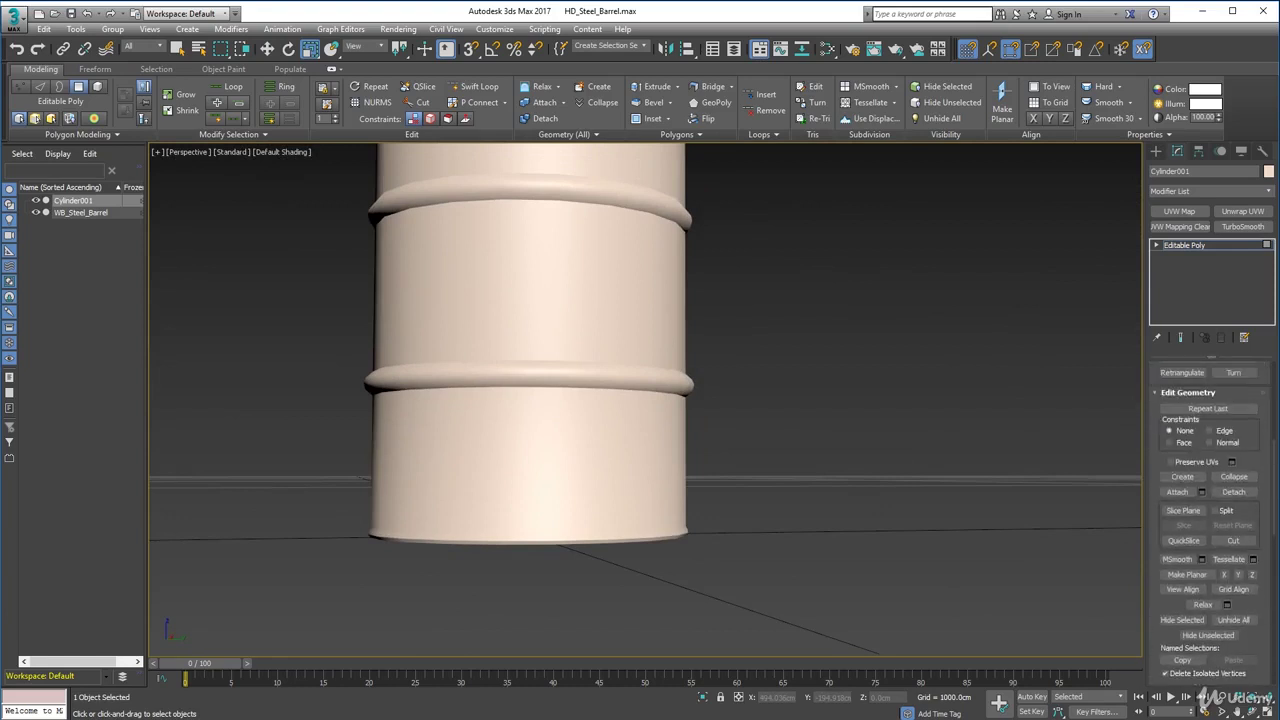
scroll(1259, 442, "up", 6)
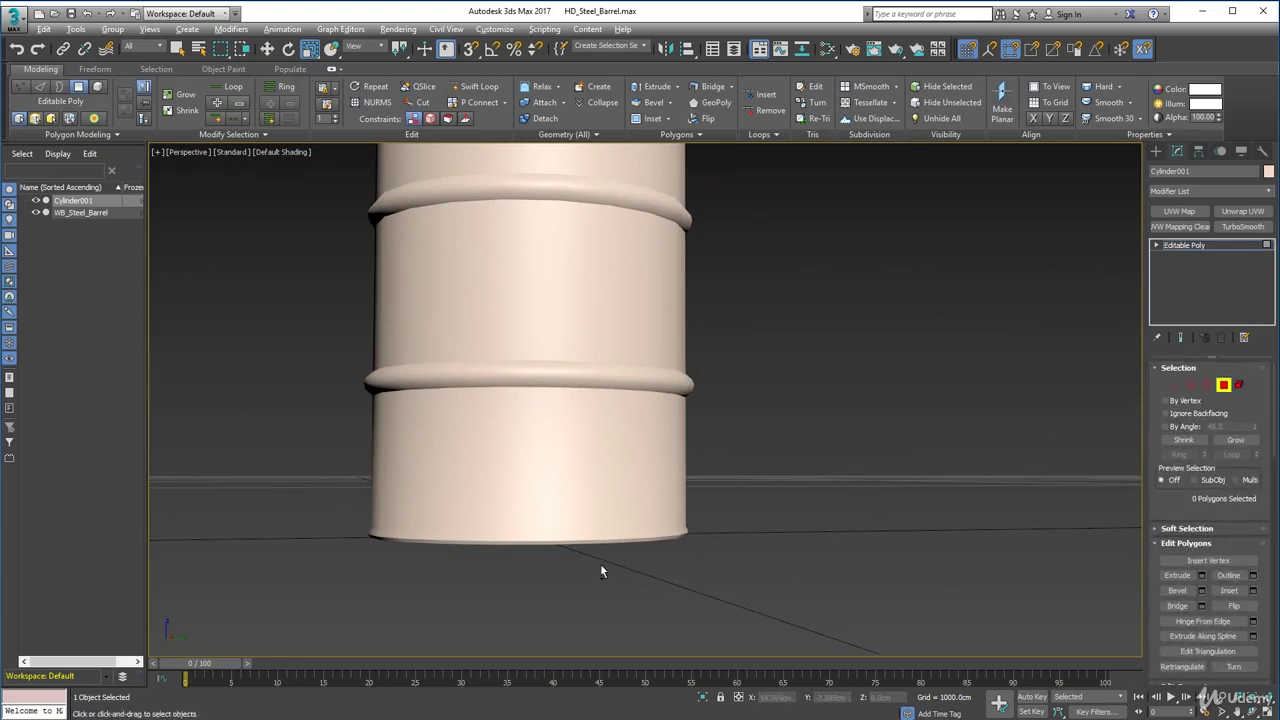
middle_click_drag(600, 565, 597, 596, "alt")
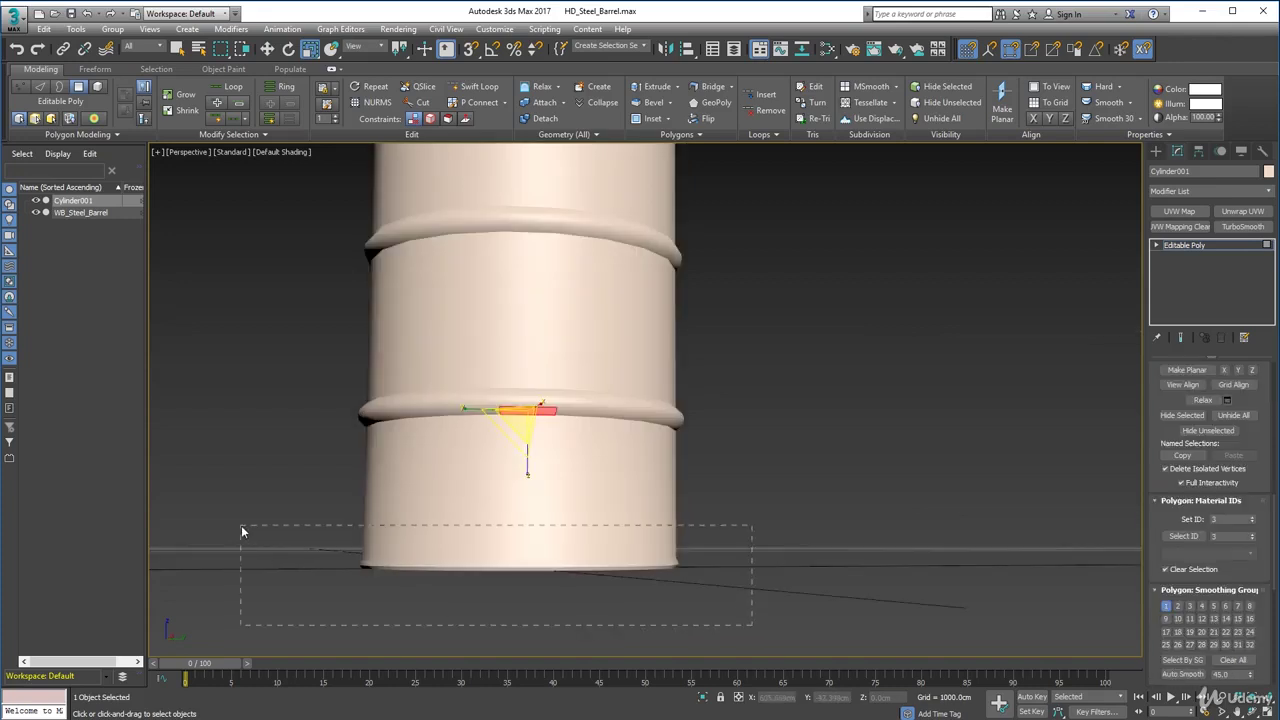
left_click_drag(241, 526, 380, 517)
left_click_drag(802, 556, 804, 552)
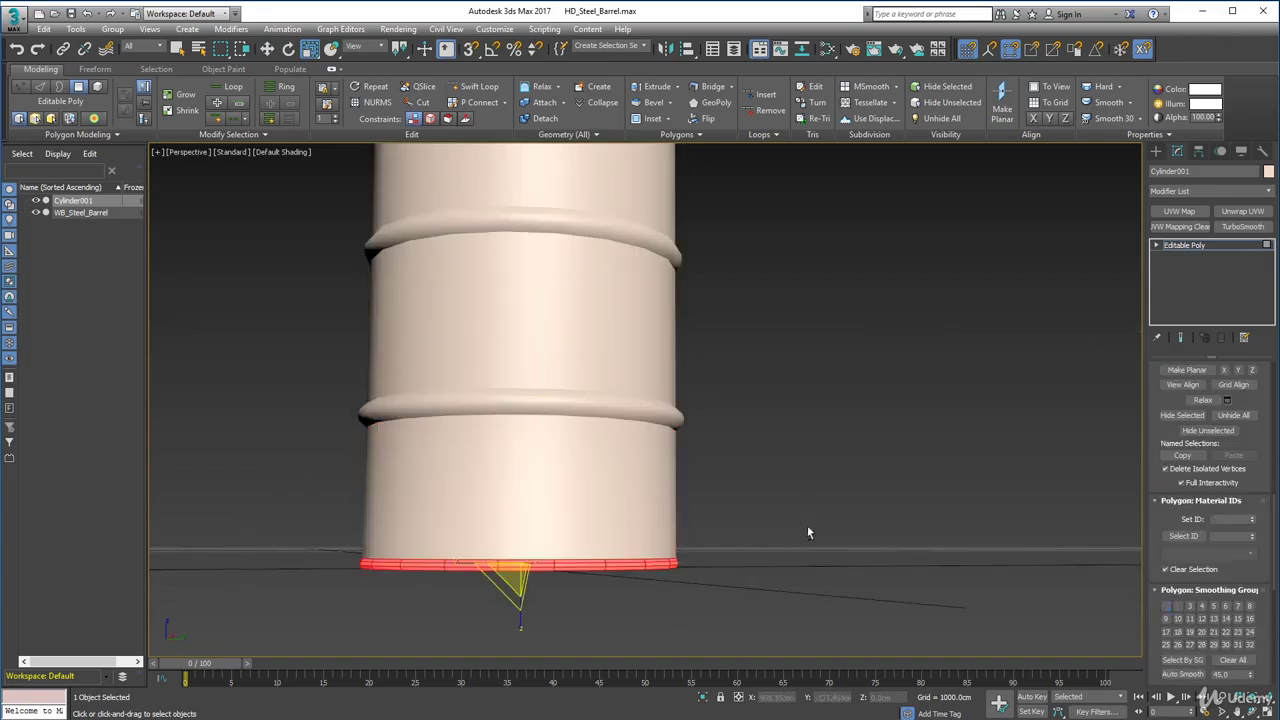
left_click(1166, 606)
left_click(1180, 607)
left_click(1179, 608)
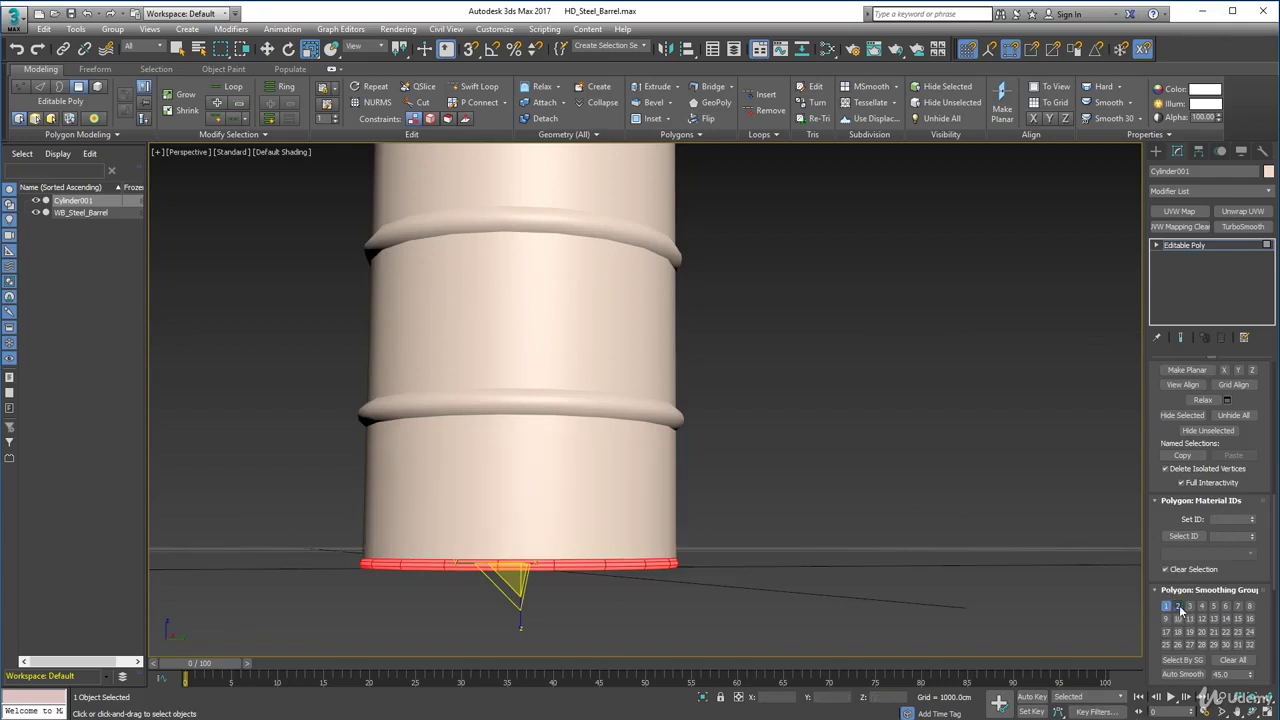
left_click(809, 600)
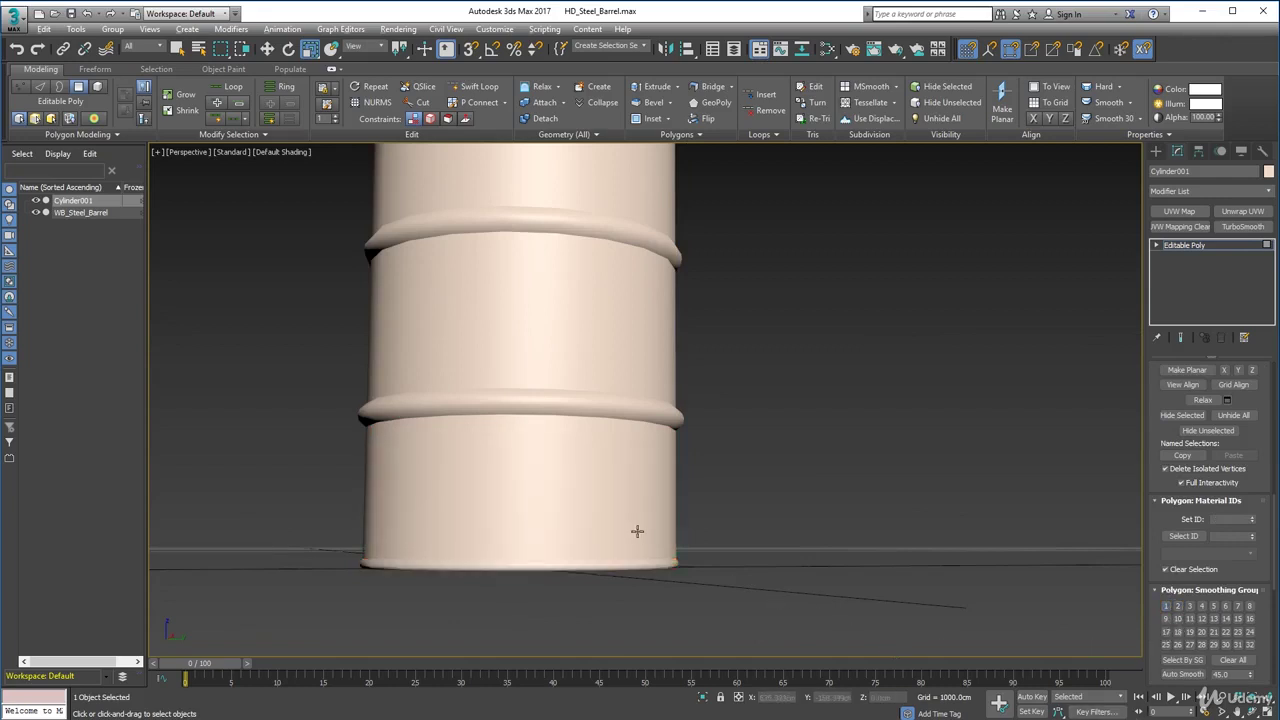
Leave polygon editing and inspect the barrel's smoothing from above, along the body and at the top rim.
middle_click_drag(637, 529, 610, 566, "alt")
scroll(611, 567, "down", 5)
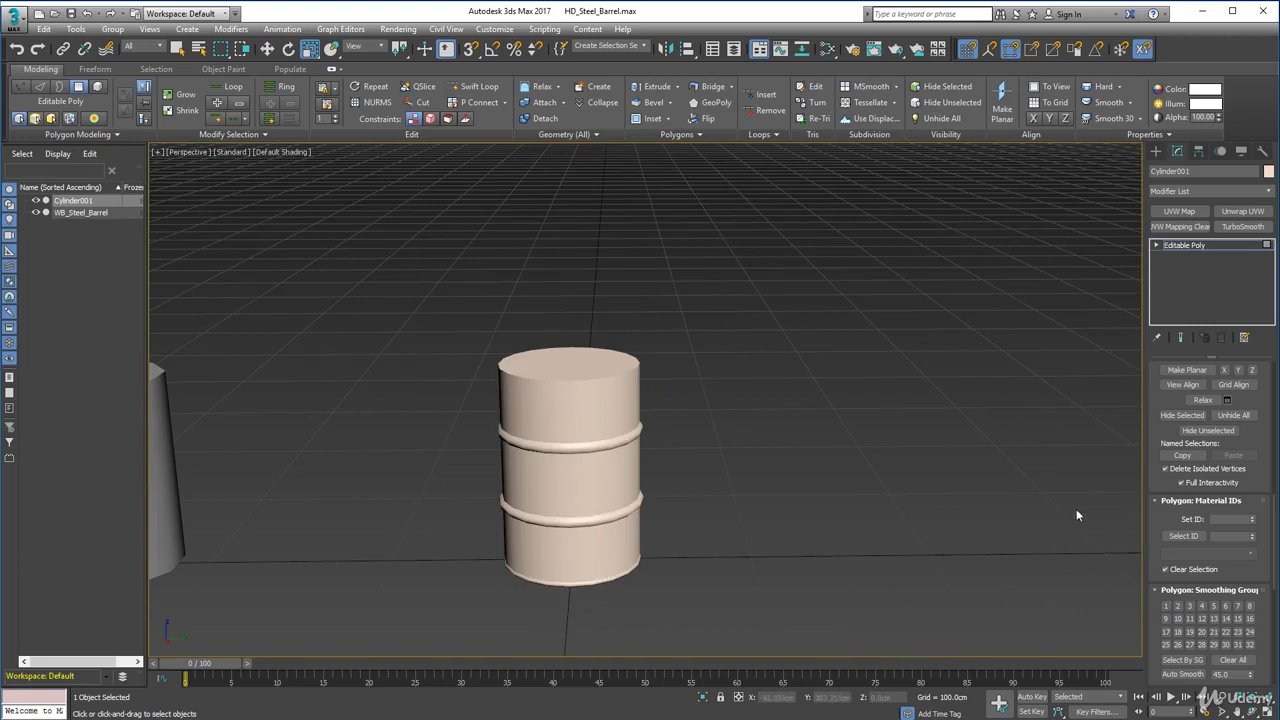
scroll(1261, 433, "up", 5)
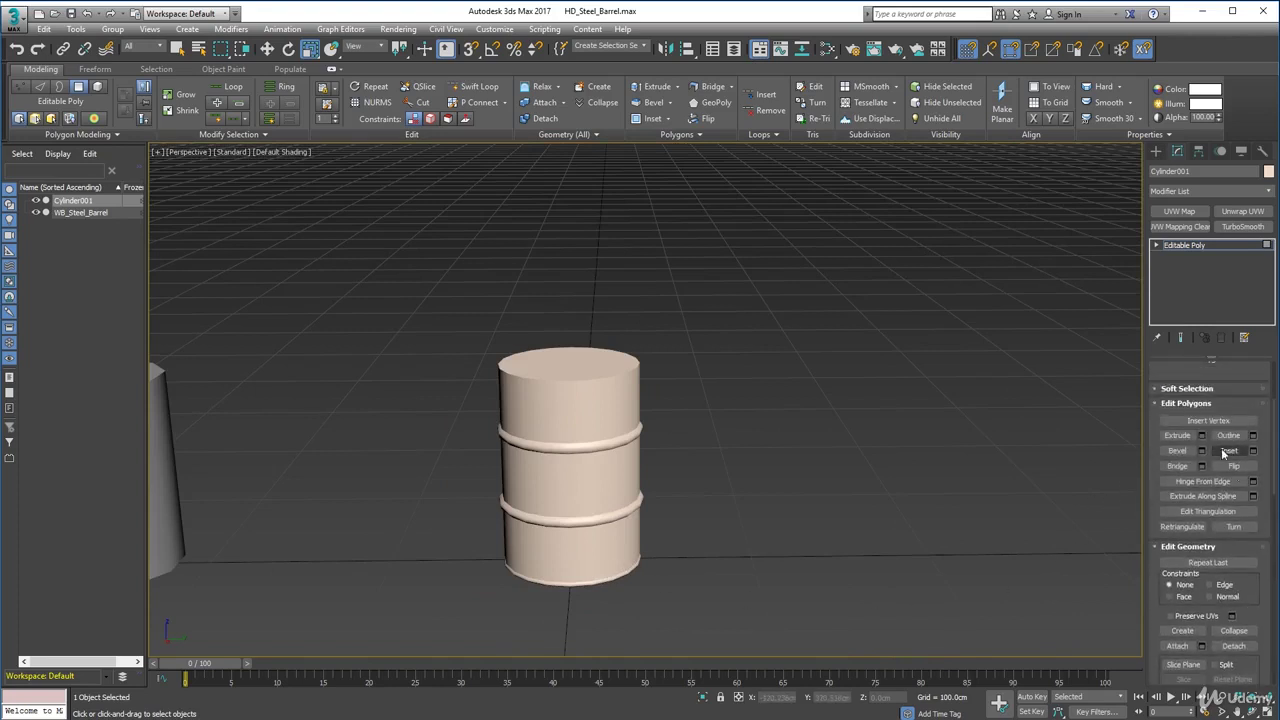
scroll(1258, 425, "up", 3)
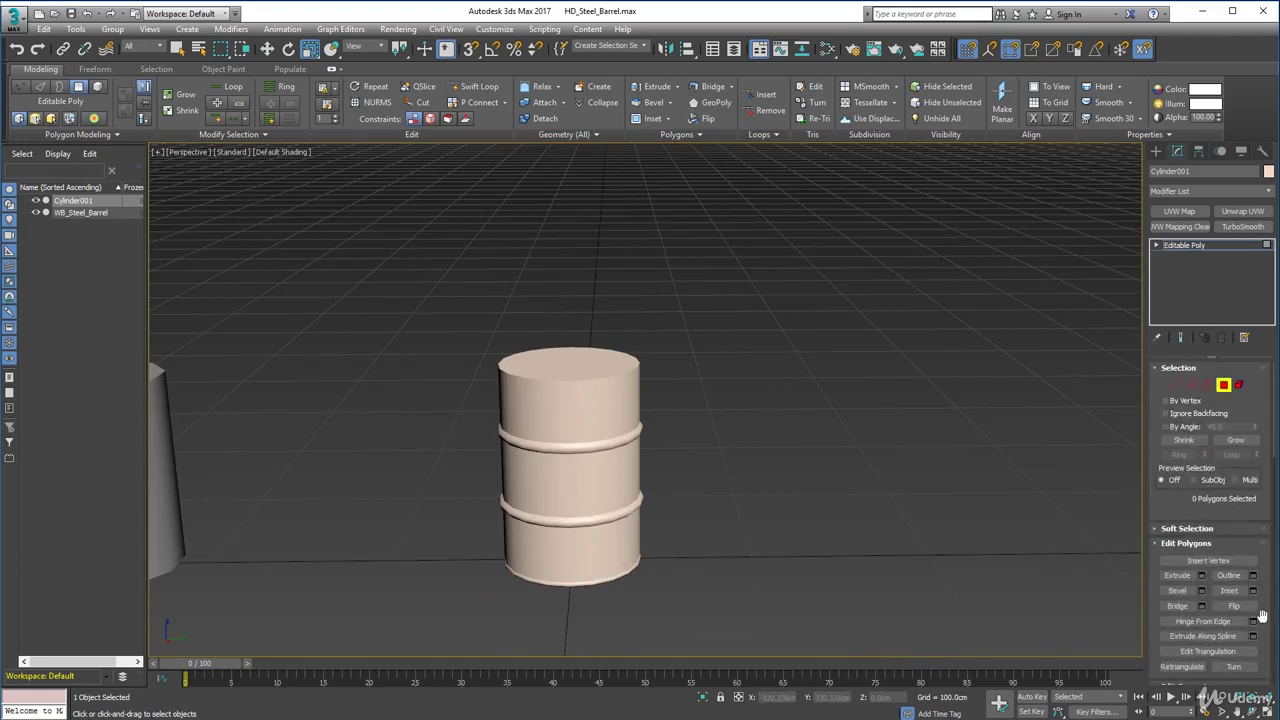
left_click(1224, 386)
middle_click_drag(565, 622, 569, 563, "alt")
scroll(523, 591, "up", 5)
scroll(540, 591, "down", 6)
scroll(559, 470, "up", 5)
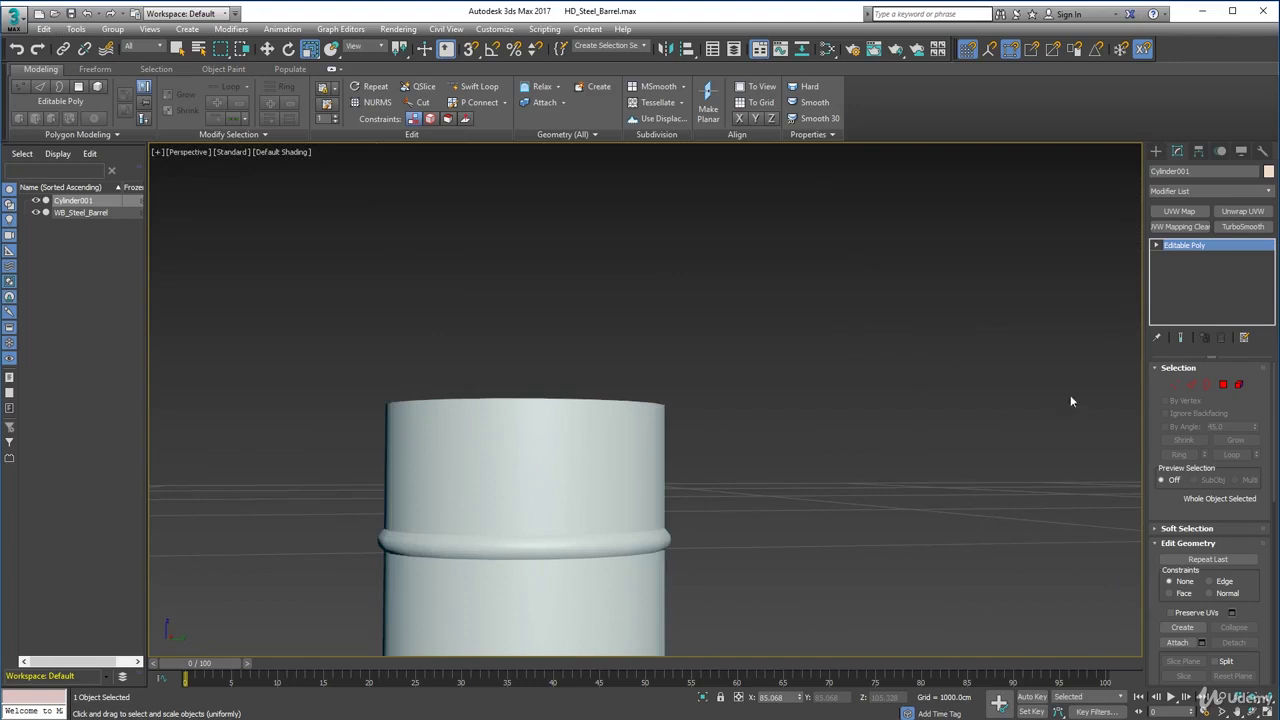
Enter edge editing and show edged faces again for work on the barrel's top rim.
left_click(1191, 386)
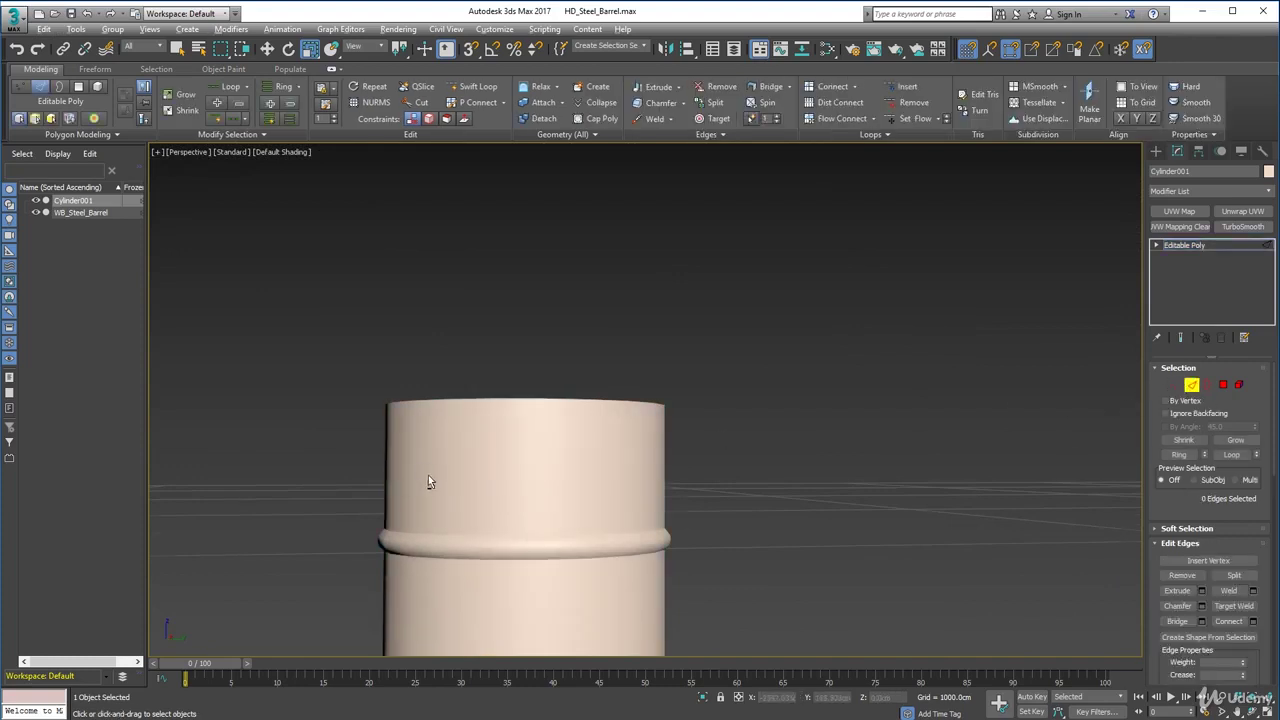
middle_click_drag(428, 482, 471, 413, "alt")
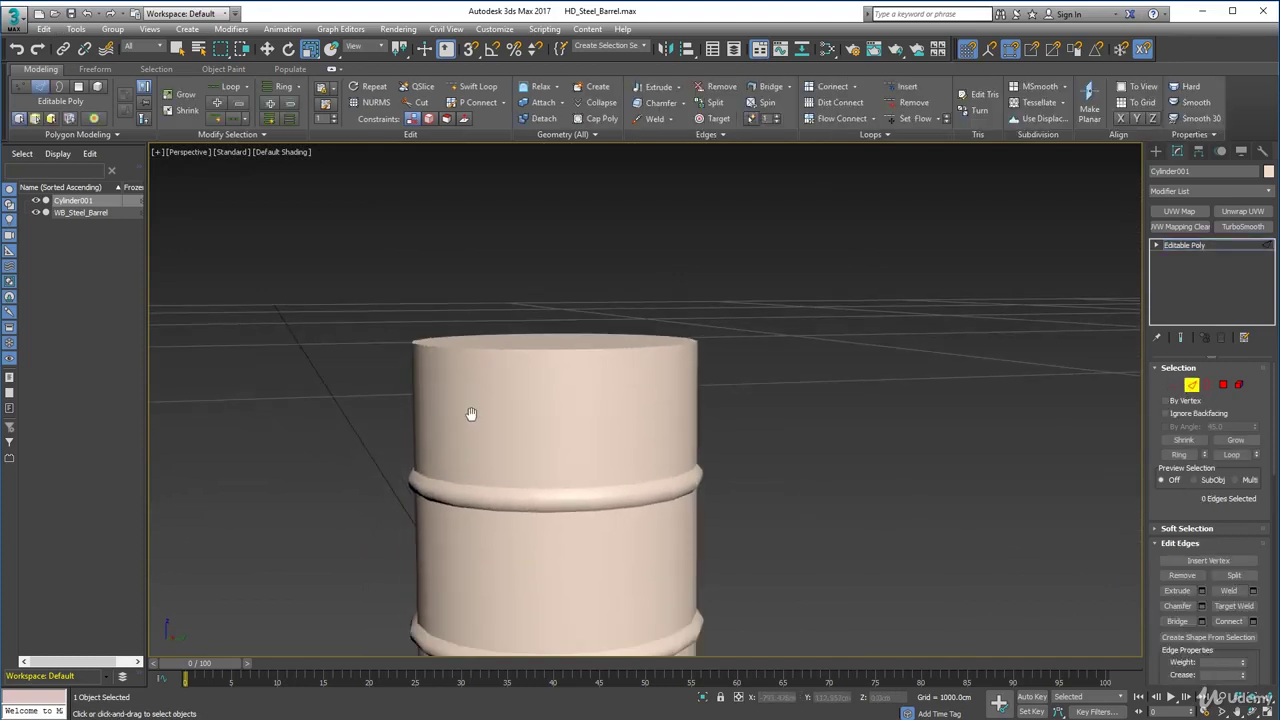
left_click(283, 152)
left_click(335, 286)
scroll(530, 405, "down", 2)
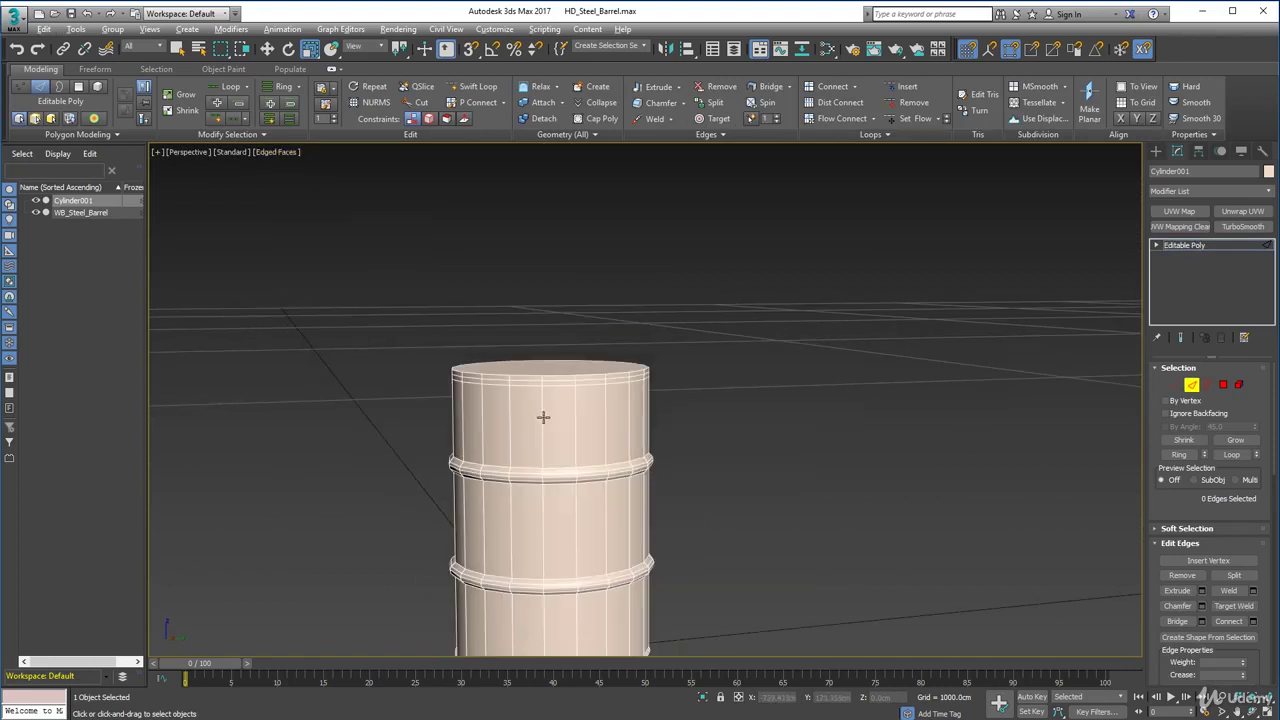
scroll(510, 375, "up", 5)
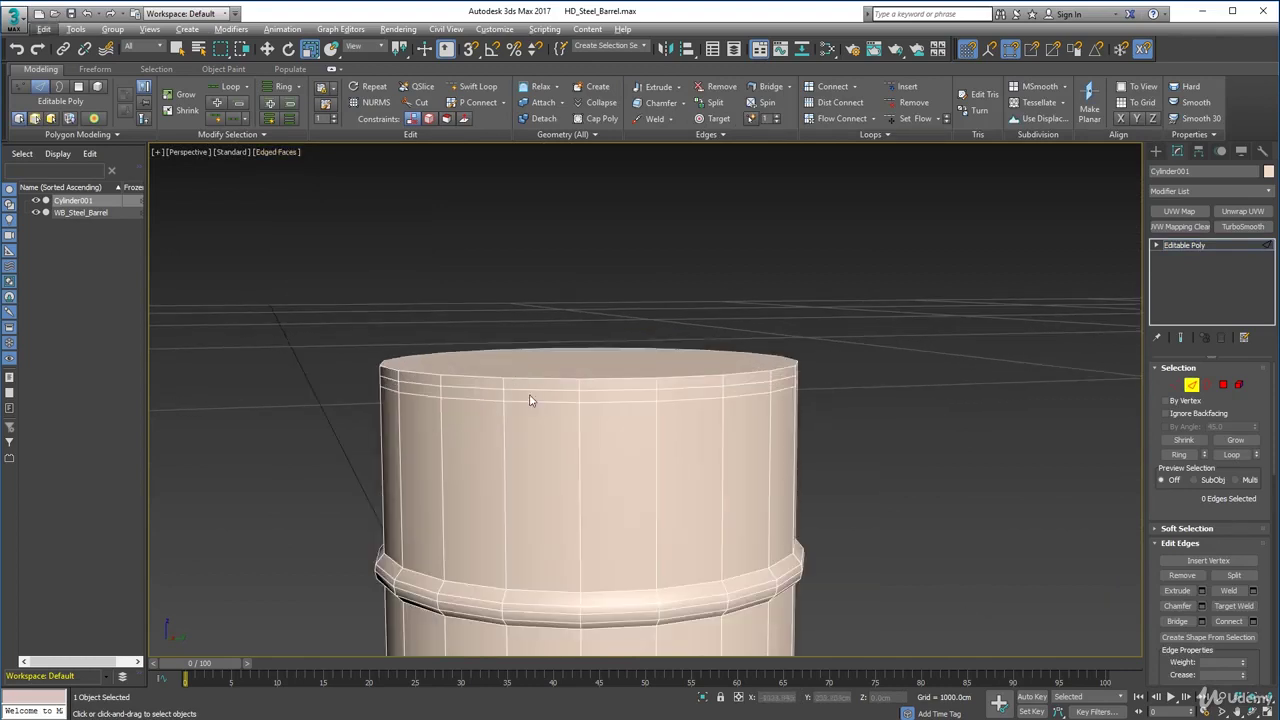
Move the edge loop just below the barrel's top edge down along Z to about 110 cm.
double_click(532, 391)
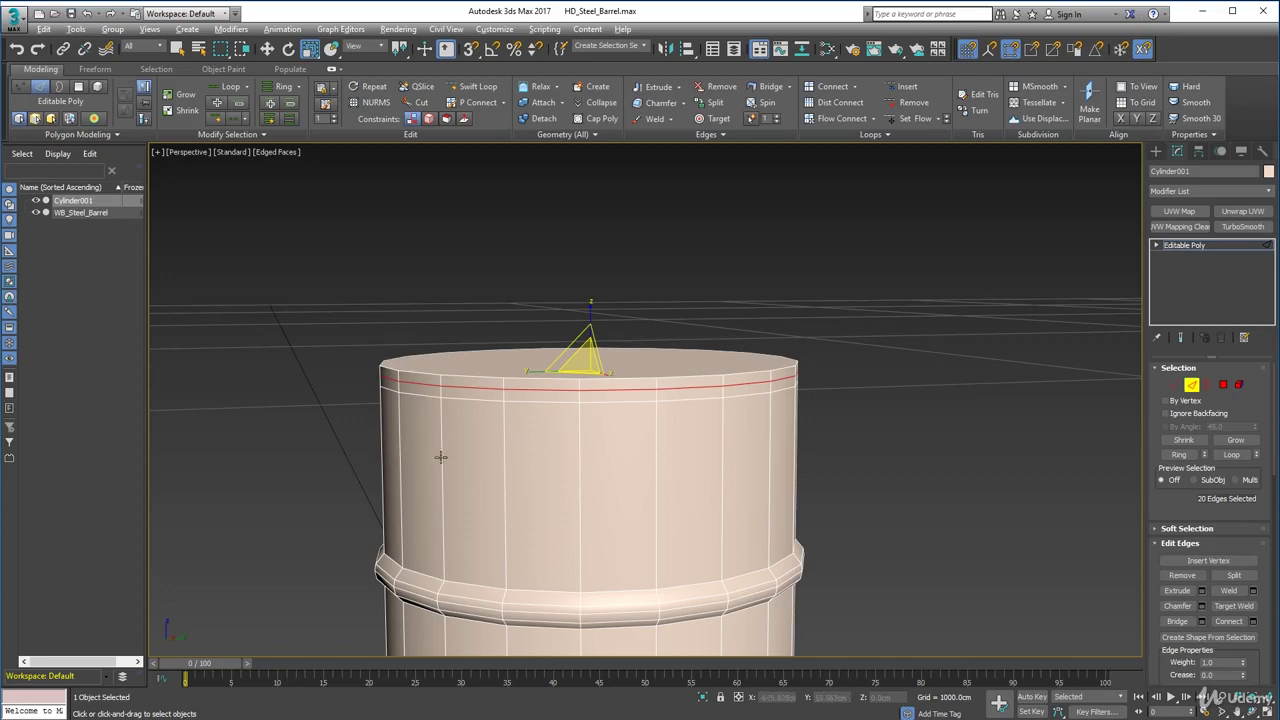
mouse_move(441, 457)
middle_mouse_down("alt")
mouse_move(471, 460)
mouse_move(428, 477)
middle_mouse_up("alt")
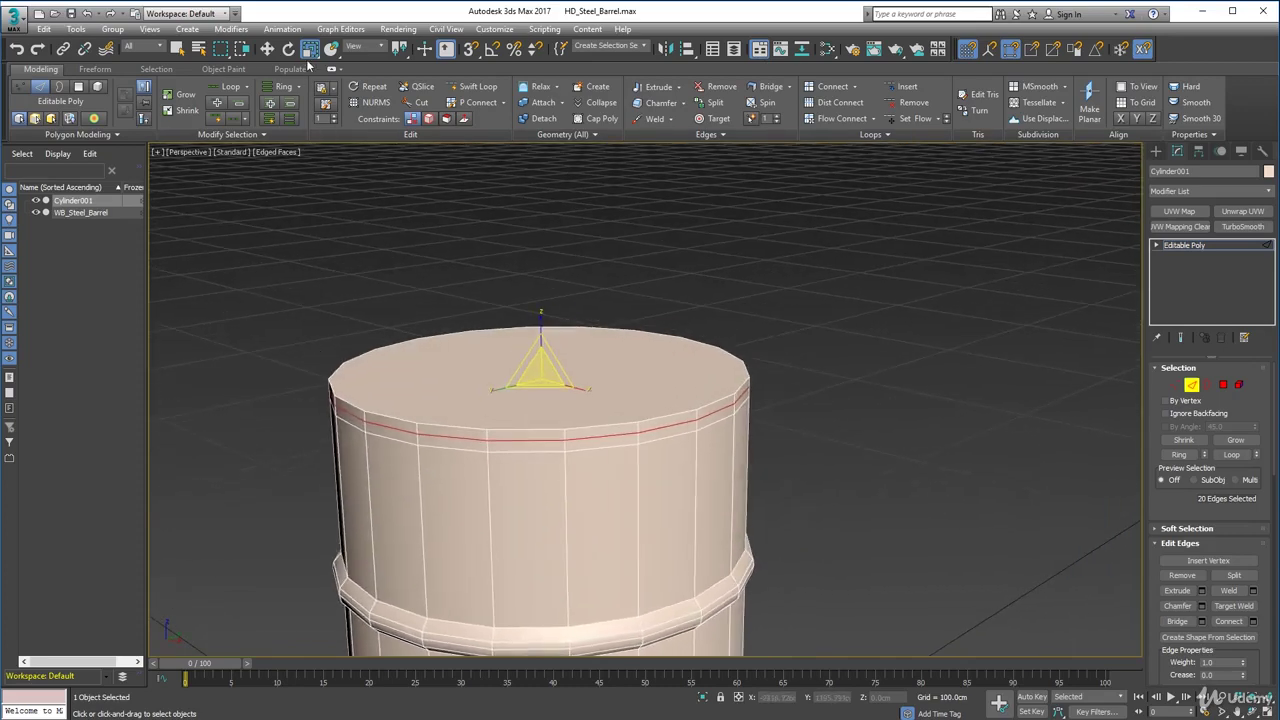
left_click(267, 49)
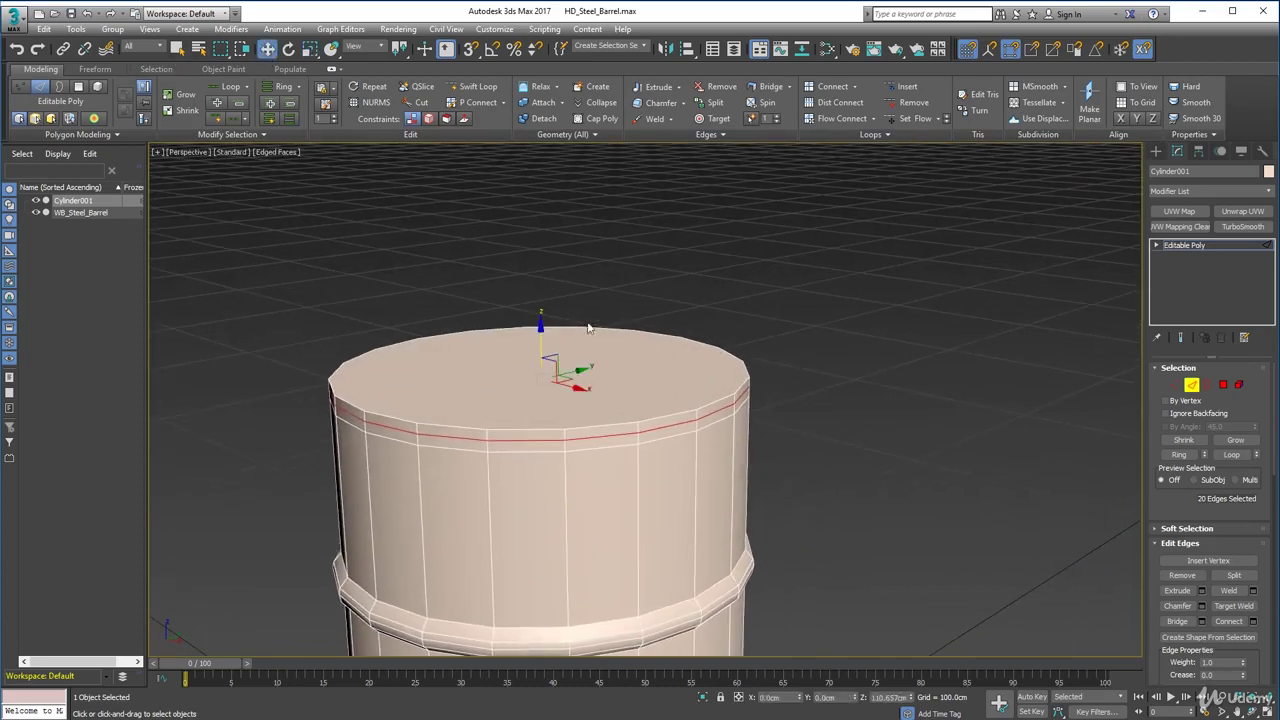
left_click_drag(540, 329, 540, 334)
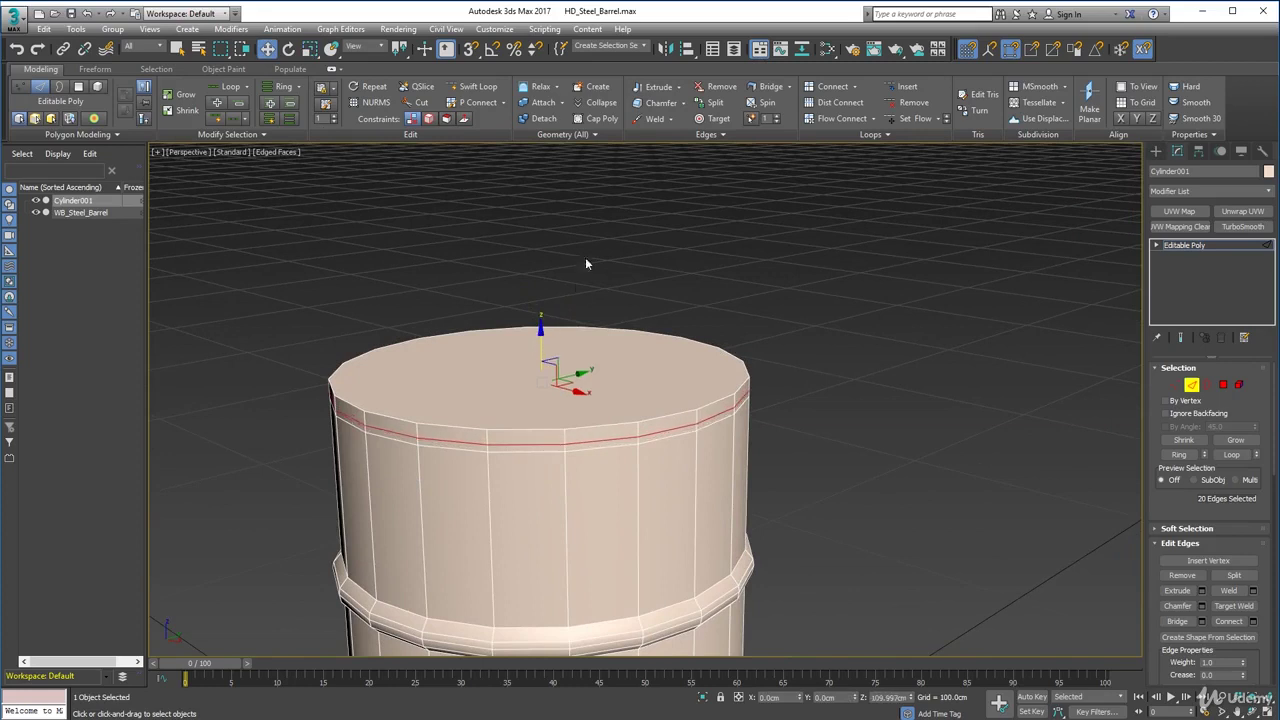
Add an edge loop with Swift Loop between the barrel's top edge and the loop just moved, and leave edge editing.
left_click(476, 86)
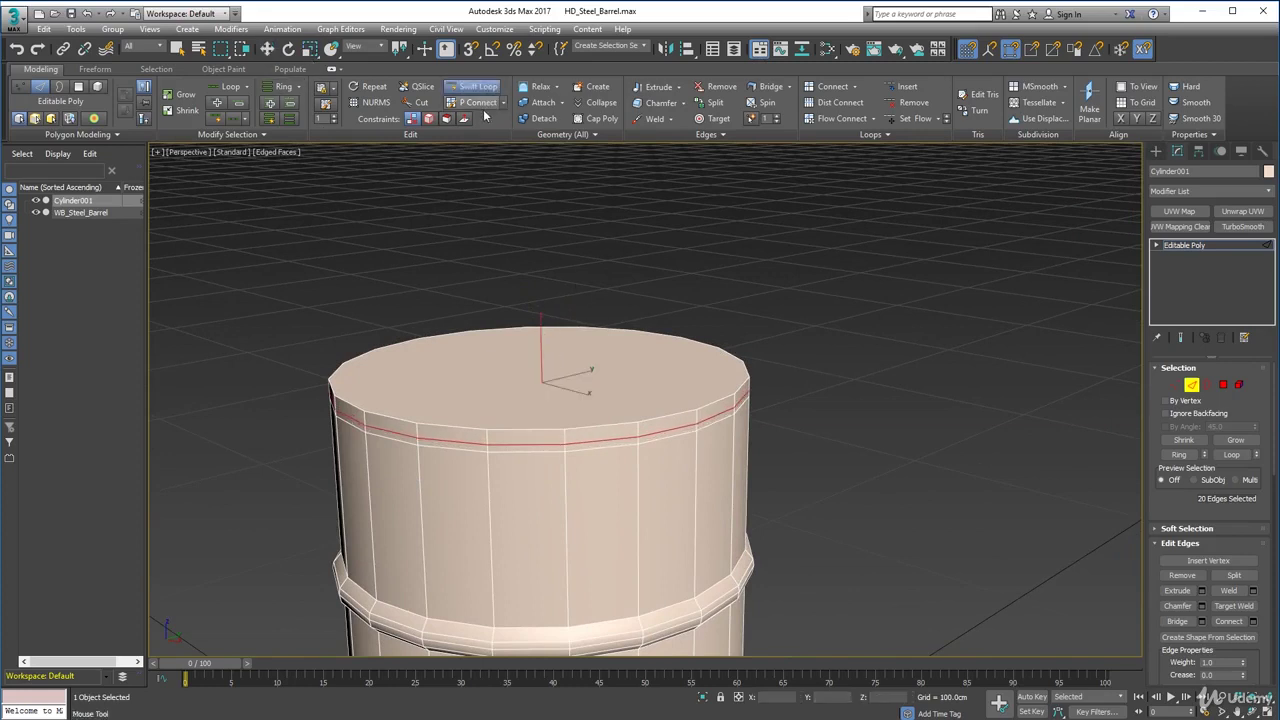
left_click(563, 436)
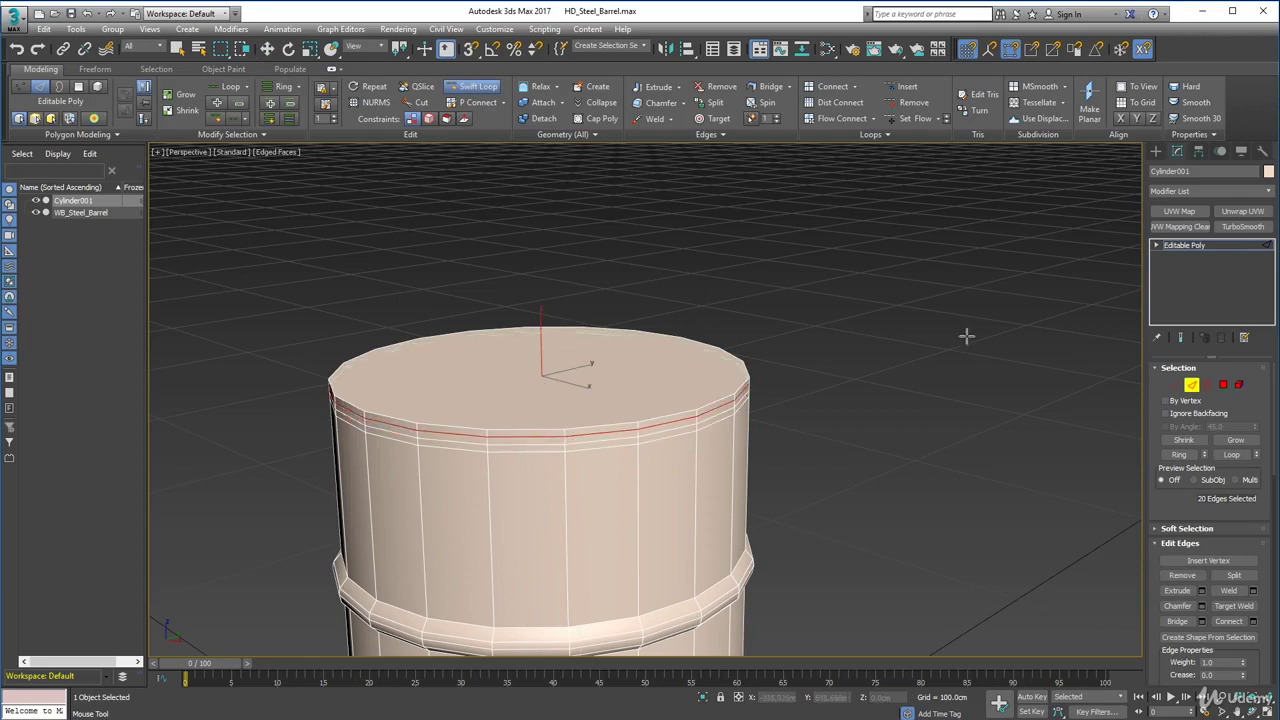
left_click(1190, 386)
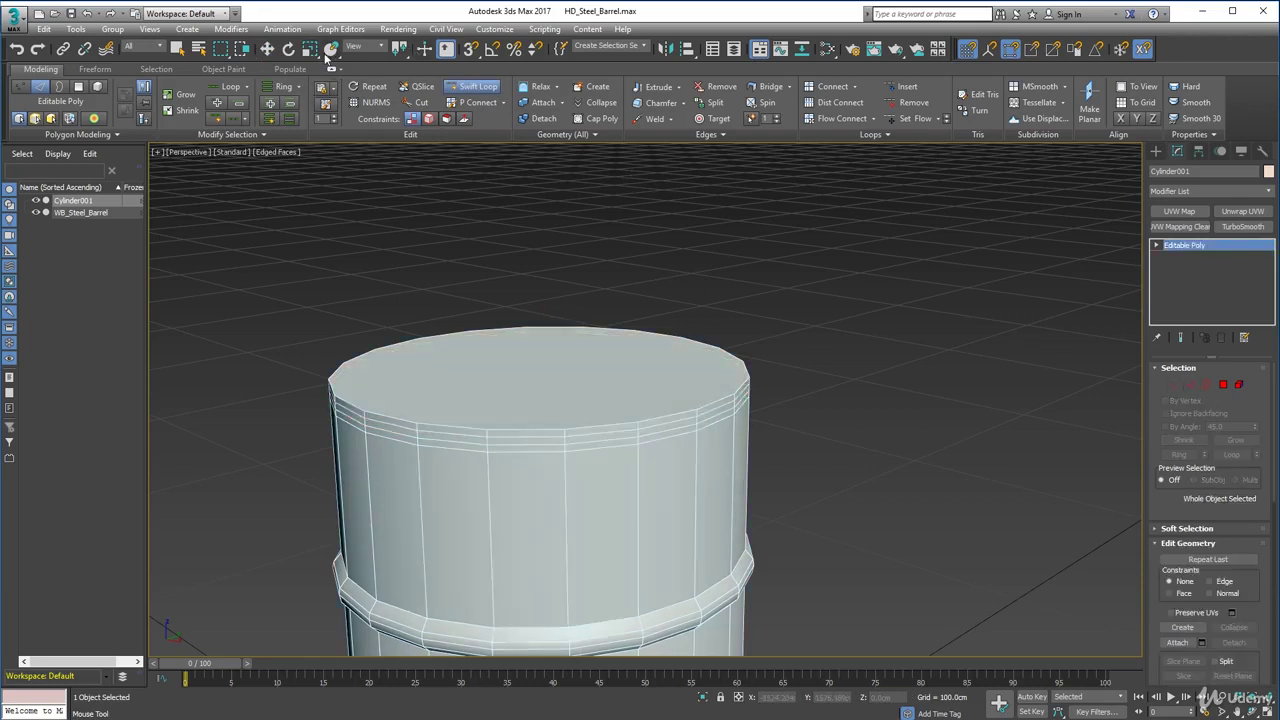
Select the middle edge loop below the barrel's top edge in edge editing and scale it uniformly to about 101.6%.
key("w")
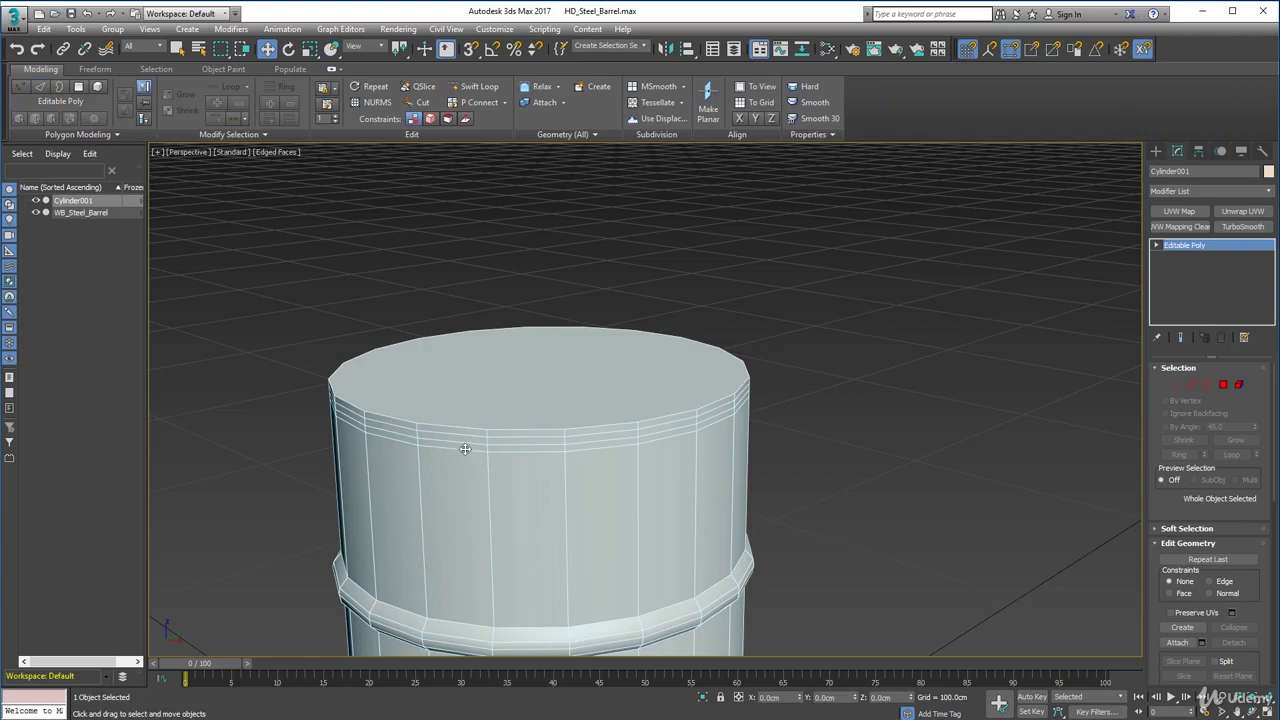
left_click(1191, 385)
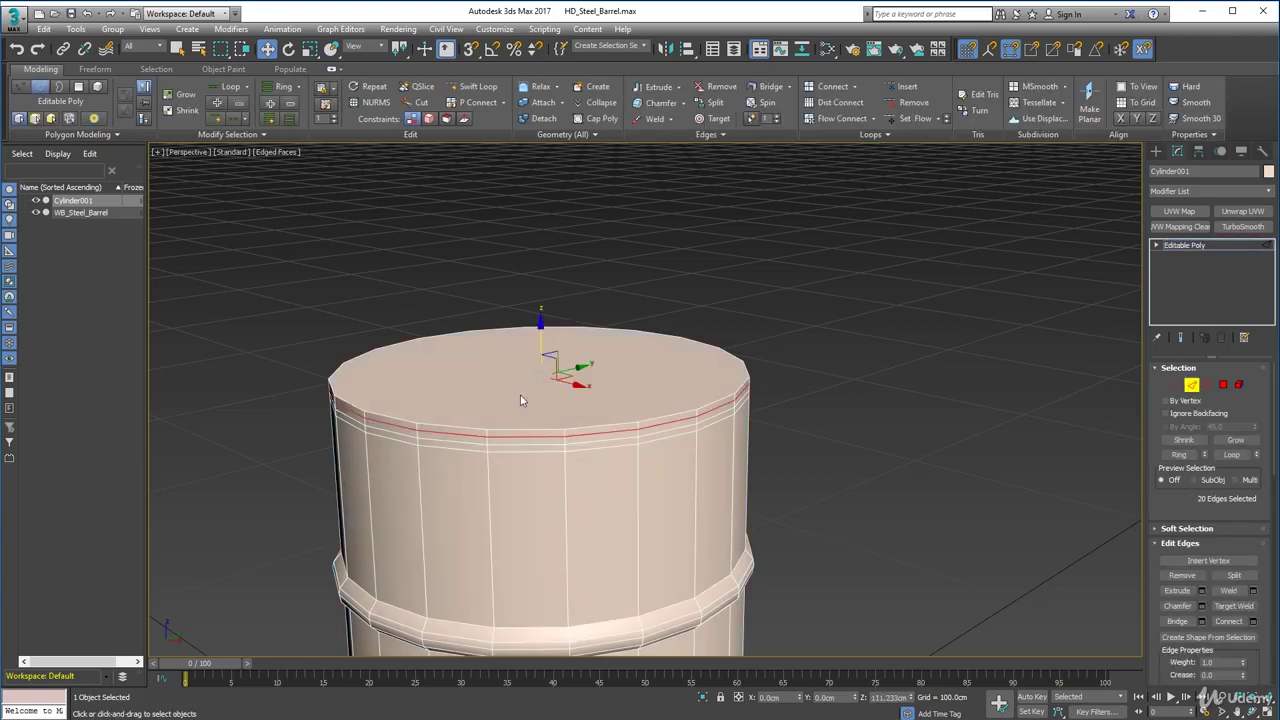
double_click(380, 430)
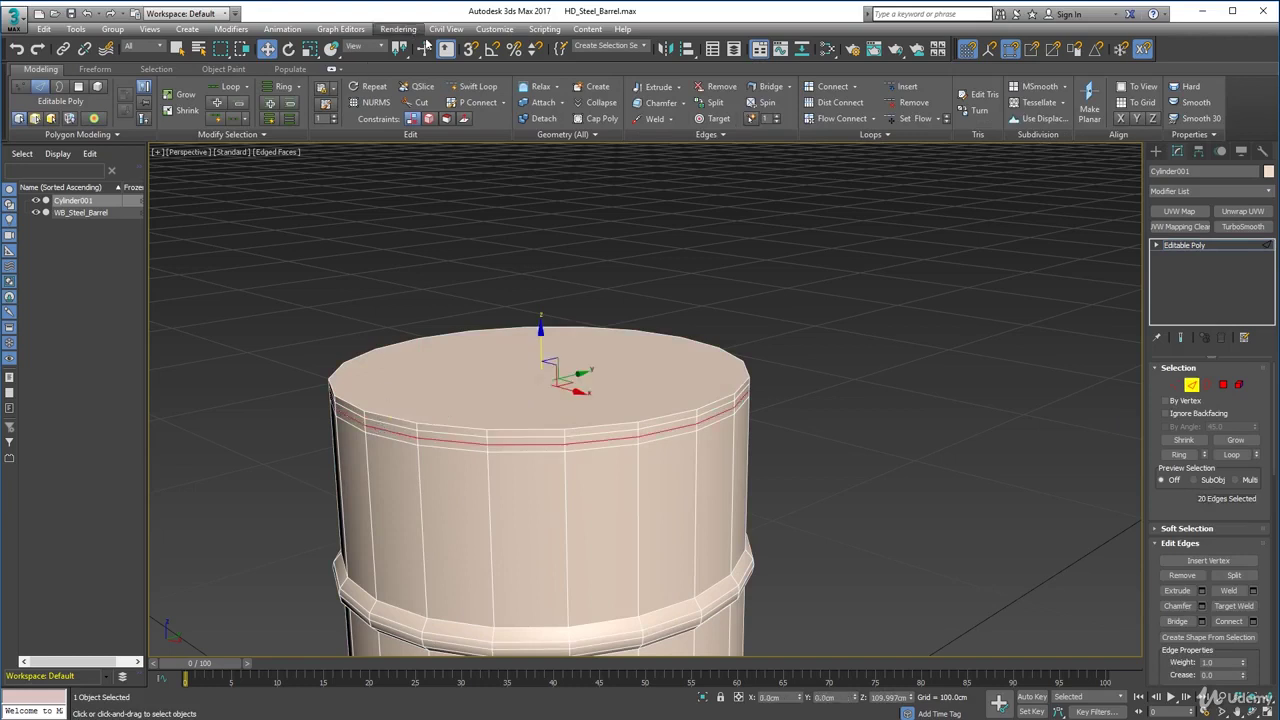
right_click(310, 49)
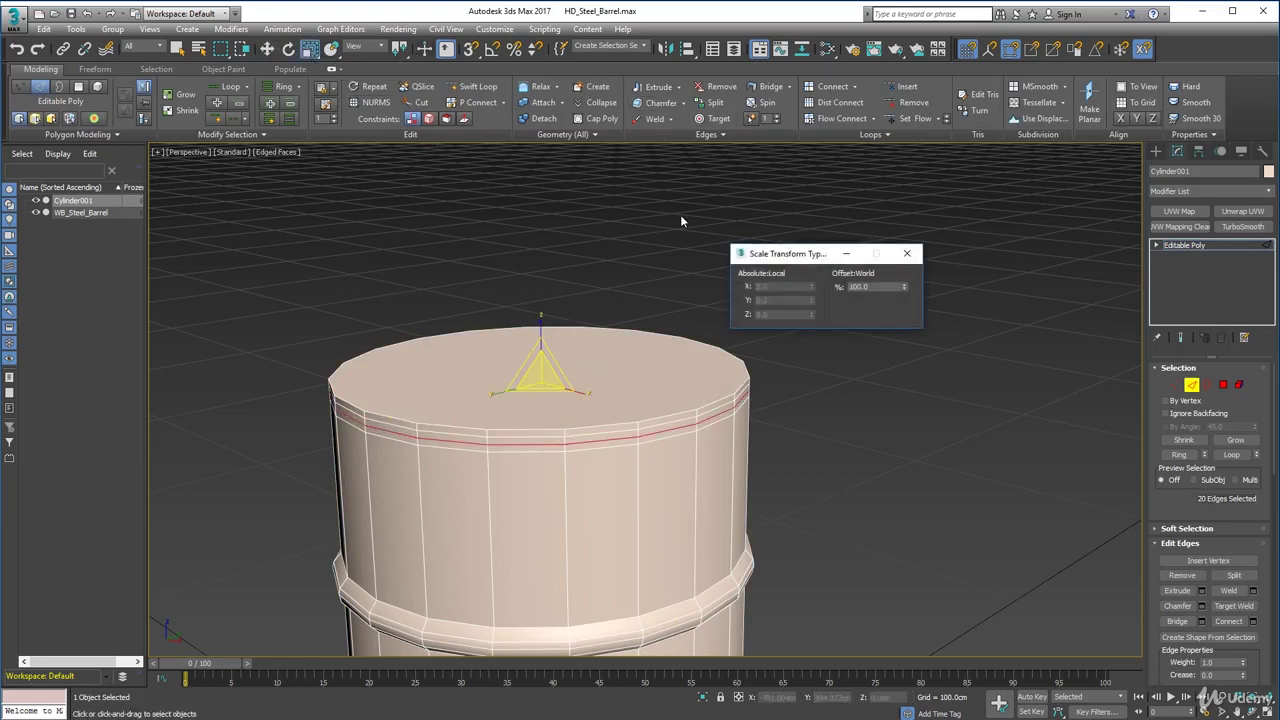
left_click_drag(904, 290, 904, 274)
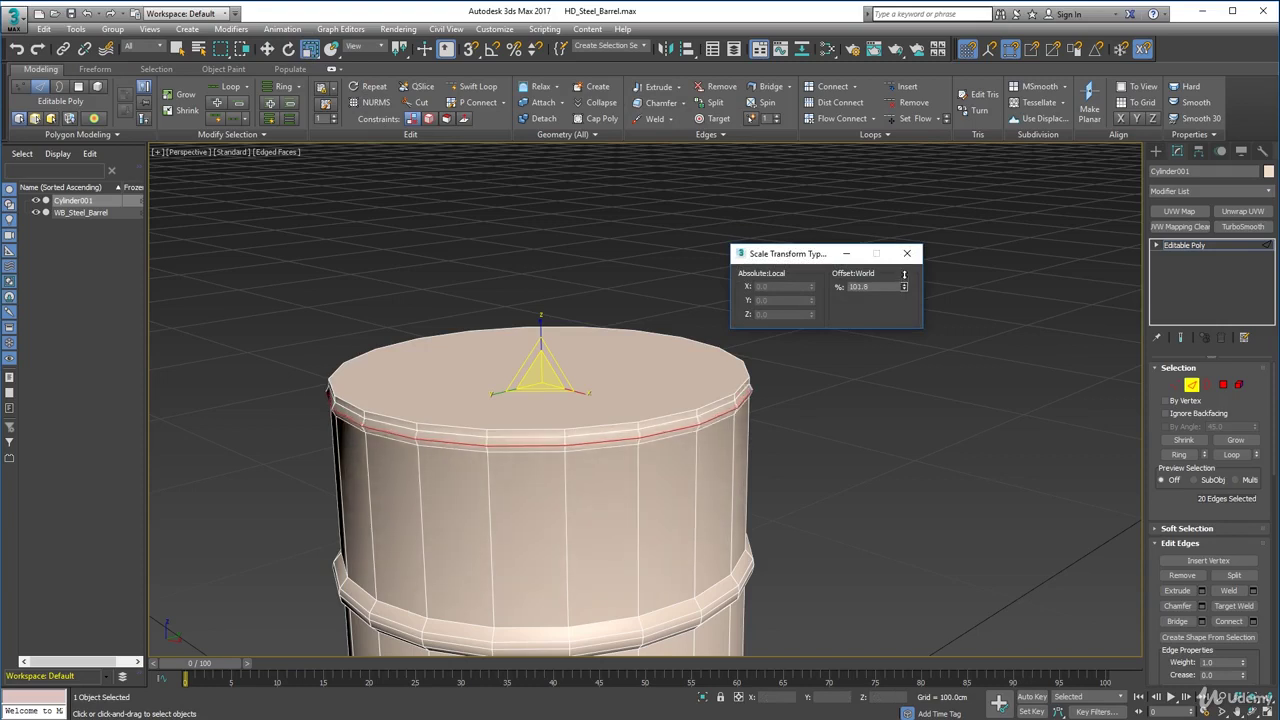
left_click(907, 253)
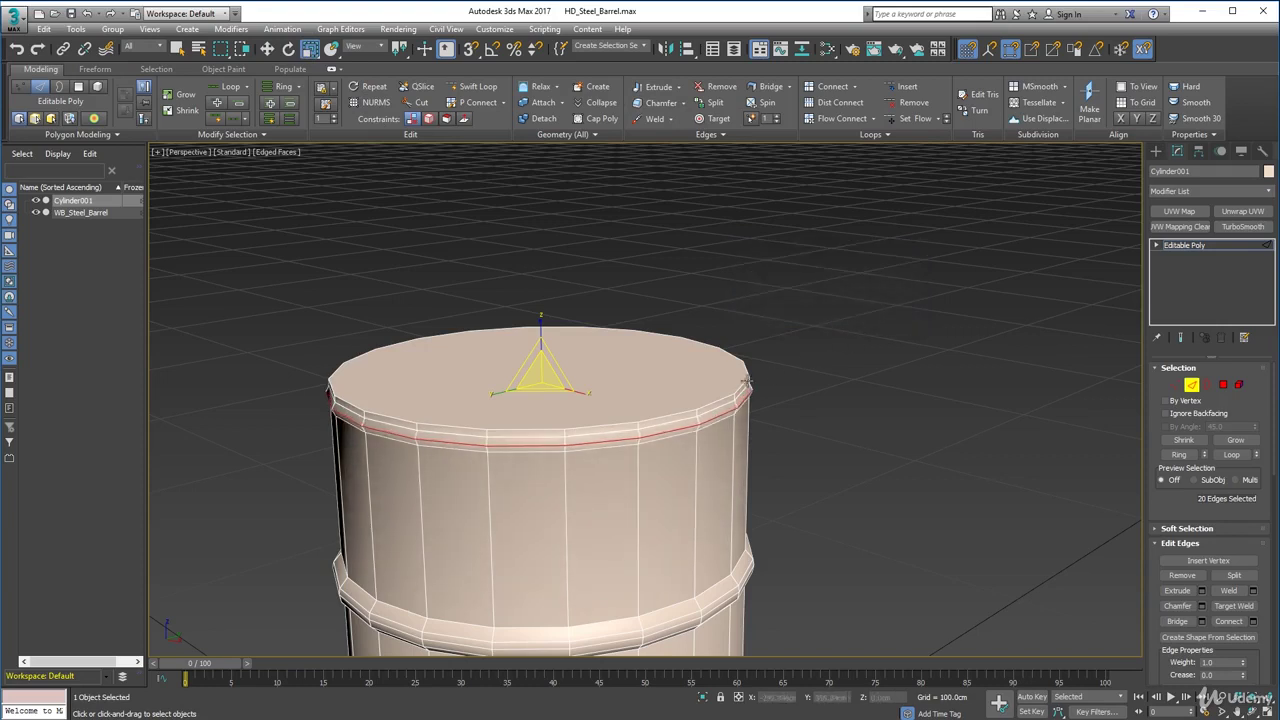
Select the edge loop directly below the barrel's top edge and scale it slightly outward to round the top rim.
double_click(713, 408)
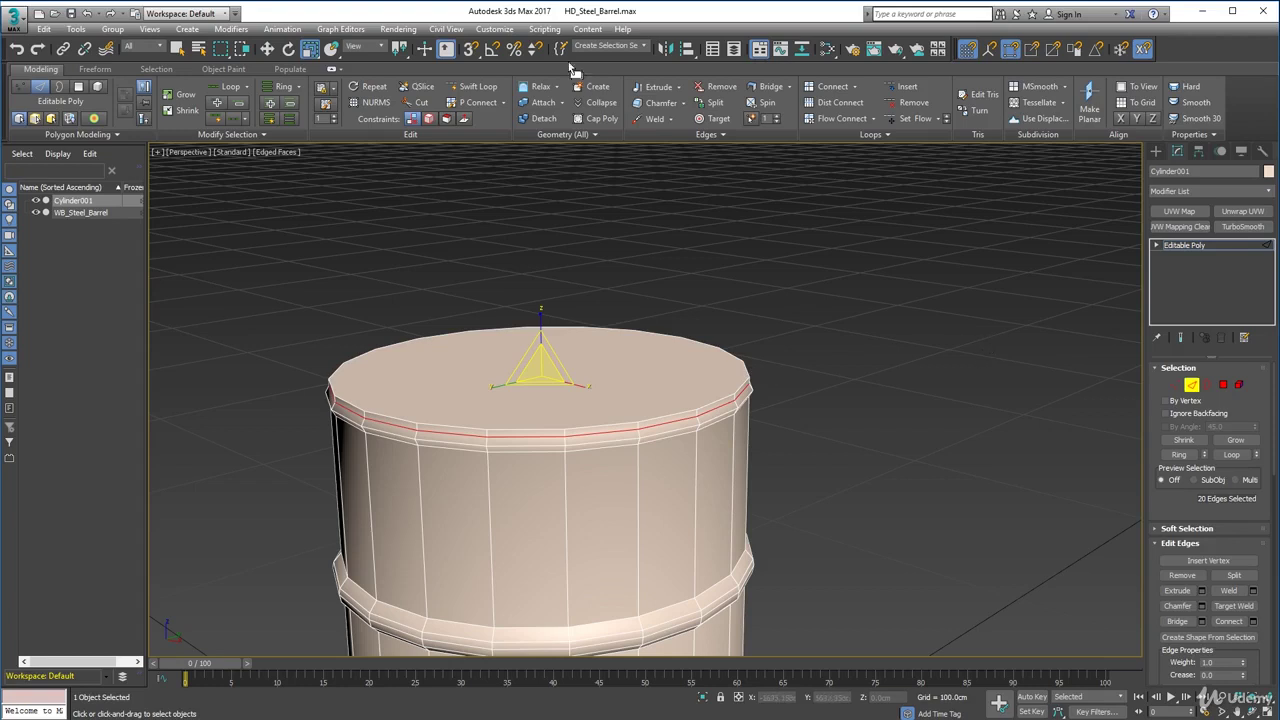
right_click(310, 50)
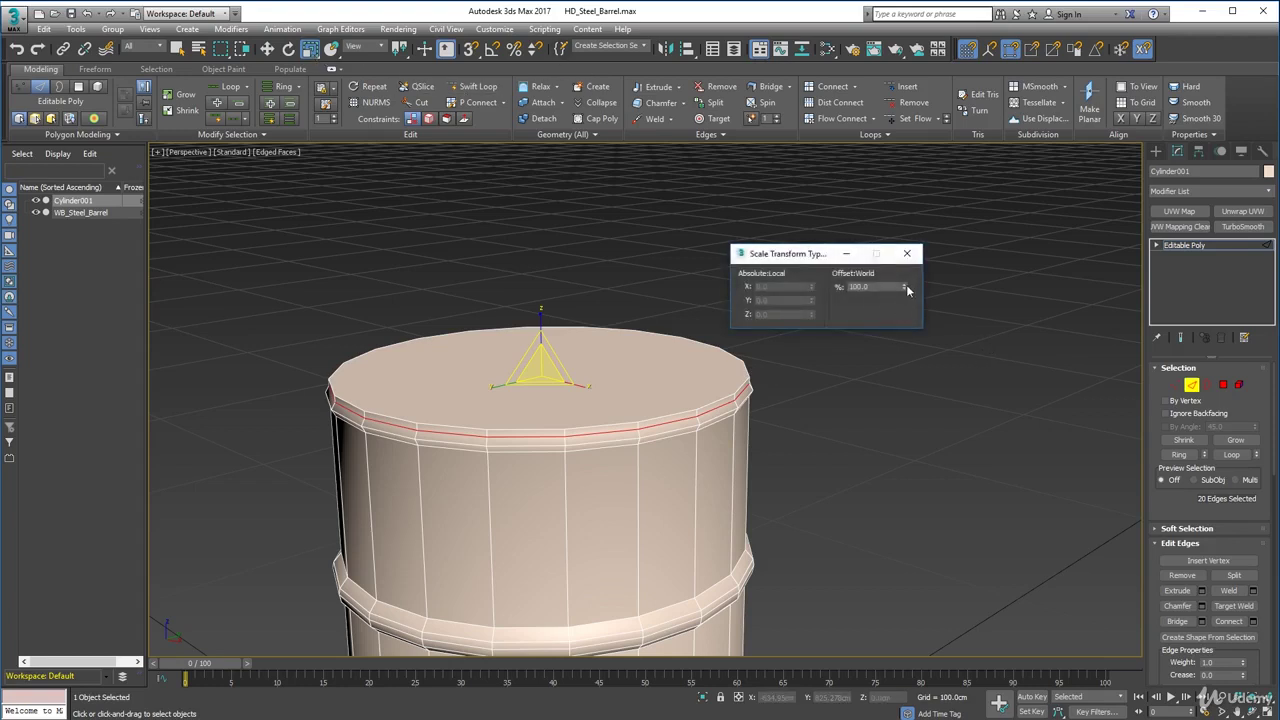
left_click_drag(904, 284, 906, 269)
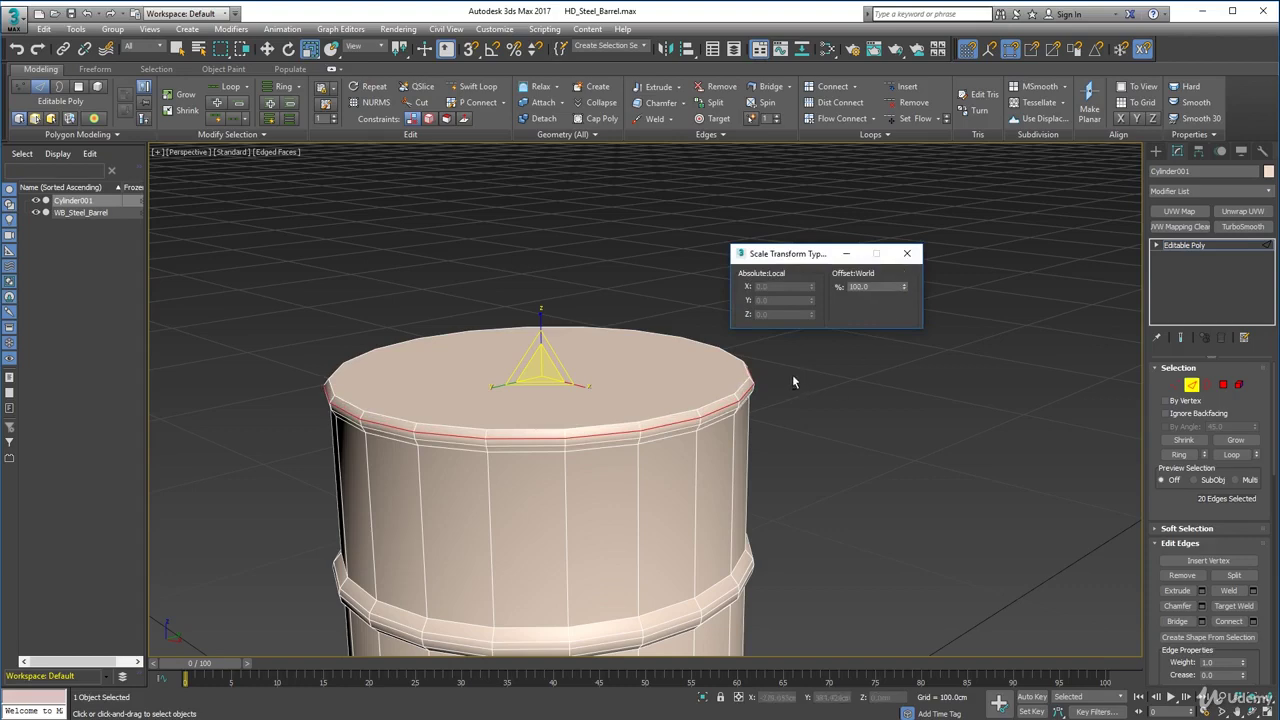
middle_click_drag(792, 374, 732, 396, "alt")
left_click(907, 253)
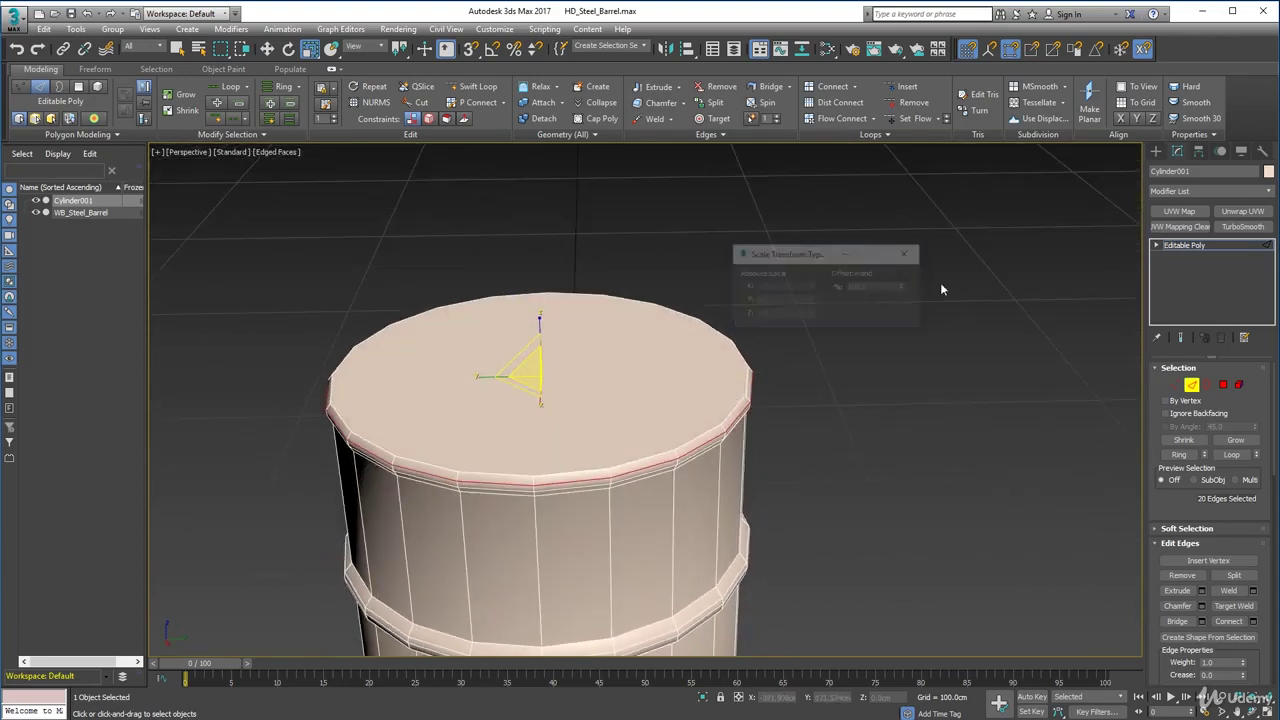
Select the barrel's top cap polygon and inset it by 2 cm to form the rim's thickness.
key("2")
left_click(1223, 384)
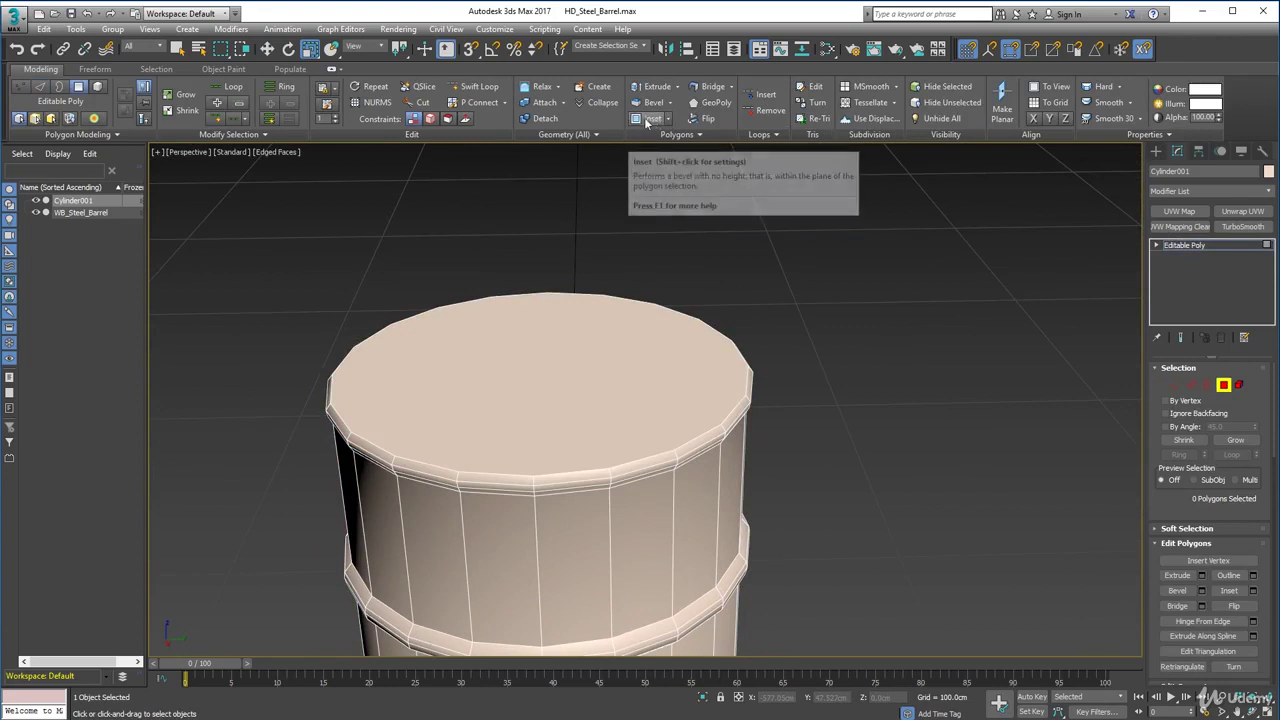
left_click(645, 120)
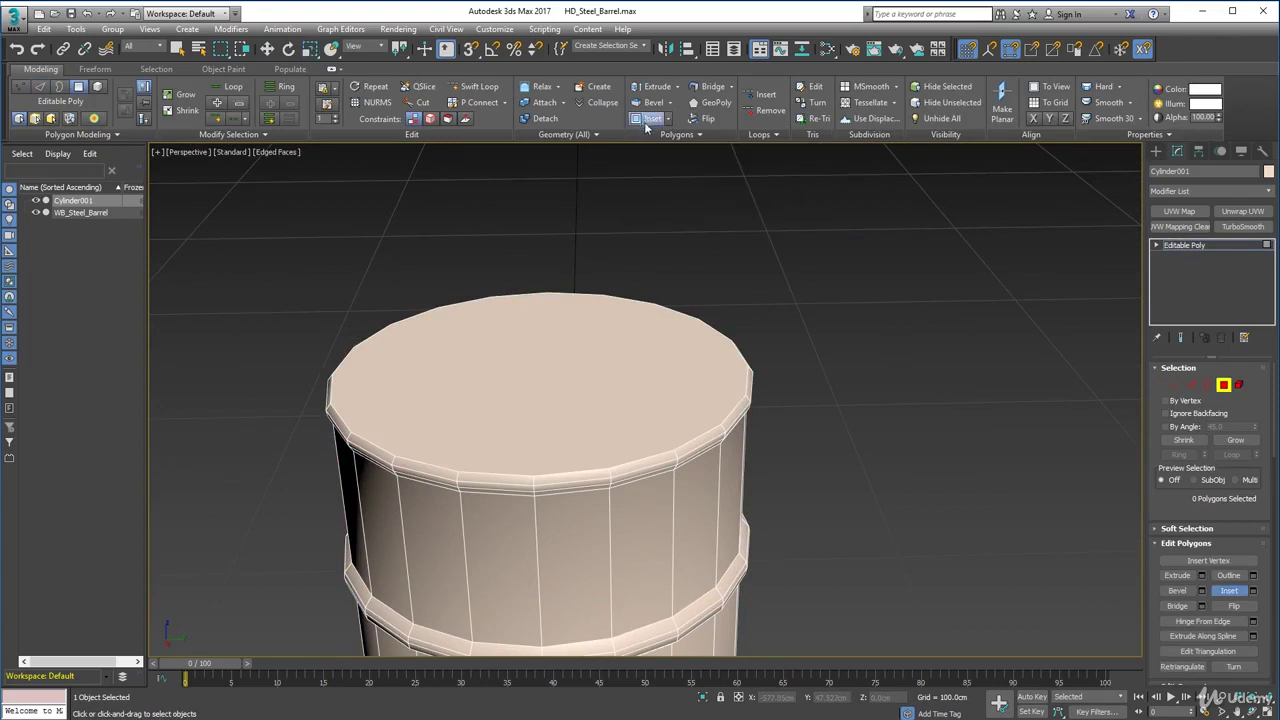
left_click(674, 399)
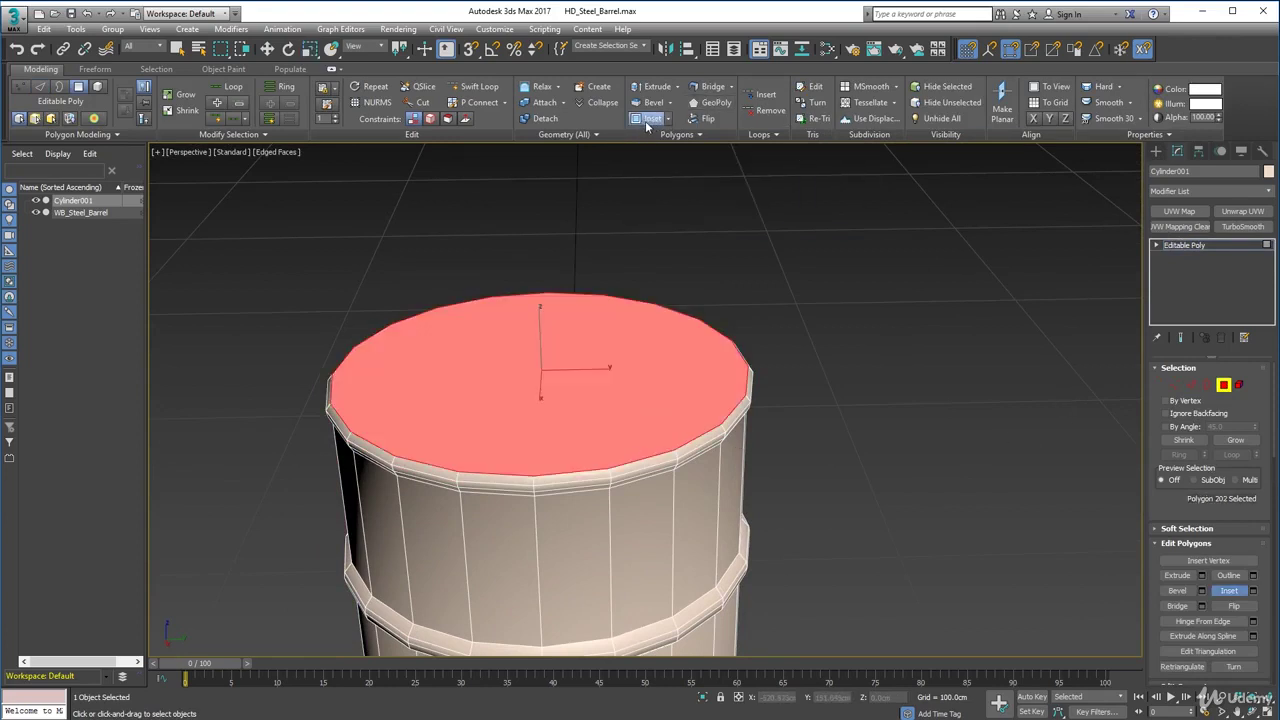
left_click_drag(607, 449, 600, 403)
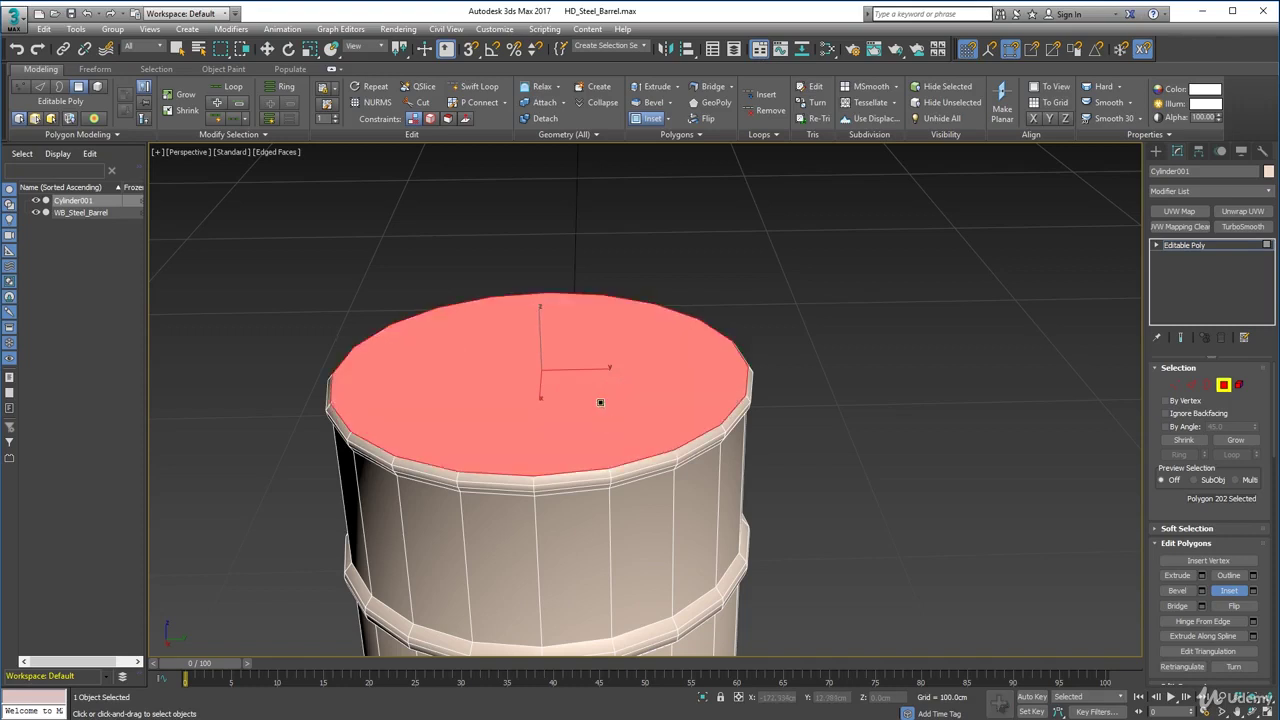
left_click(667, 121)
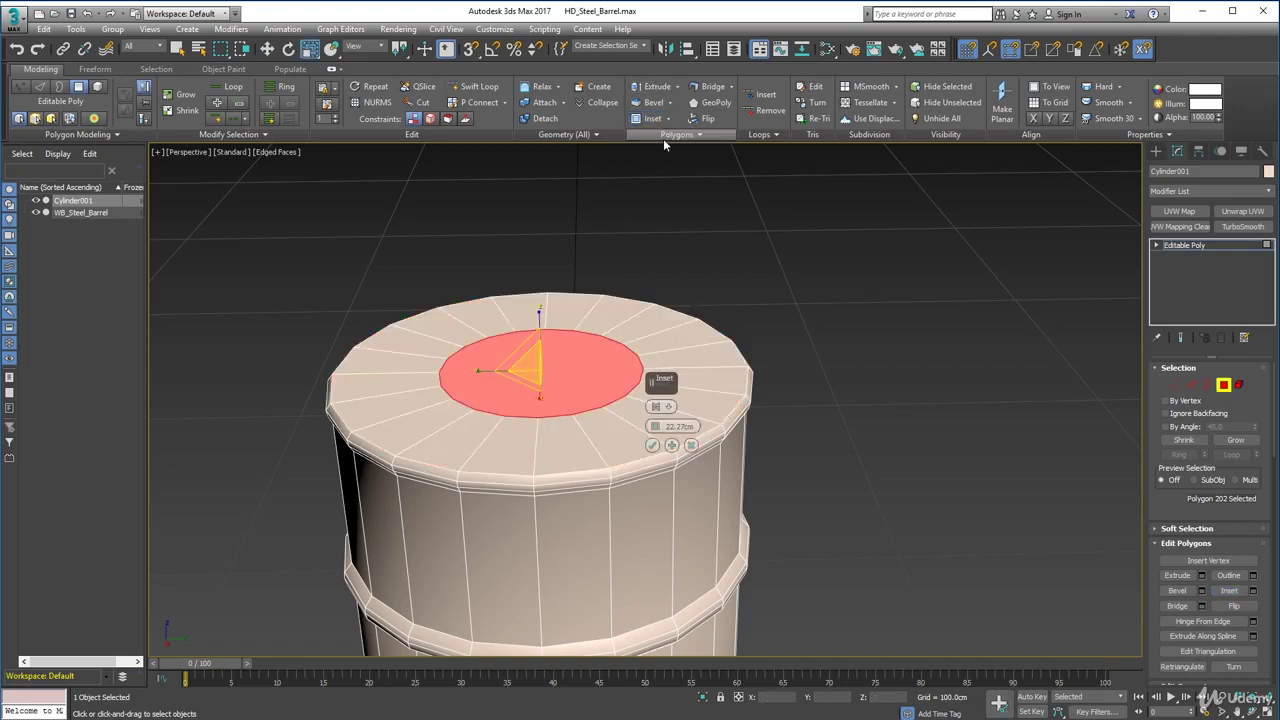
right_click(655, 427)
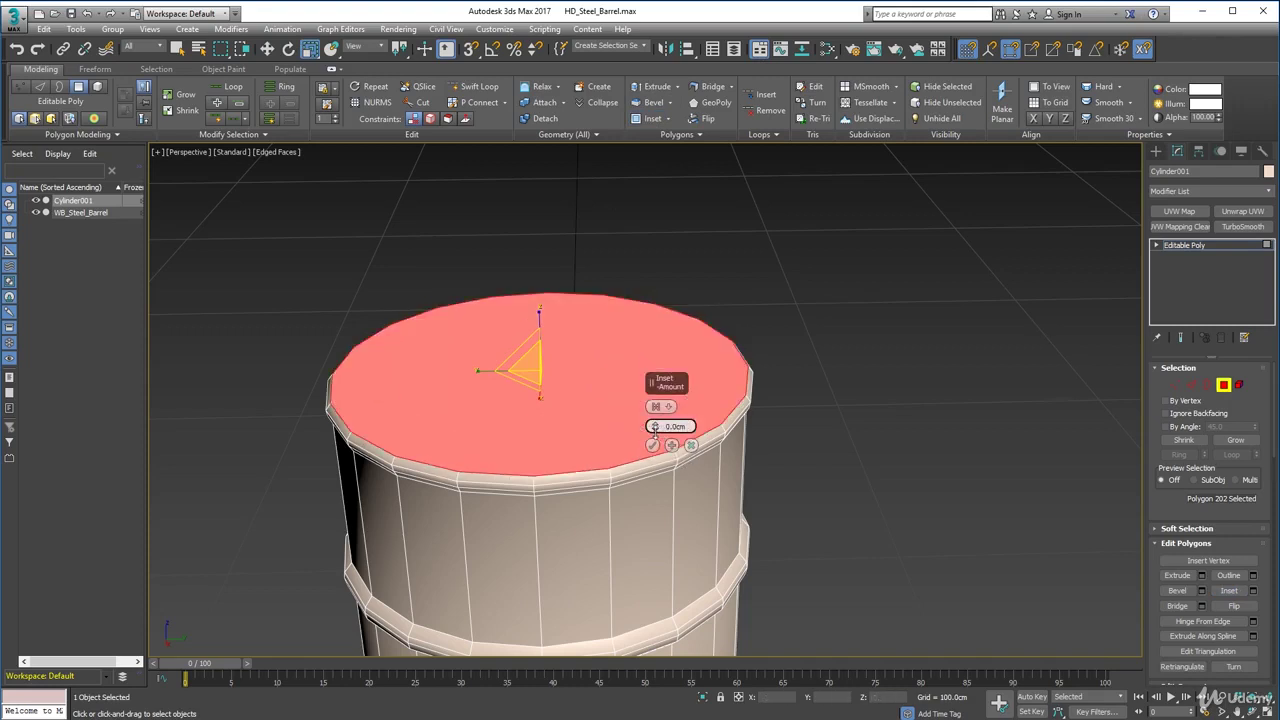
left_click_drag(655, 427, 655, 427)
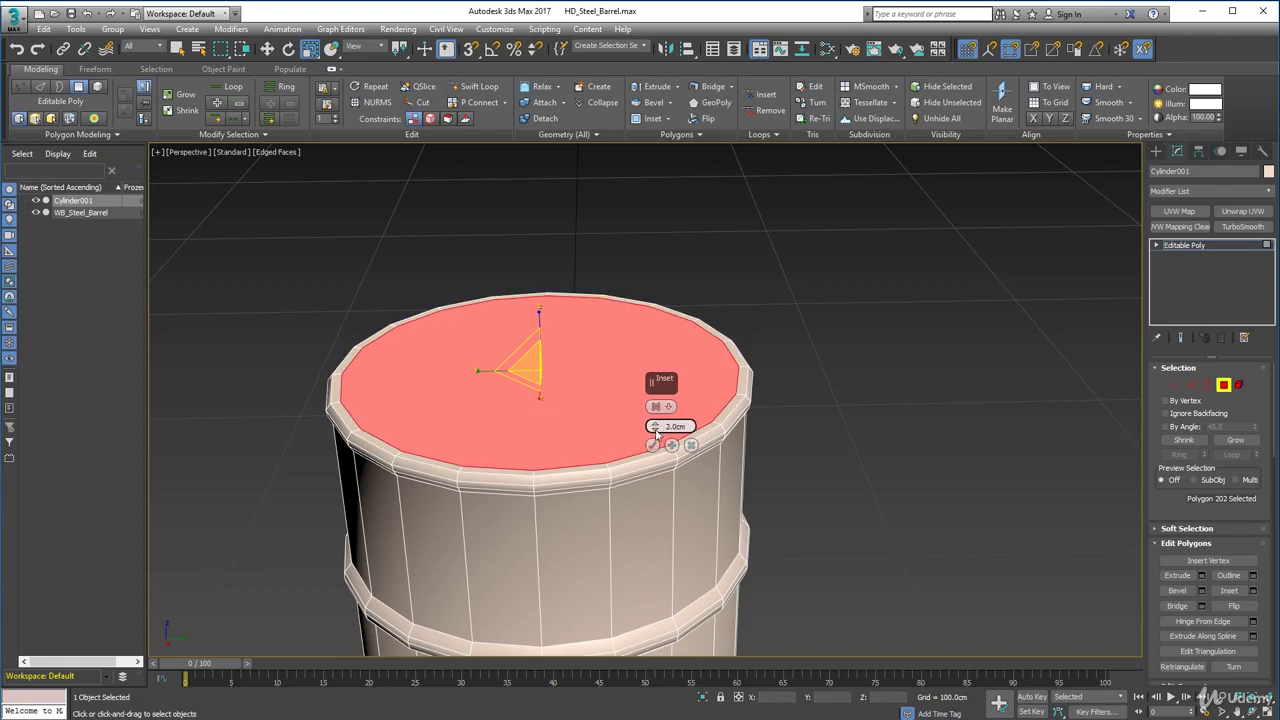
left_click(652, 444)
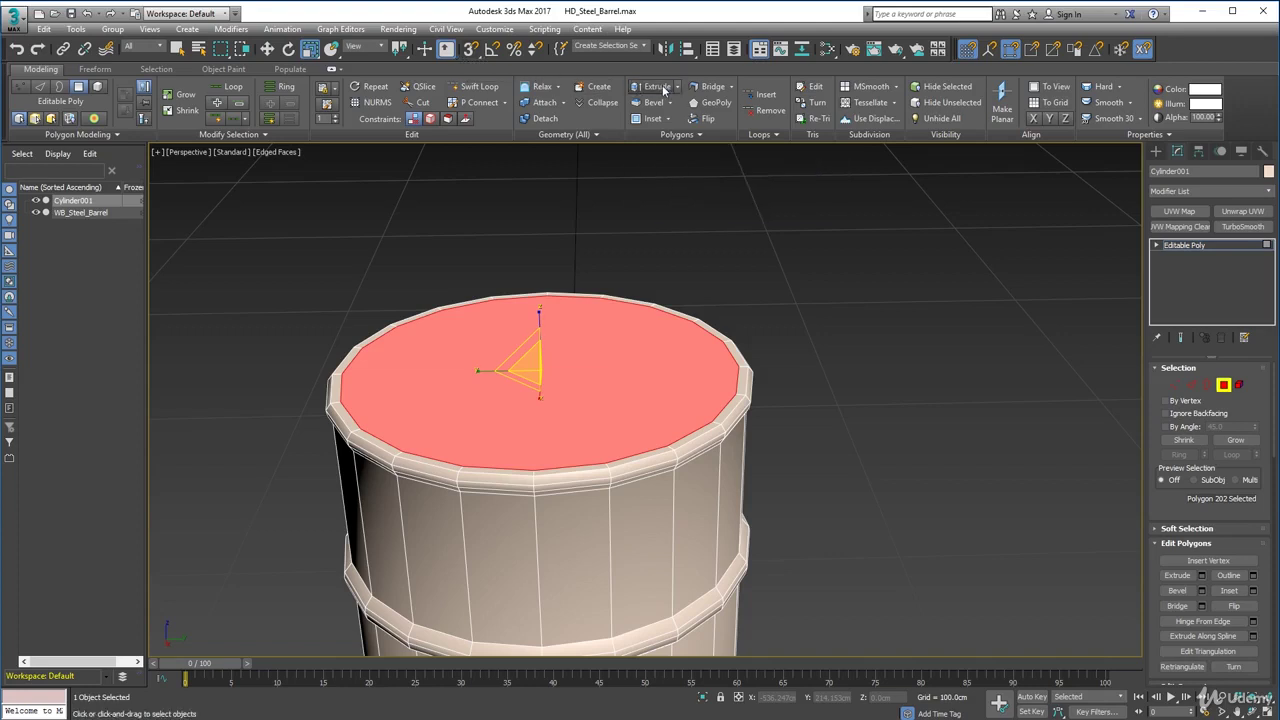
Extrude the inset top polygon down into the barrel with a height of -30.534 cm.
left_click(638, 96)
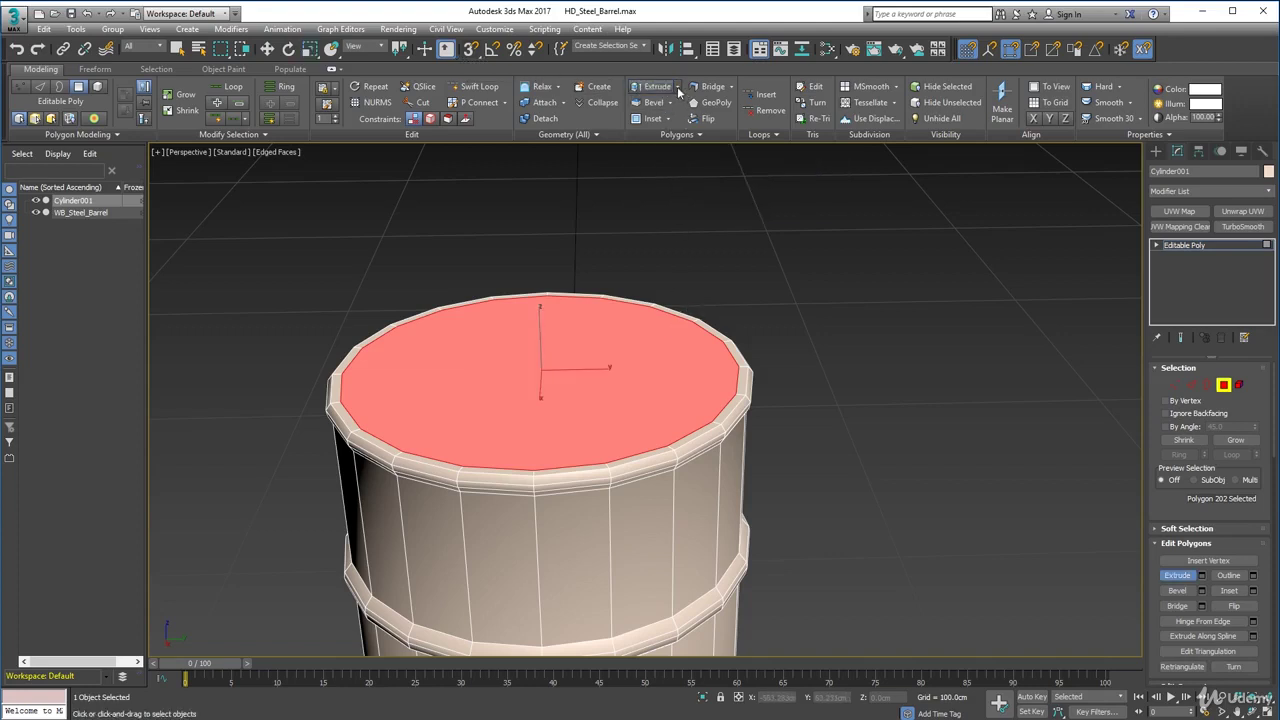
left_click(677, 86)
left_click(662, 101)
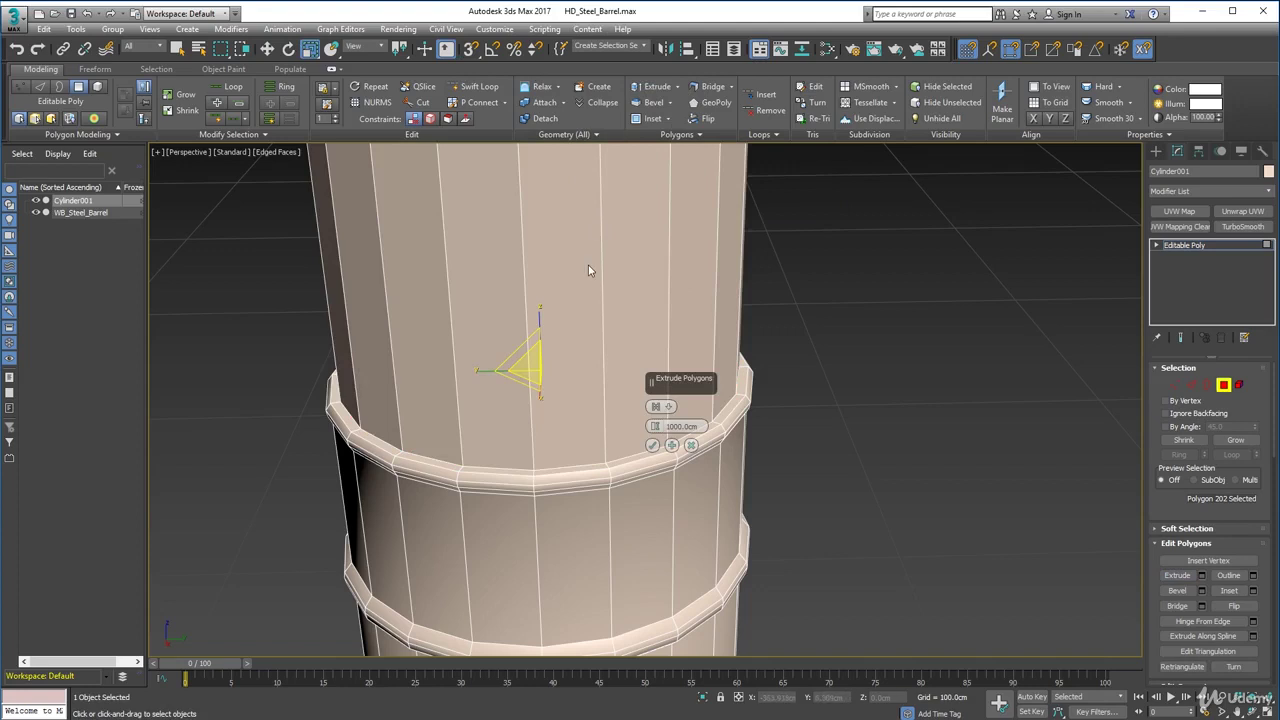
left_click_drag(655, 428, 672, 489)
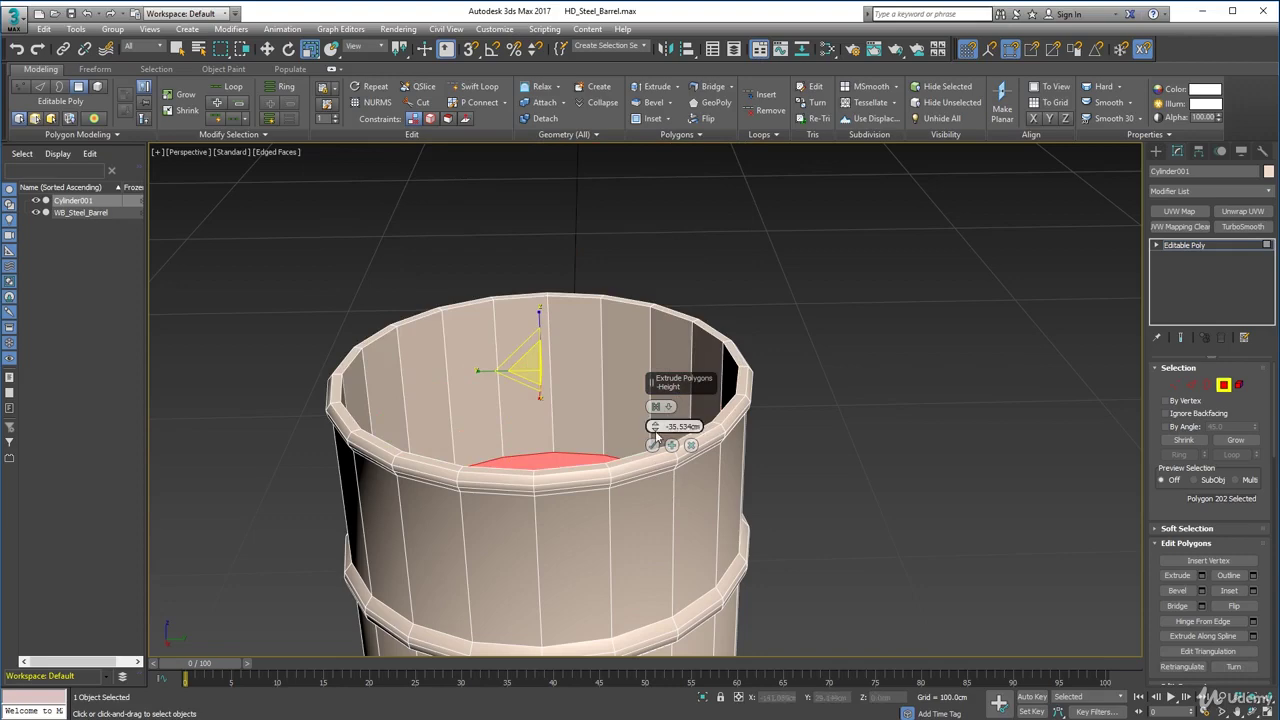
left_click(655, 424)
left_click(655, 424)
left_click(655, 424)
left_click(655, 424)
left_click(655, 424)
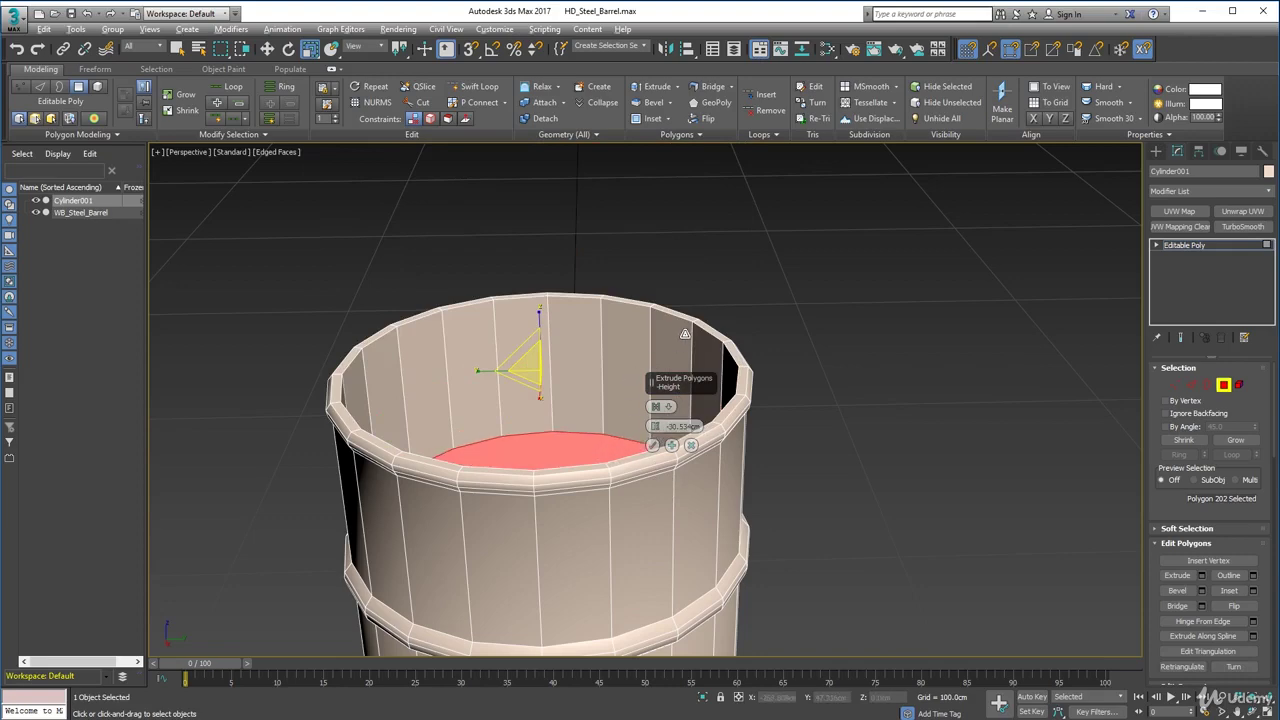
Inspect the recessed barrel top from several angles and distances, and apply the polygon extrusion.
middle_click_drag(685, 334, 786, 346, "alt")
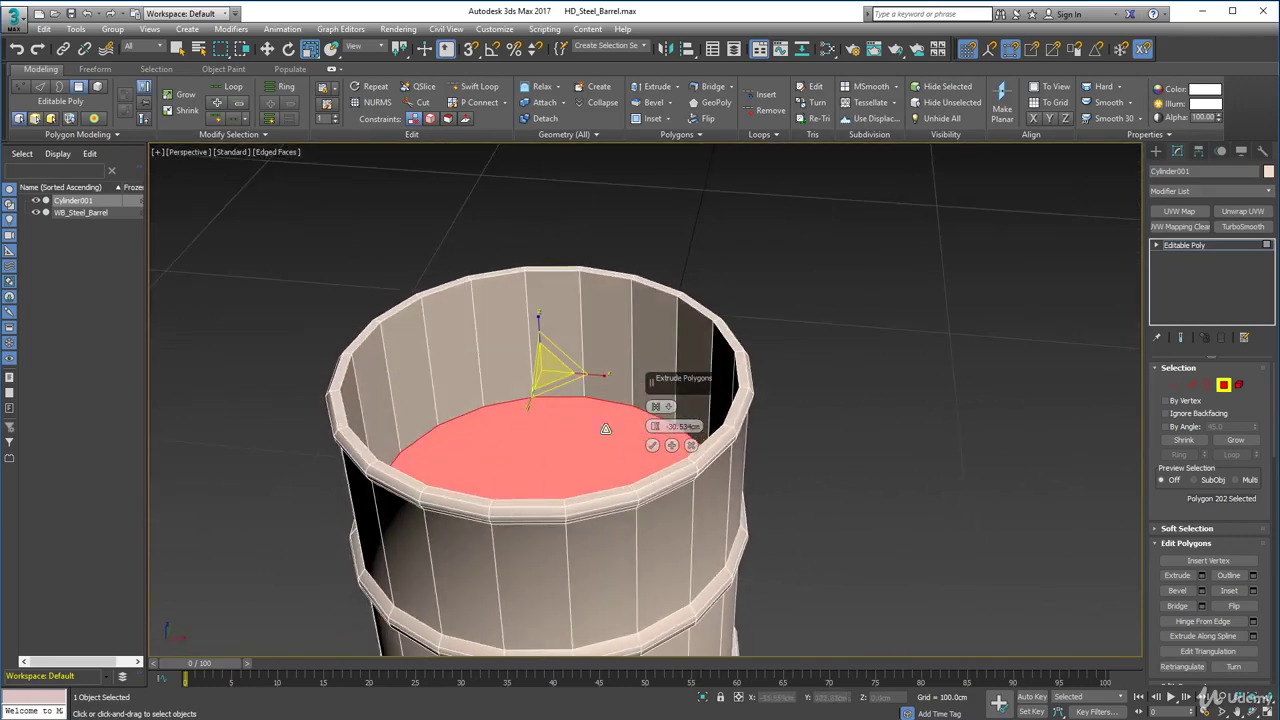
scroll(540, 478, "down", 10)
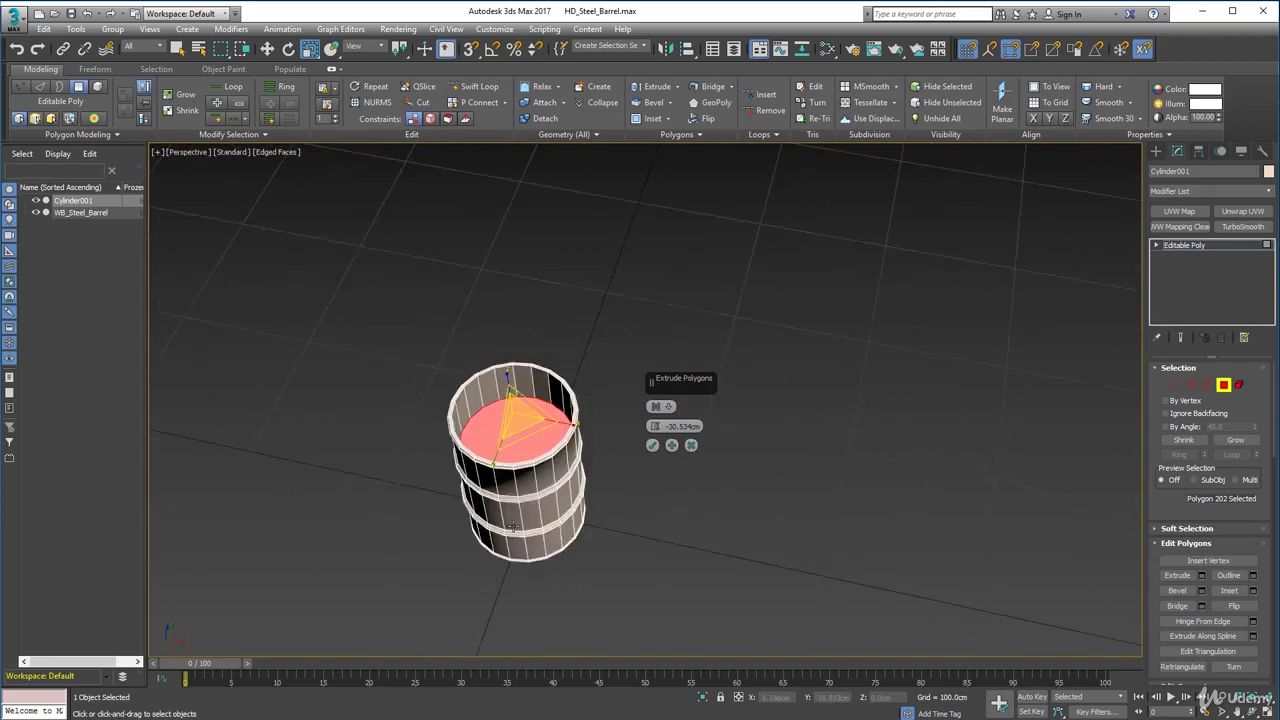
middle_click_drag(513, 527, 515, 516, "alt")
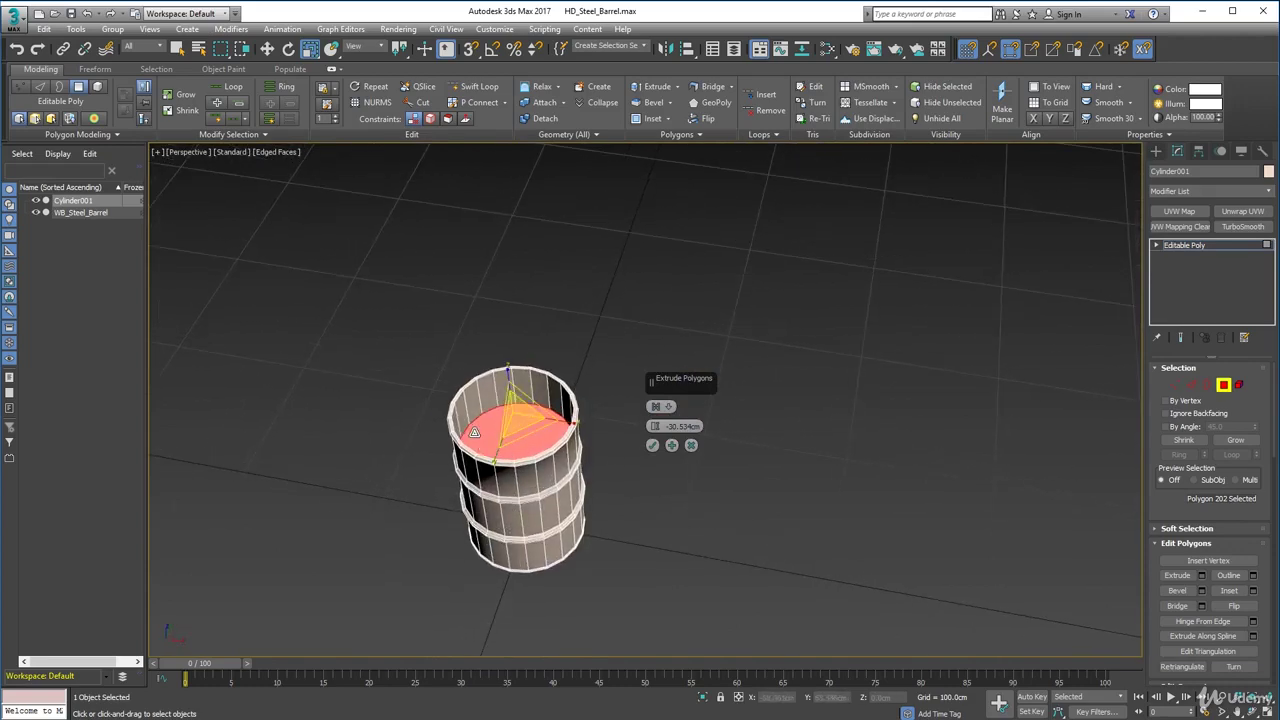
middle_click_drag(521, 436, 552, 413, "alt")
scroll(480, 440, "up", 5)
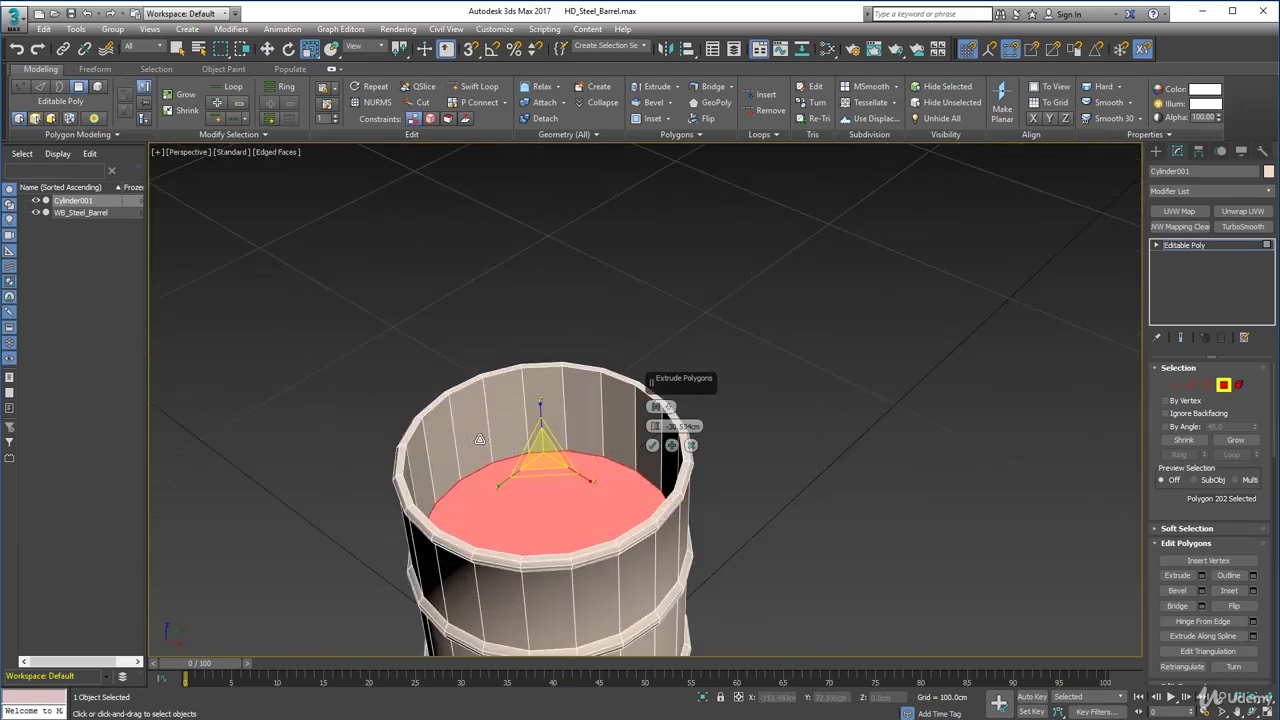
middle_click_drag(471, 438, 470, 410, "alt")
scroll(485, 442, "up", 3)
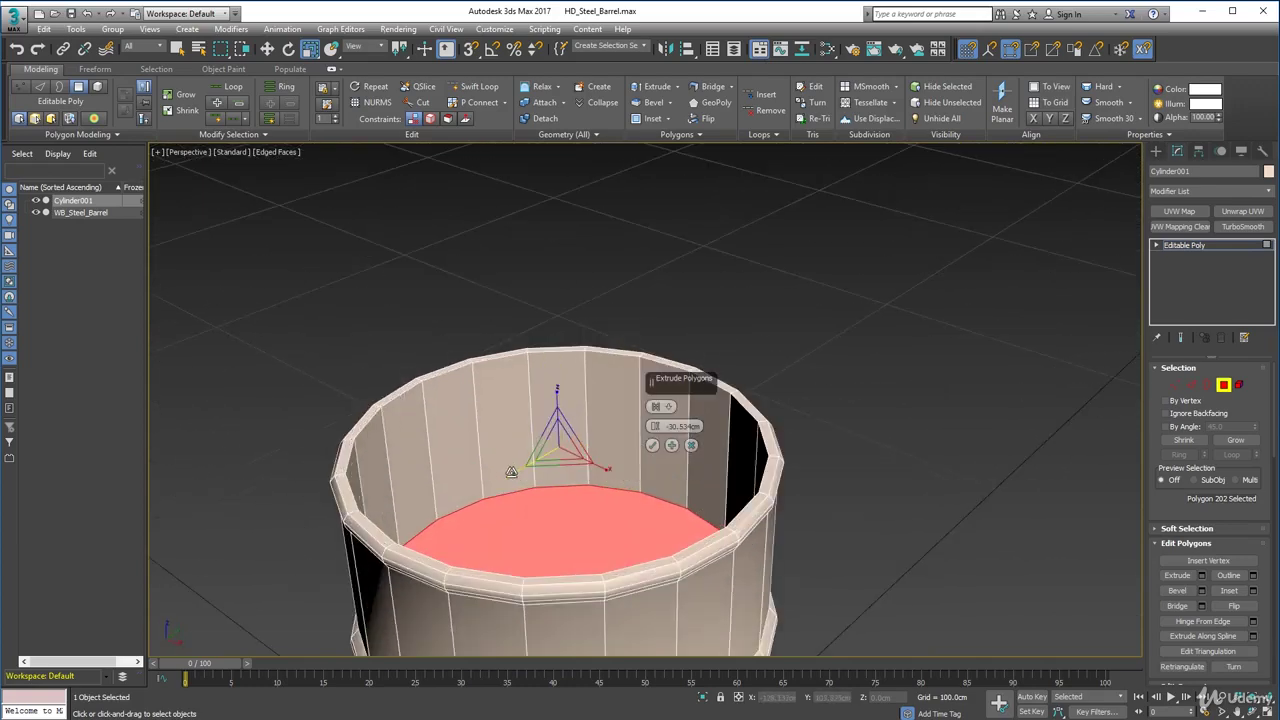
middle_click_drag(511, 471, 468, 470, "alt")
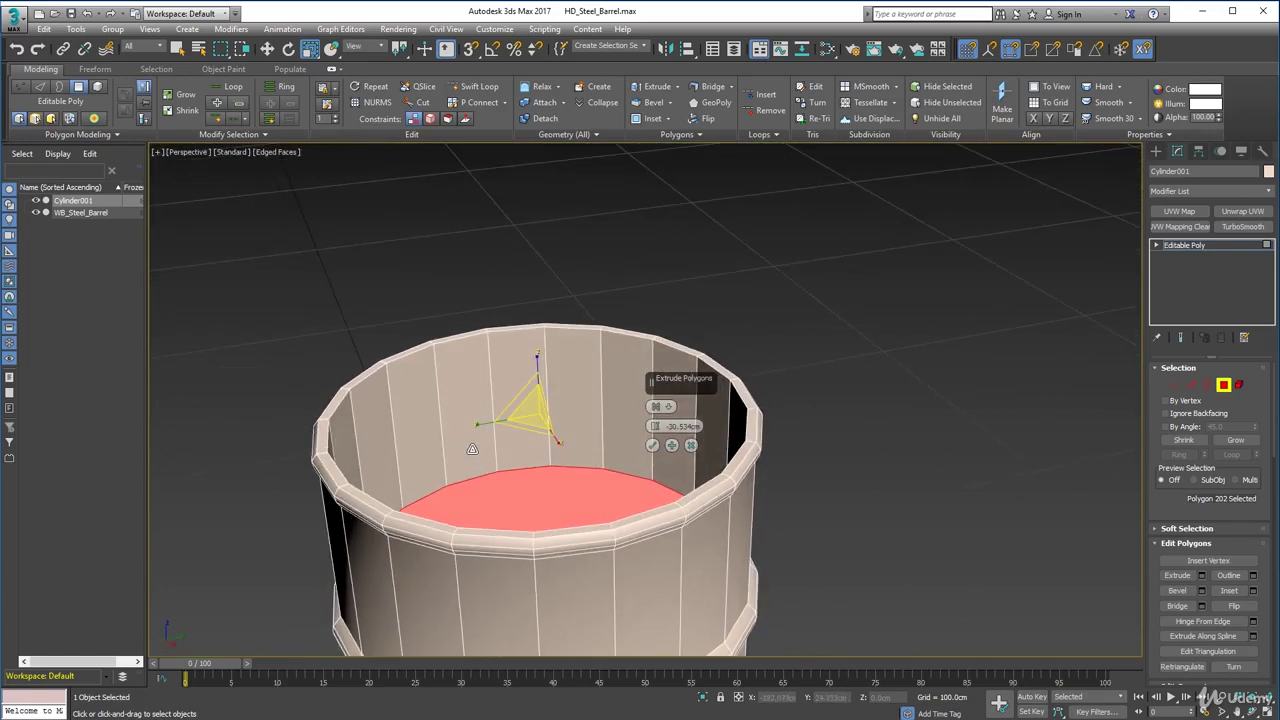
scroll(493, 433, "up", 3)
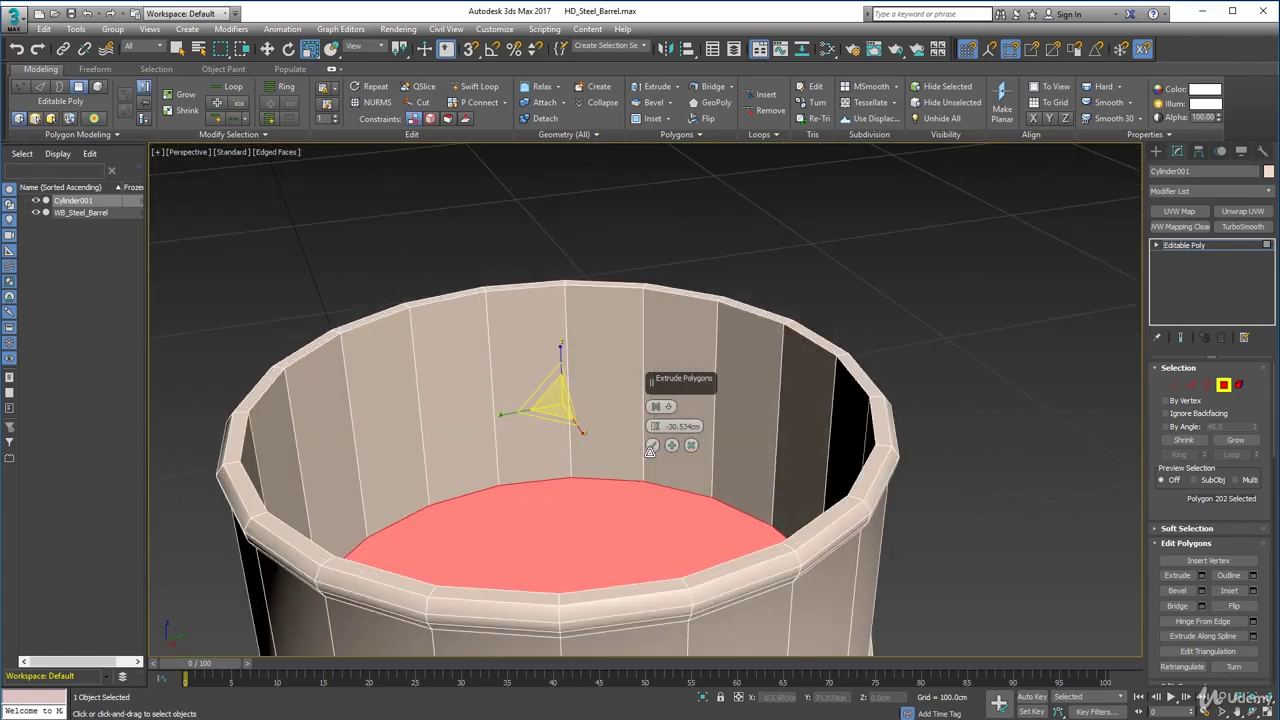
left_click(653, 446)
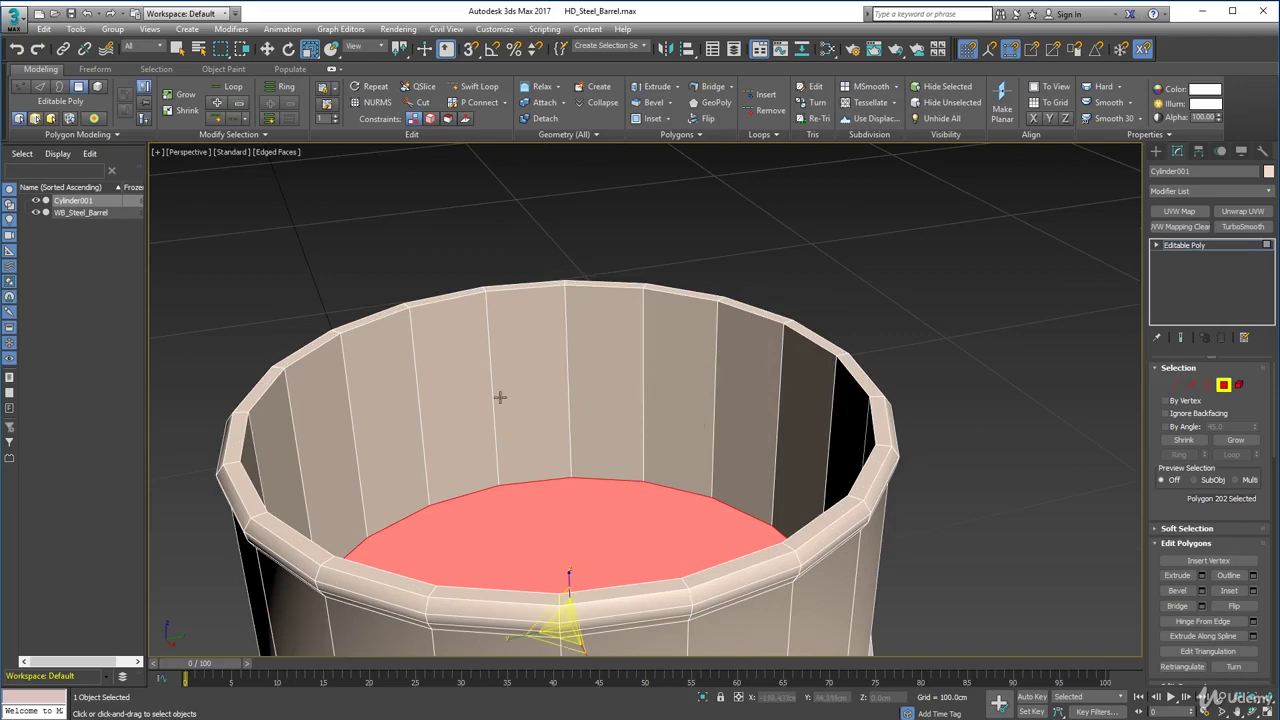
Add an edge loop with Swift Loop around the recess's inner wall, just below the top rim.
middle_click_drag(571, 471, 503, 454, "alt")
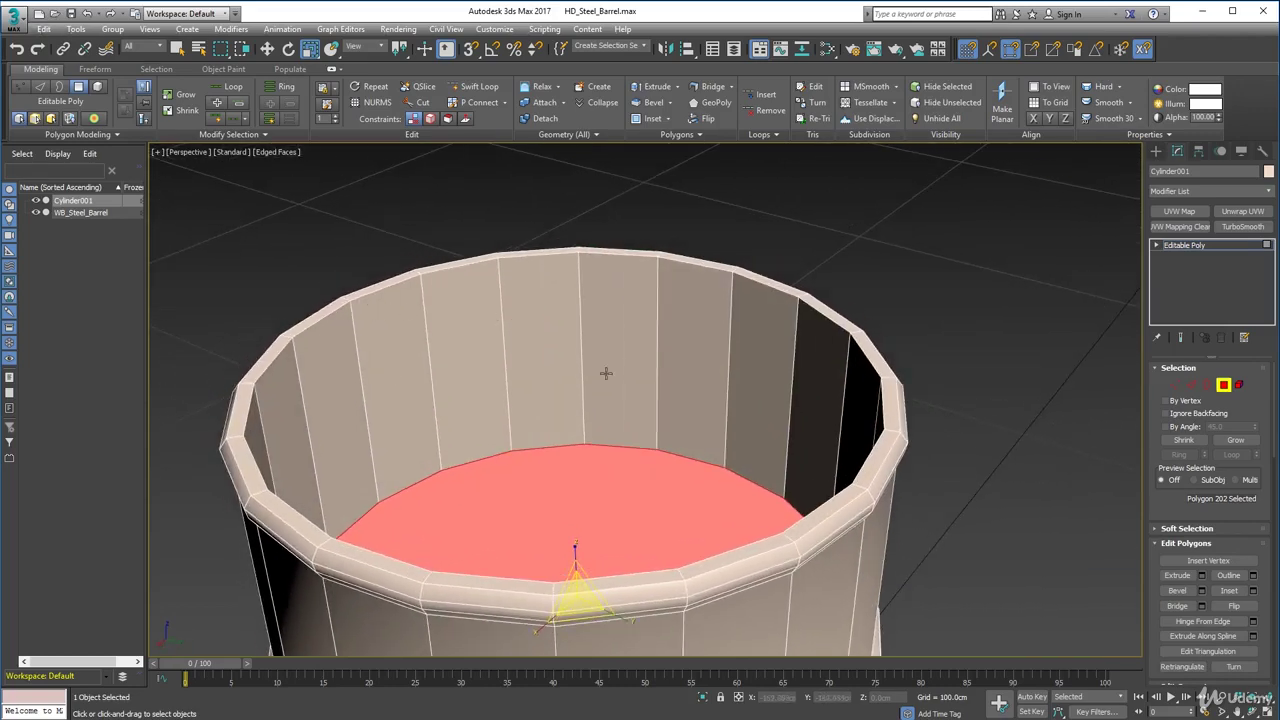
left_click(474, 86)
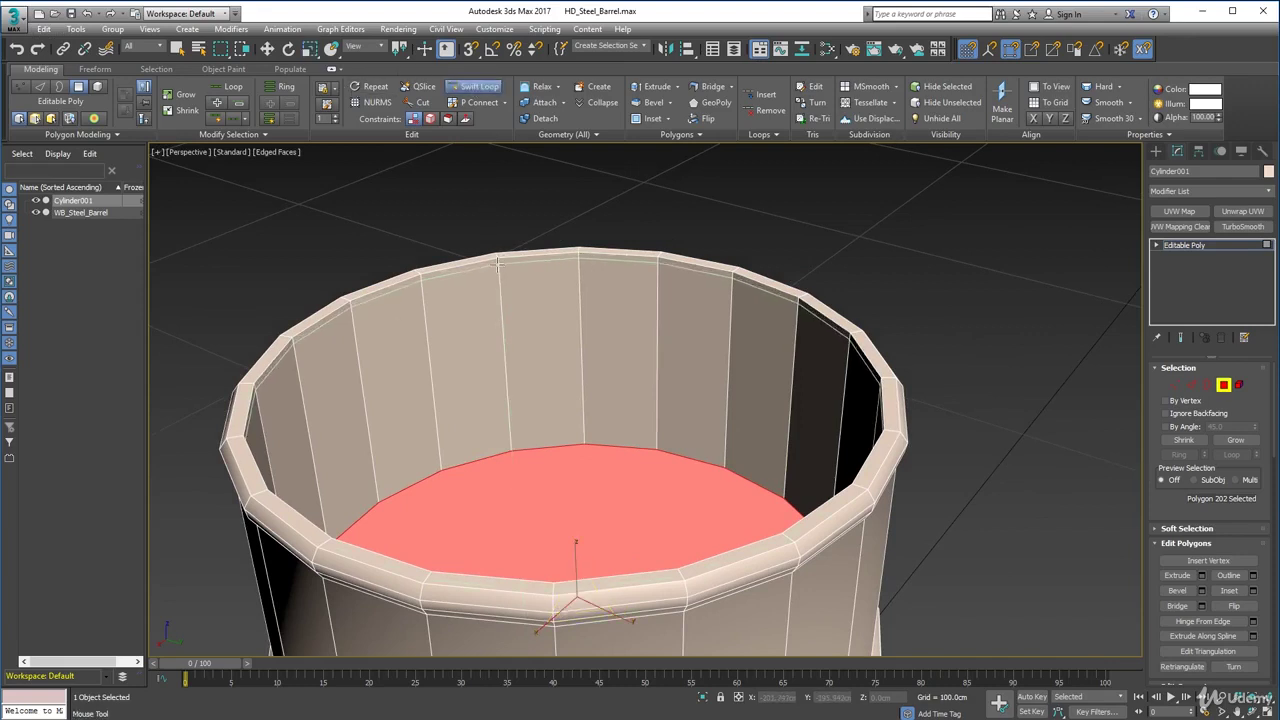
key("w")
Select the edge loop around the recess's inner wall, just below the top rim, and scale it slightly with a uniform percentage offset.
middle_click_drag(920, 306, 1080, 372, "alt")
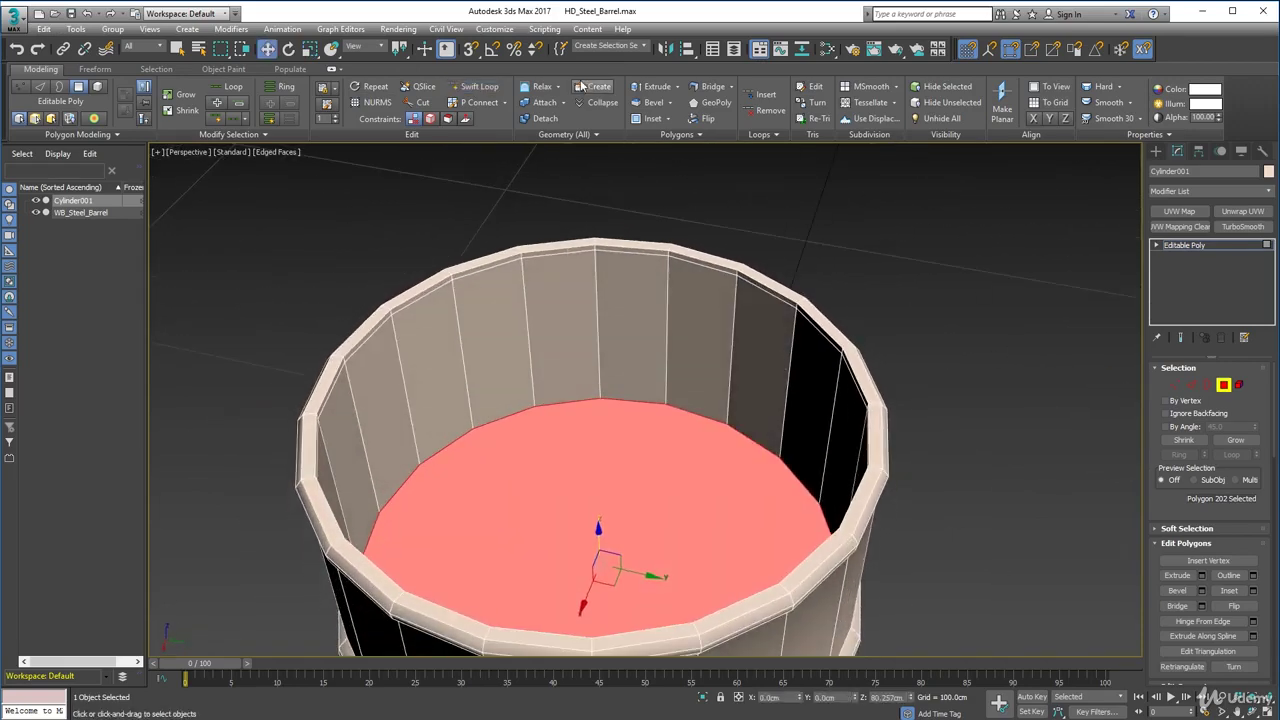
left_click(1191, 384)
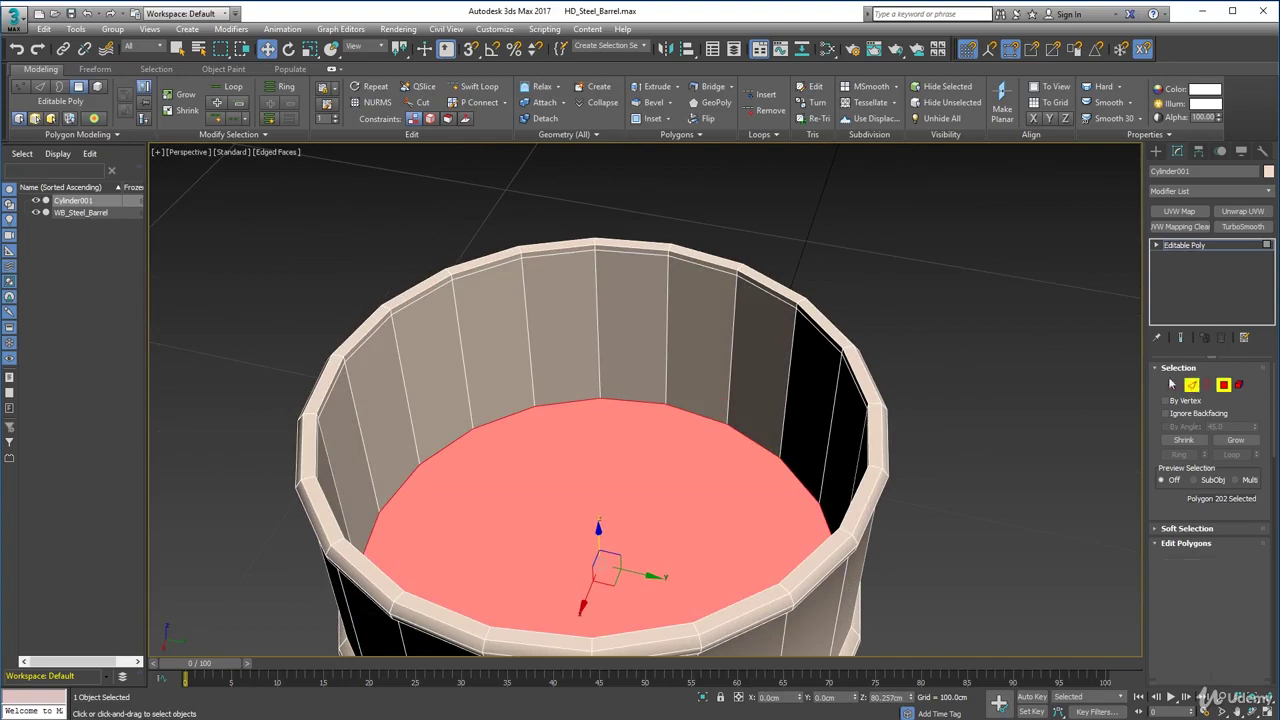
double_click(566, 248)
left_click(549, 250)
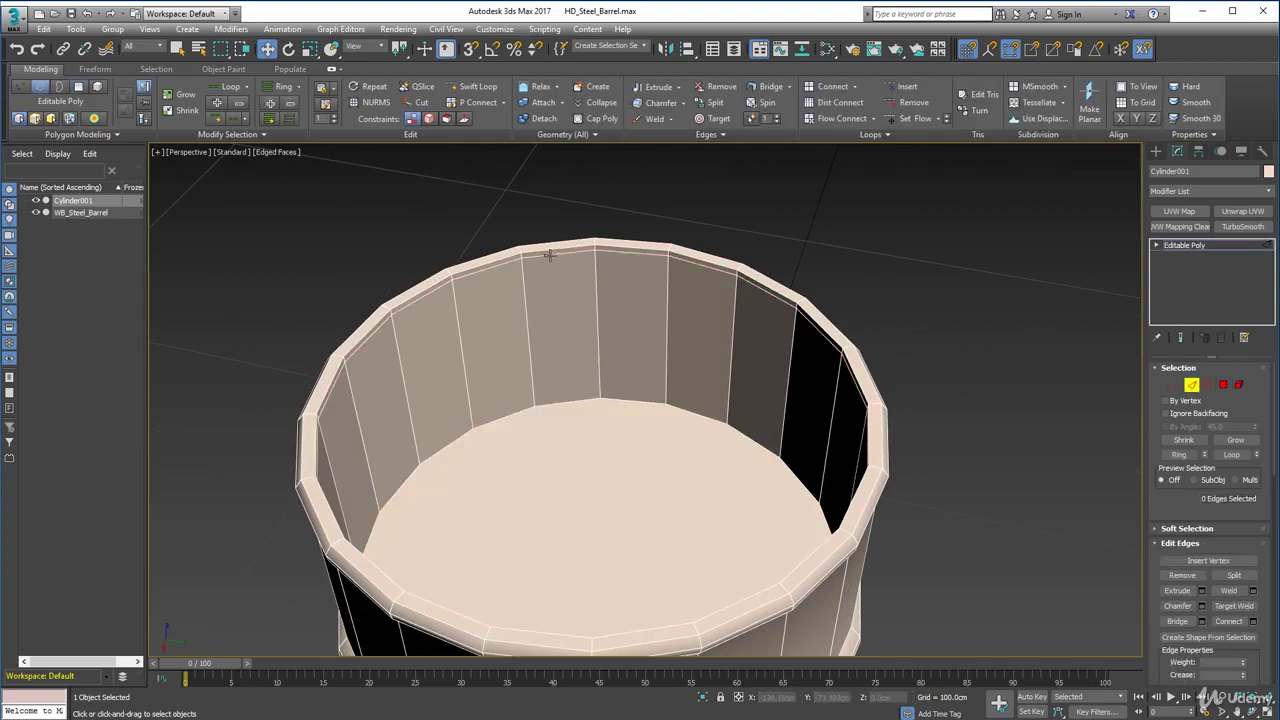
double_click(551, 252)
middle_click_drag(543, 300, 617, 273, "alt")
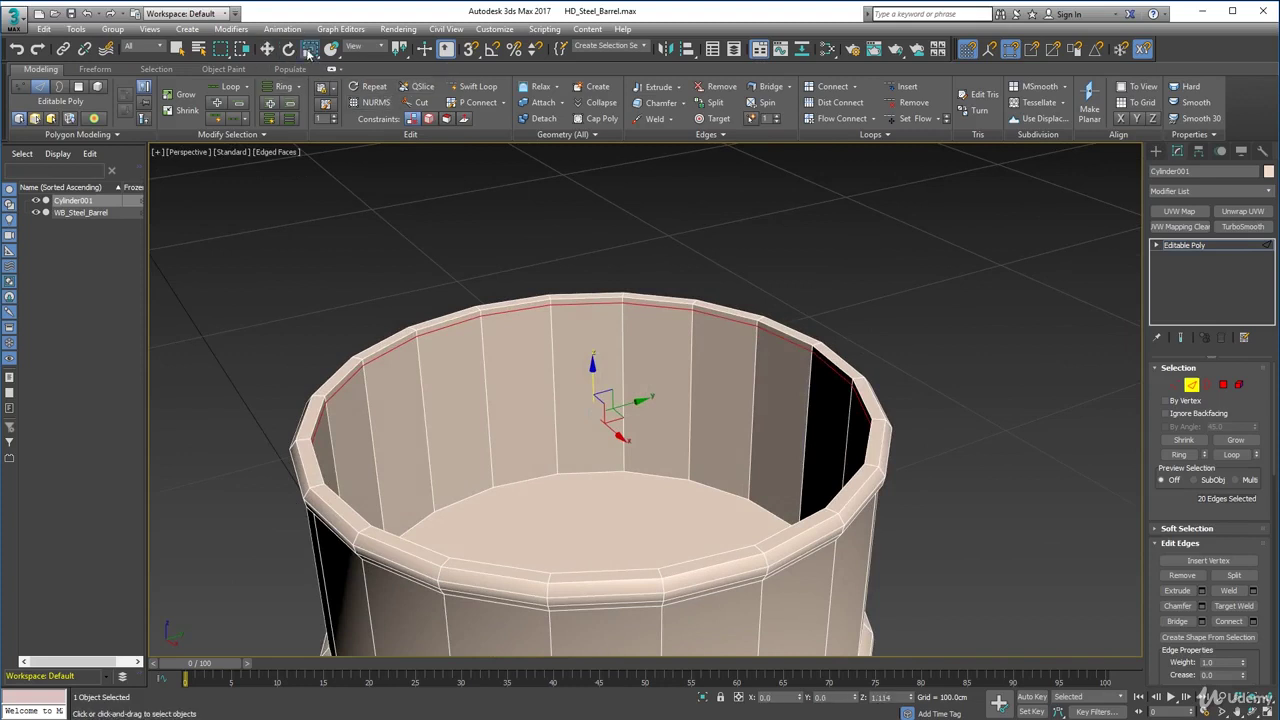
right_click(309, 48)
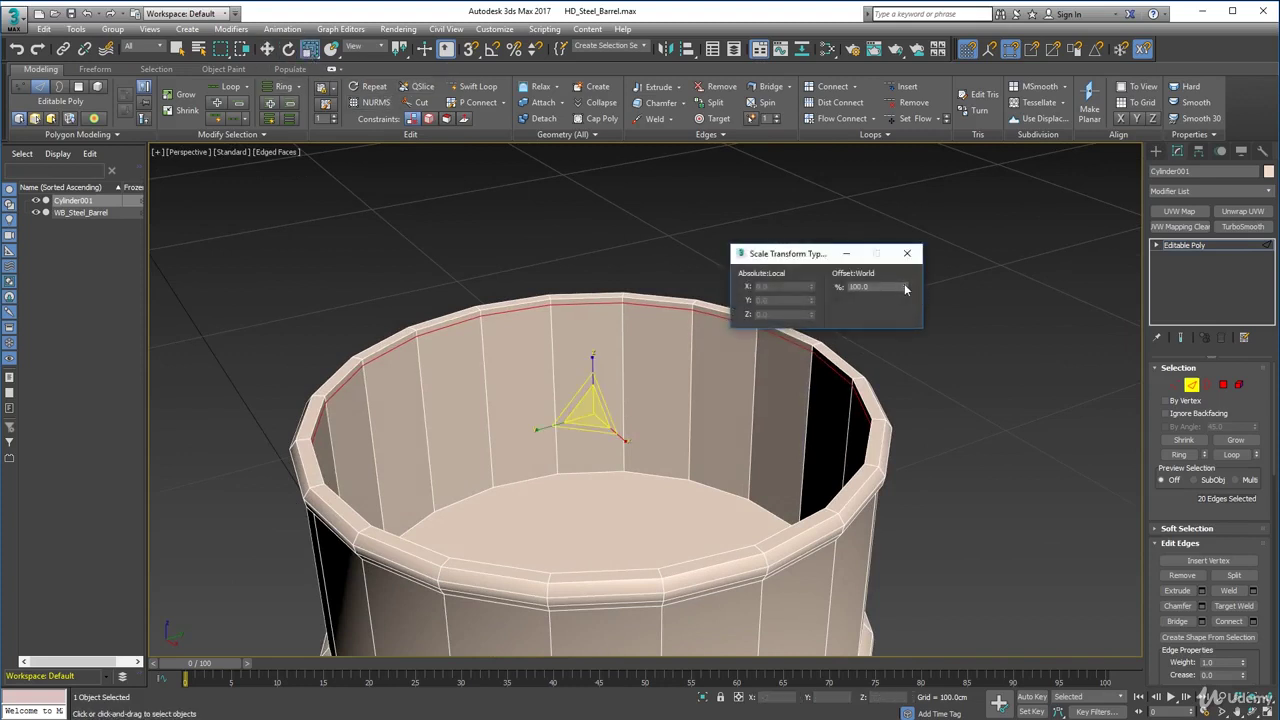
left_click_drag(906, 289, 907, 290)
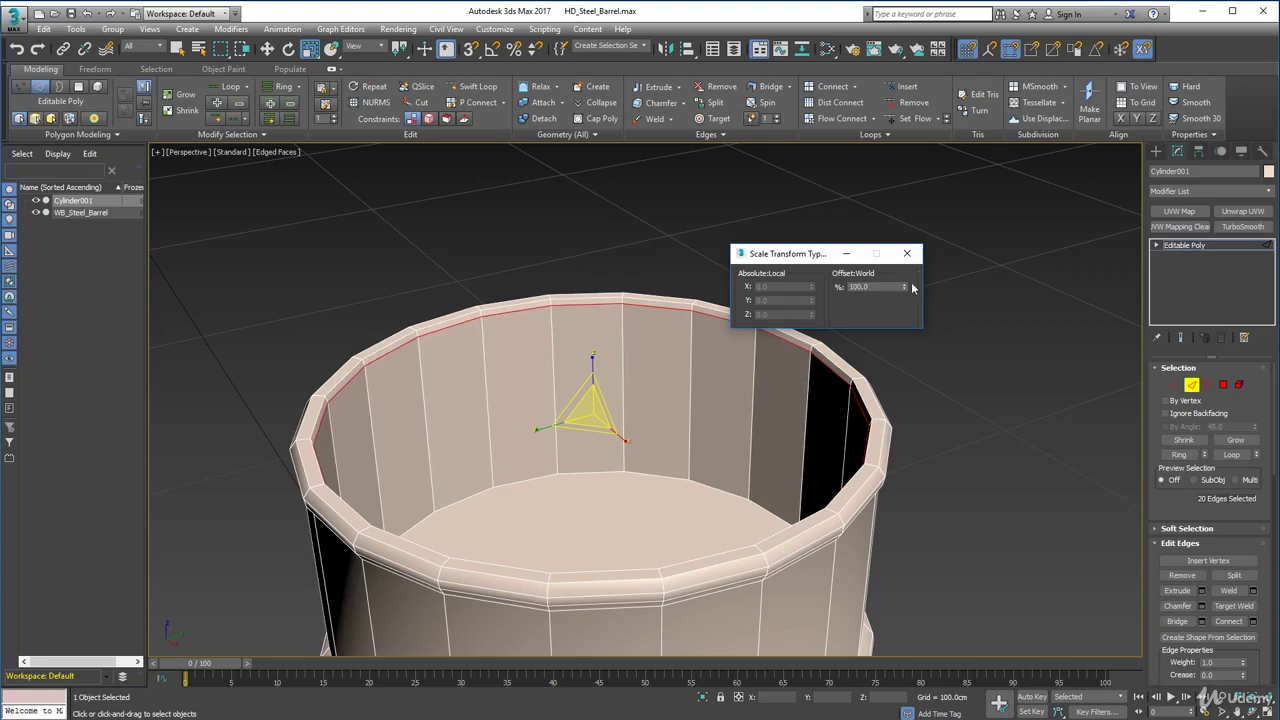
left_click(907, 253)
Fine-tune the uniform scale of the inner wall's edge loop with another percentage offset, and clear the edge selection.
middle_click_drag(750, 360, 729, 319, "alt")
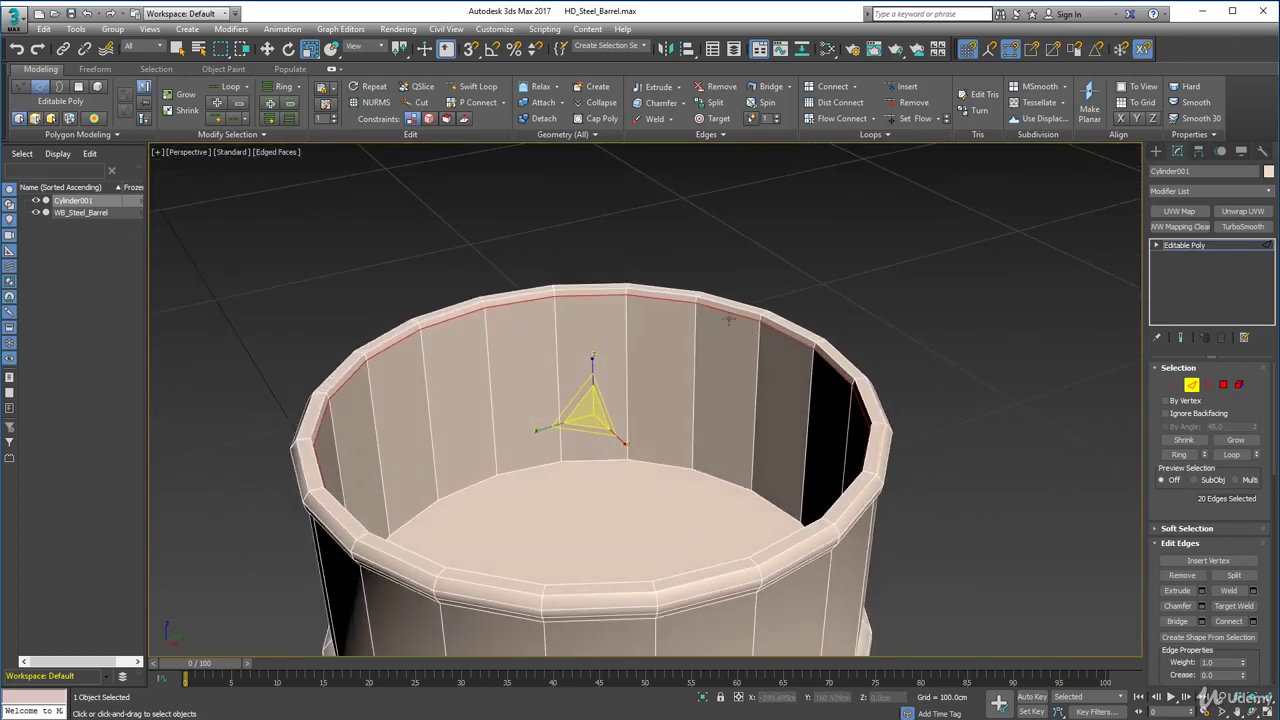
right_click(310, 48)
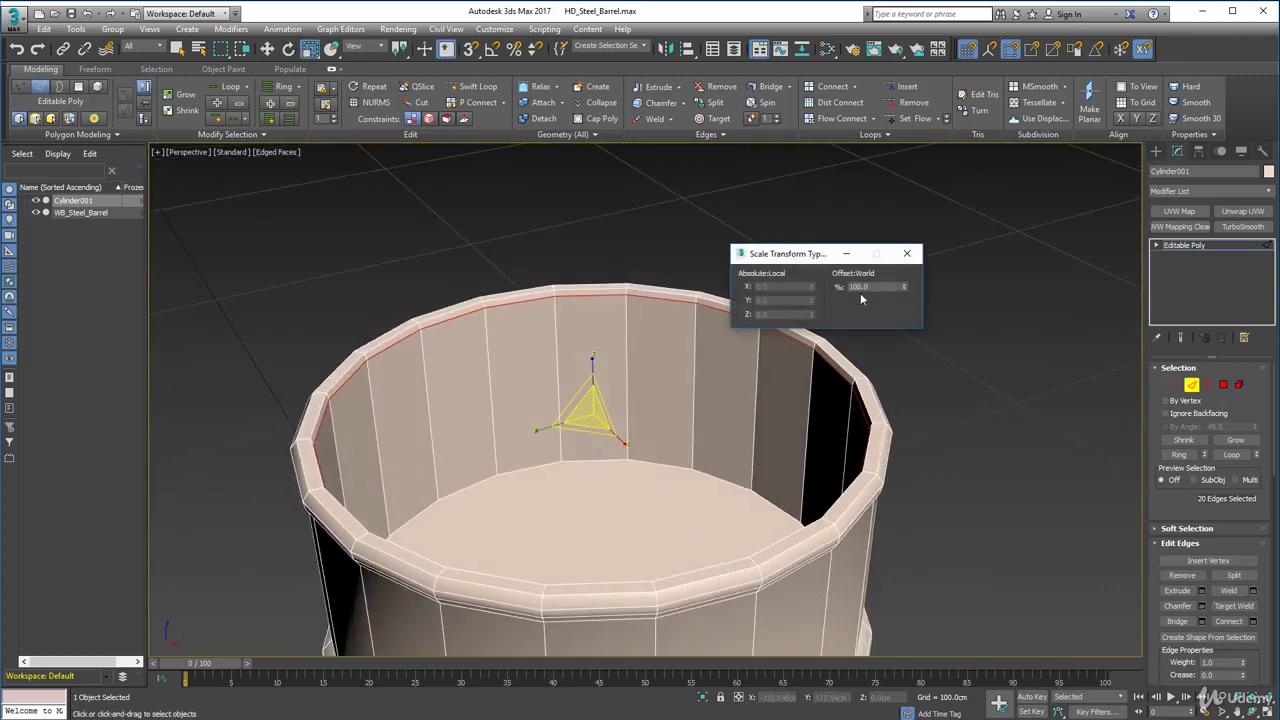
left_click_drag(905, 287, 905, 272)
left_click(907, 253)
middle_click_drag(703, 398, 715, 362, "alt")
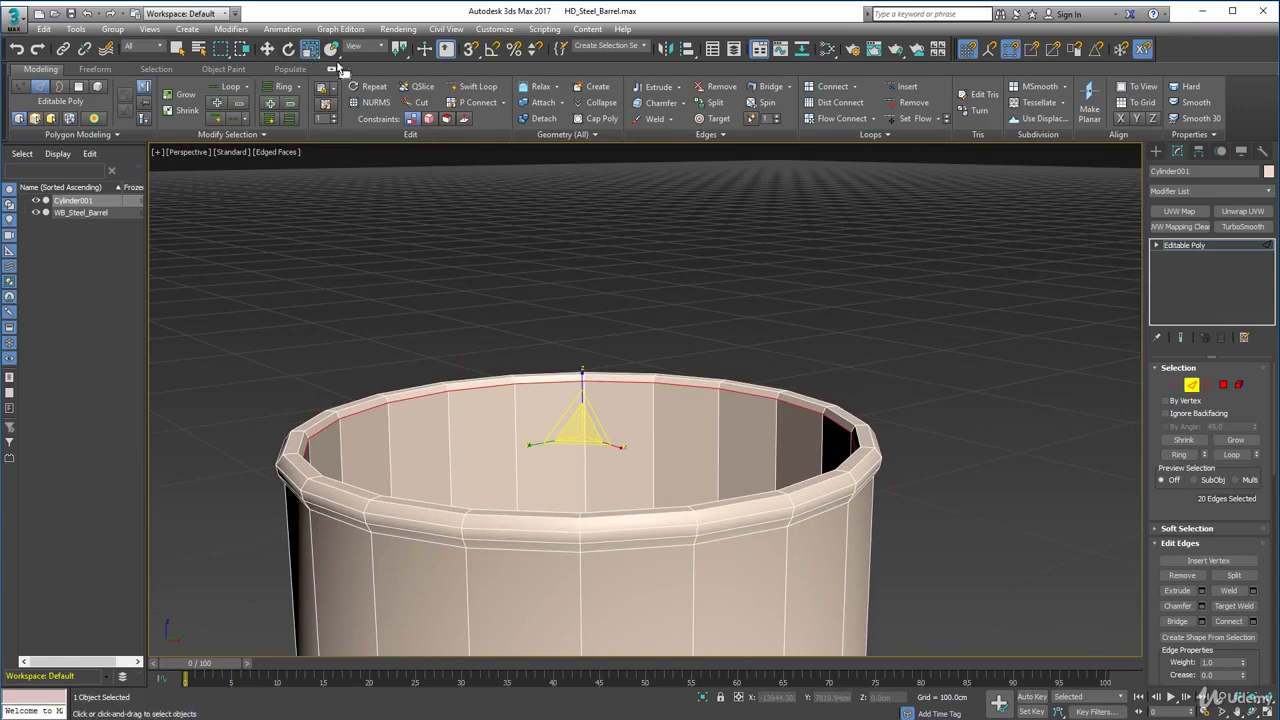
left_click(985, 352)
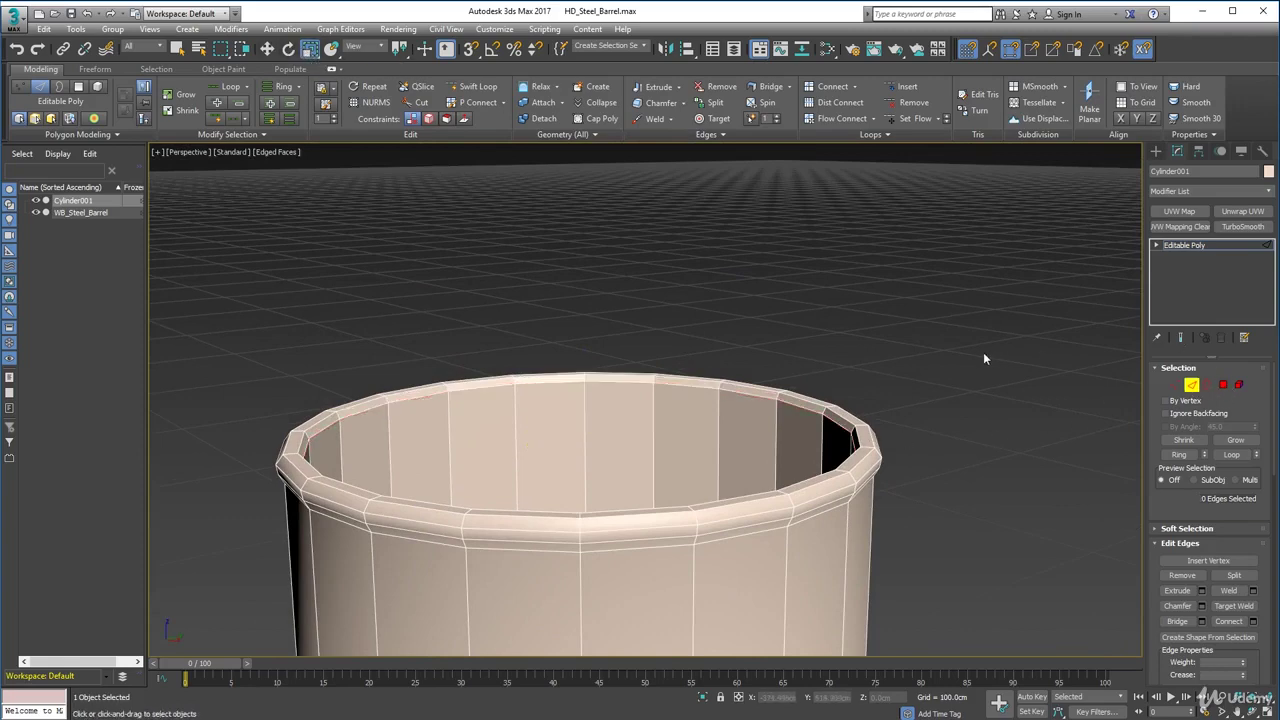
Add an edge loop with Swift Loop around the middle of the rim's flat top face.
left_click(477, 86)
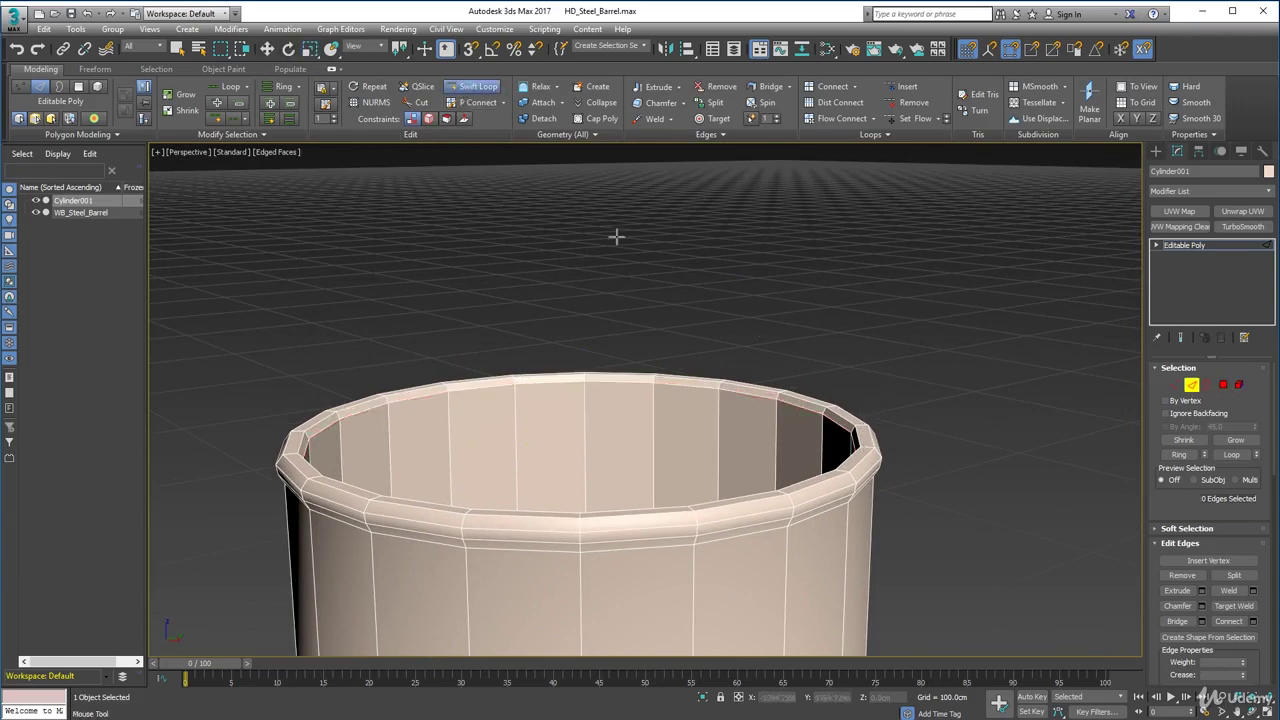
middle_click_drag(614, 234, 760, 365, "alt")
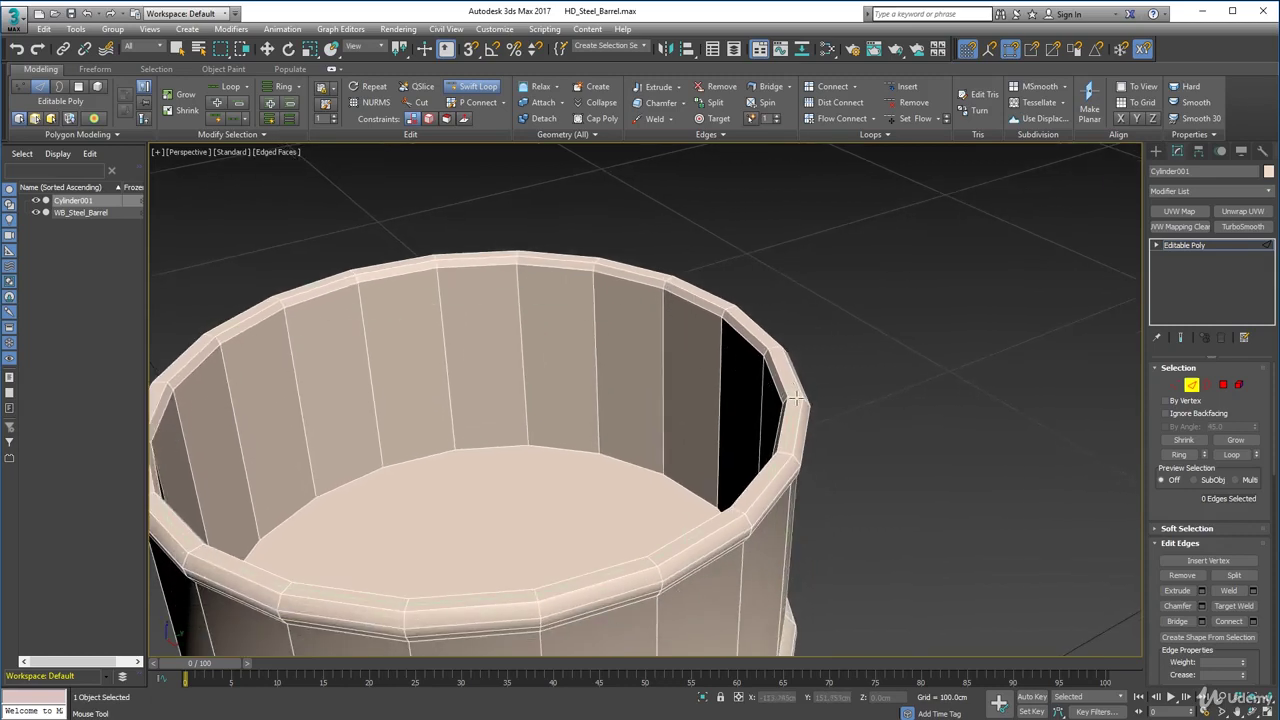
left_click(797, 397)
middle_click_drag(797, 397, 718, 194, "alt")
Raise the rim-top edge loop along Z by about 0.4 cm to round off the rim.
left_click(267, 49)
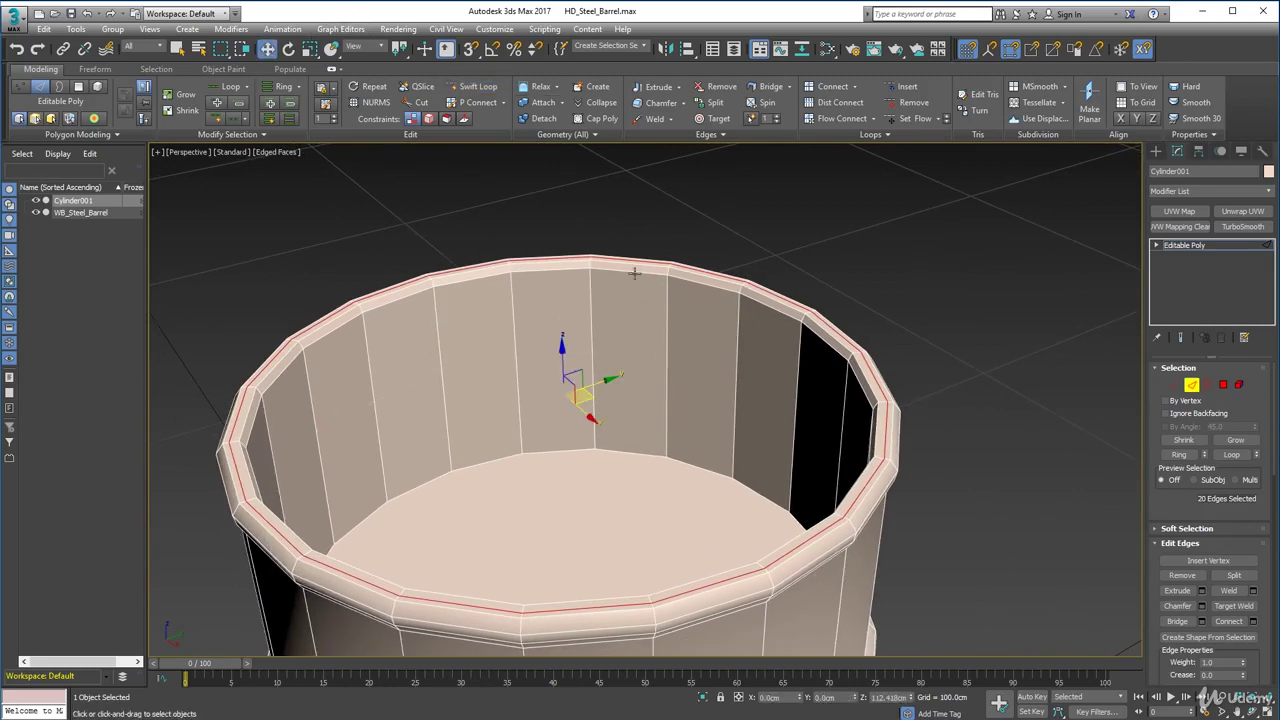
middle_click_drag(597, 397, 589, 355, "alt")
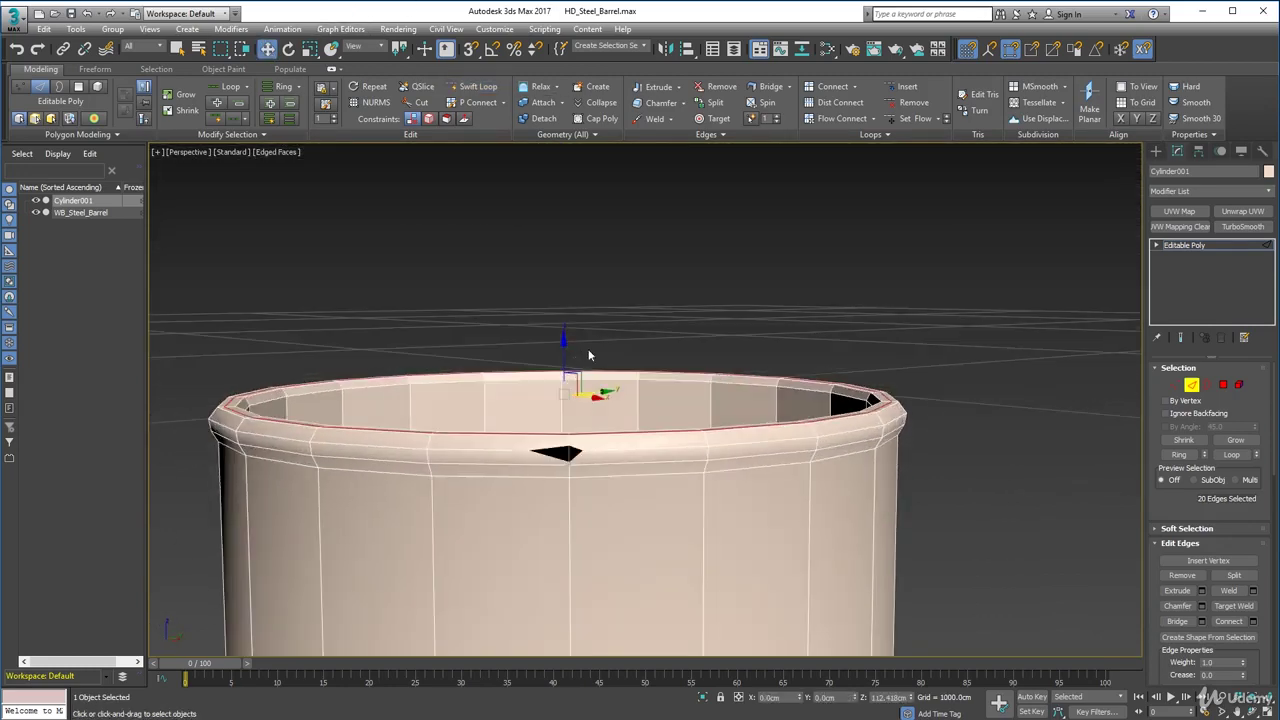
left_click_drag(565, 342, 564, 338)
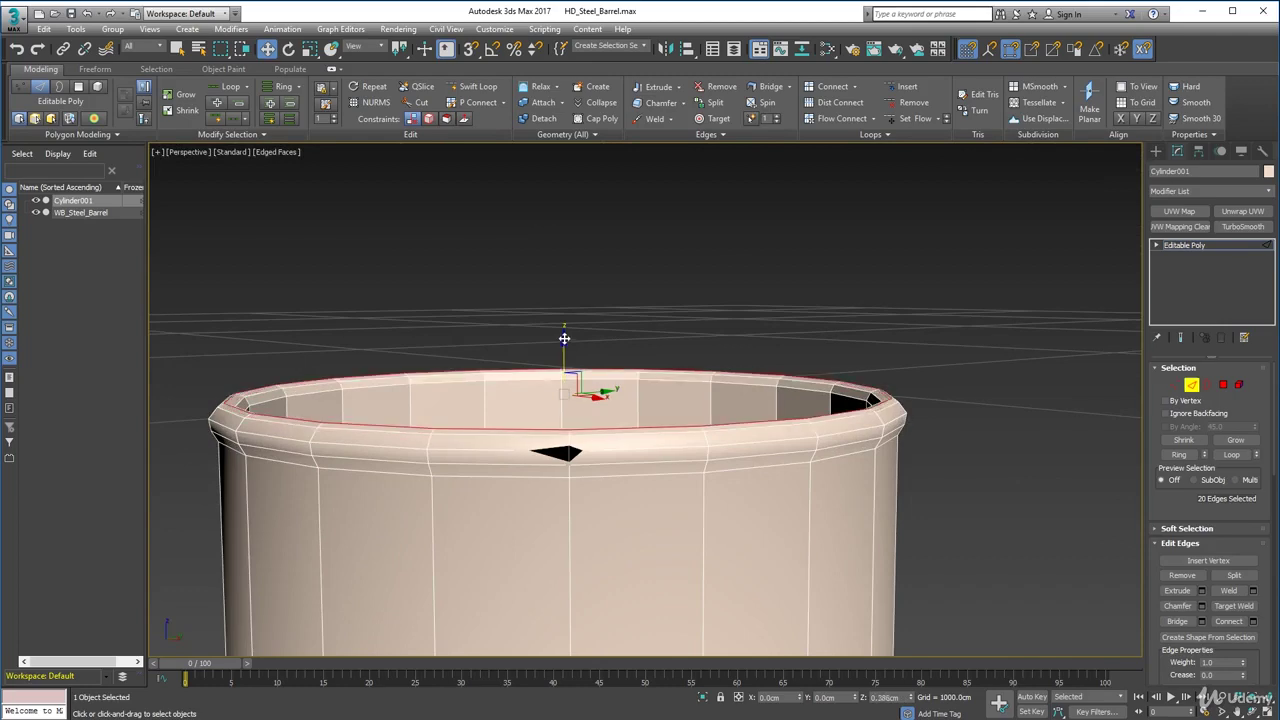
middle_click_drag(556, 362, 557, 380, "alt")
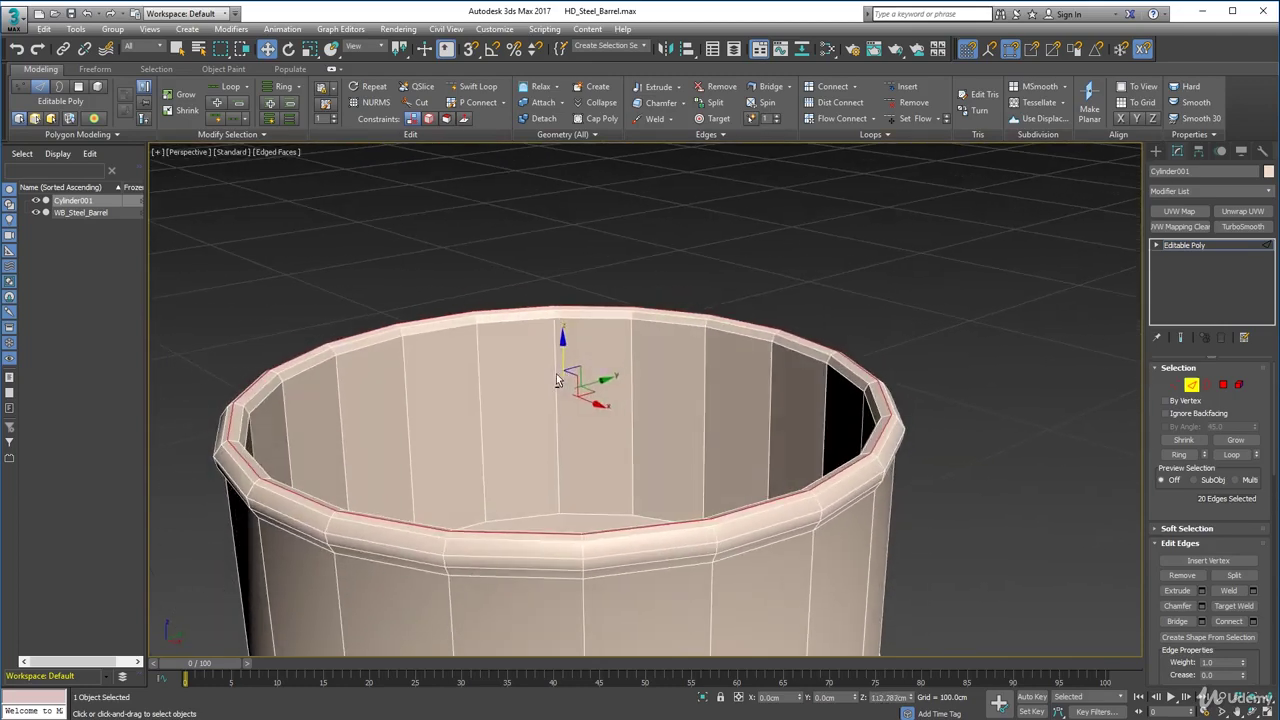
scroll(557, 373, "down", 10)
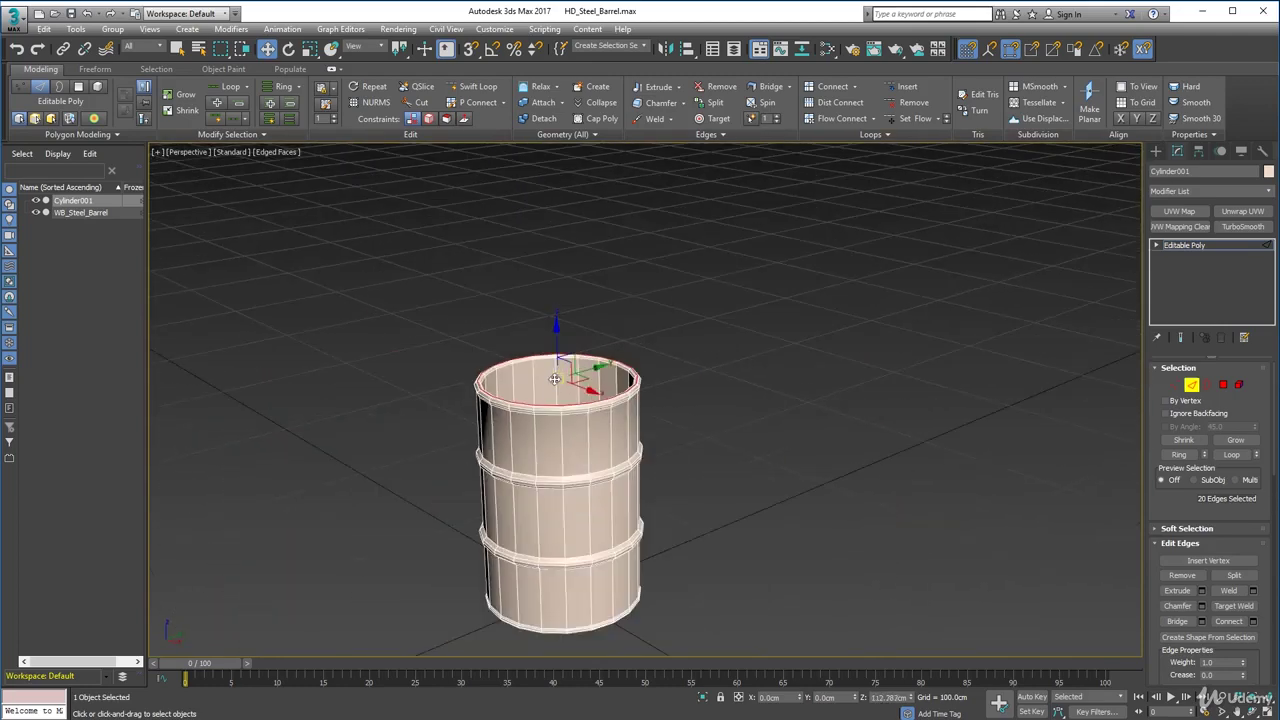
Leave edge editing and turn off the Edged Faces display to view the whole barrel with plain default shading.
left_click(1191, 384)
left_click(859, 362)
scroll(727, 405, "down", 5)
mouse_move(696, 400)
middle_mouse_down()
mouse_move(680, 397)
mouse_move(708, 396)
mouse_move(695, 403)
middle_mouse_up()
left_click(677, 460)
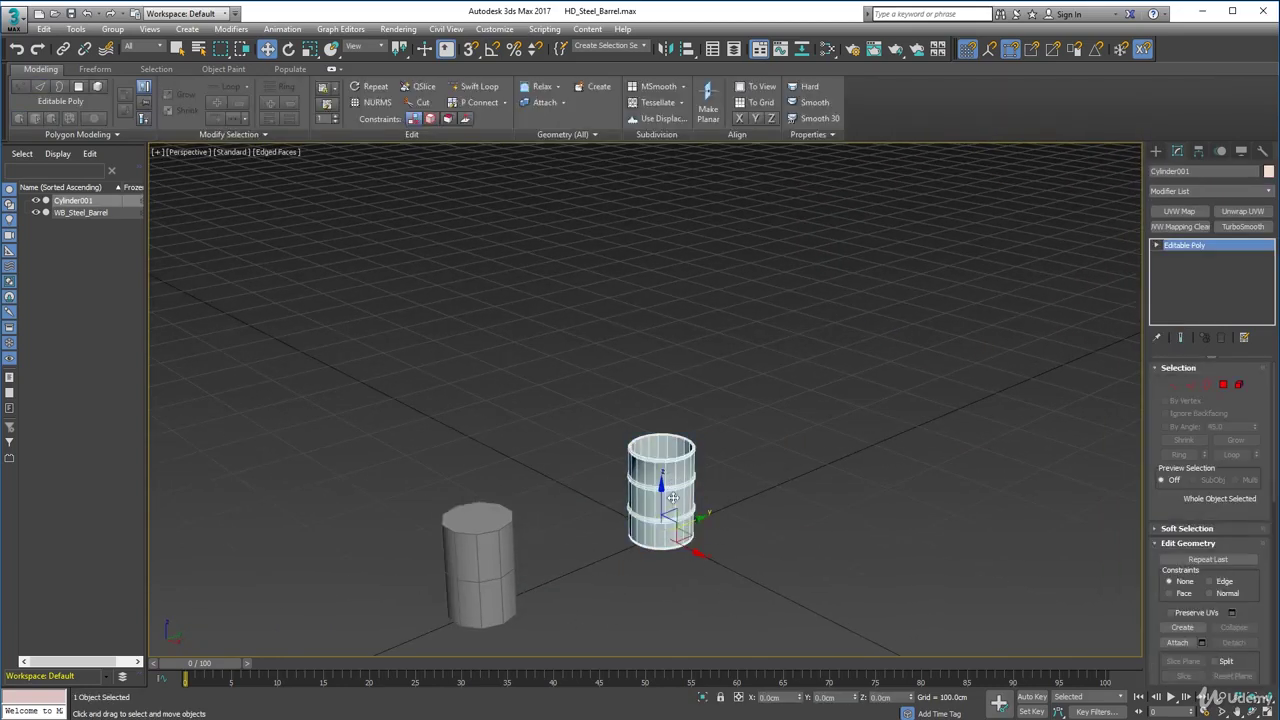
middle_click_drag(760, 547, 706, 572, "alt")
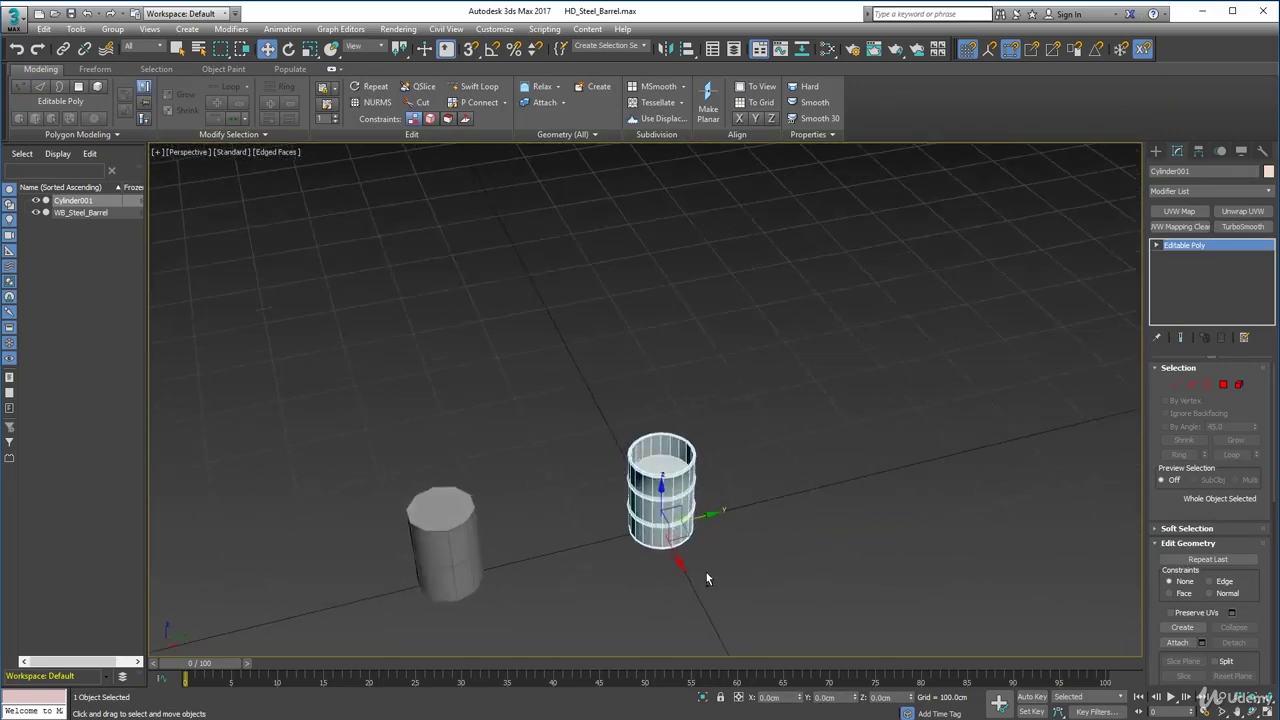
scroll(662, 490, "up", 5)
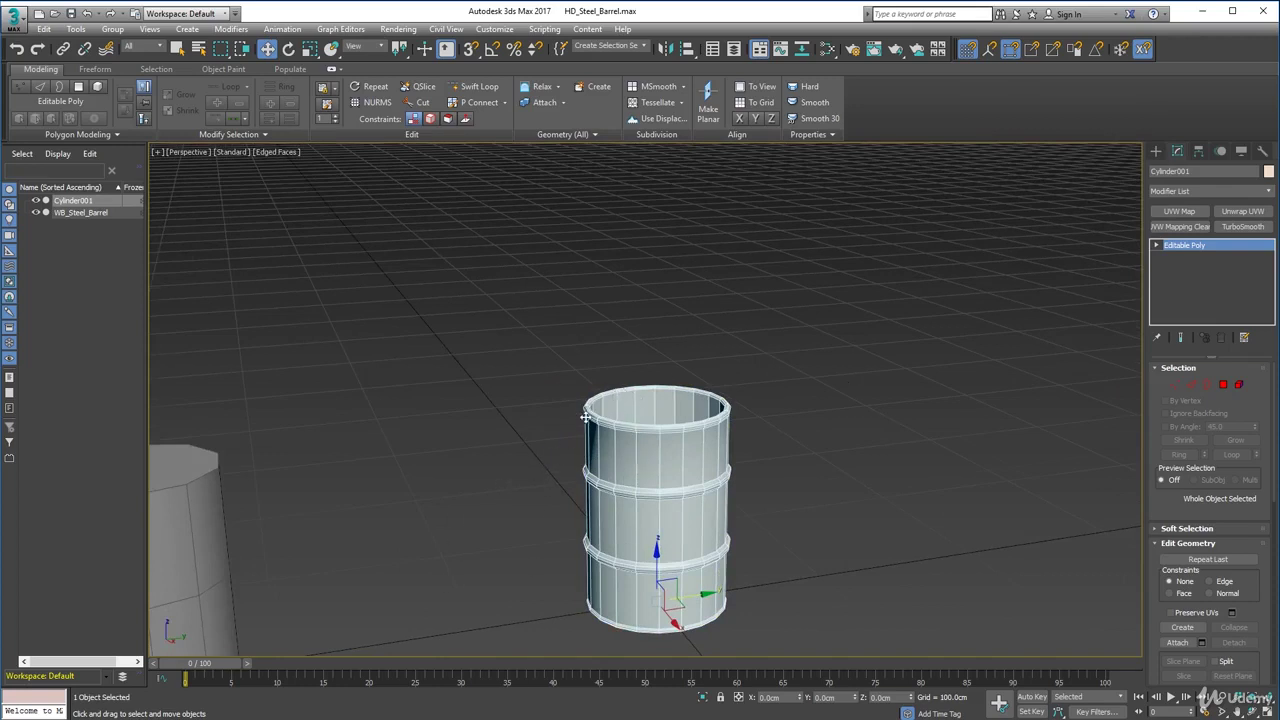
left_click(276, 152)
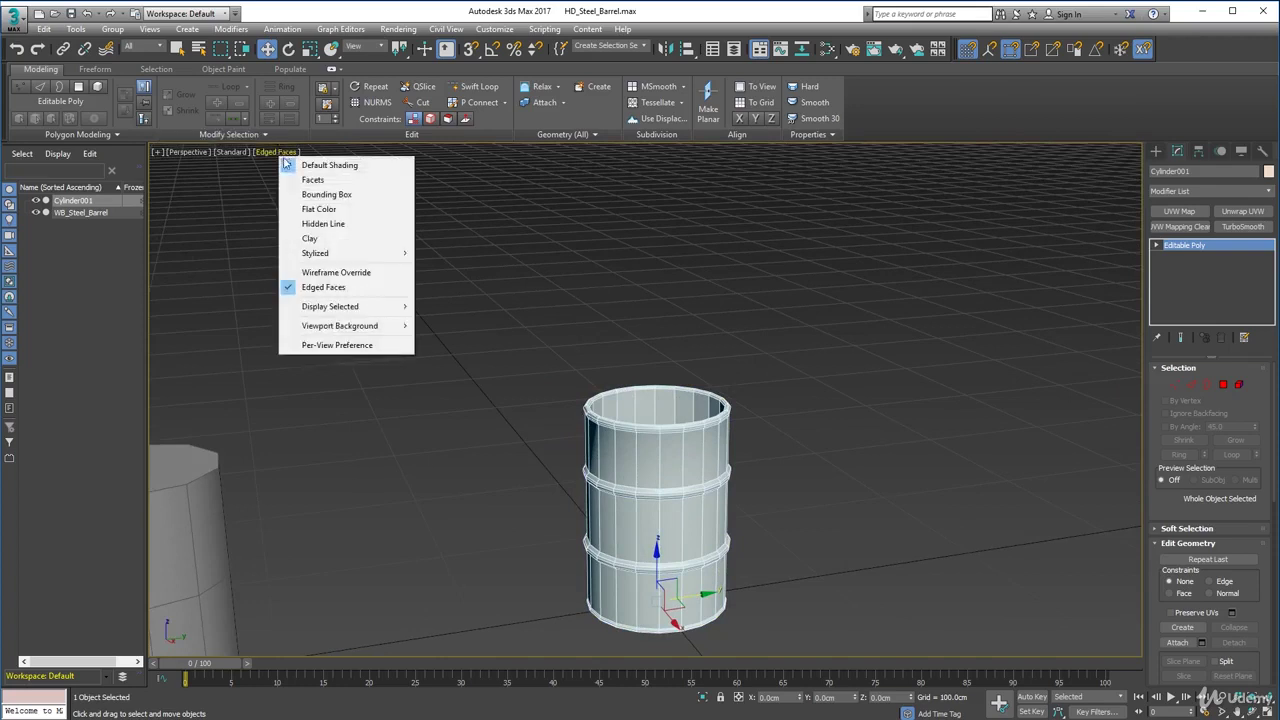
left_click(342, 289)
middle_click_drag(632, 444, 612, 400, "alt")
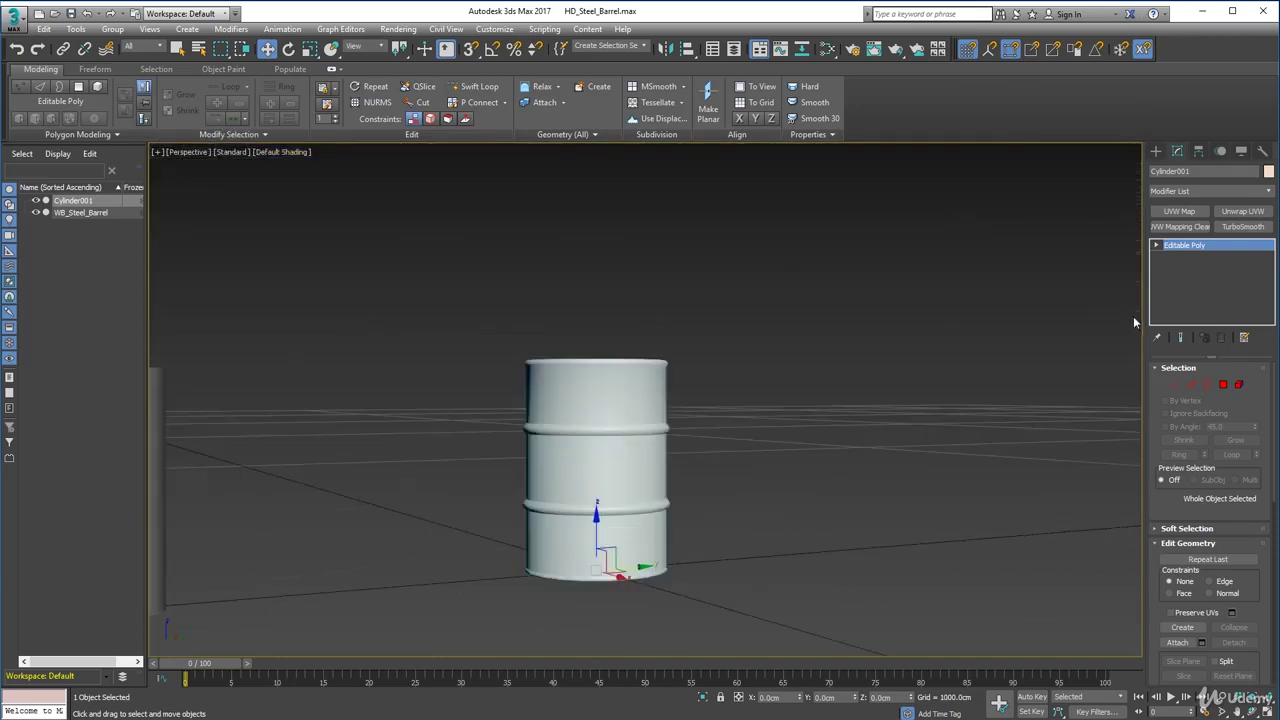
Select the polygons of the barrel's upper section including the rim, apply Auto Smooth at 45, and clear the selection.
left_click(1226, 386)
left_click_drag(658, 372, 662, 378)
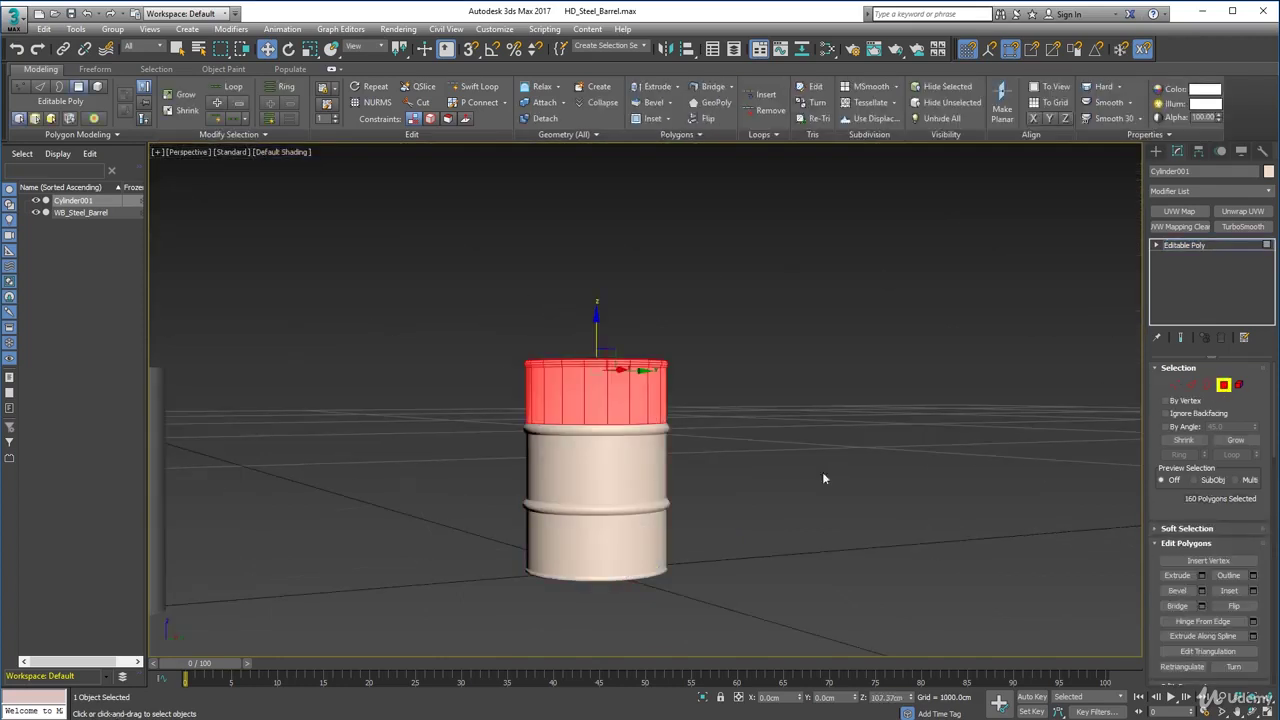
scroll(1268, 635, "down", 10)
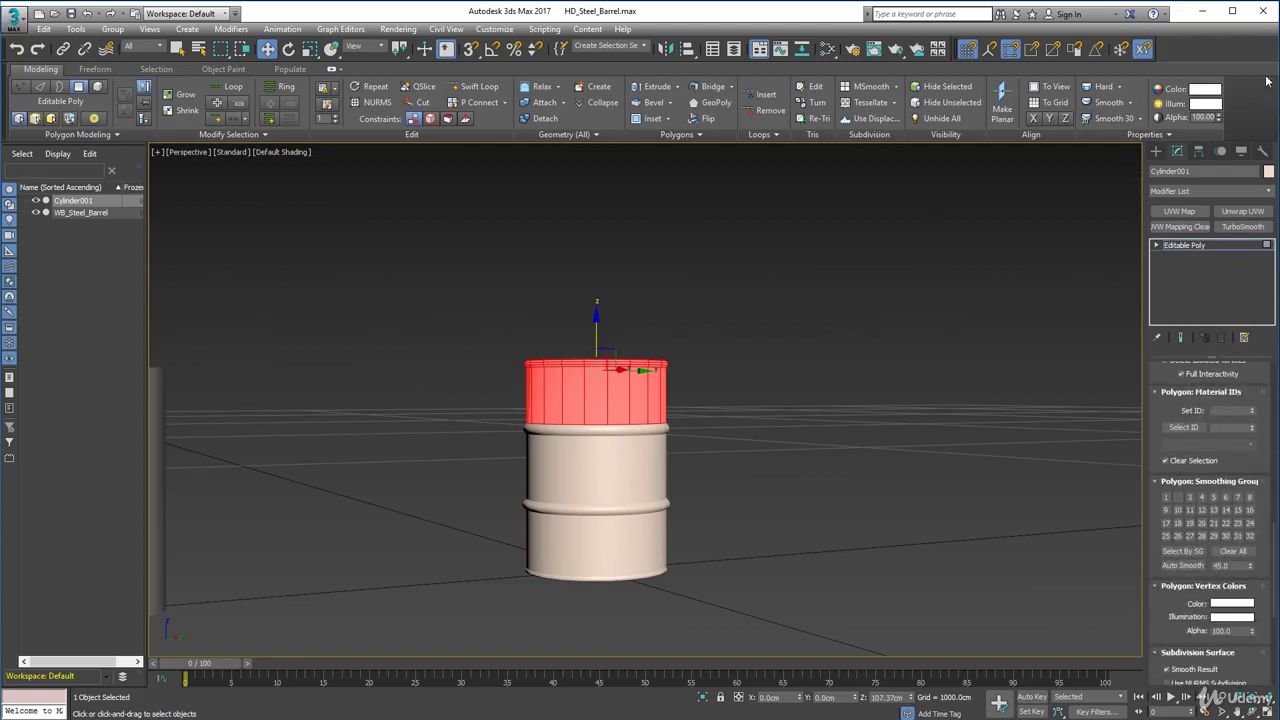
left_click(1184, 565)
middle_click_drag(678, 346, 675, 400, "alt")
left_click(686, 402)
scroll(541, 396, "up", 3)
middle_click_drag(567, 396, 590, 351, "alt")
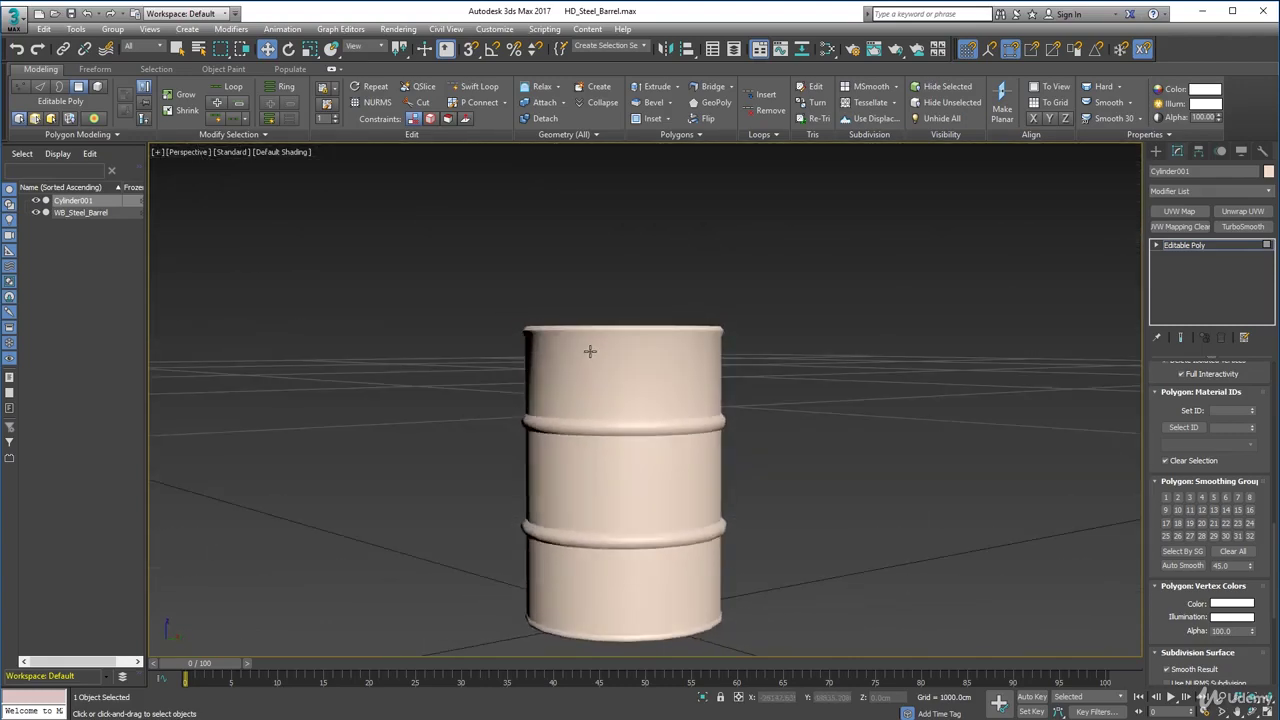
Select only the top rim polygons, assign them to smoothing group 1 without groups 2 and 3, and clear the selection.
left_click_drag(790, 372, 792, 375)
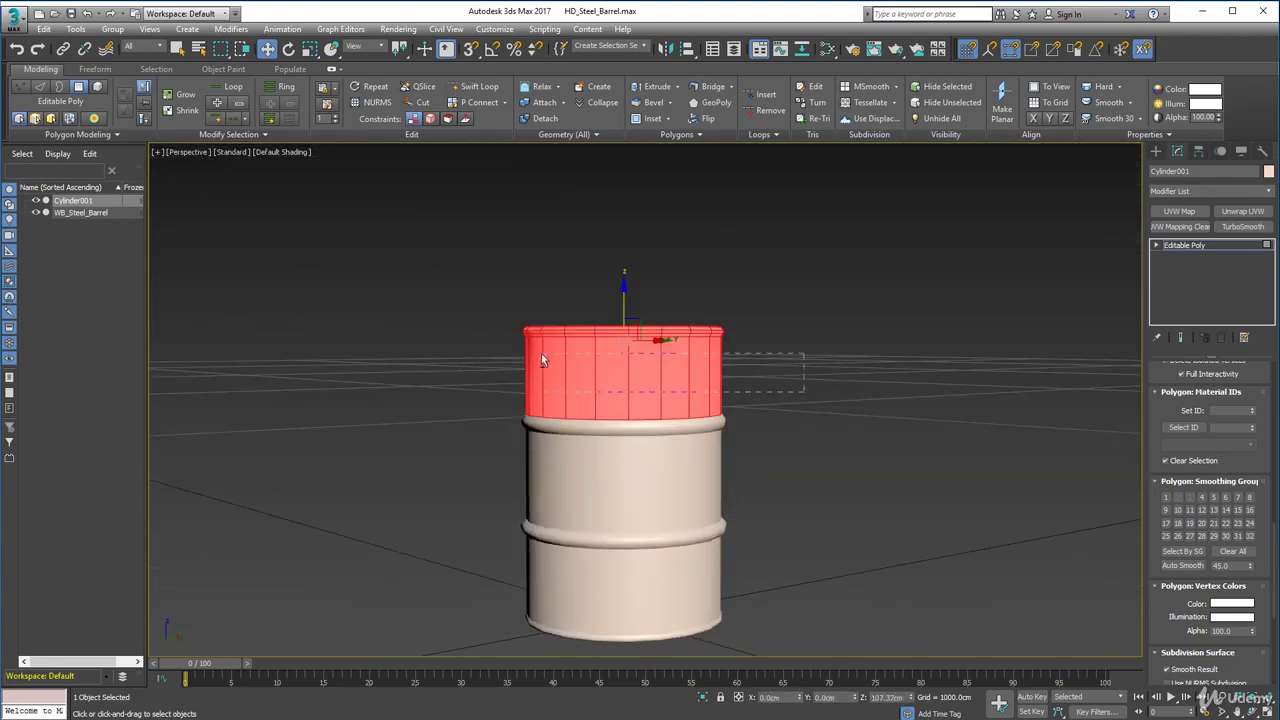
left_click_drag(541, 353, 520, 353, "alt")
left_click(1165, 497)
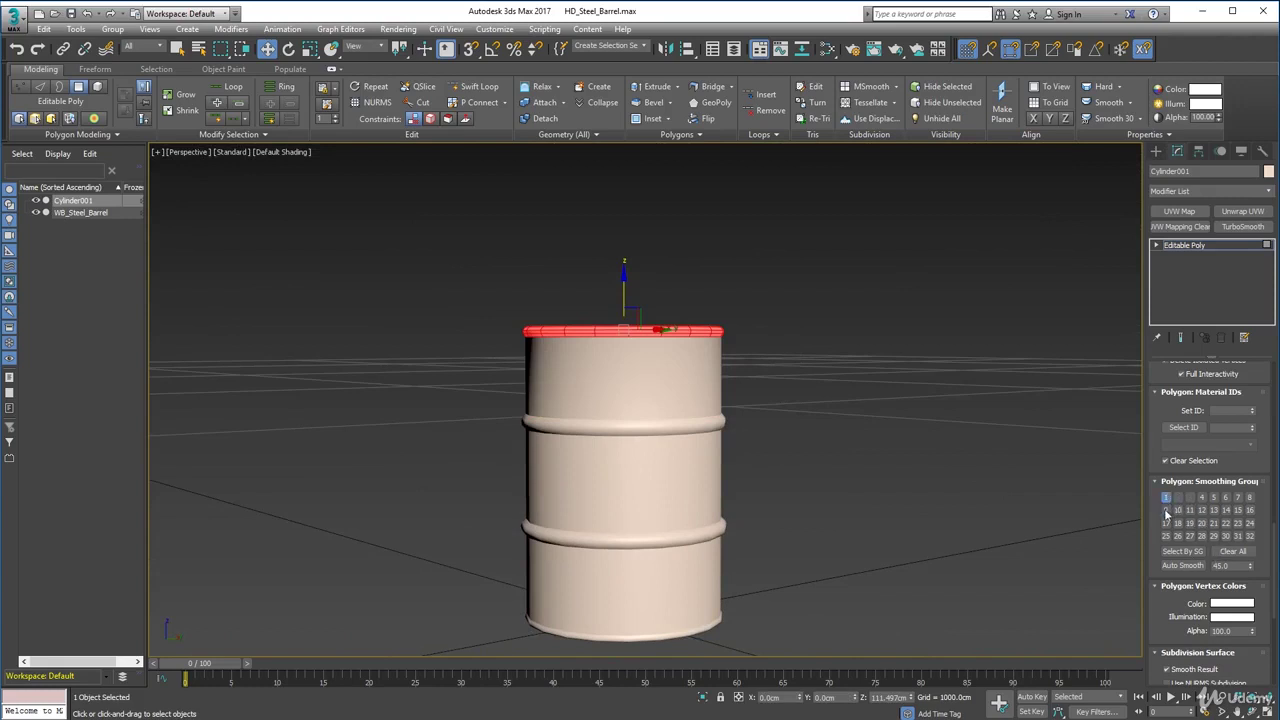
left_click(1177, 497)
left_click(1189, 497)
left_click(1189, 498)
left_click(1179, 498)
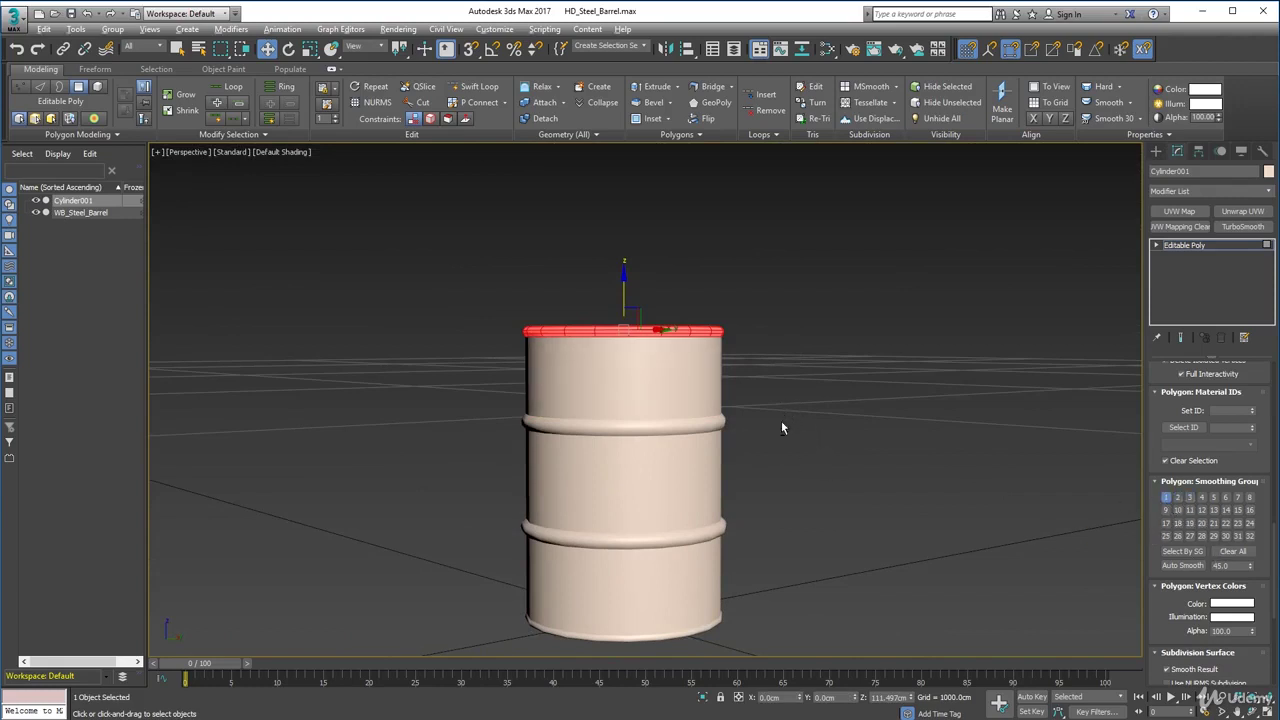
middle_click_drag(782, 428, 777, 467, "alt")
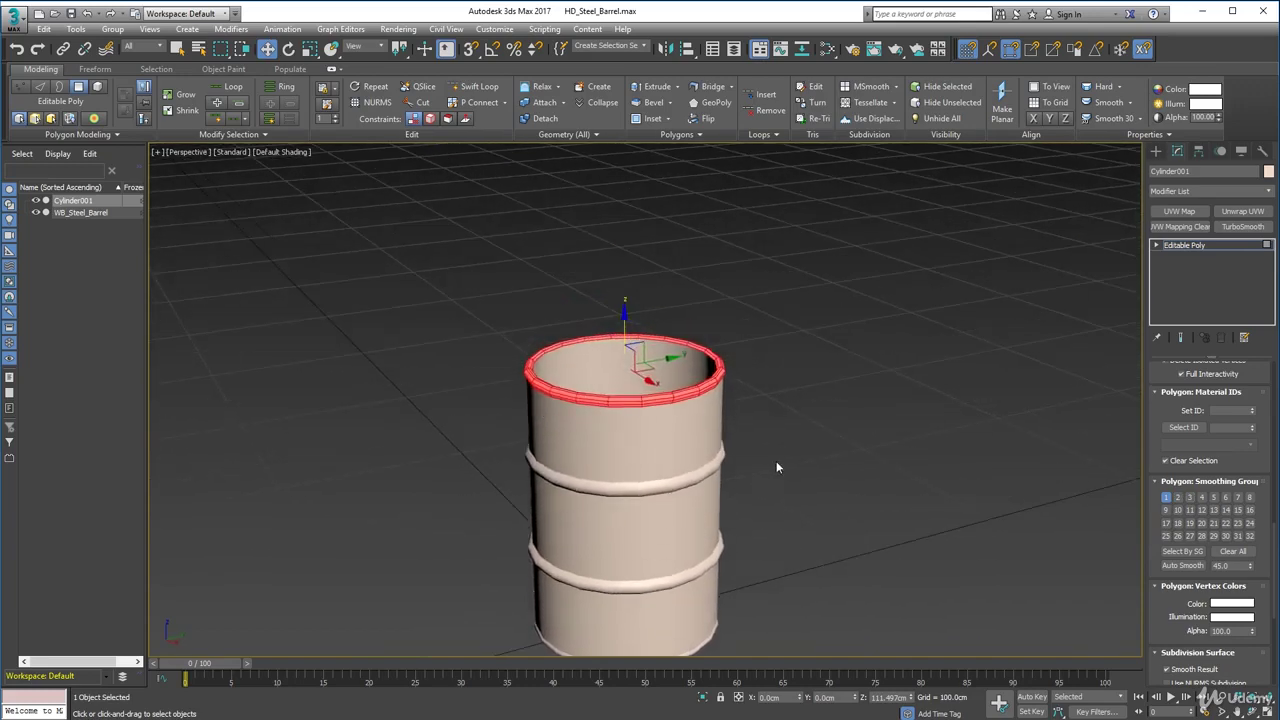
left_click(776, 461)
Inspect the smoothed barrel up to its top rim and turn the Edged Faces display back on.
middle_click_drag(750, 422, 757, 395, "alt")
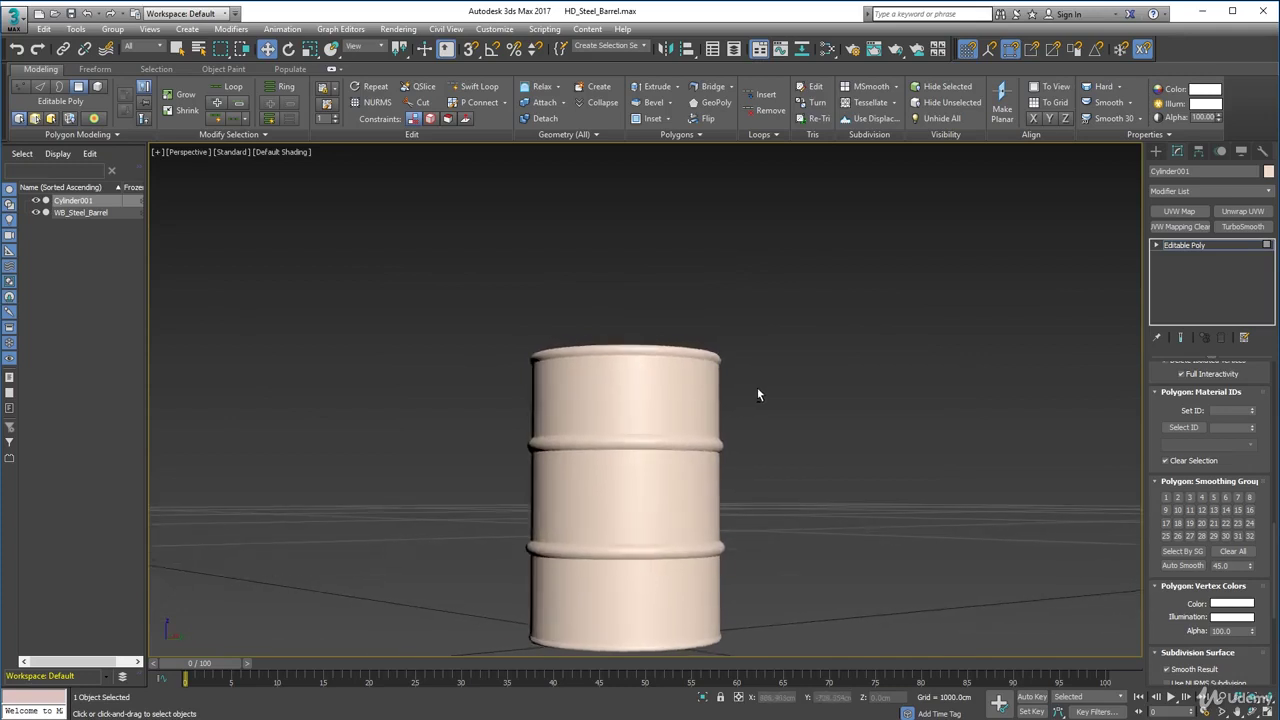
scroll(757, 395, "down", 5)
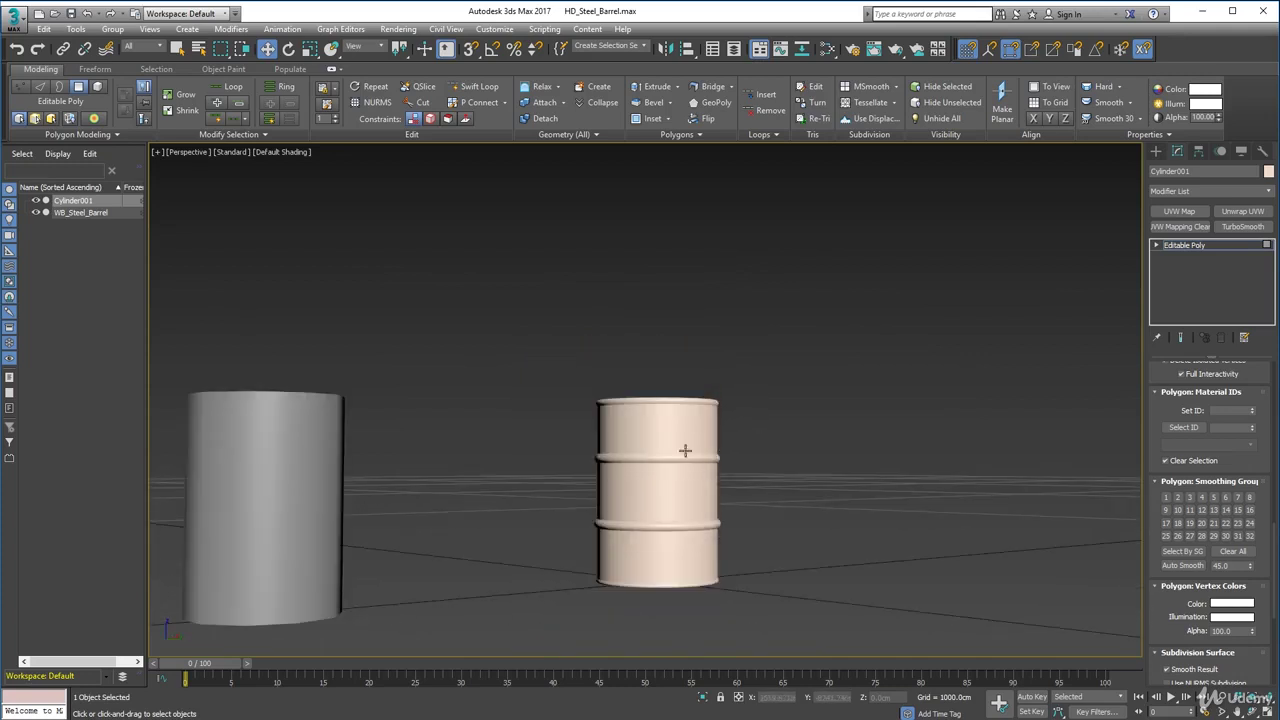
scroll(662, 405, "up", 8)
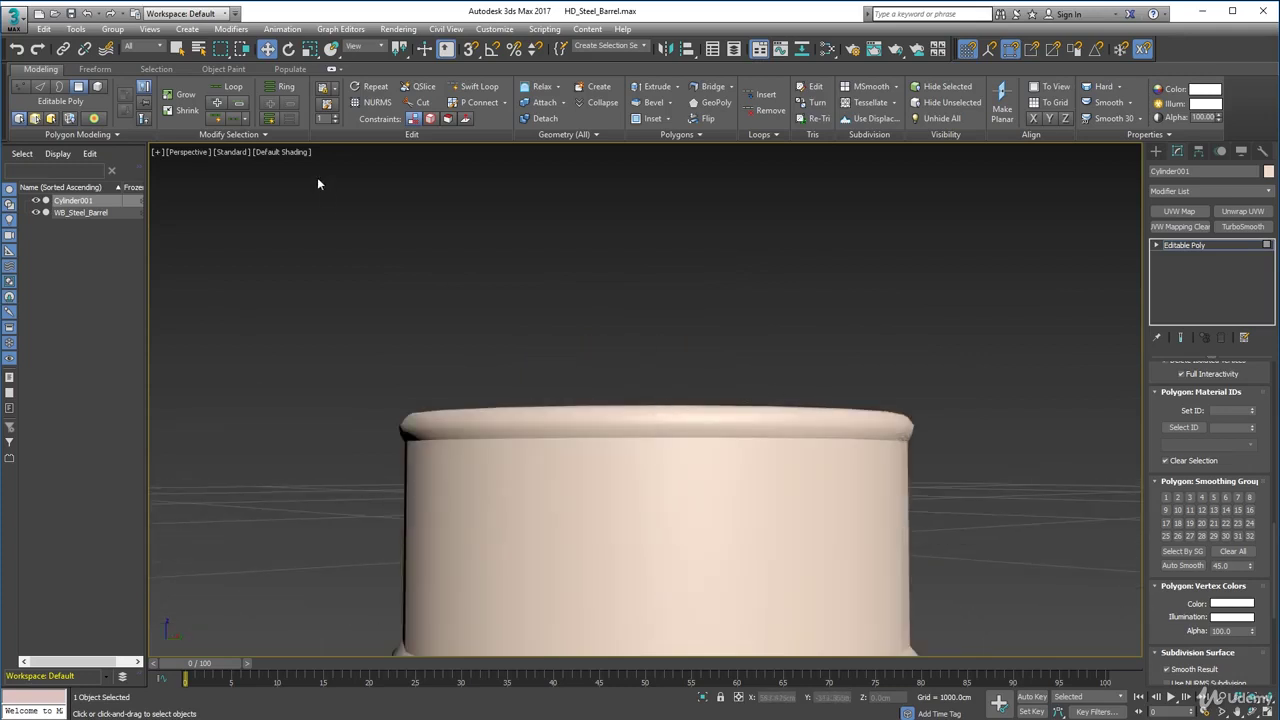
left_click(286, 152)
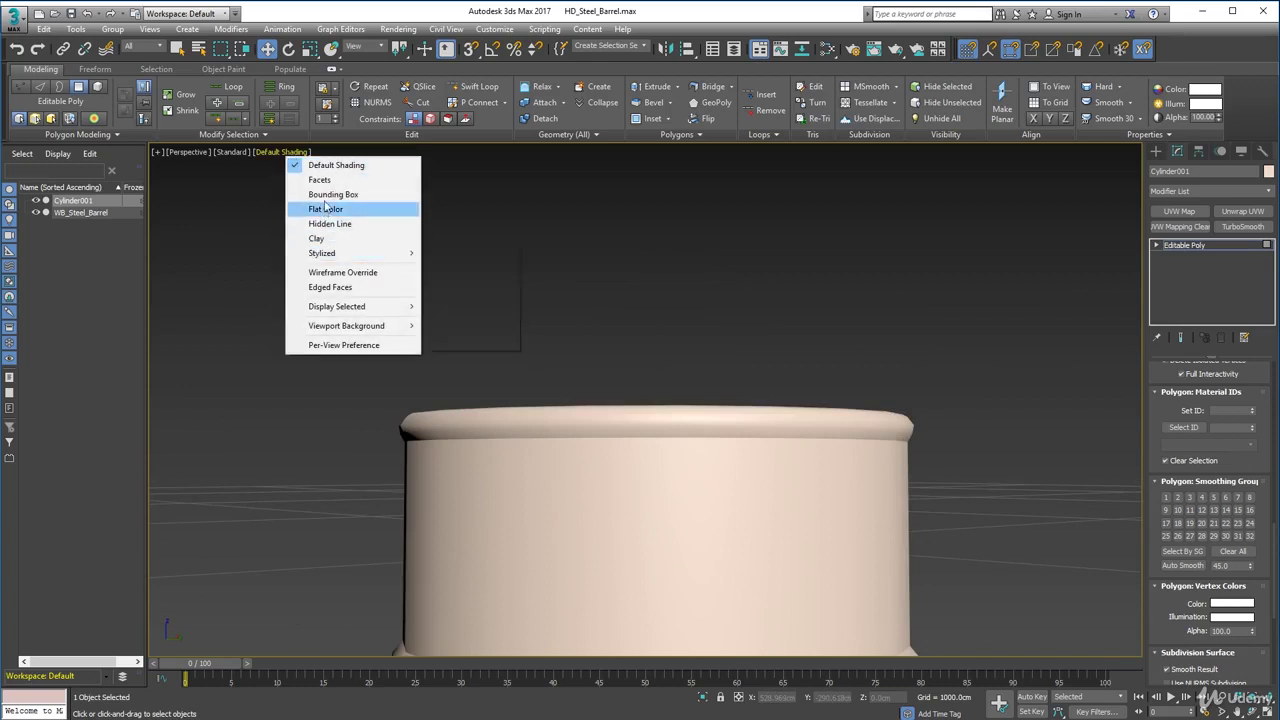
left_click(331, 288)
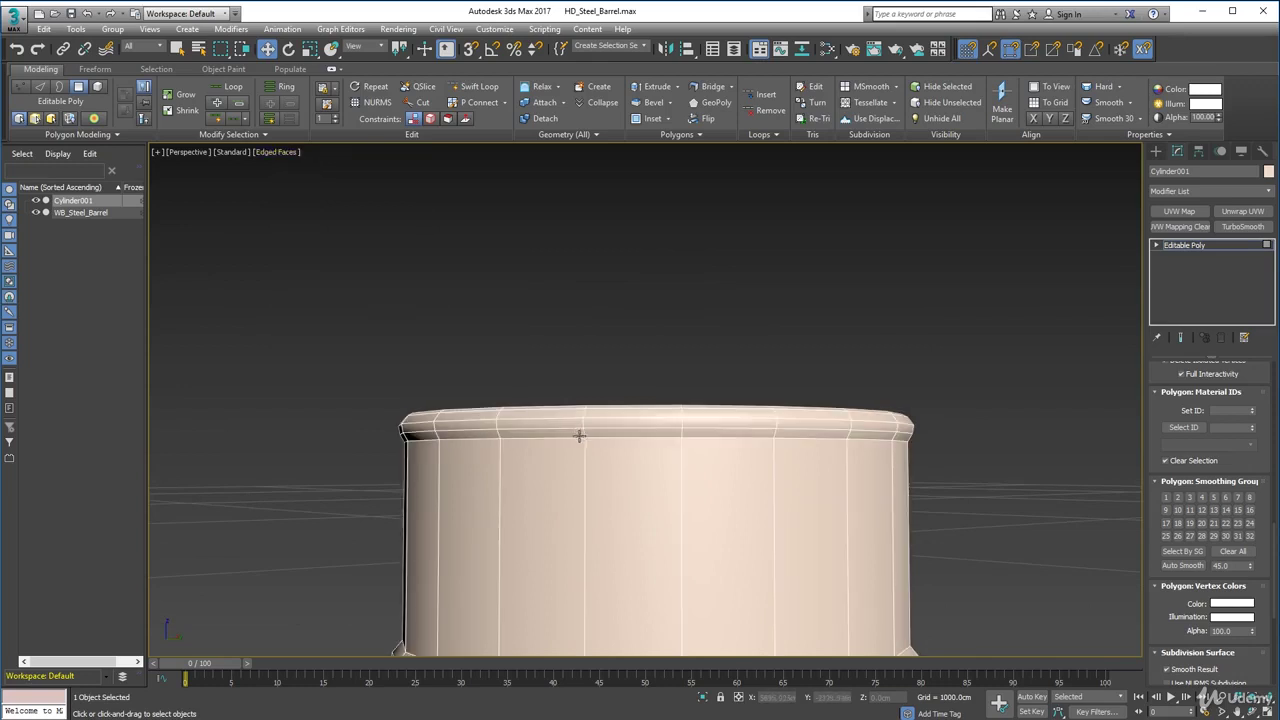
scroll(1150, 430, "up", 5)
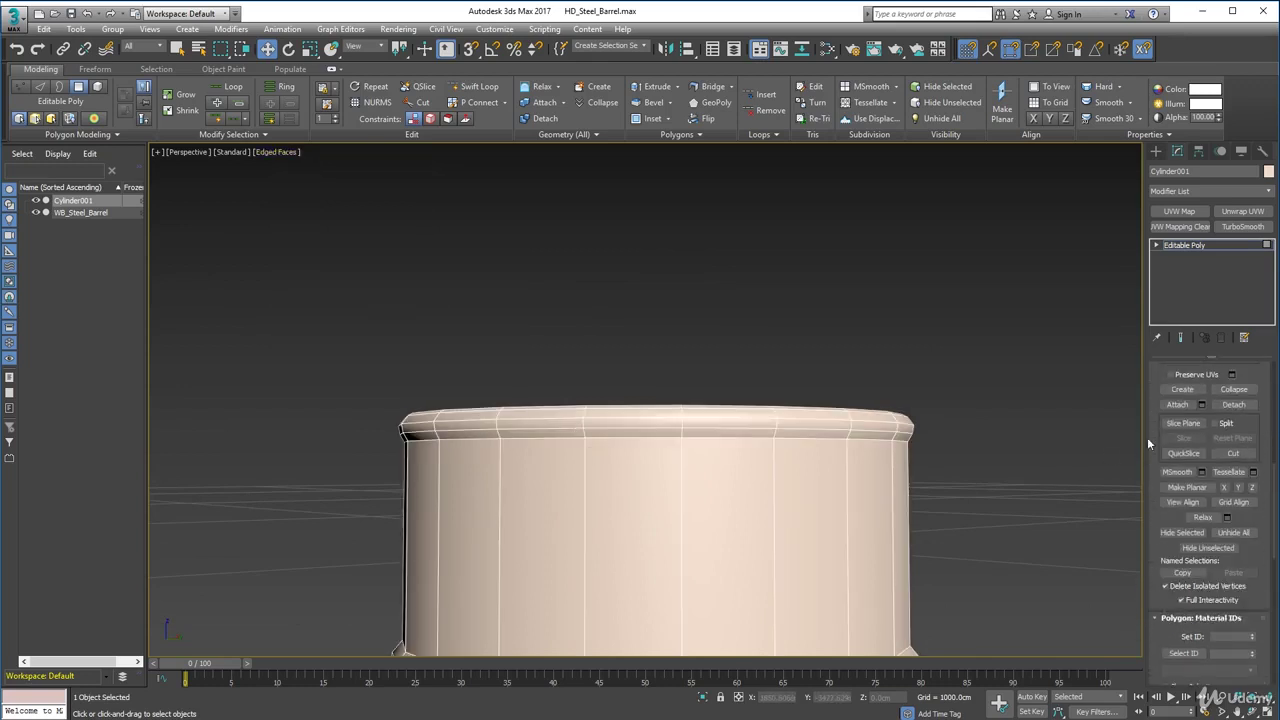
Enter edge editing, select the edge loop around the middle of the barrel's top rim and raise it slightly.
scroll(1150, 393, "up", 6)
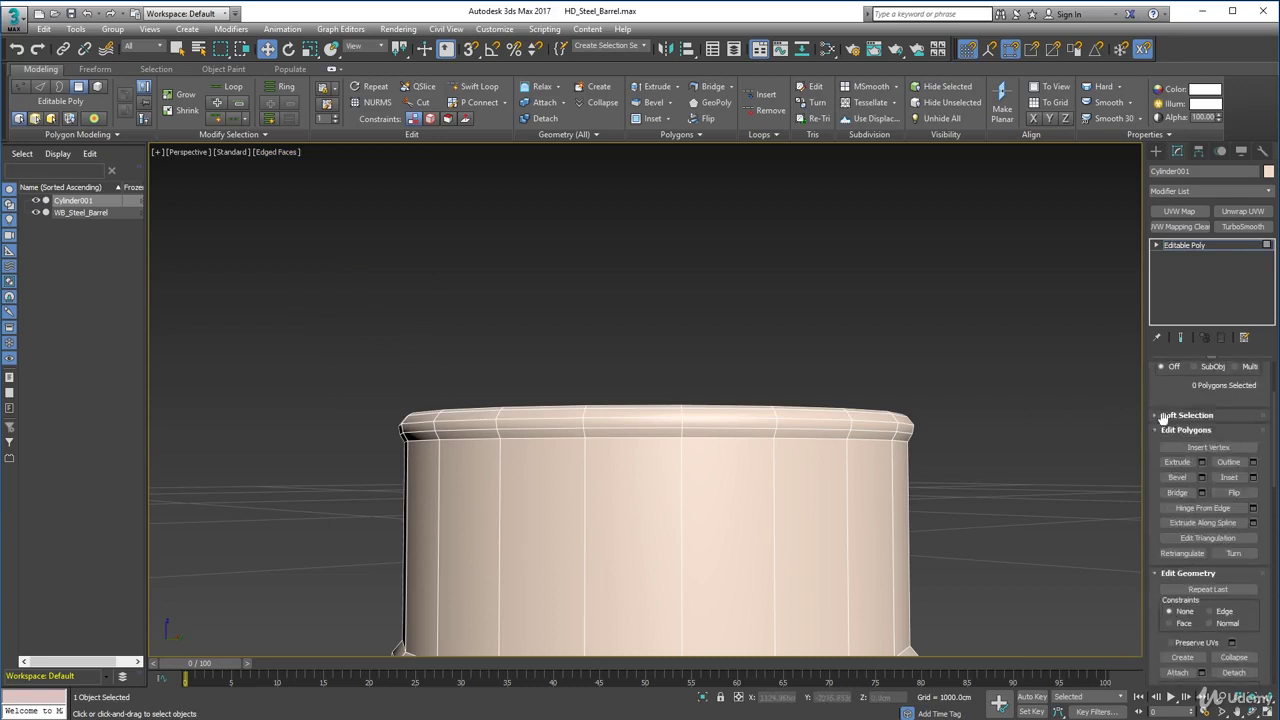
left_click(1191, 382)
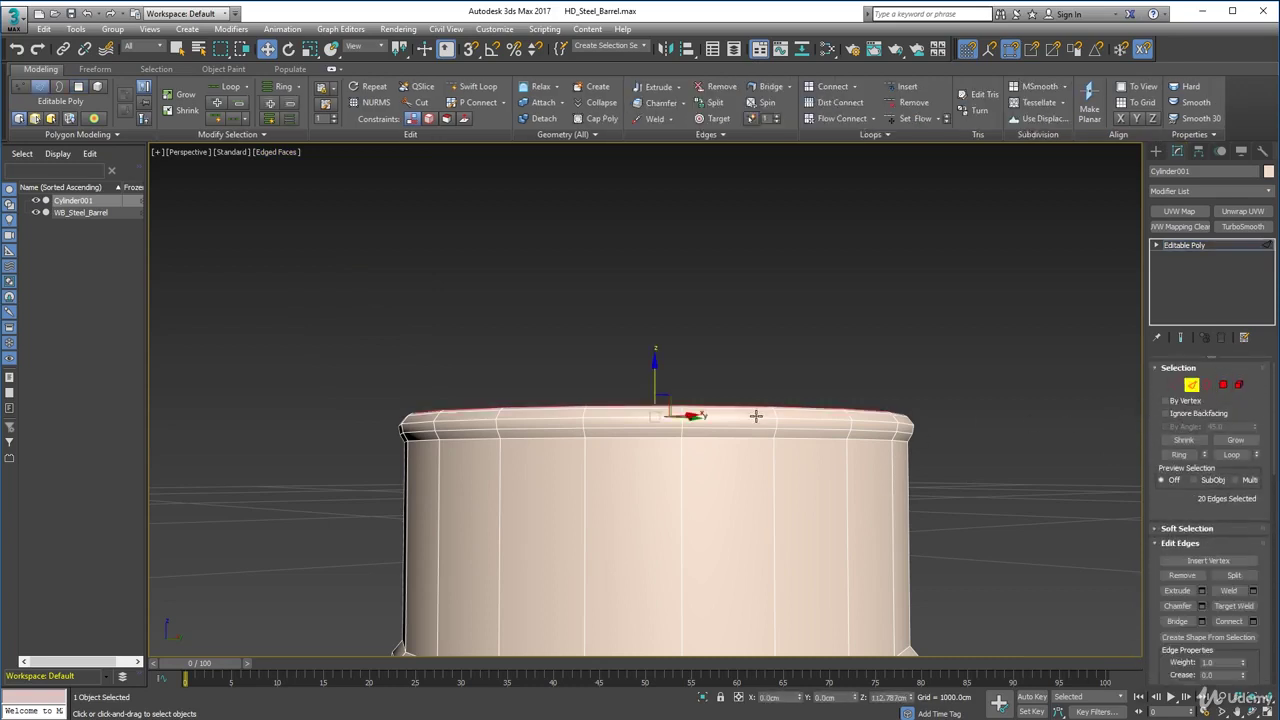
double_click(724, 437)
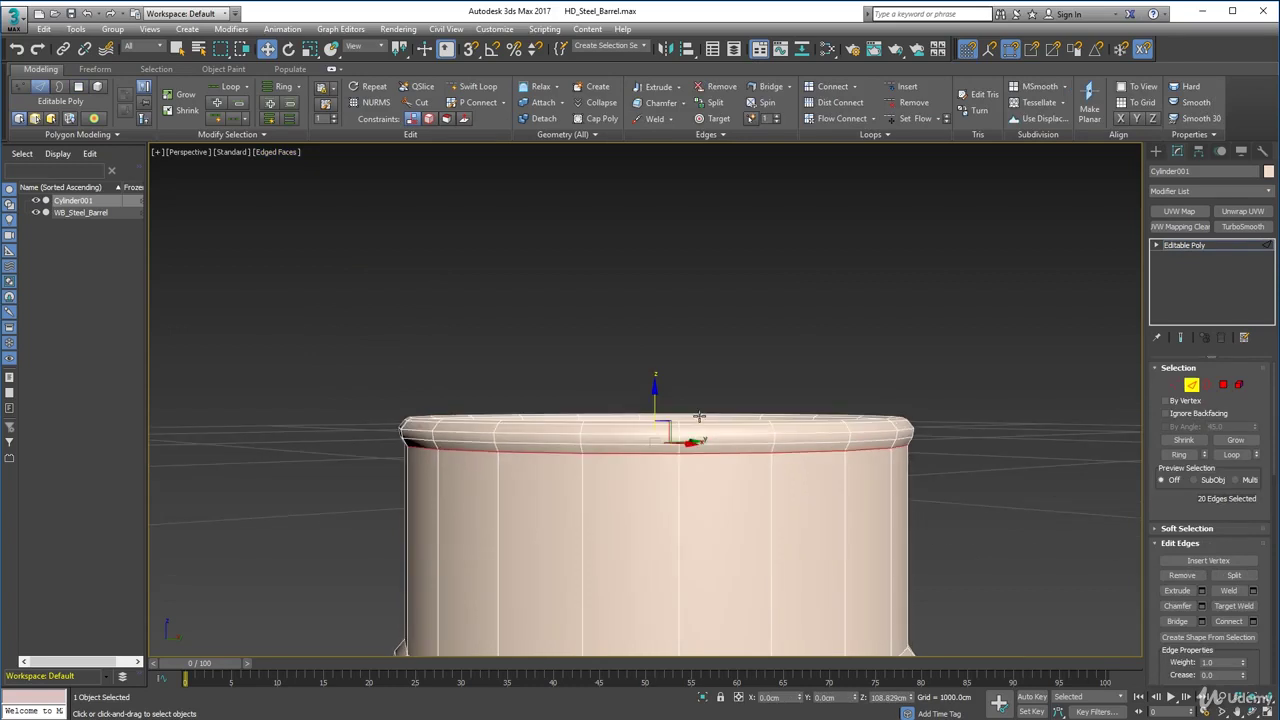
left_click(632, 422)
double_click(632, 422)
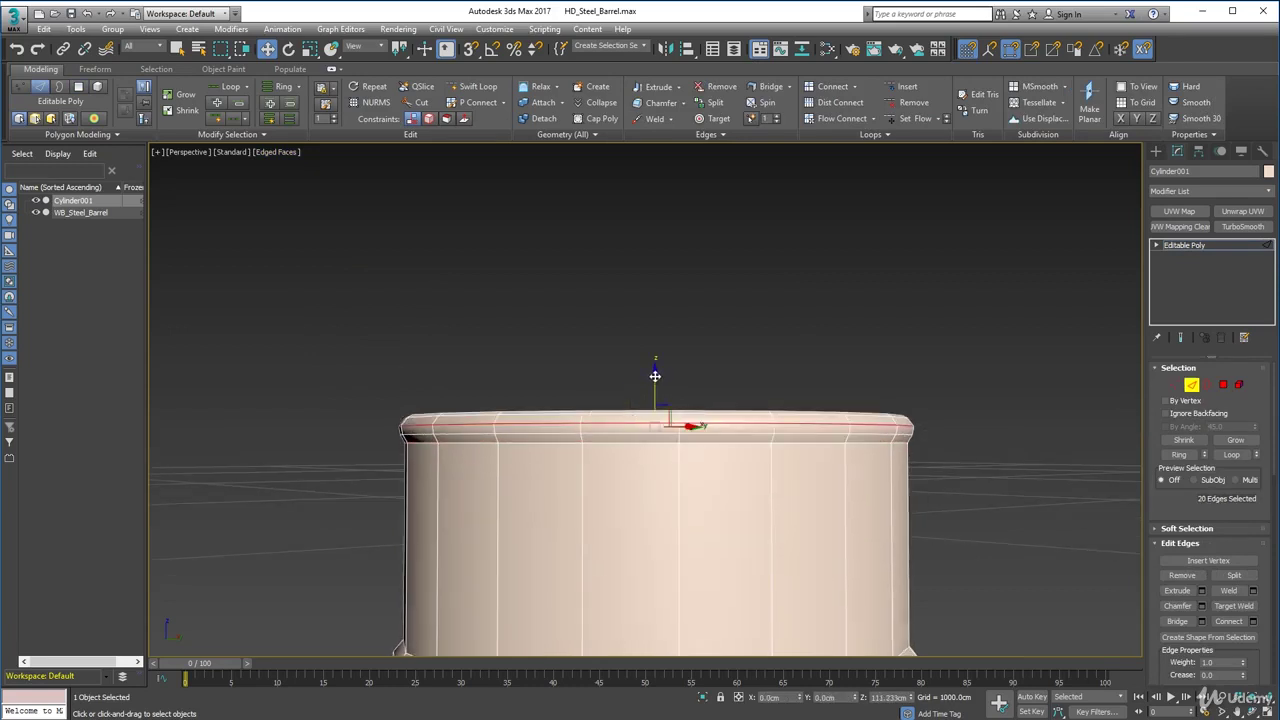
left_click_drag(655, 375, 655, 369)
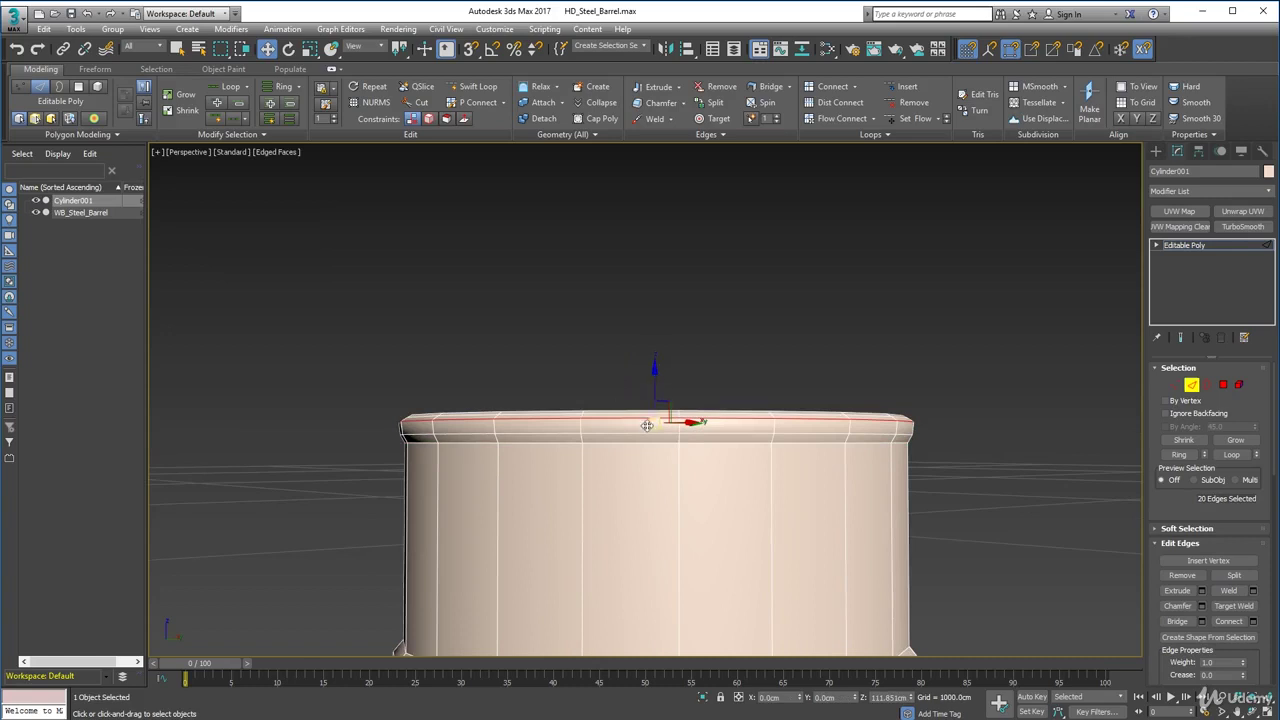
Adjust the height of the top rim's second-lowest edge loop, and raise the lowest loop slightly to tighten the rim's underside.
double_click(611, 433)
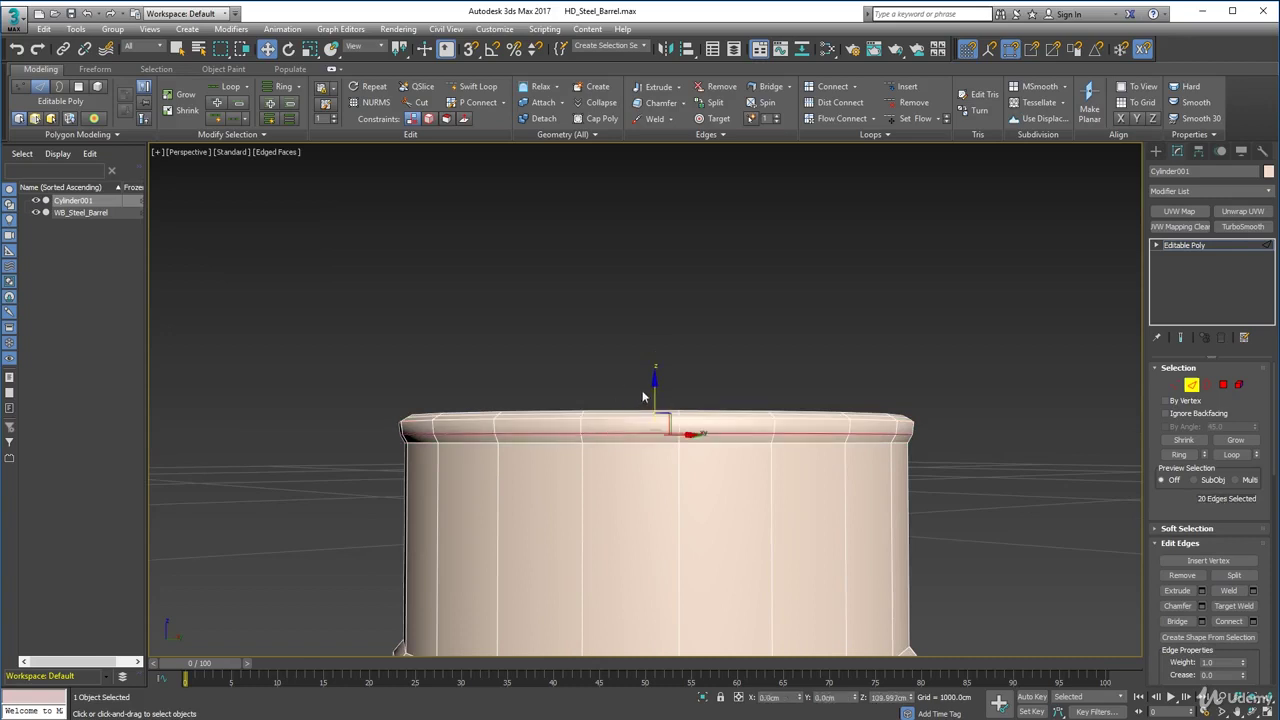
left_click_drag(656, 383, 652, 387)
double_click(606, 441)
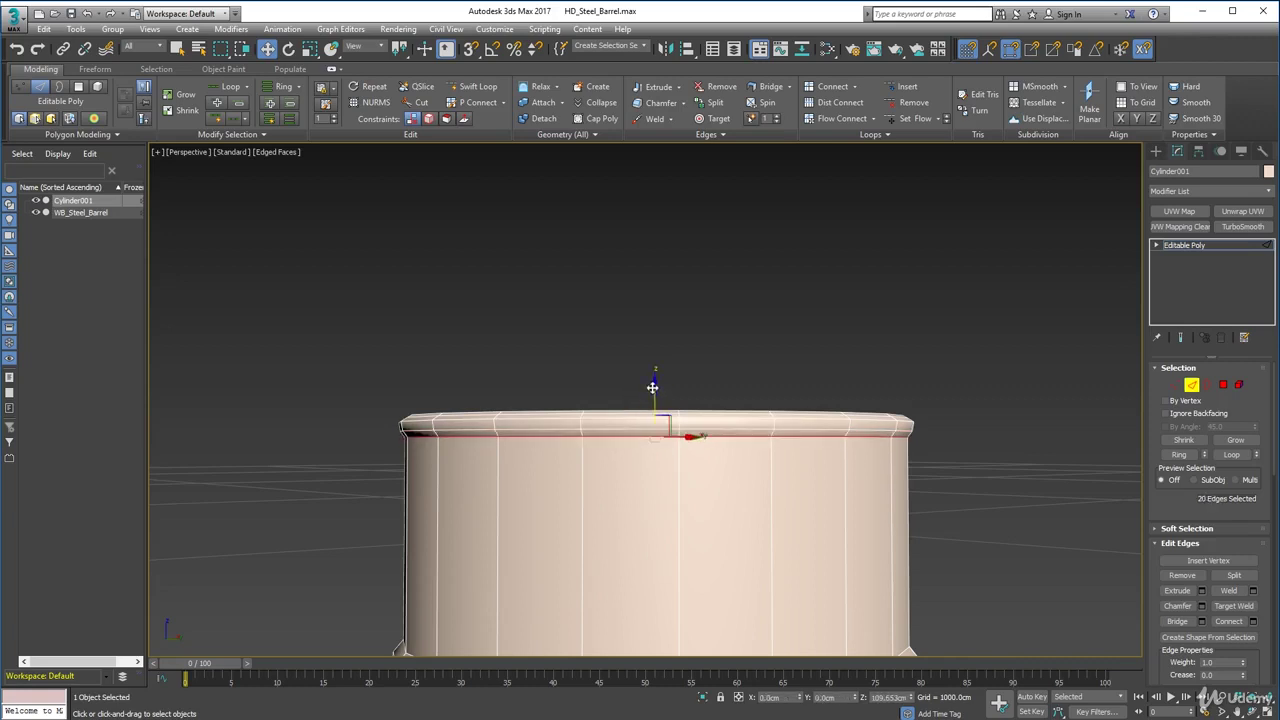
scroll(637, 411, "down", 5)
scroll(628, 426, "up", 5)
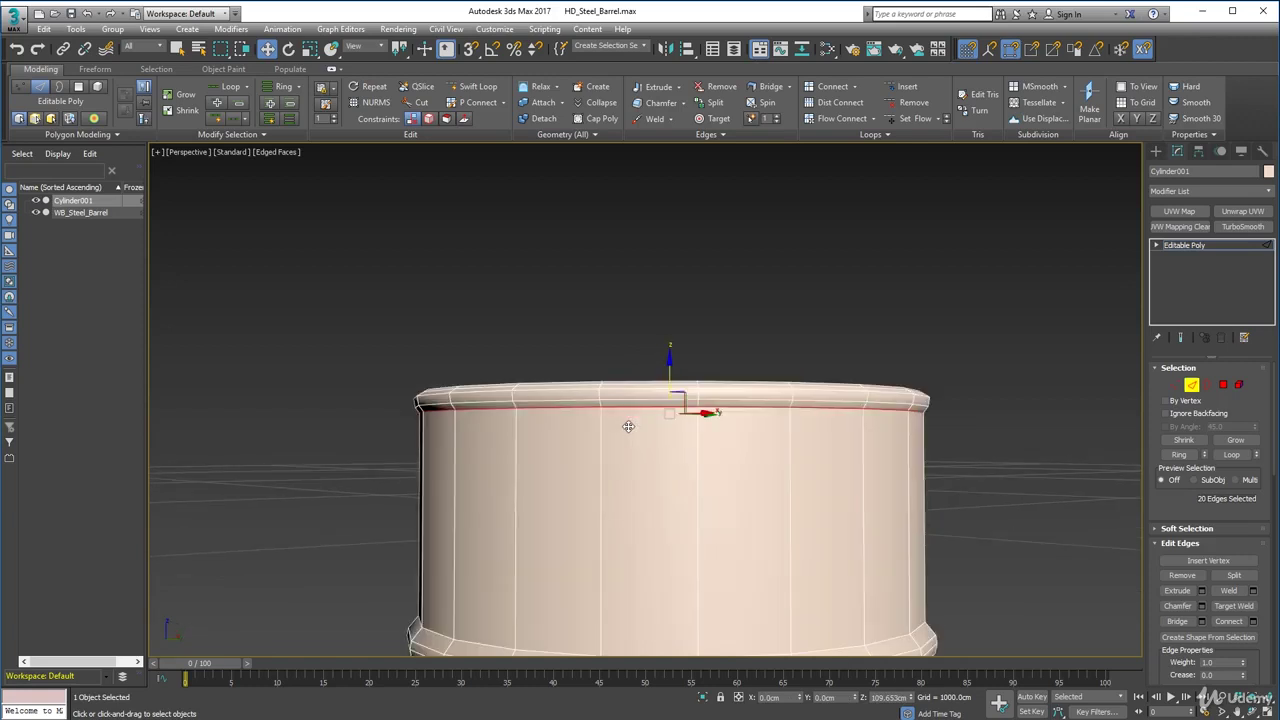
Select the edge loop just above the top rim's lowest loop and lower it slightly.
double_click(499, 400)
middle_click_drag(483, 380, 785, 398, "alt")
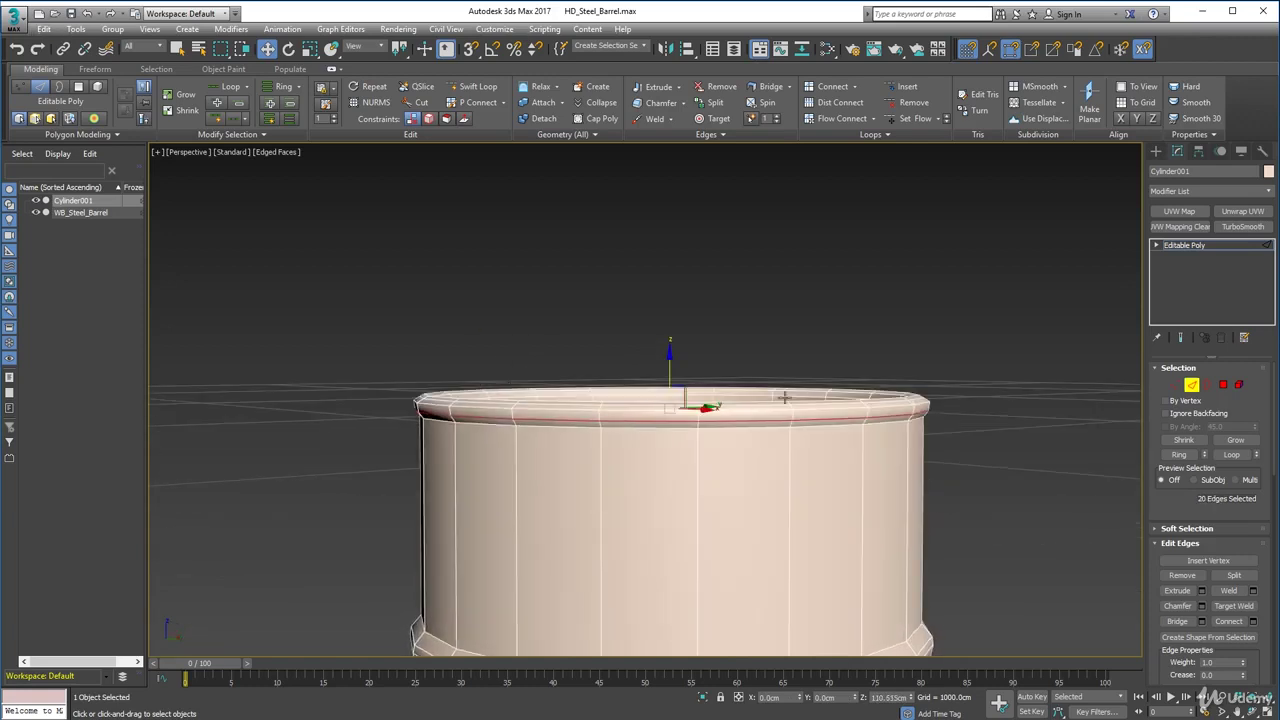
mouse_move(670, 354)
left_mouse_down()
mouse_move(674, 377)
mouse_move(671, 362)
left_mouse_up()
middle_click_drag(631, 415, 578, 398, "alt")
double_click(541, 392)
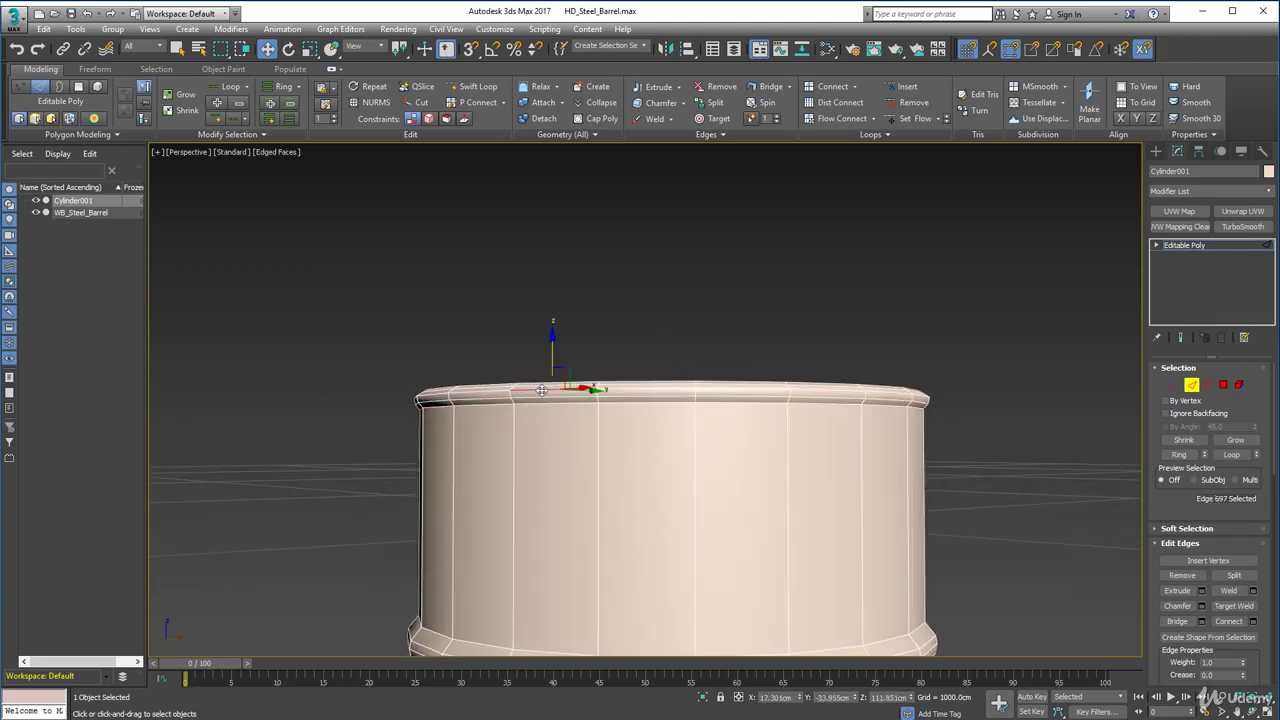
right_click(311, 50)
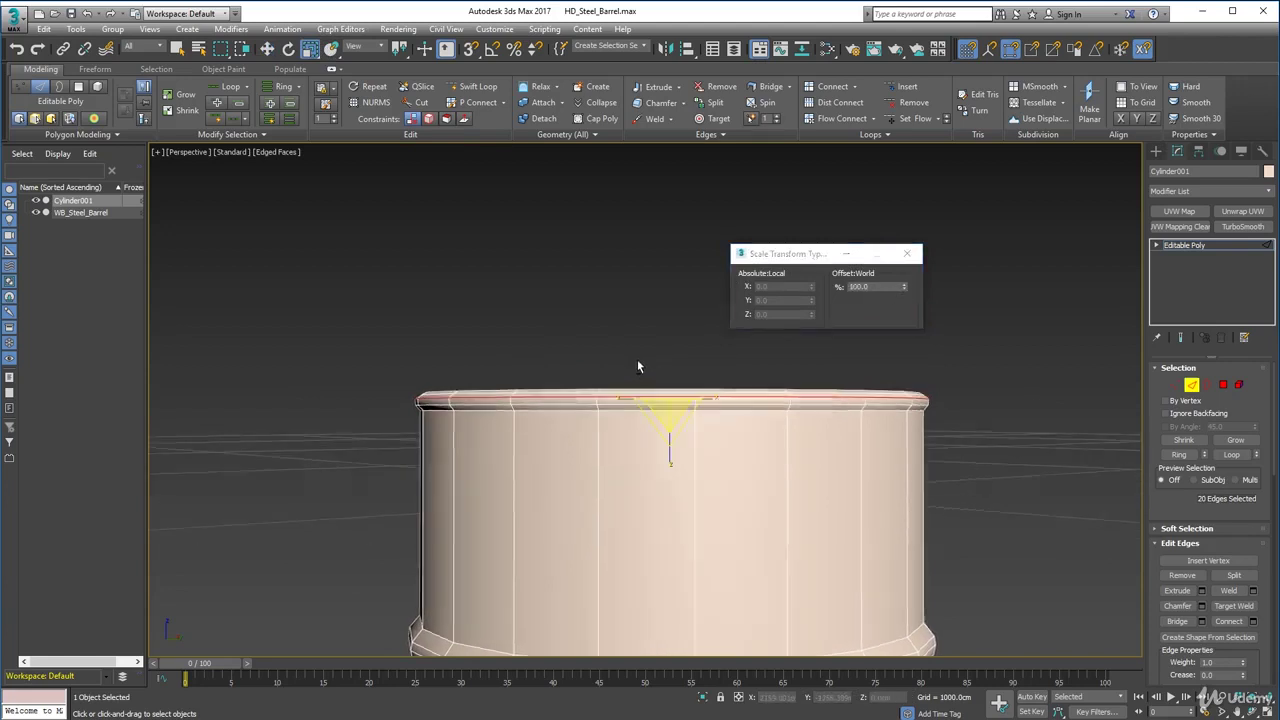
mouse_move(637, 359)
middle_mouse_down("alt")
mouse_move(633, 372)
mouse_move(606, 366)
mouse_move(645, 360)
middle_mouse_up("alt")
left_click(911, 258)
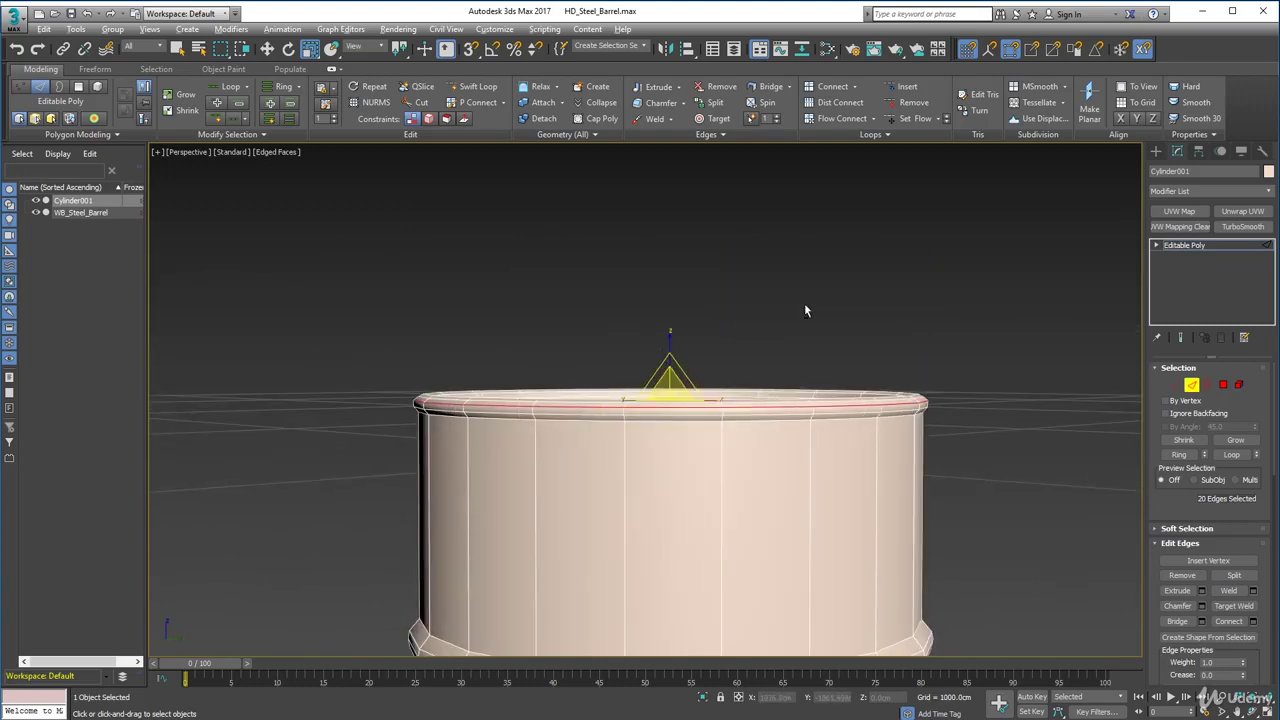
middle_click_drag(804, 304, 808, 328, "alt")
left_click(928, 338)
Turn off the Edged Faces display and inspect the whole barrel next to the low-detail barrel.
scroll(881, 373, "down", 6)
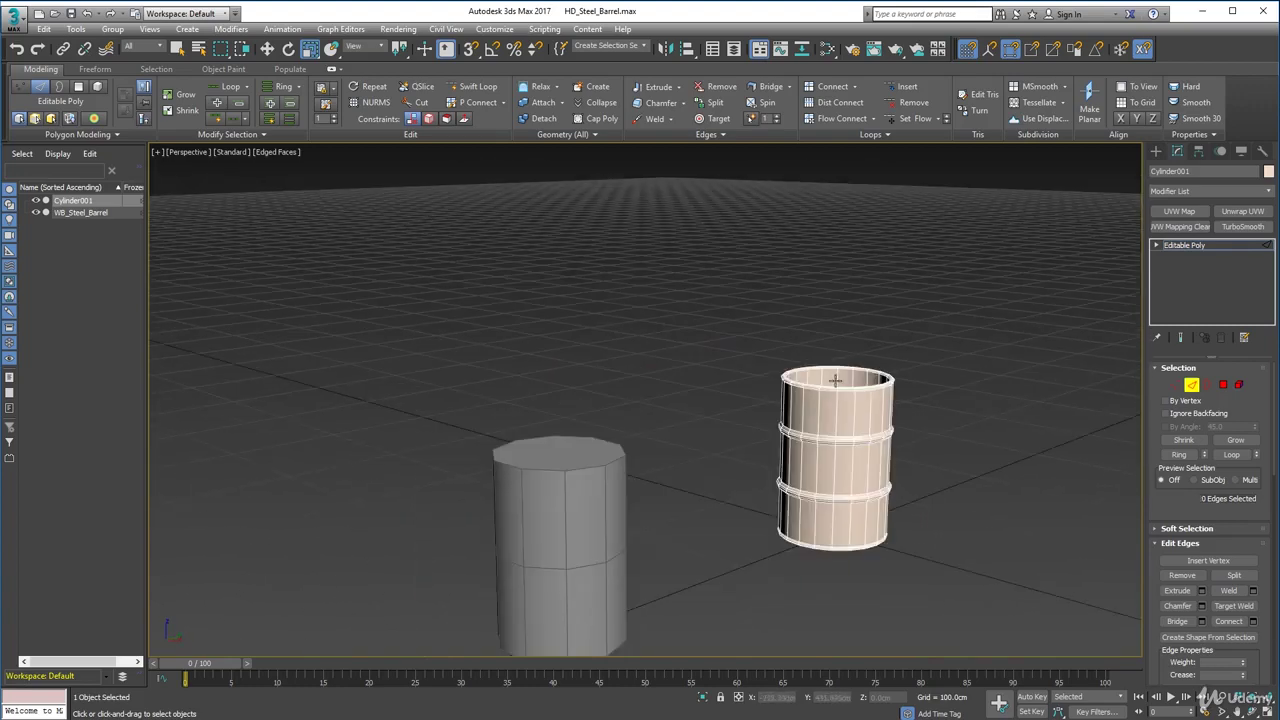
middle_click_drag(835, 380, 395, 133, "alt")
left_click(283, 157)
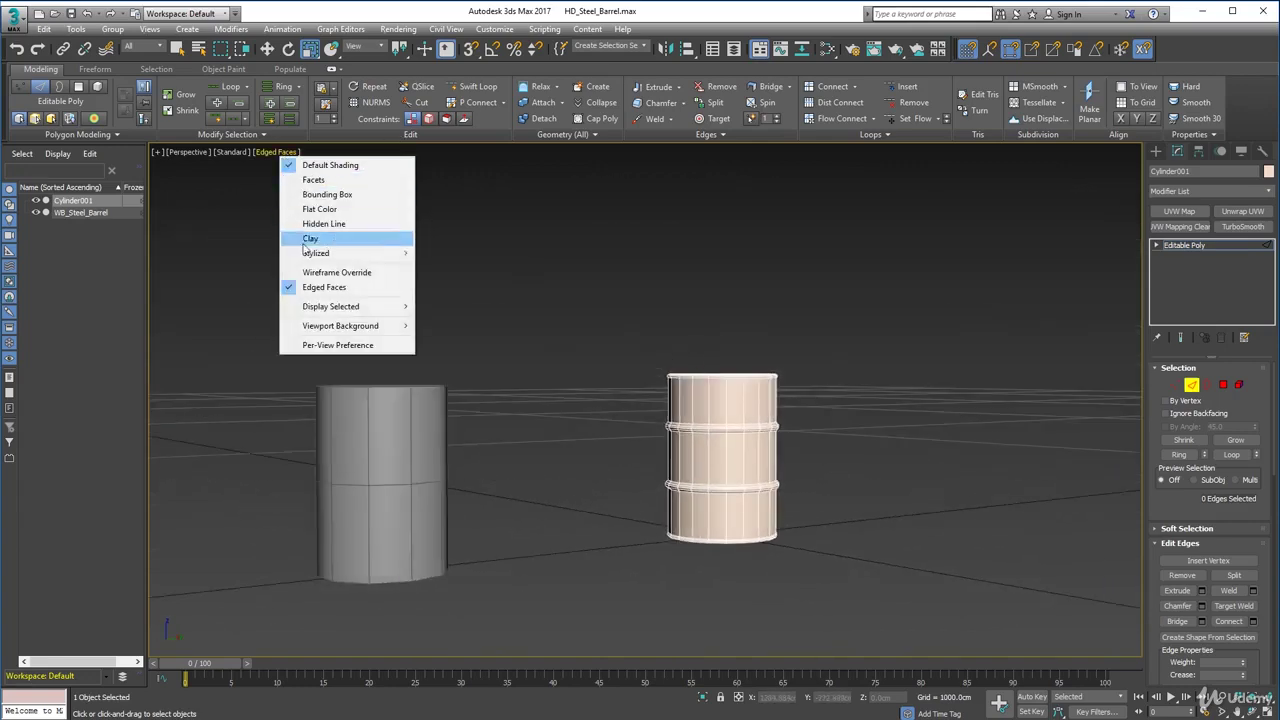
left_click(310, 287)
mouse_move(652, 333)
middle_mouse_down("alt")
mouse_move(620, 361)
mouse_move(560, 340)
mouse_move(686, 429)
mouse_move(657, 449)
mouse_move(649, 484)
mouse_move(651, 400)
mouse_move(654, 429)
mouse_move(694, 434)
mouse_move(654, 466)
mouse_move(681, 430)
middle_mouse_up("alt")
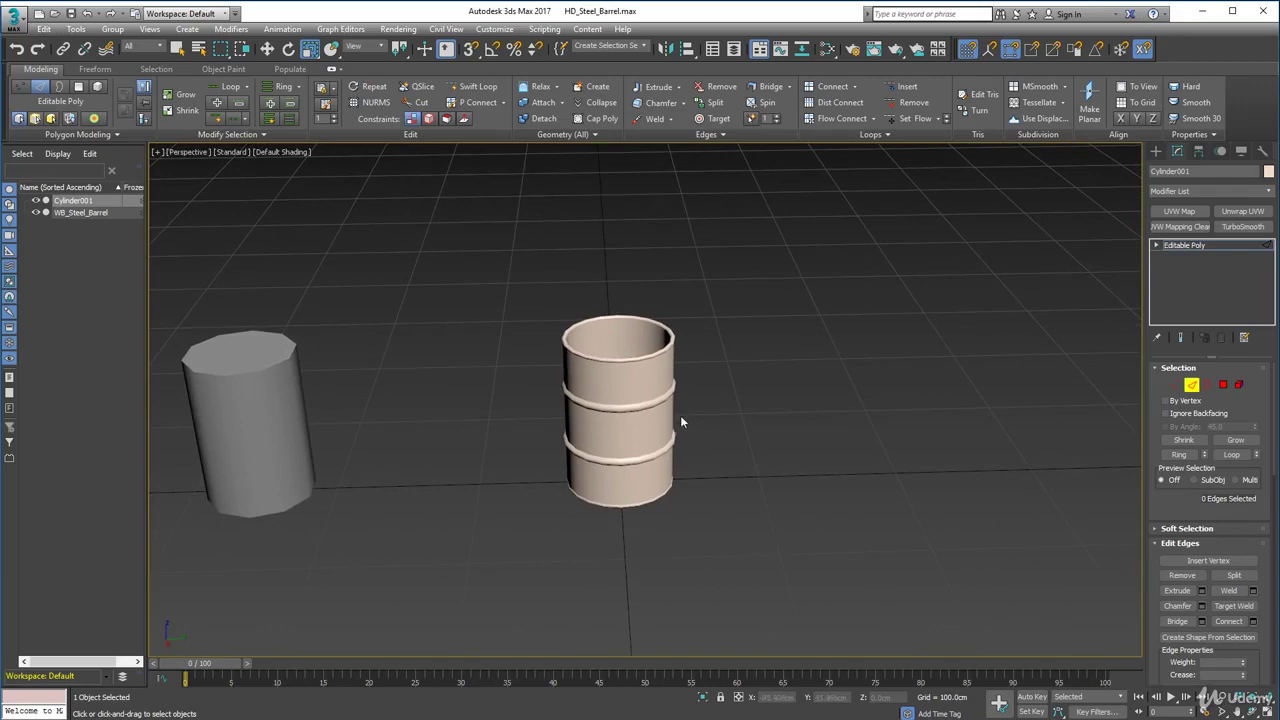
middle_click_drag(677, 382, 613, 408, "alt")
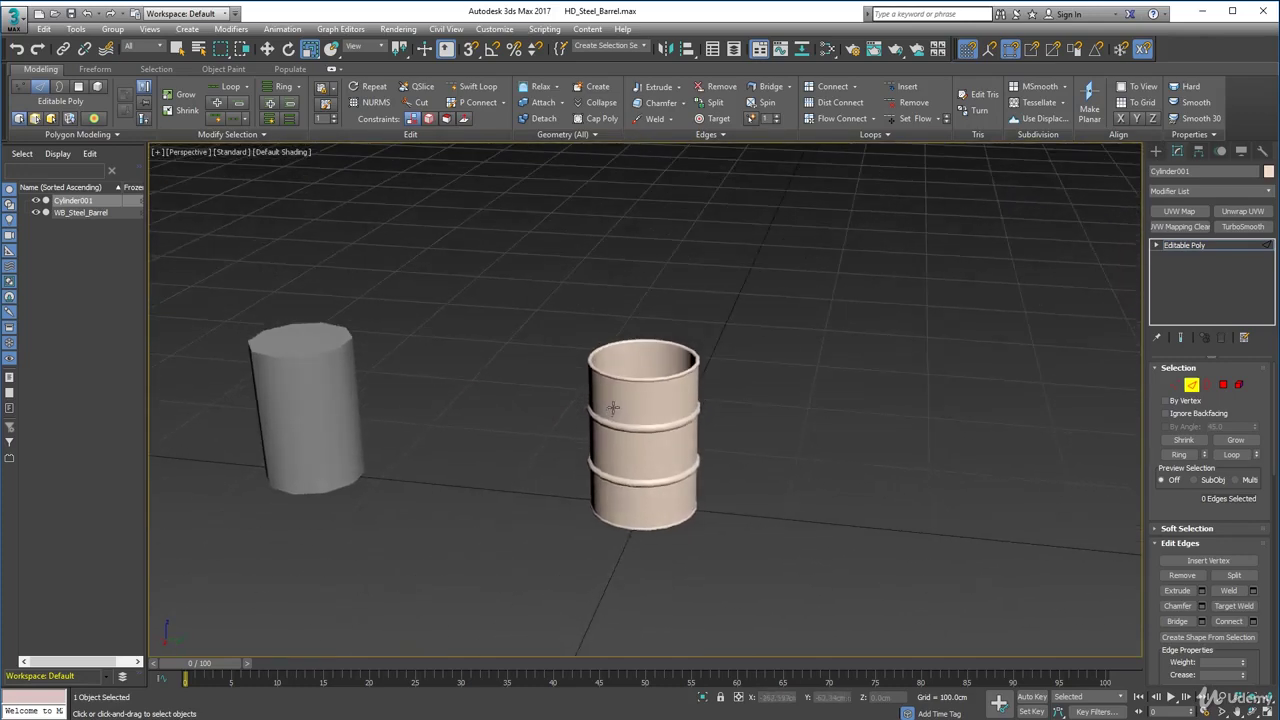
Leave edge editing and show viewport statistics for Total + Selection with only the polygon and triangle counts enabled.
left_click(1190, 386)
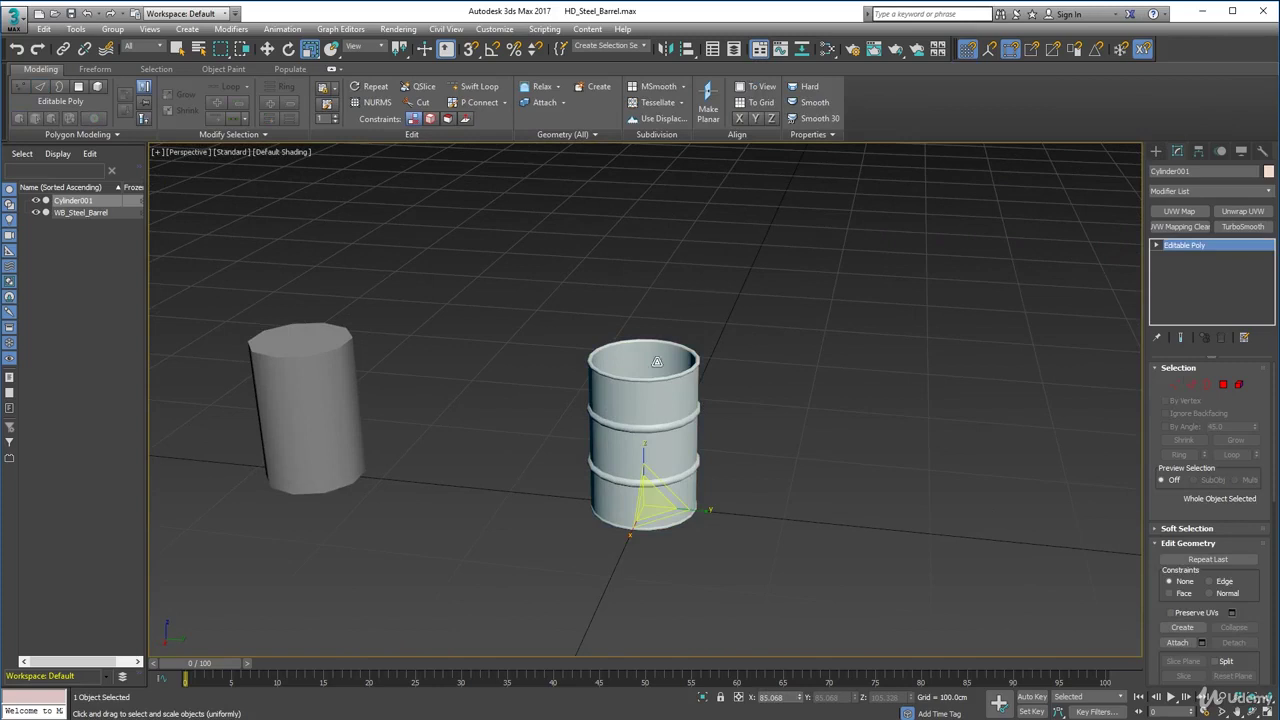
left_click(156, 153)
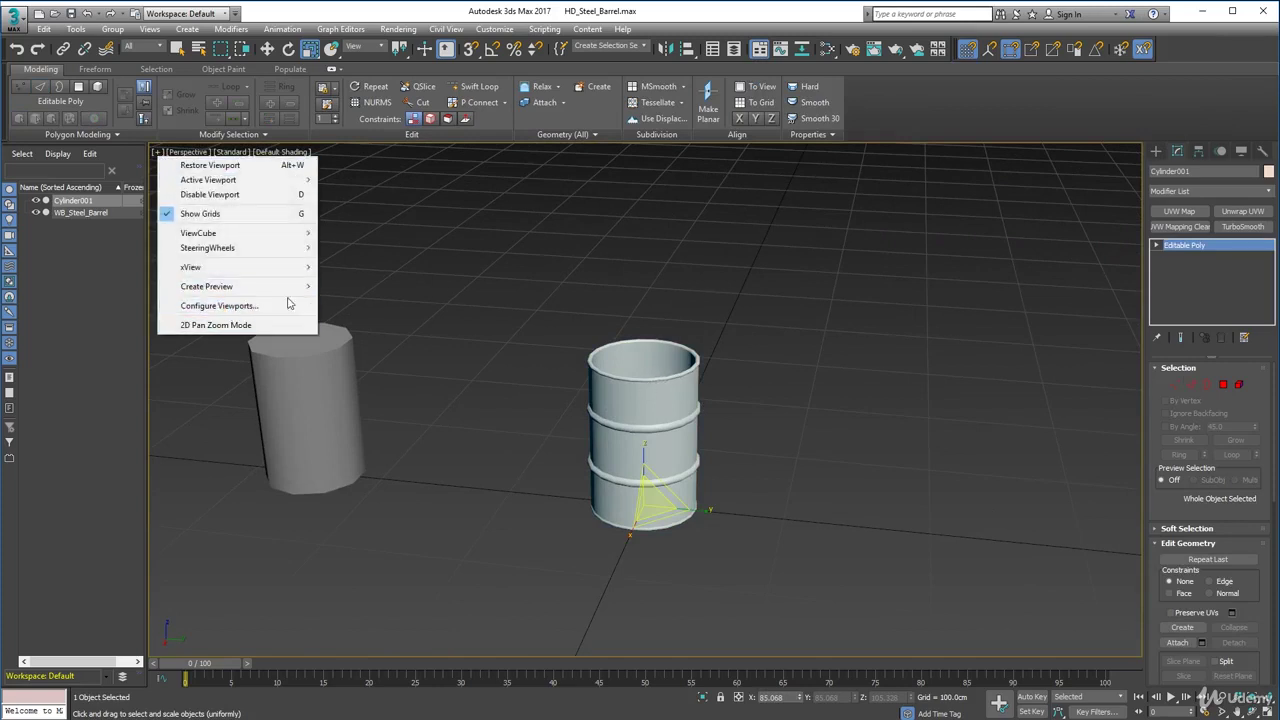
left_click(257, 306)
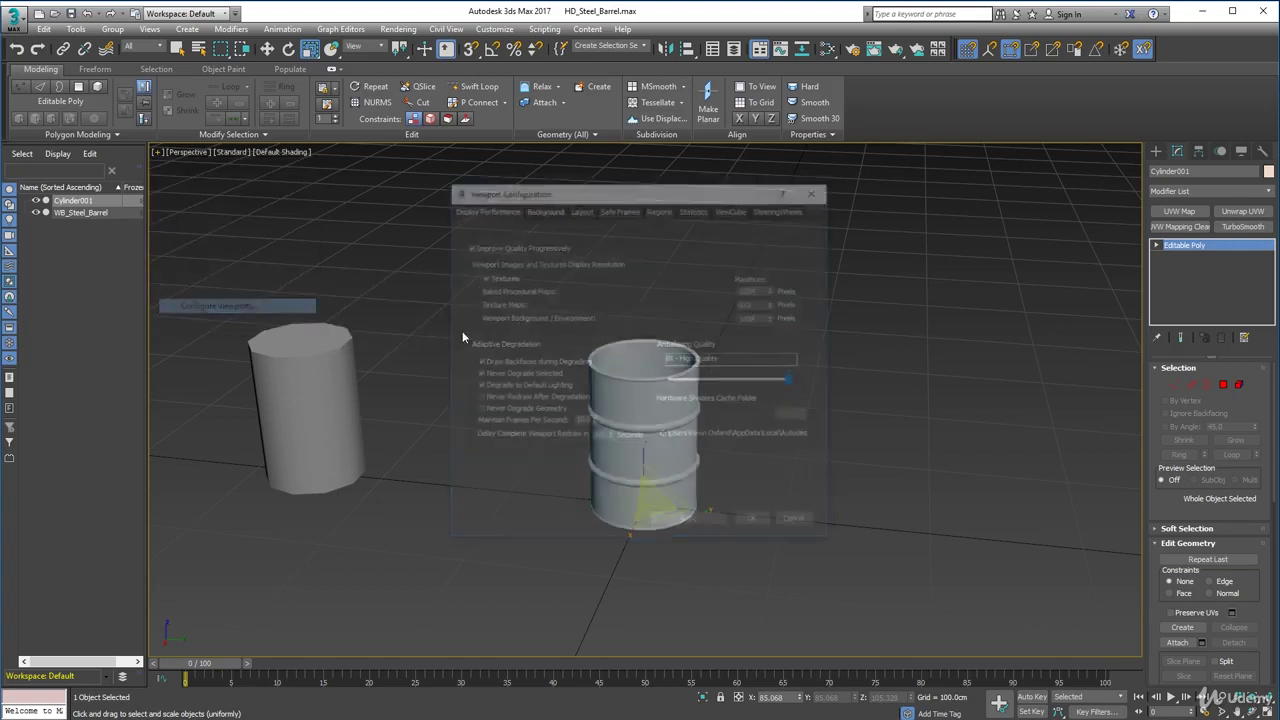
left_click(690, 209)
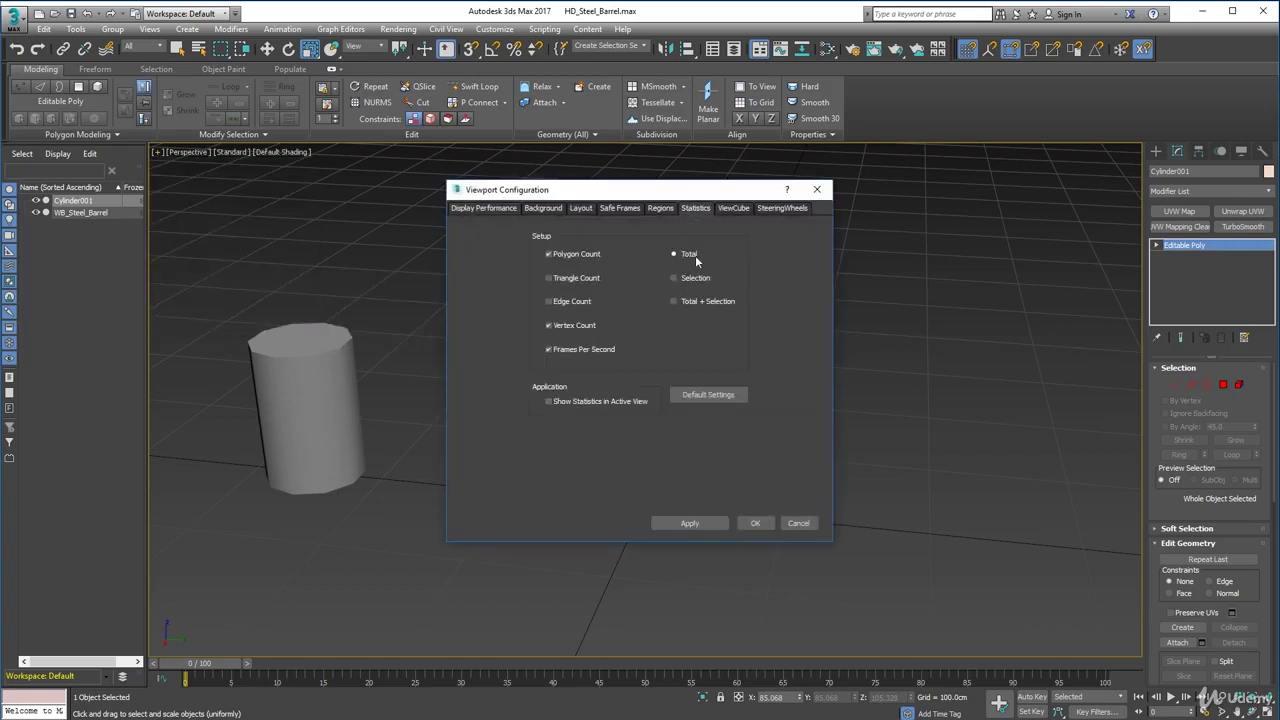
left_click(686, 301)
left_click(567, 275)
left_click(719, 525)
left_click(745, 523)
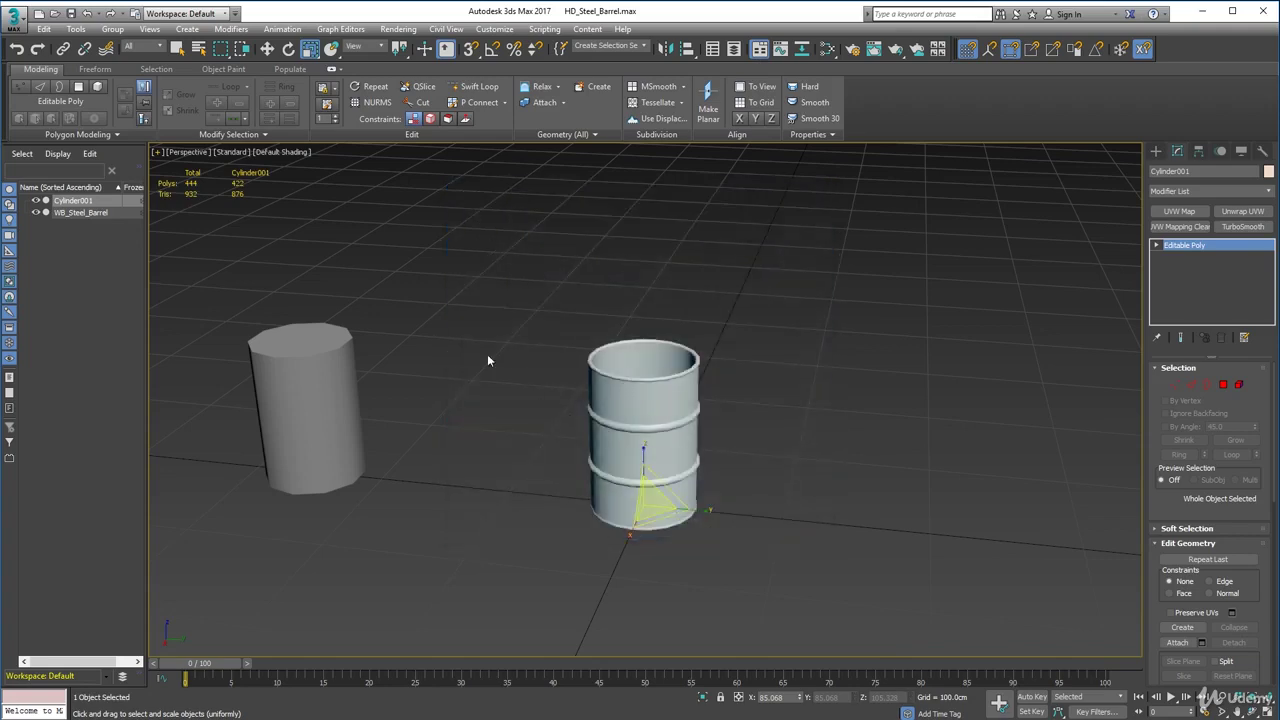
Examine the barrel's polygon and triangle counts and its open top, and turn the Edged Faces display back on.
middle_click_drag(401, 289, 257, 194, "alt")
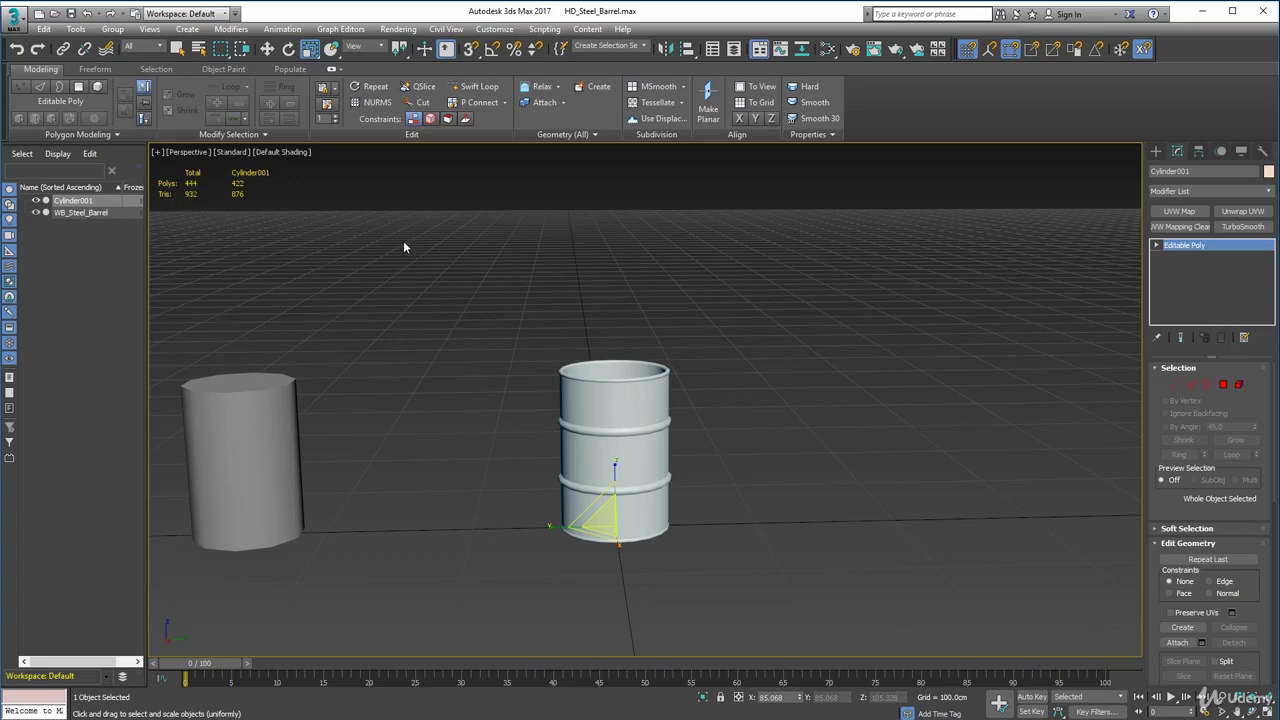
mouse_move(427, 238)
middle_mouse_down("alt")
mouse_move(409, 257)
mouse_move(424, 257)
middle_mouse_up("alt")
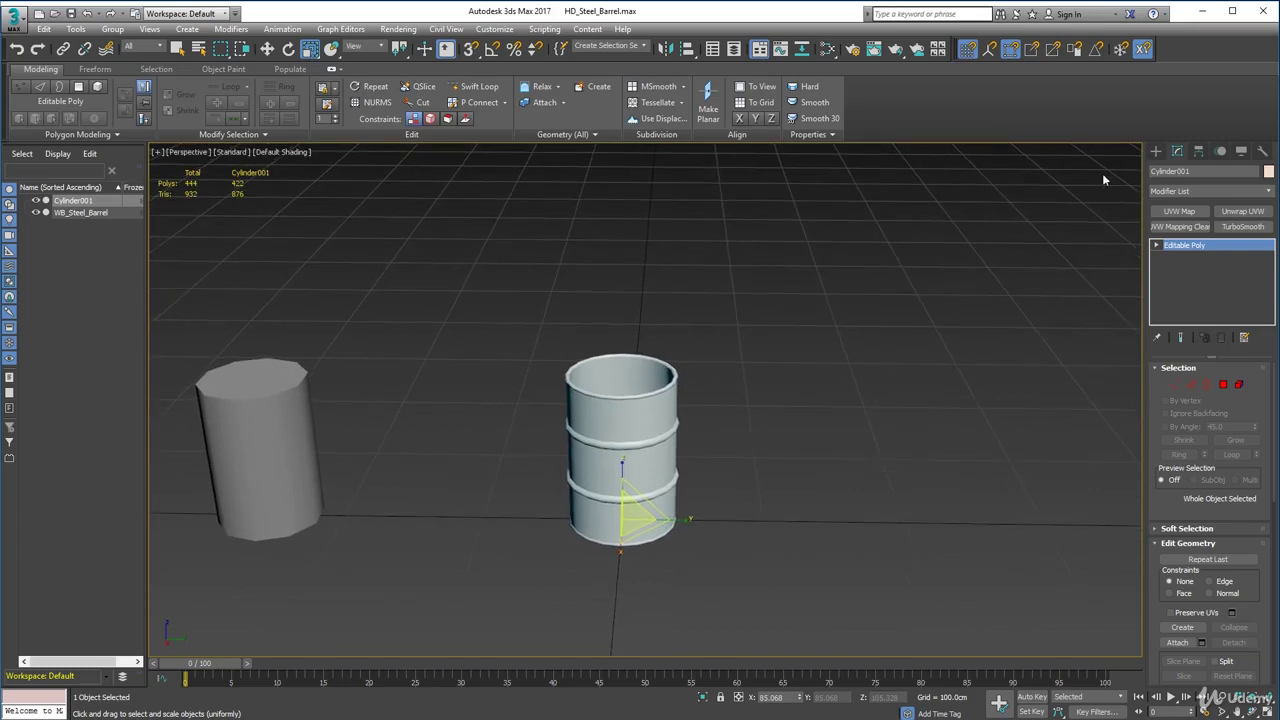
scroll(817, 314, "up", 3)
middle_click_drag(594, 314, 794, 240)
middle_click_drag(764, 287, 734, 308, "alt")
scroll(734, 308, "up", 3)
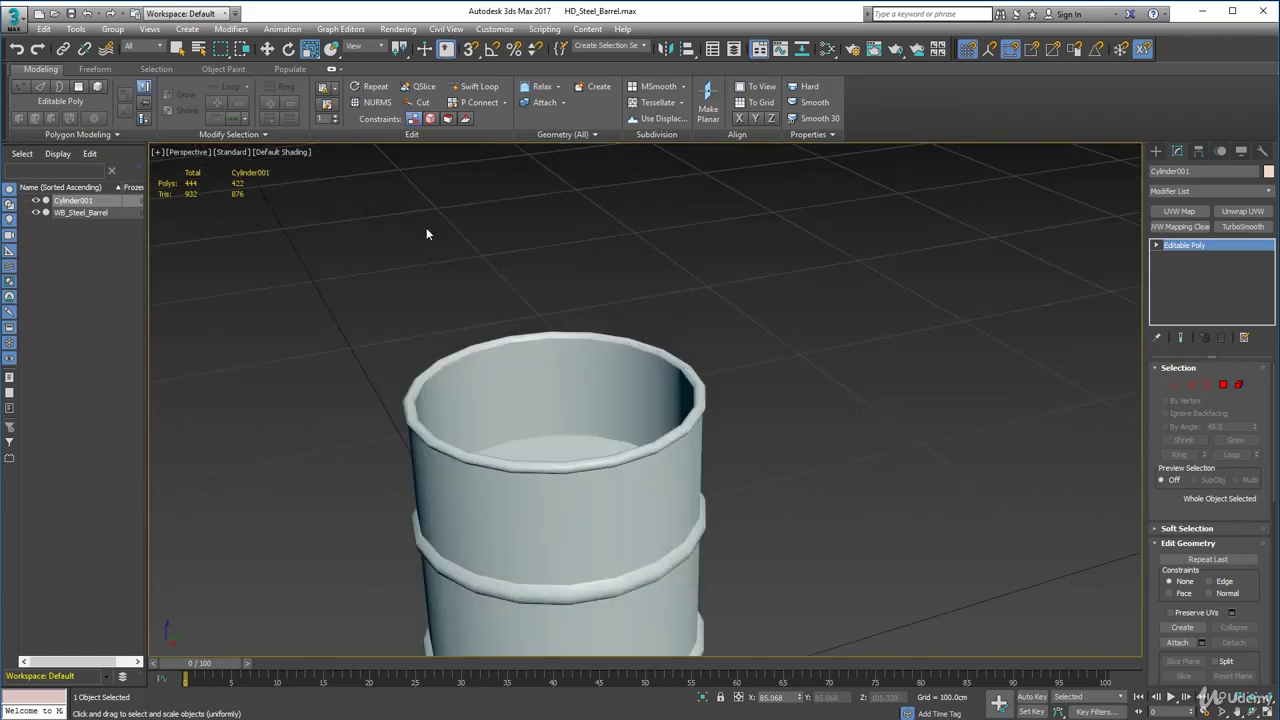
left_click(294, 152)
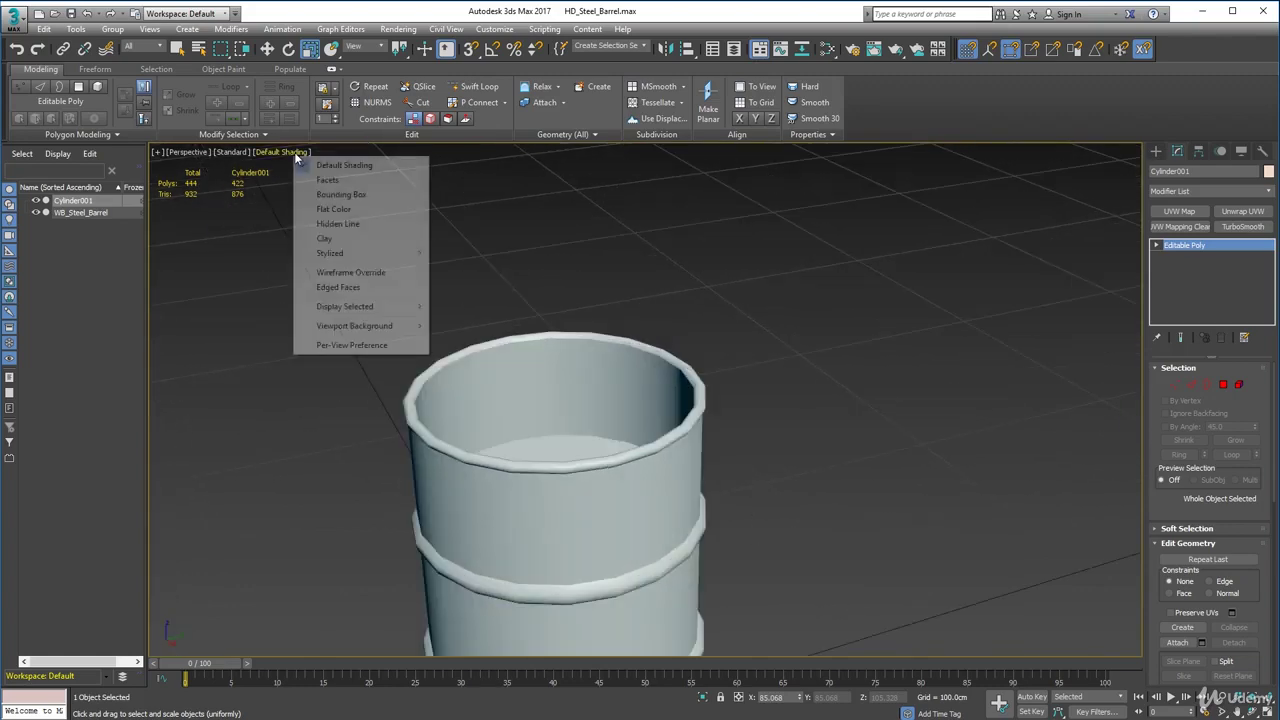
left_click(331, 288)
middle_click_drag(528, 347, 538, 276, "alt")
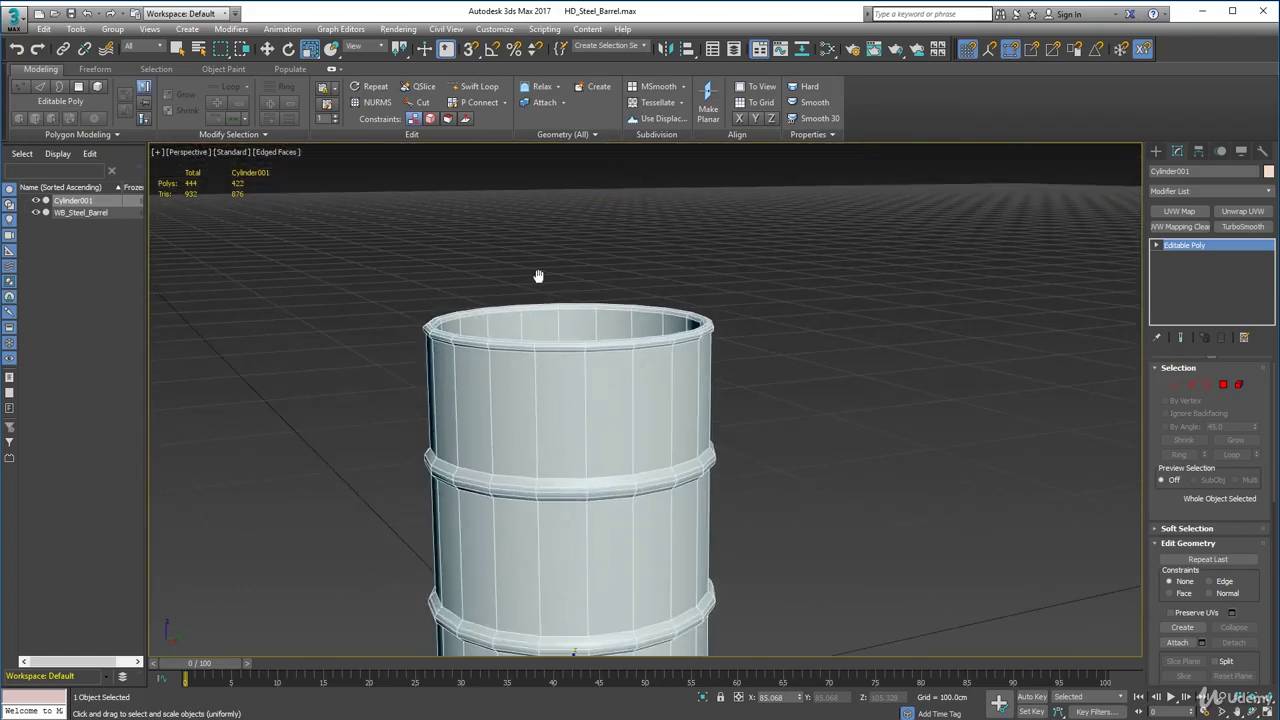
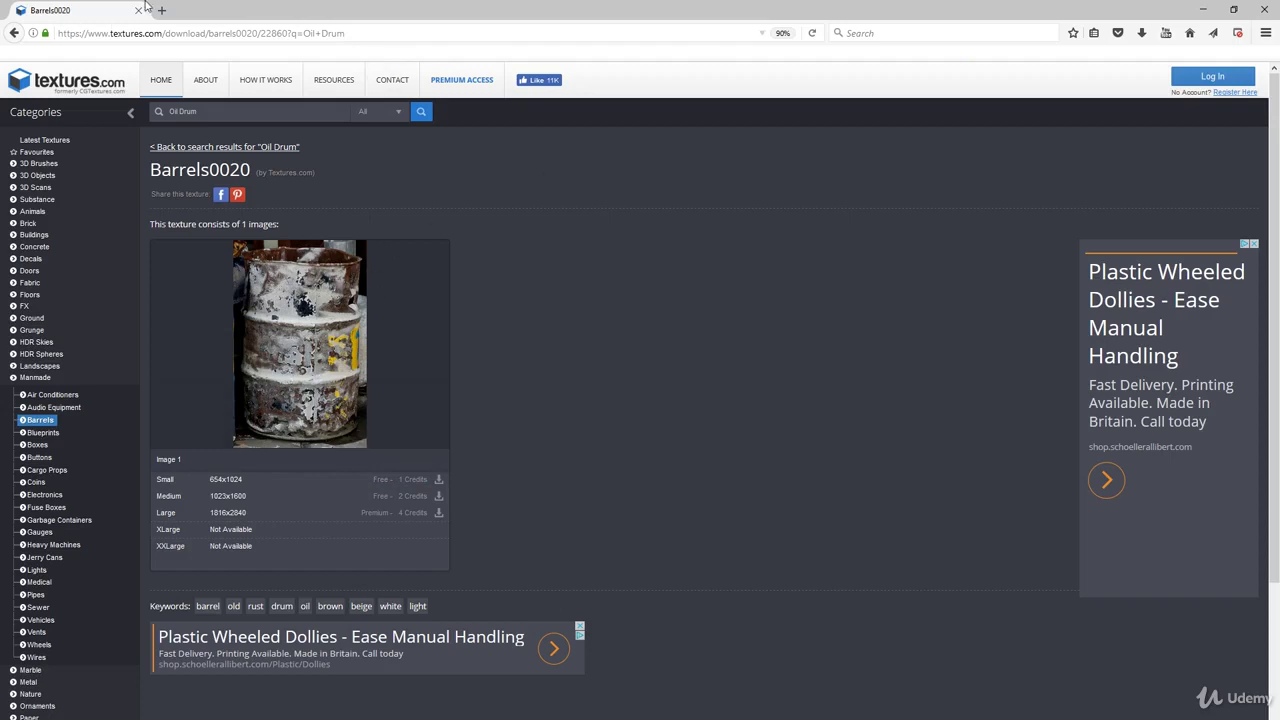
Return from the barrel reference photo to 3ds Max and add two Swift Loop edge loops between the top rim and upper rib.
left_click(1203, 10)
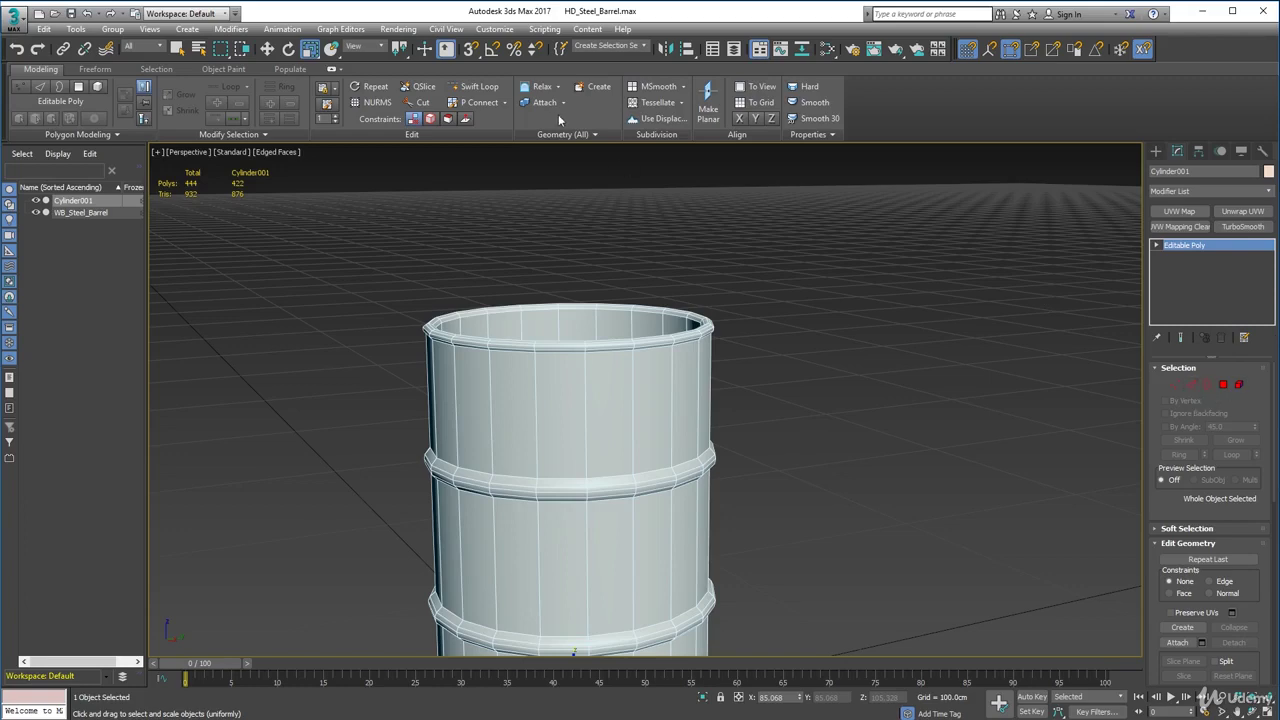
scroll(549, 362, "down", 2)
mouse_move(549, 367)
middle_mouse_down("alt")
mouse_move(546, 321)
mouse_move(531, 385)
middle_mouse_up("alt")
left_click(472, 86)
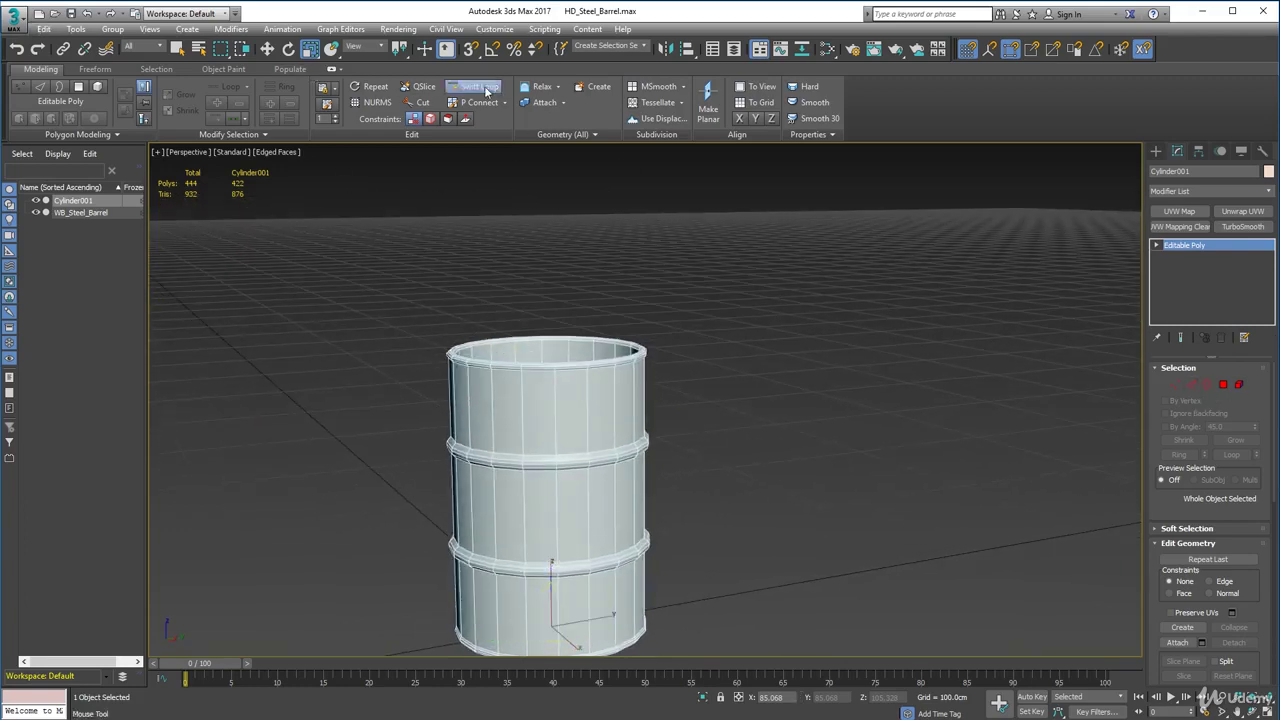
left_click(608, 386)
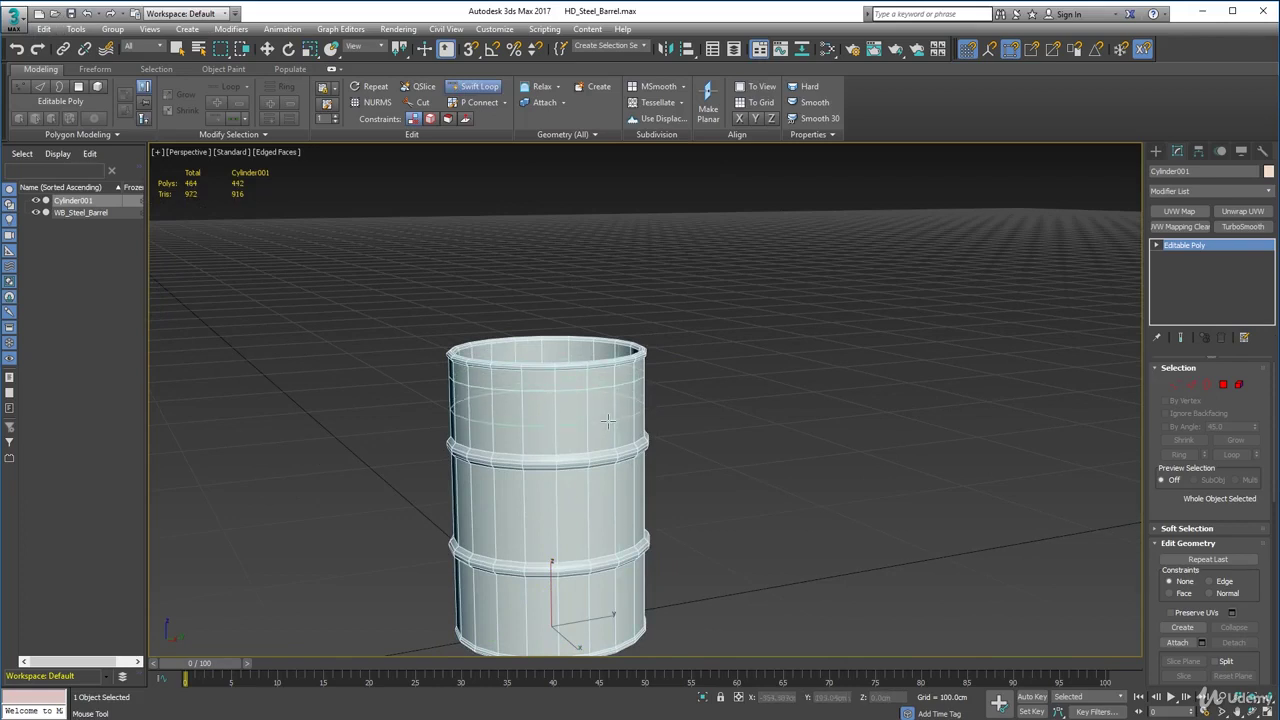
left_click(610, 421)
key("w")
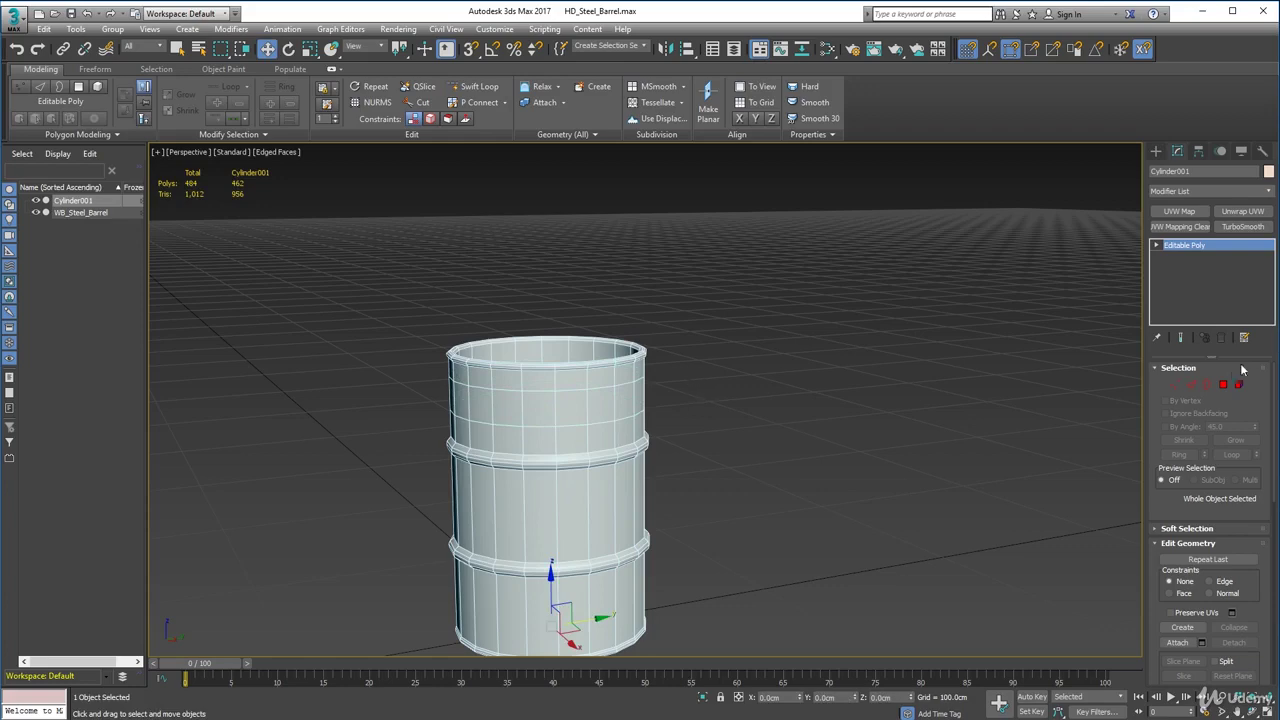
Enter vertex editing, select one vertex on the new loops in the barrel's upper wall and push it inward as a dent.
left_click(1175, 384)
middle_click_drag(766, 352, 689, 391, "alt")
scroll(732, 375, "up", 3)
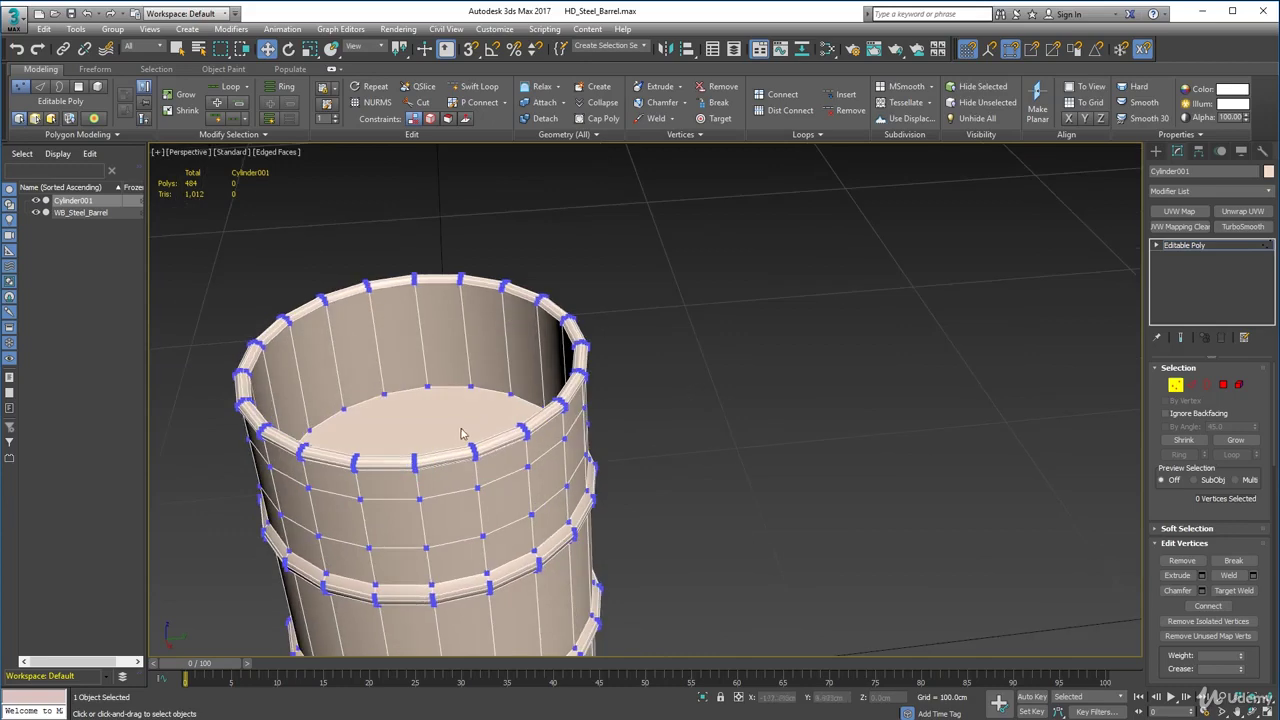
left_click_drag(479, 470, 492, 500)
mouse_move(499, 489)
middle_mouse_down("alt")
mouse_move(531, 484)
mouse_move(498, 494)
middle_mouse_up("alt")
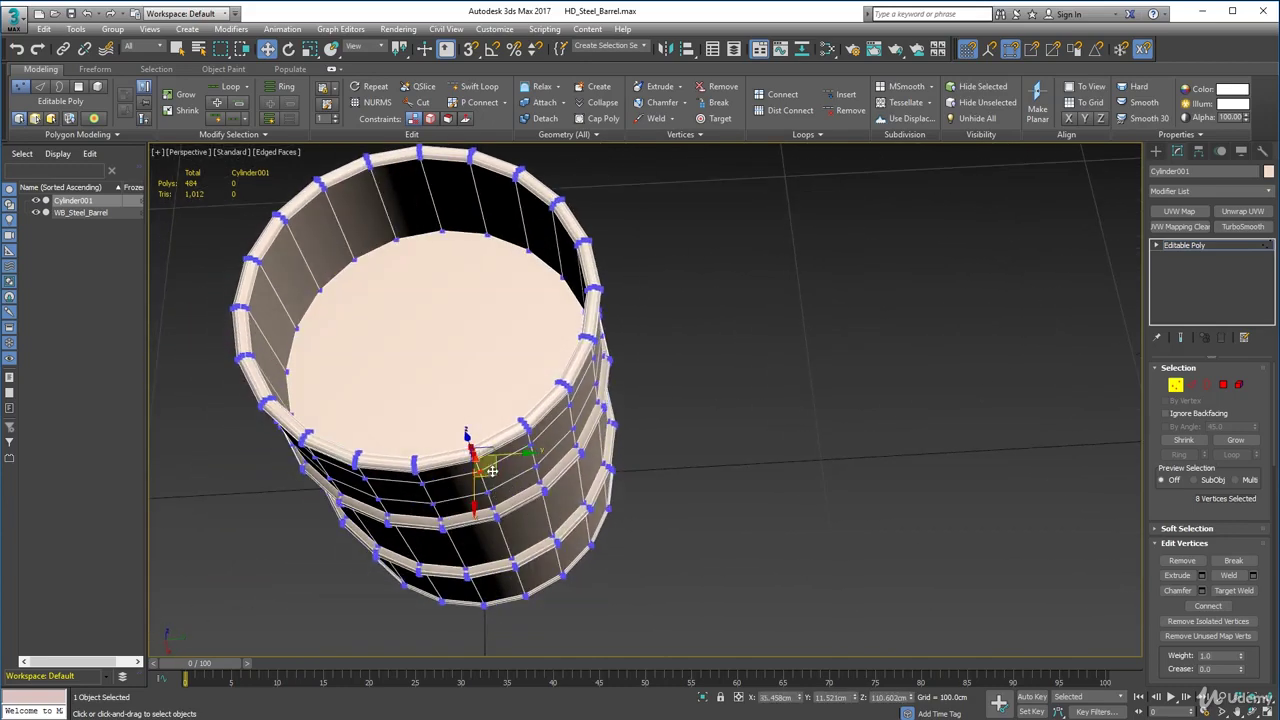
middle_click_drag(495, 489, 517, 524, "alt")
left_click(487, 528)
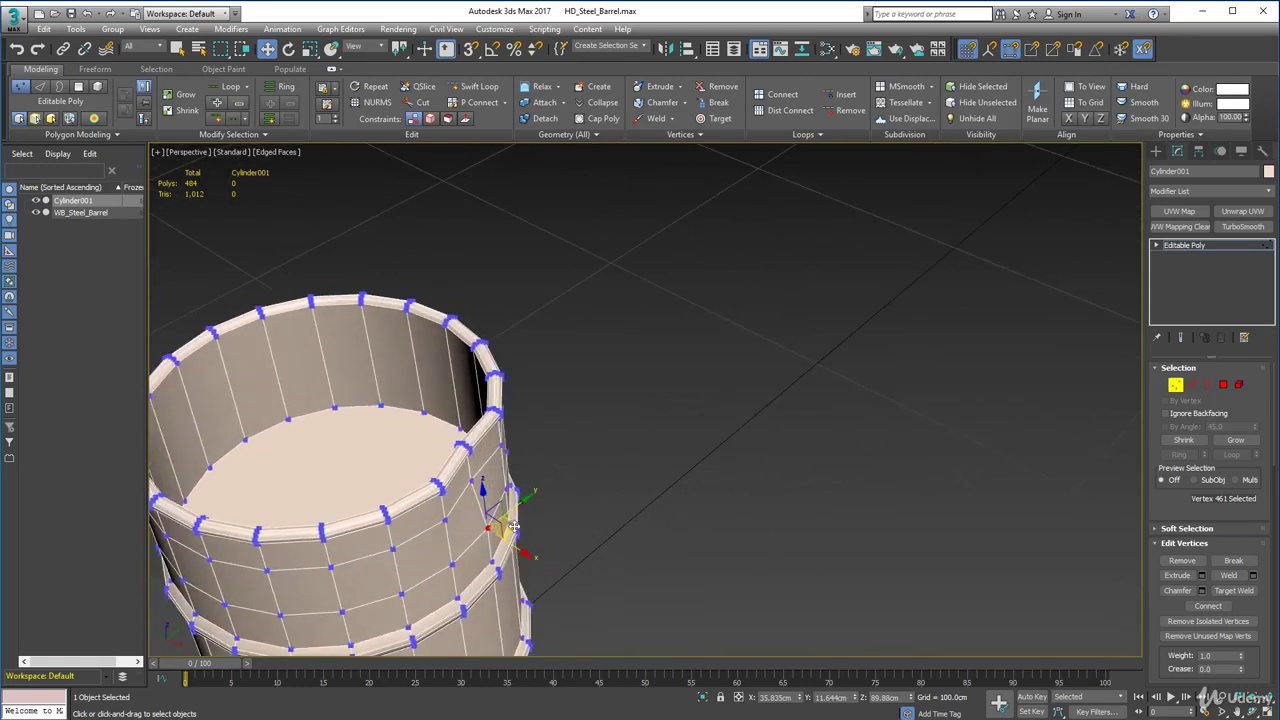
left_click_drag(513, 526, 477, 524)
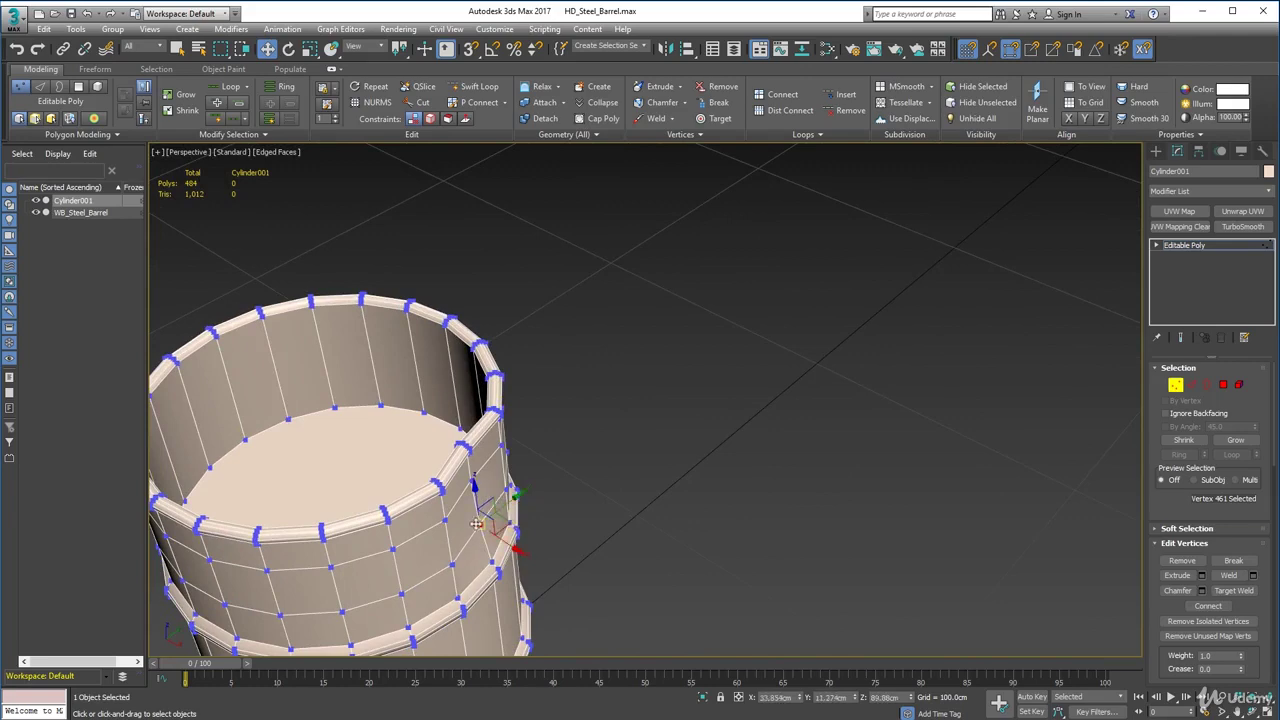
Add two Swift Loop edge loops around the inner wall above the barrel's recessed top, one low and one higher up.
mouse_move(477, 524)
middle_mouse_down("alt")
mouse_move(490, 522)
mouse_move(478, 521)
middle_mouse_up("alt")
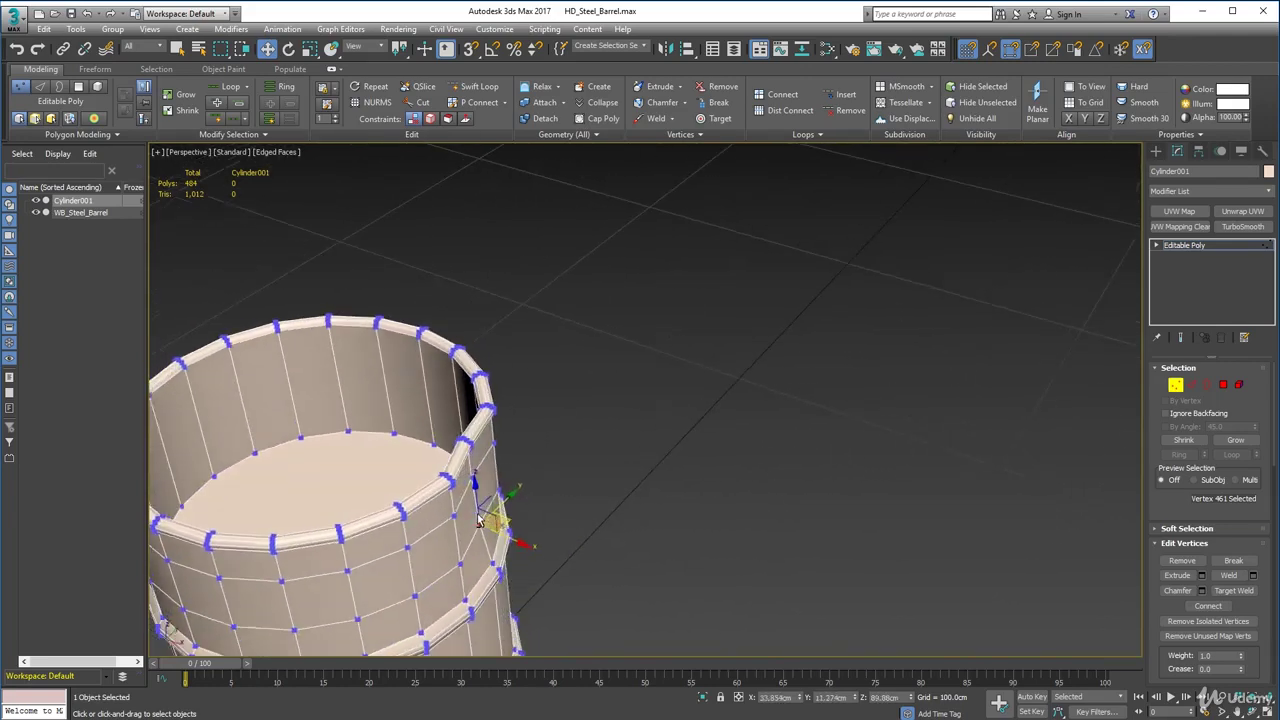
middle_click_drag(656, 413, 787, 396, "alt")
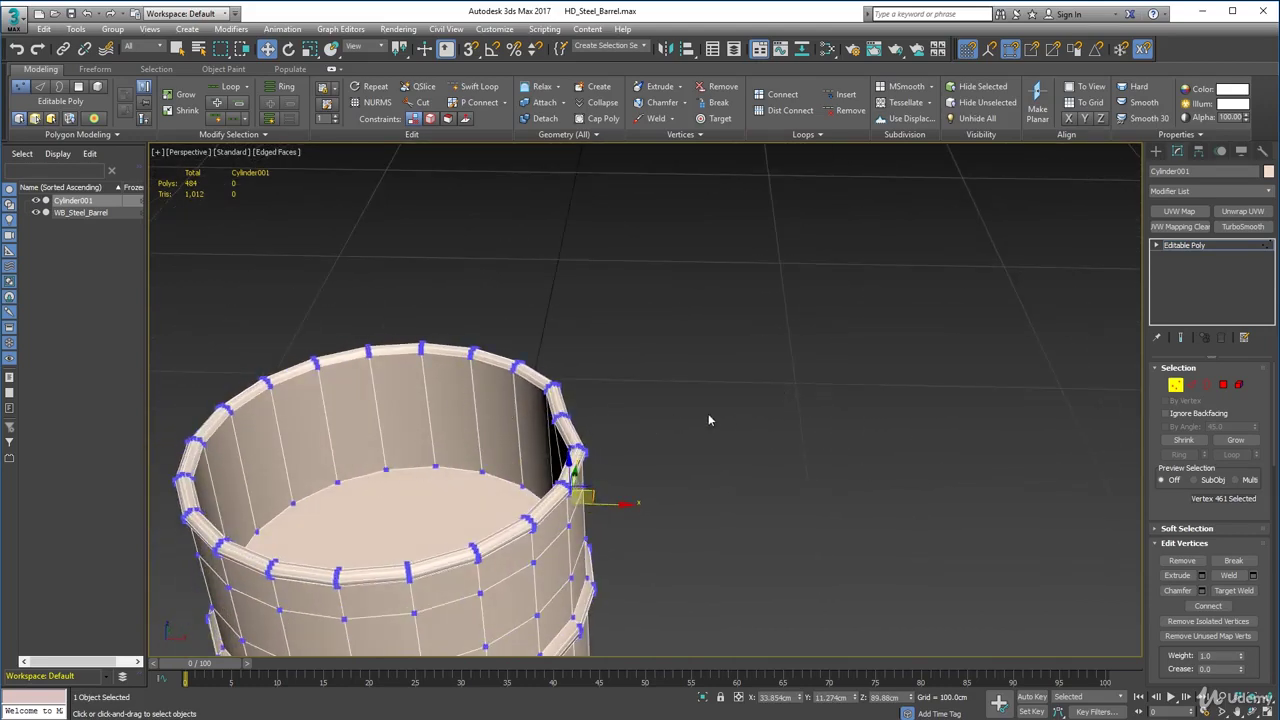
middle_click_drag(708, 420, 733, 338, "alt")
left_click(478, 86)
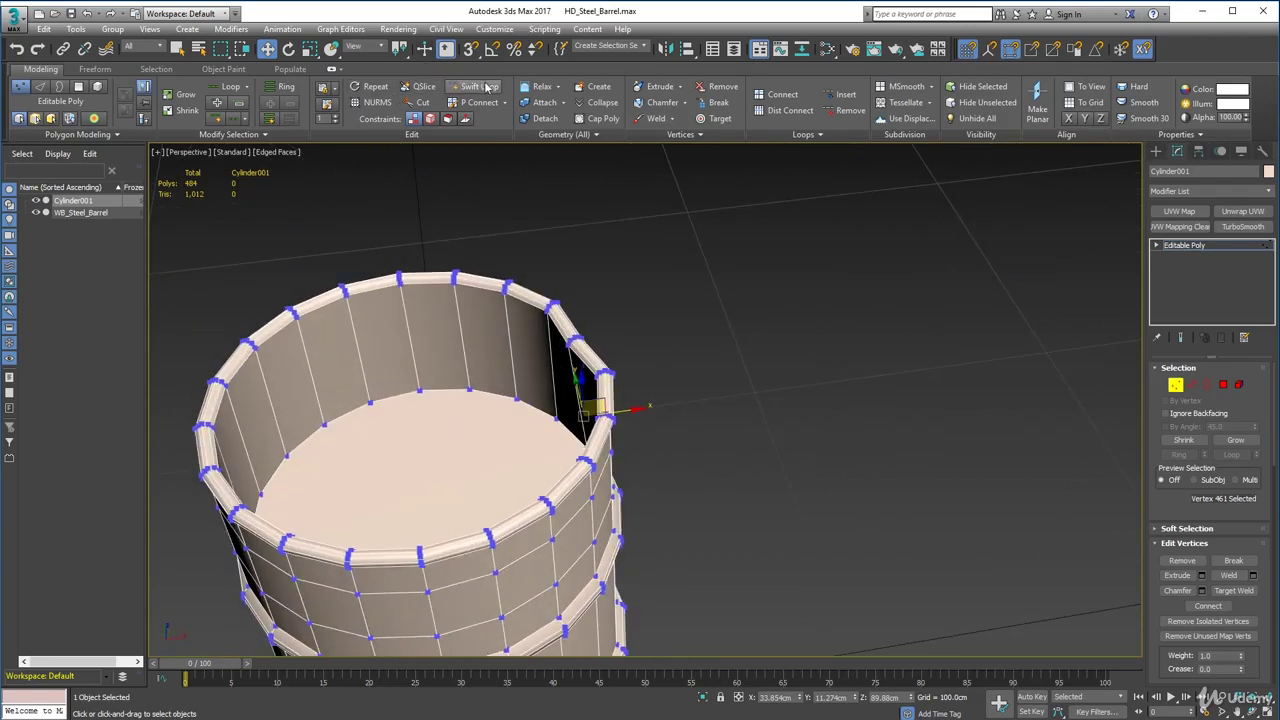
middle_click_drag(509, 359, 470, 362, "alt")
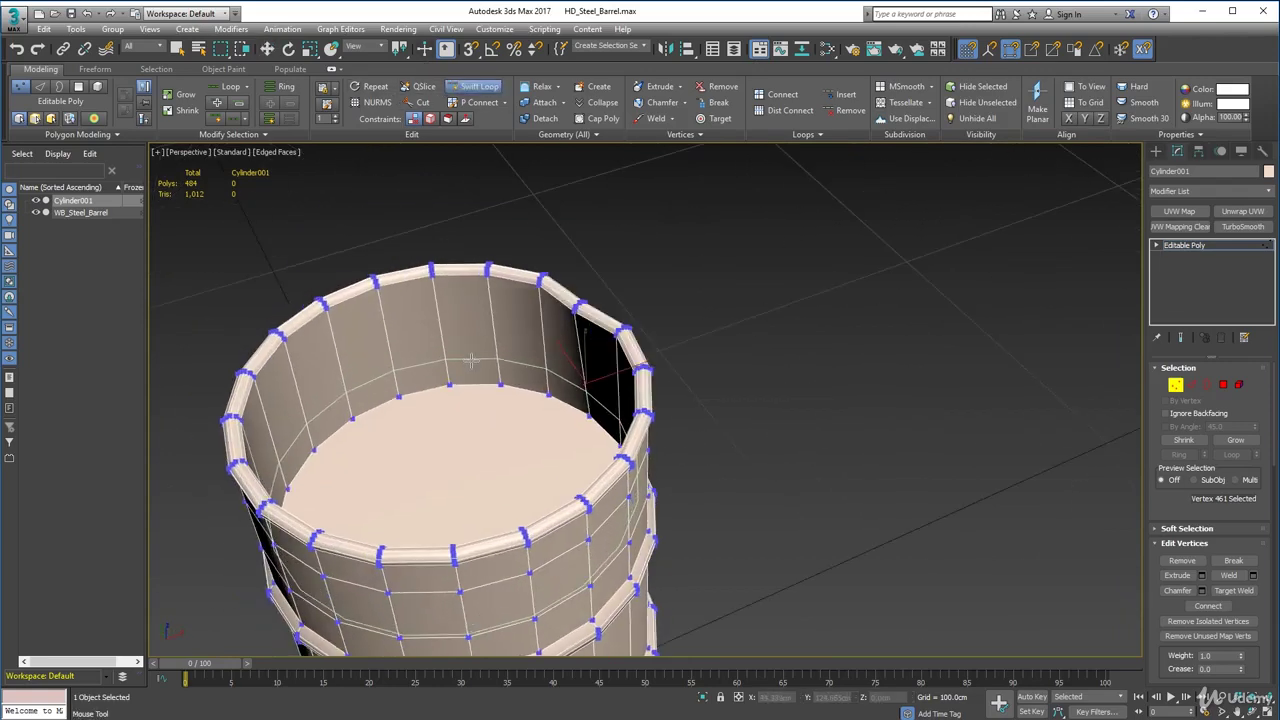
left_click(470, 362)
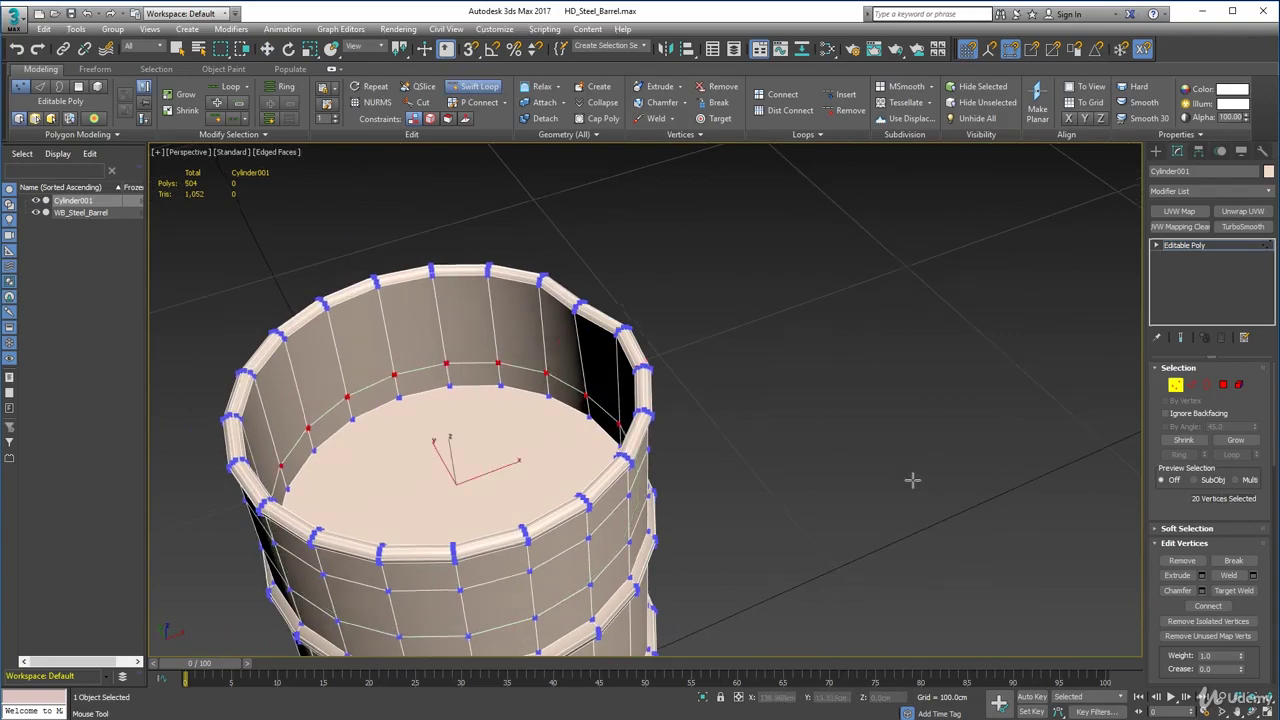
middle_click_drag(914, 480, 874, 471, "alt")
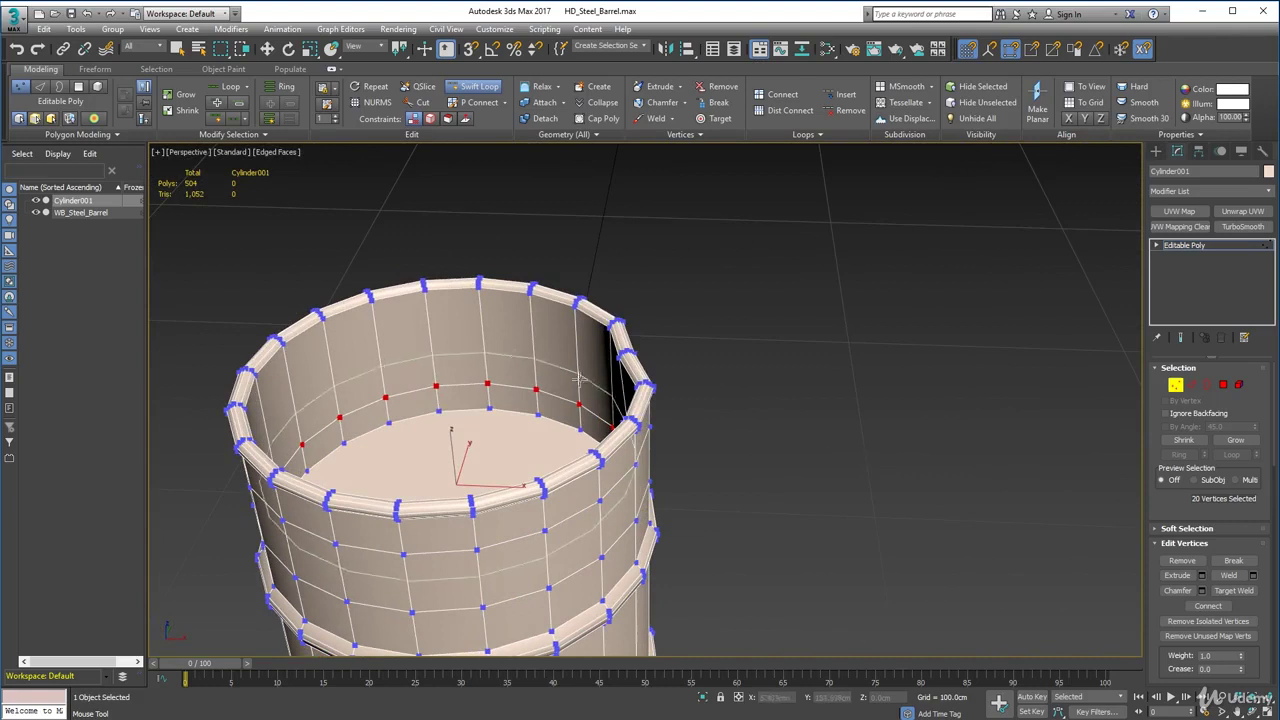
left_click(499, 332)
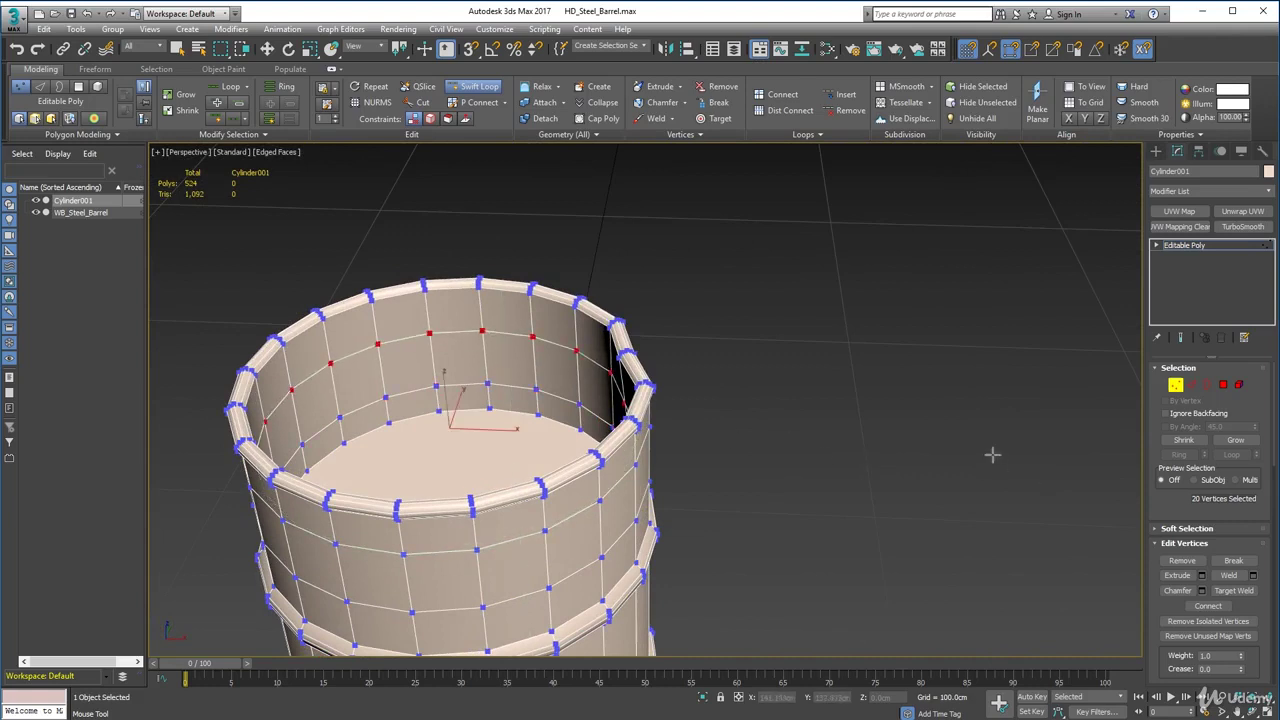
key("w")
Select a vertex on the inner wall's lower new loop together with the matching outer-wall vertex and push the pair inward.
middle_click_drag(864, 390, 964, 410, "alt")
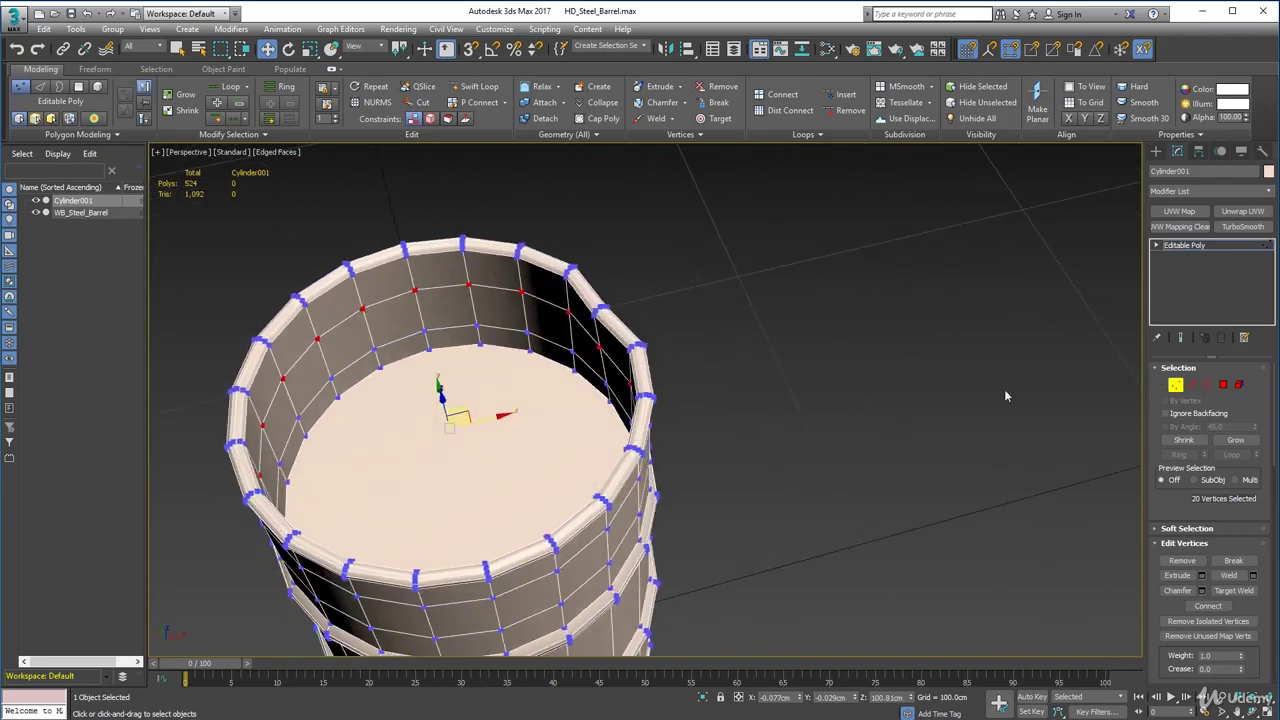
left_click(965, 400)
left_click(605, 388)
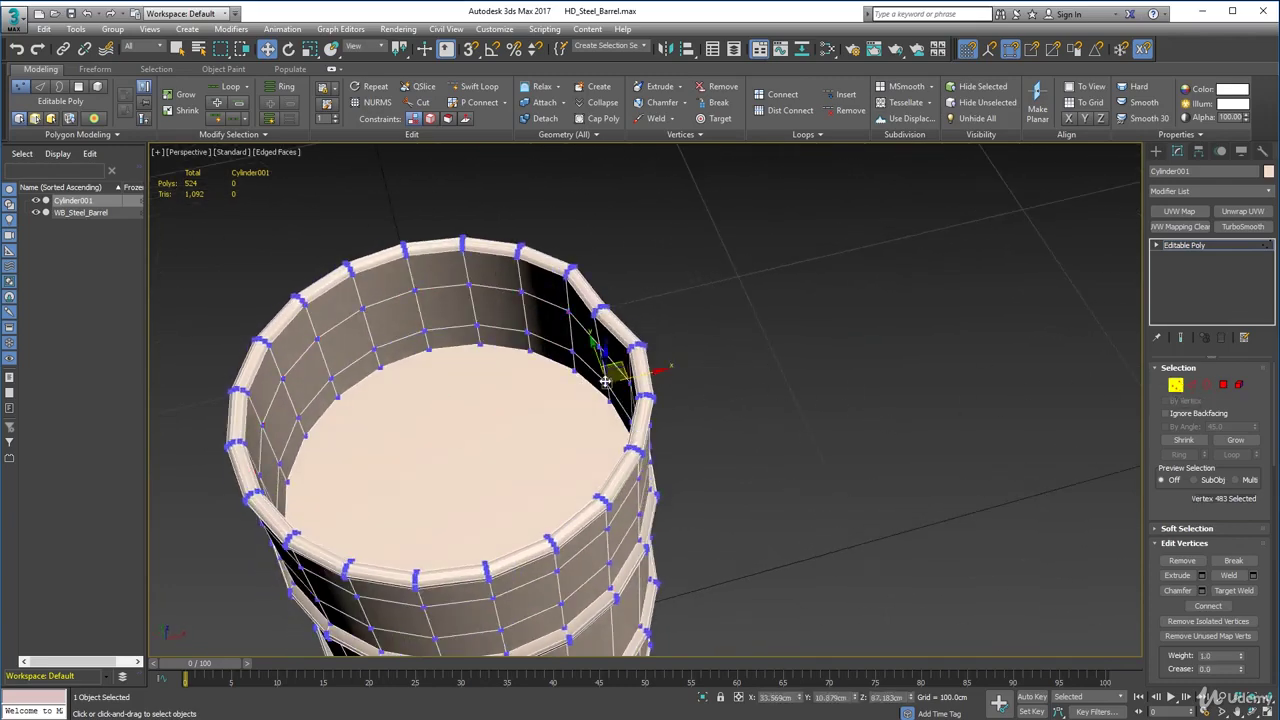
middle_click_drag(734, 446, 637, 385, "alt")
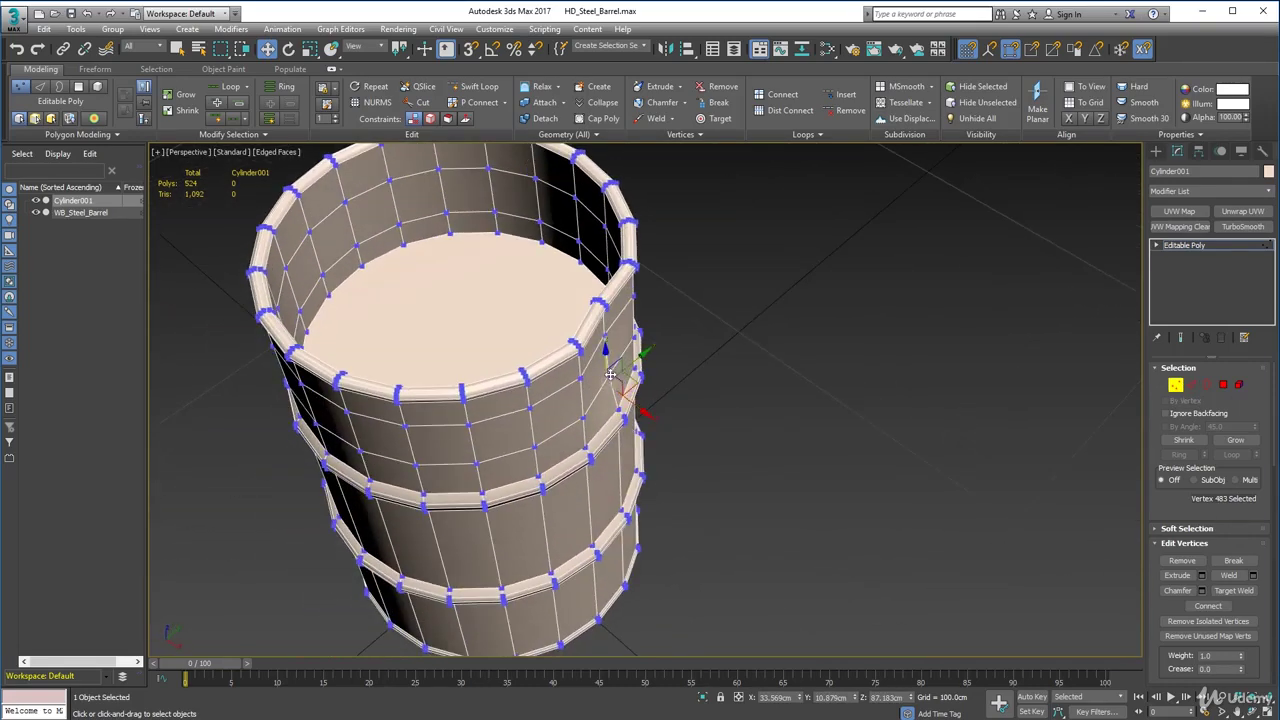
left_click(610, 371, "ctrl")
left_click_drag(634, 381, 628, 376)
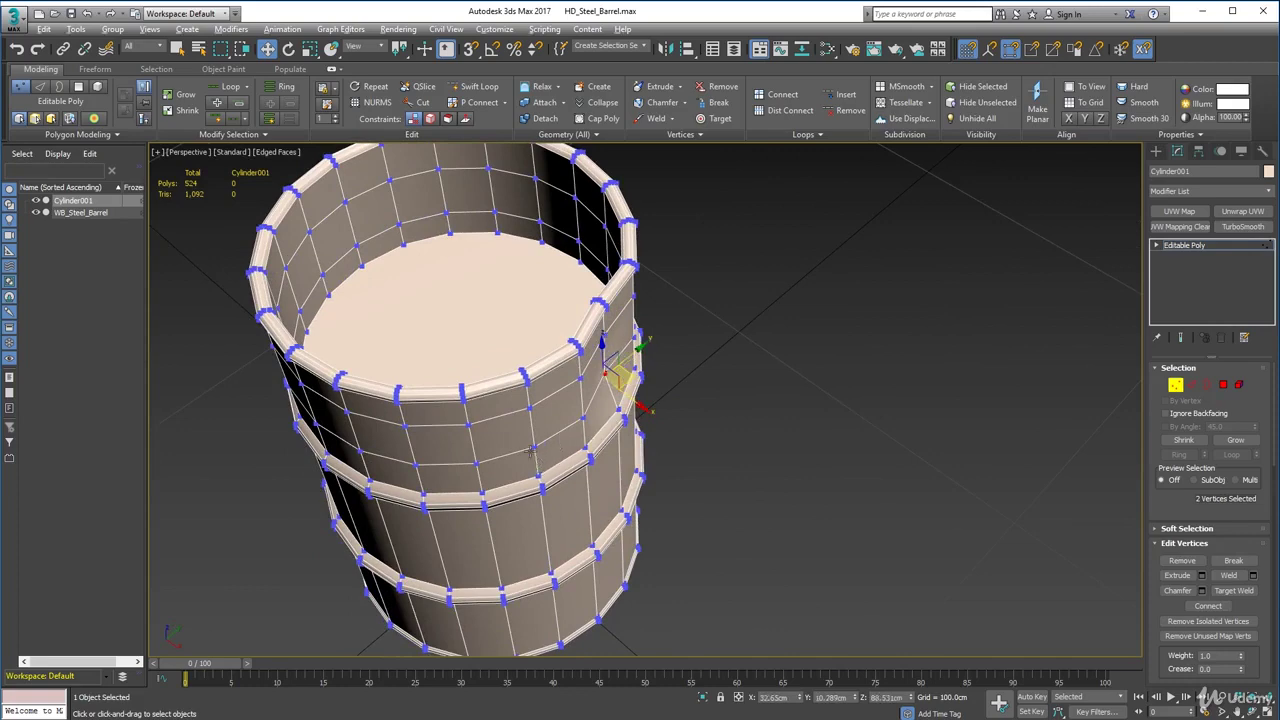
Select another pair of matching inner and outer wall vertices on the lower loops and push them slightly inward as a second dent.
middle_click_drag(531, 451, 643, 487, "alt")
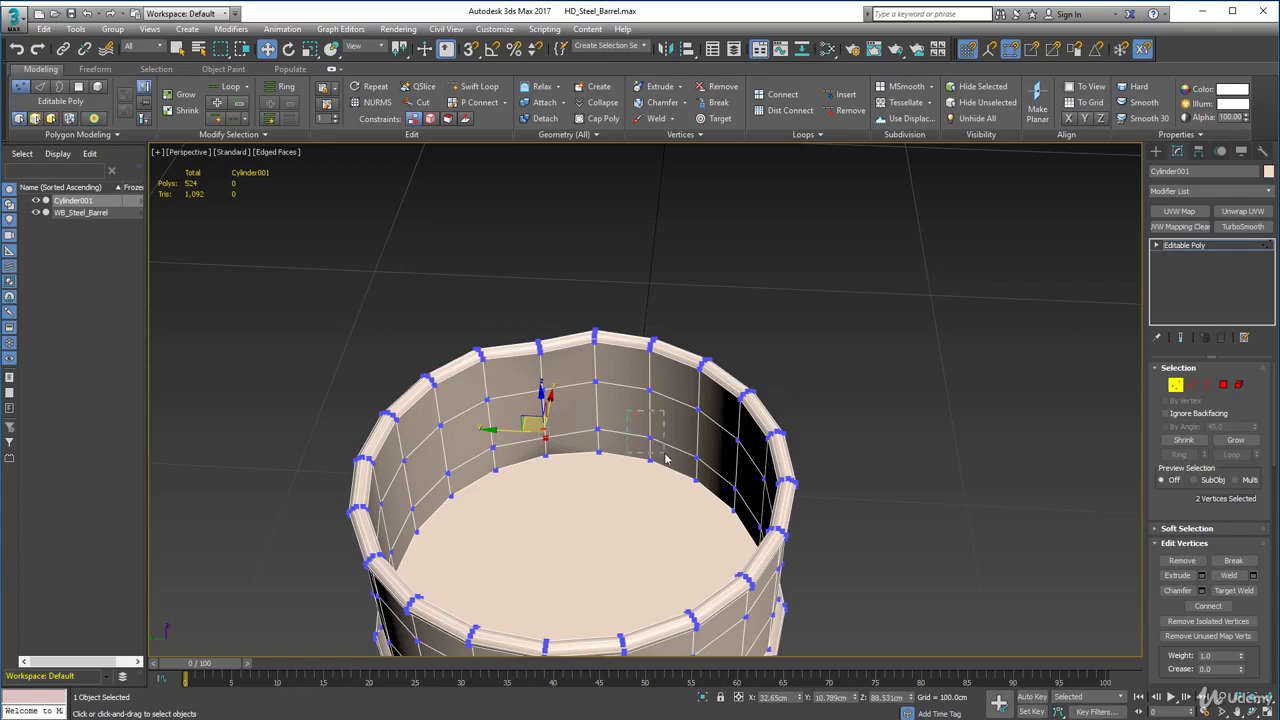
left_click_drag(628, 410, 665, 457)
middle_click_drag(665, 457, 590, 456, "alt")
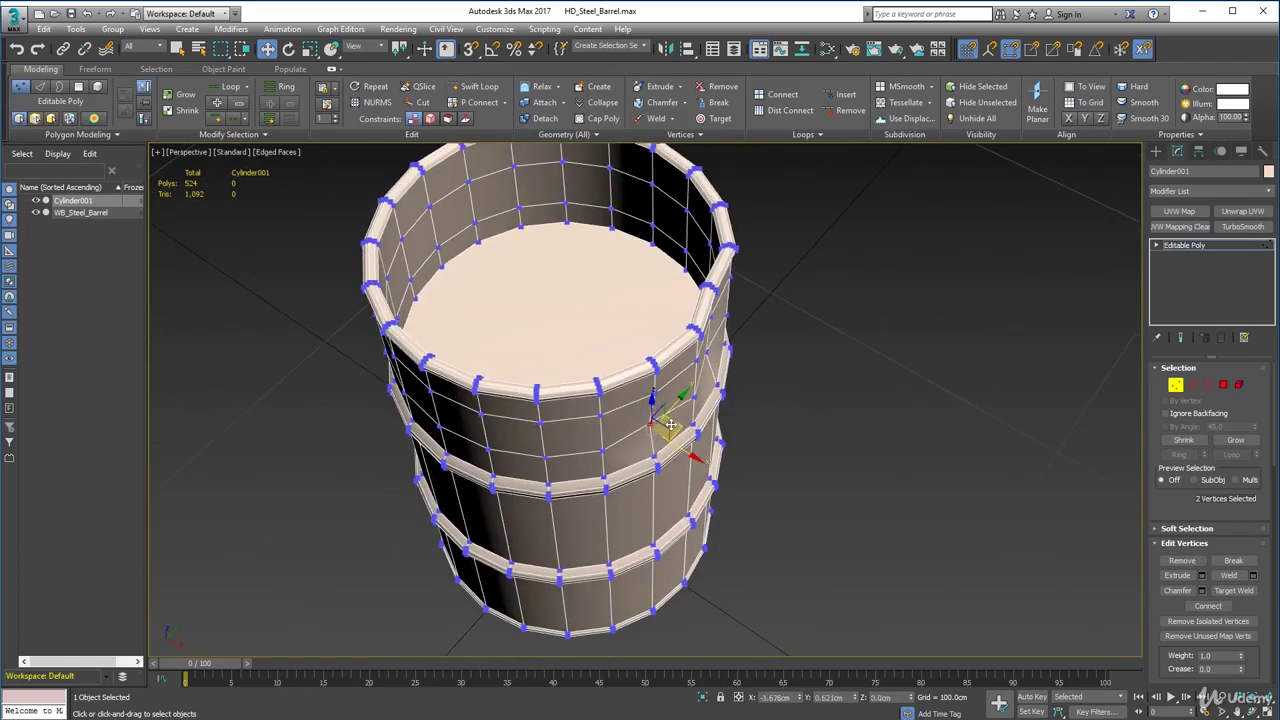
left_click_drag(676, 430, 671, 423)
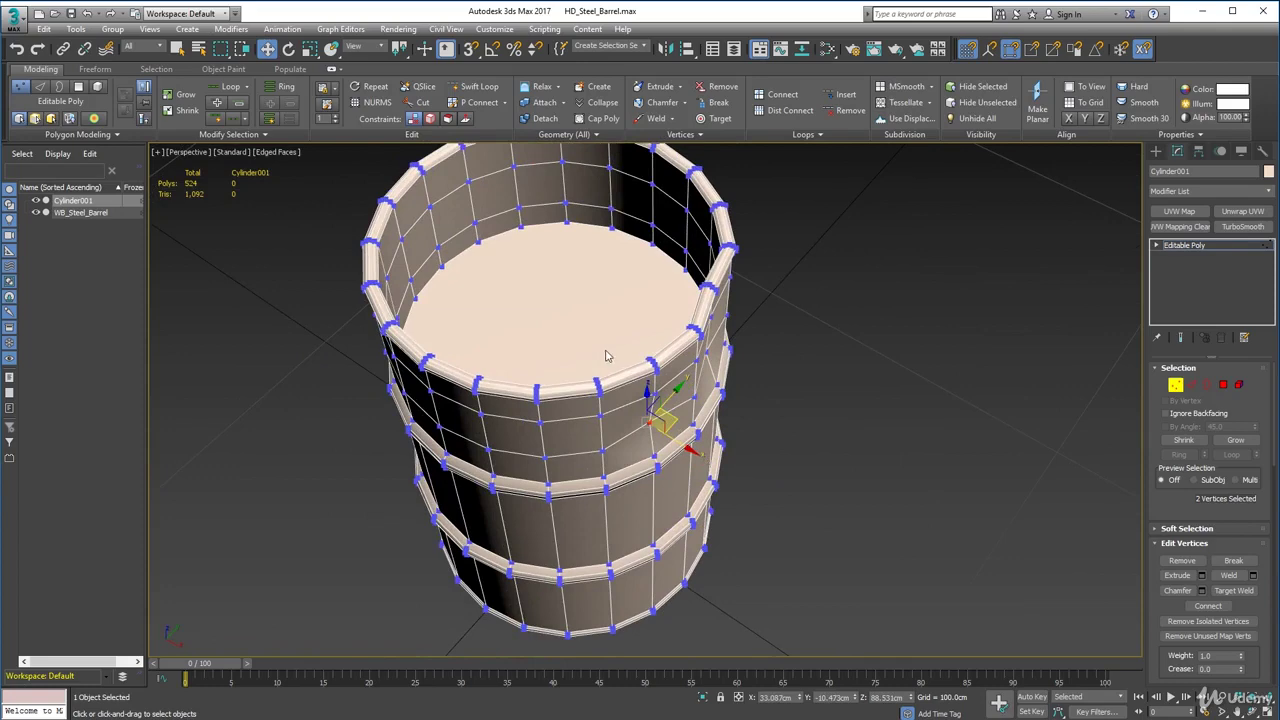
Select one section of top rim vertices with the wall vertices just beneath it and push them inward to dent the rim.
left_click(879, 451)
left_click_drag(644, 350, 660, 411)
middle_click_drag(681, 456, 523, 466, "alt")
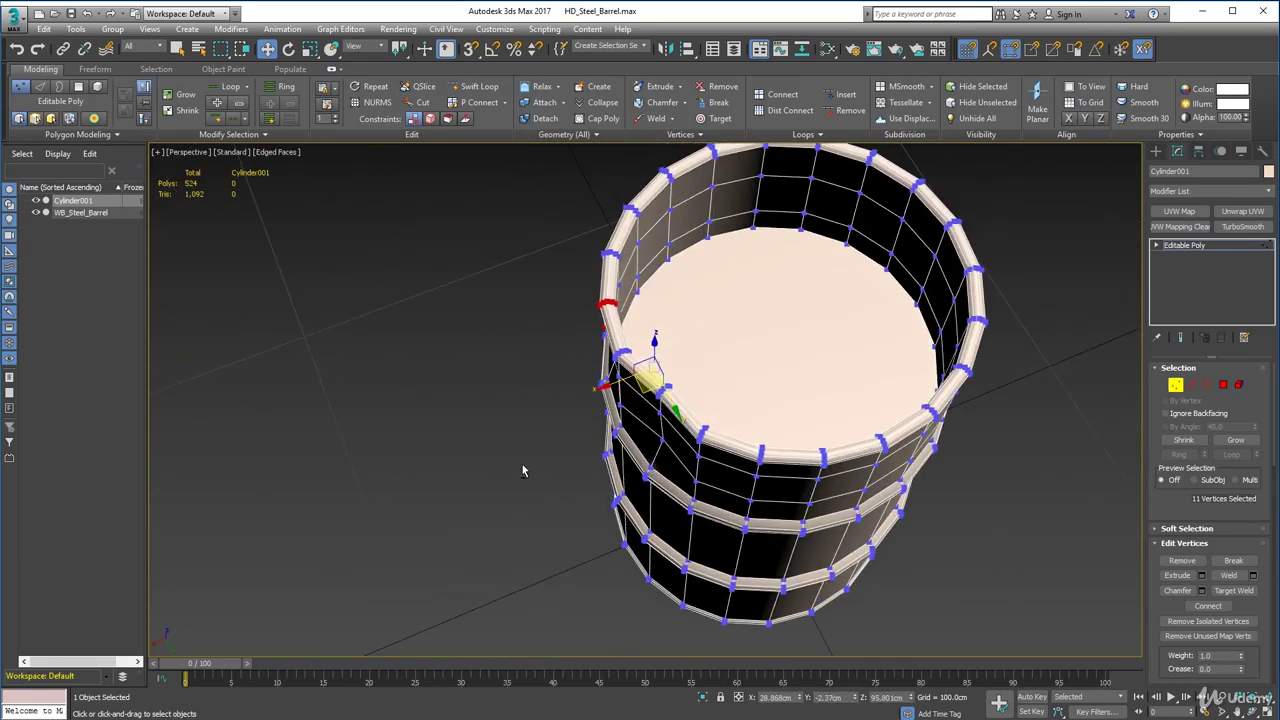
left_click(654, 388)
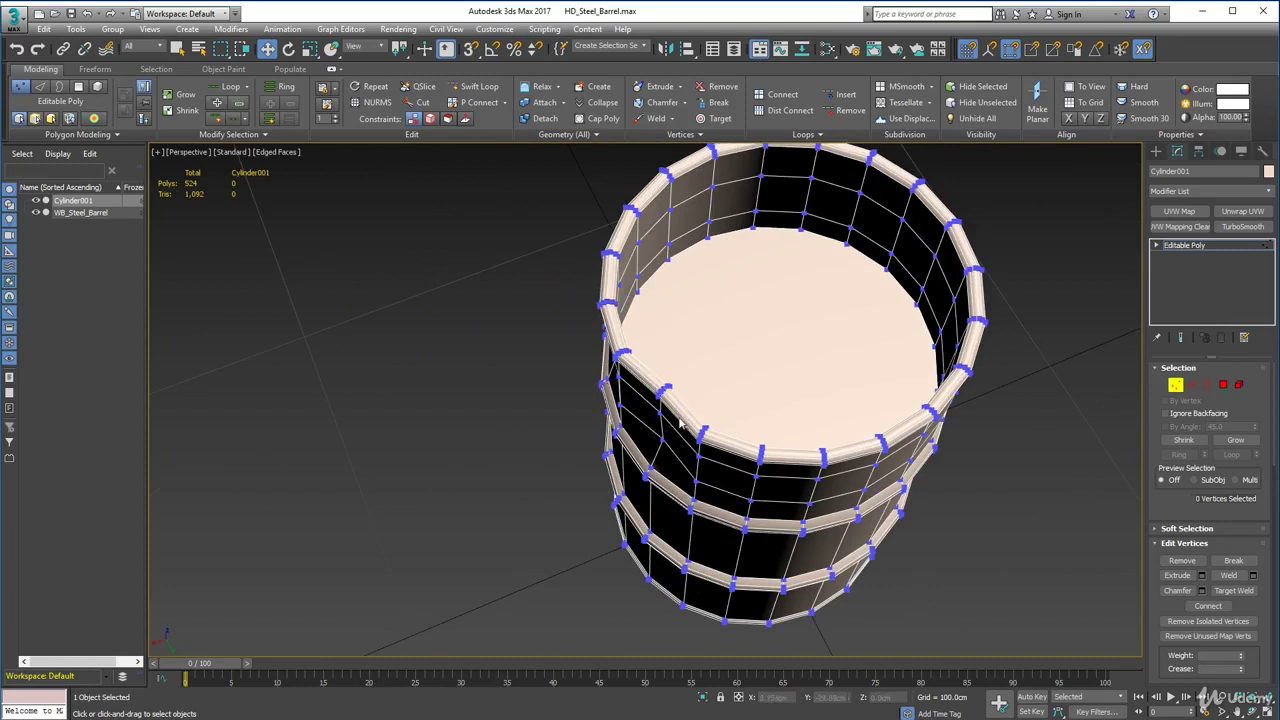
key("ctrl+z")
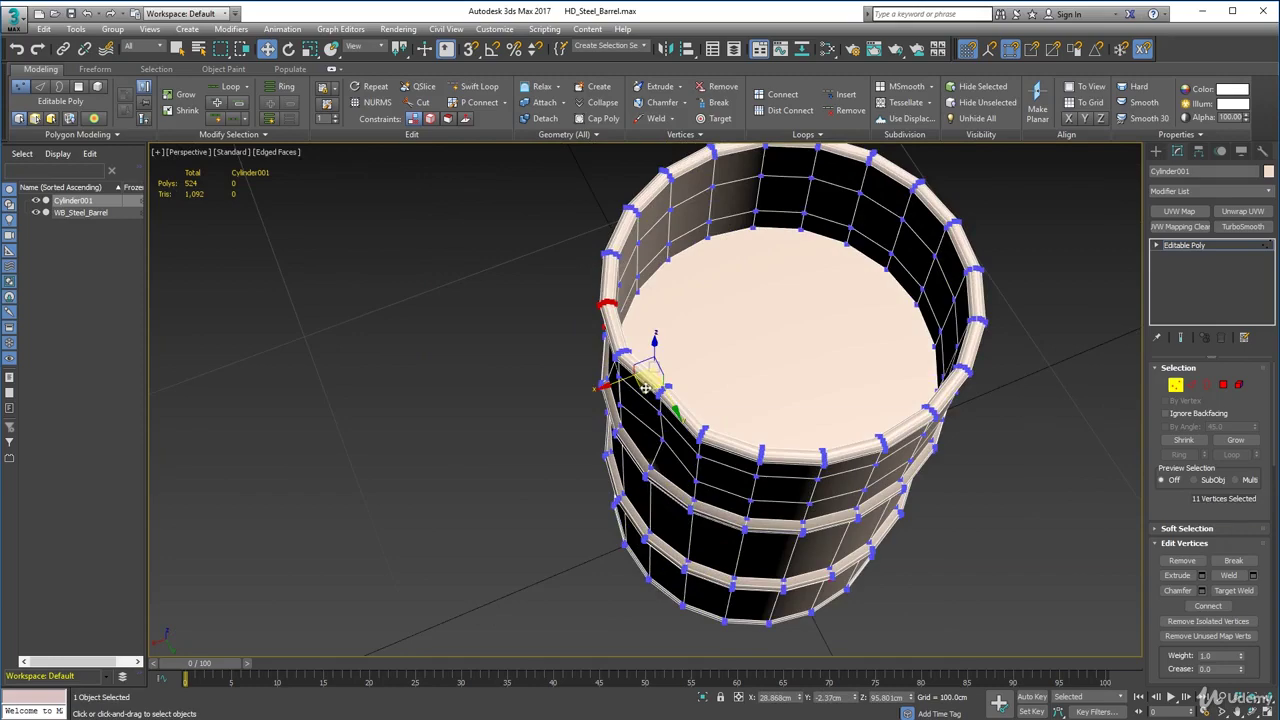
left_click_drag(645, 388, 655, 389)
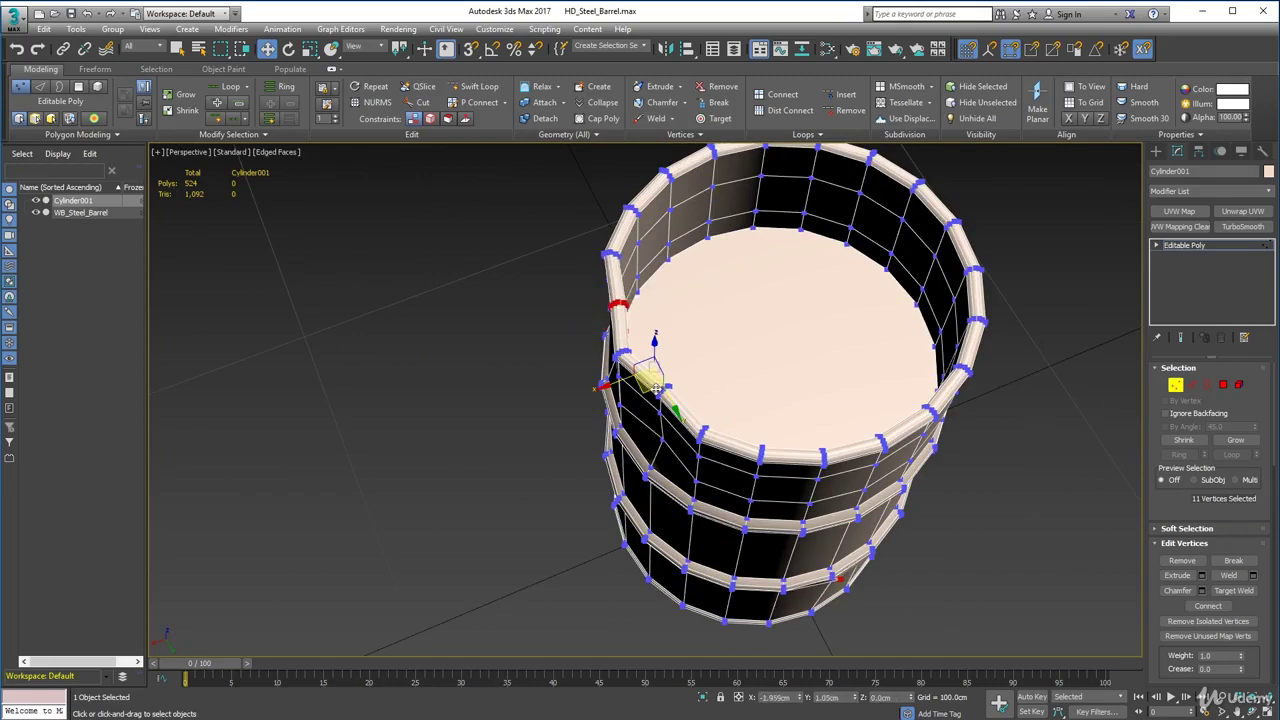
middle_click_drag(655, 388, 748, 415, "alt")
Select a matching inner and outer vertex pair on the upper wall loops and pull it slightly outward.
left_click(746, 415)
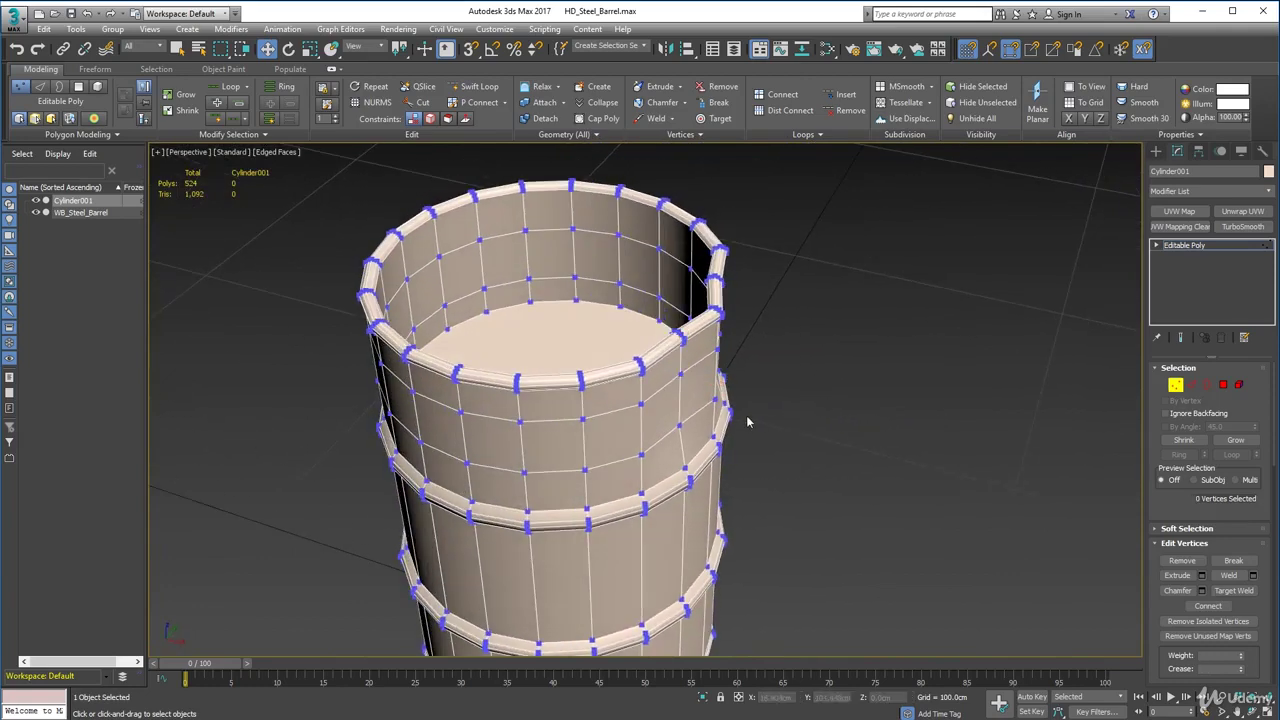
middle_click_drag(651, 486, 740, 477, "alt")
left_click_drag(688, 272, 700, 303)
left_click_drag(736, 264, 742, 261)
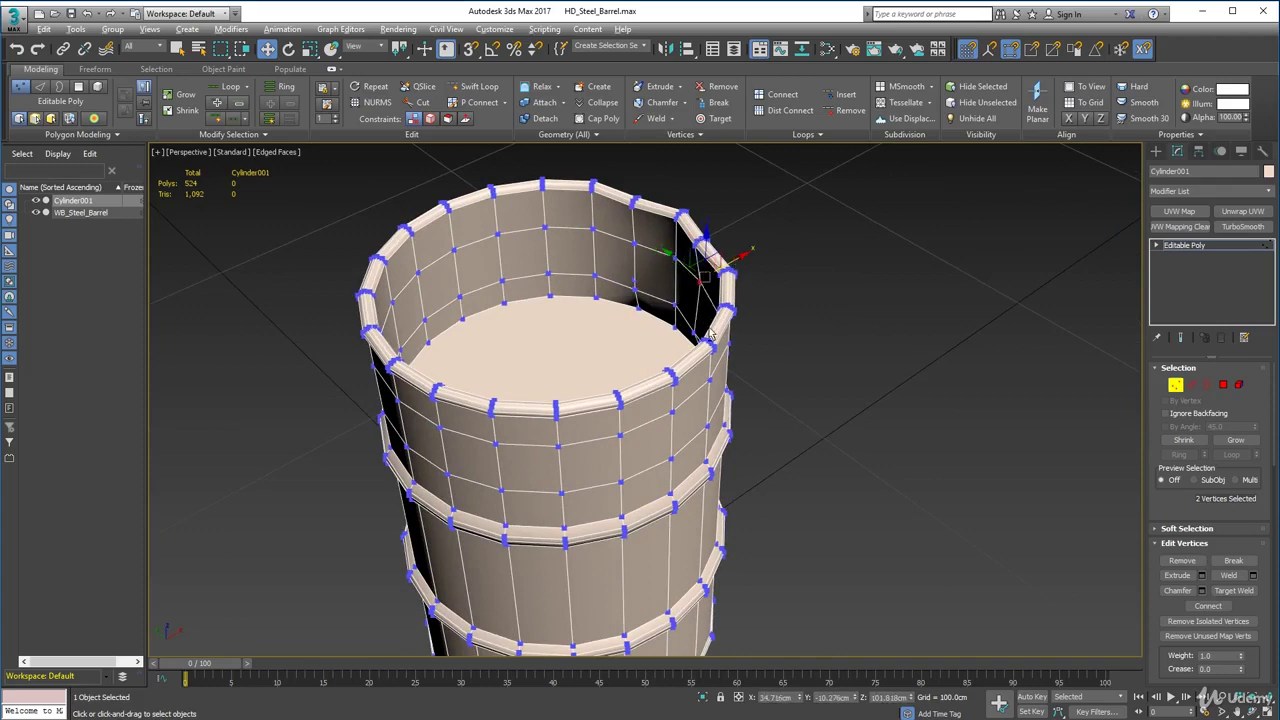
middle_click_drag(697, 334, 816, 470, "alt")
Leave vertex editing, turn off the Edged Faces display and examine the dented barrel from several sides.
left_click(816, 470)
scroll(750, 442, "down", 3)
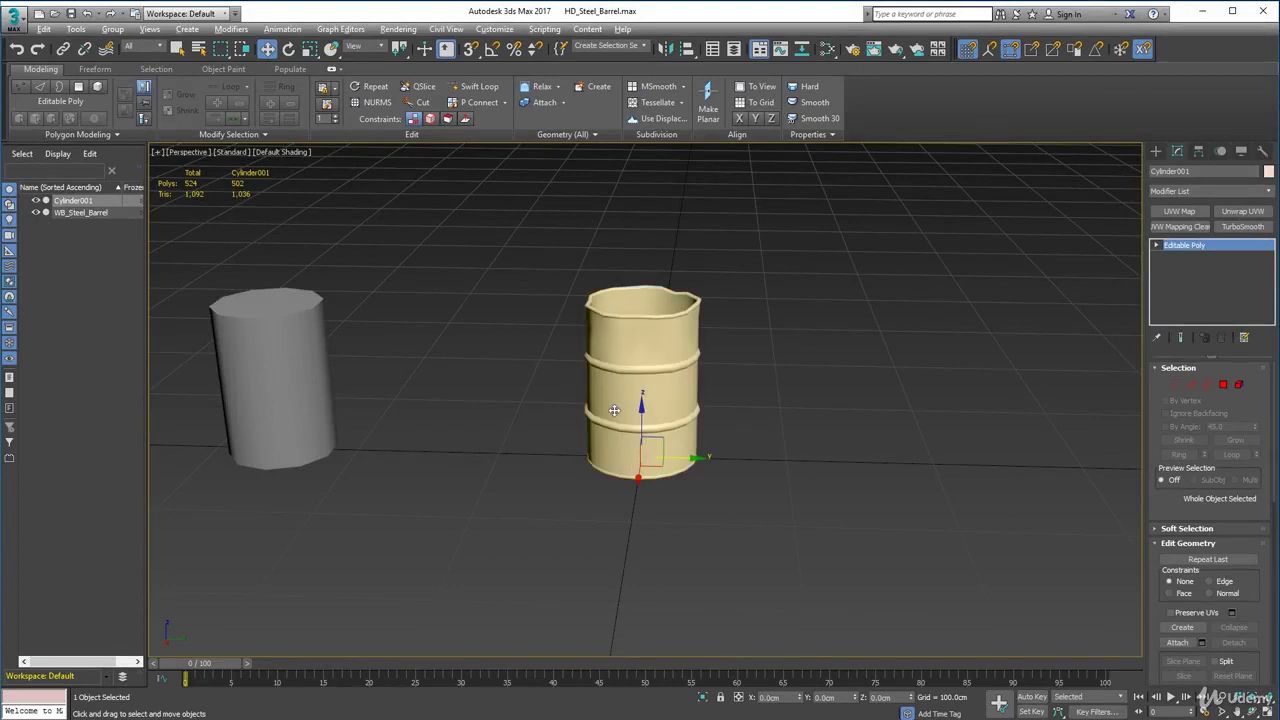
middle_click_drag(614, 410, 528, 408, "alt")
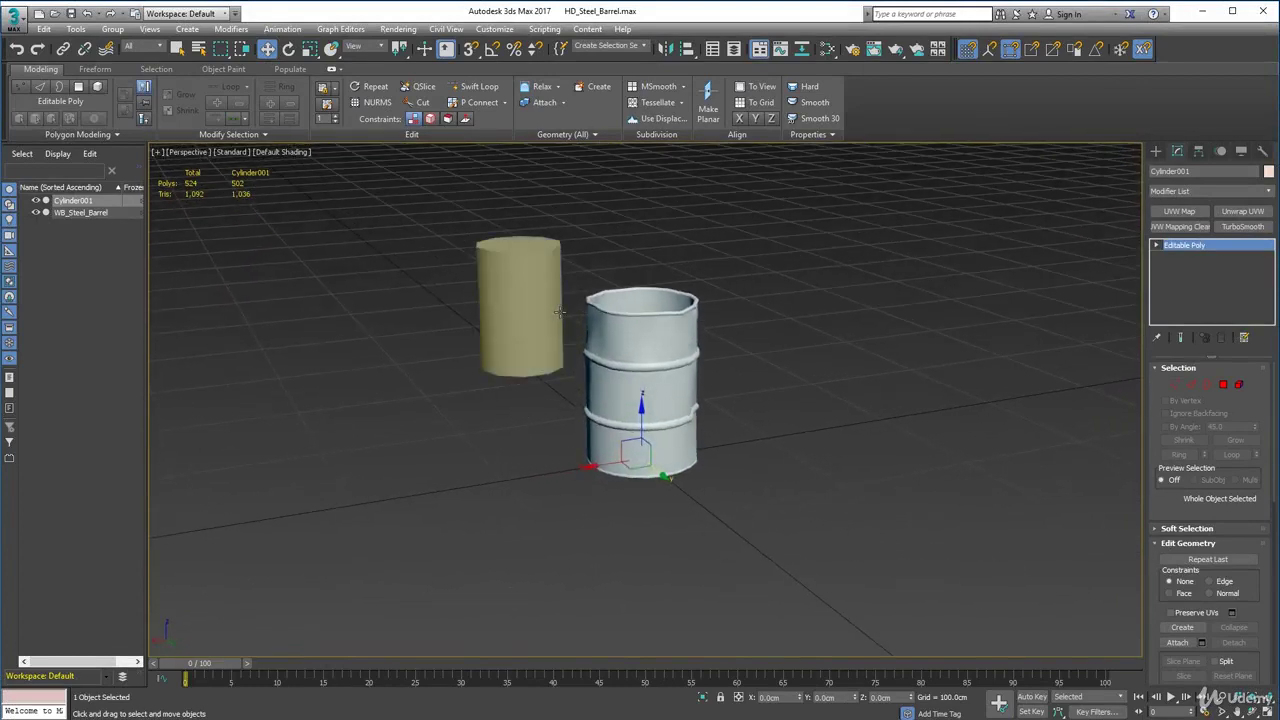
middle_click_drag(640, 440, 369, 429, "alt")
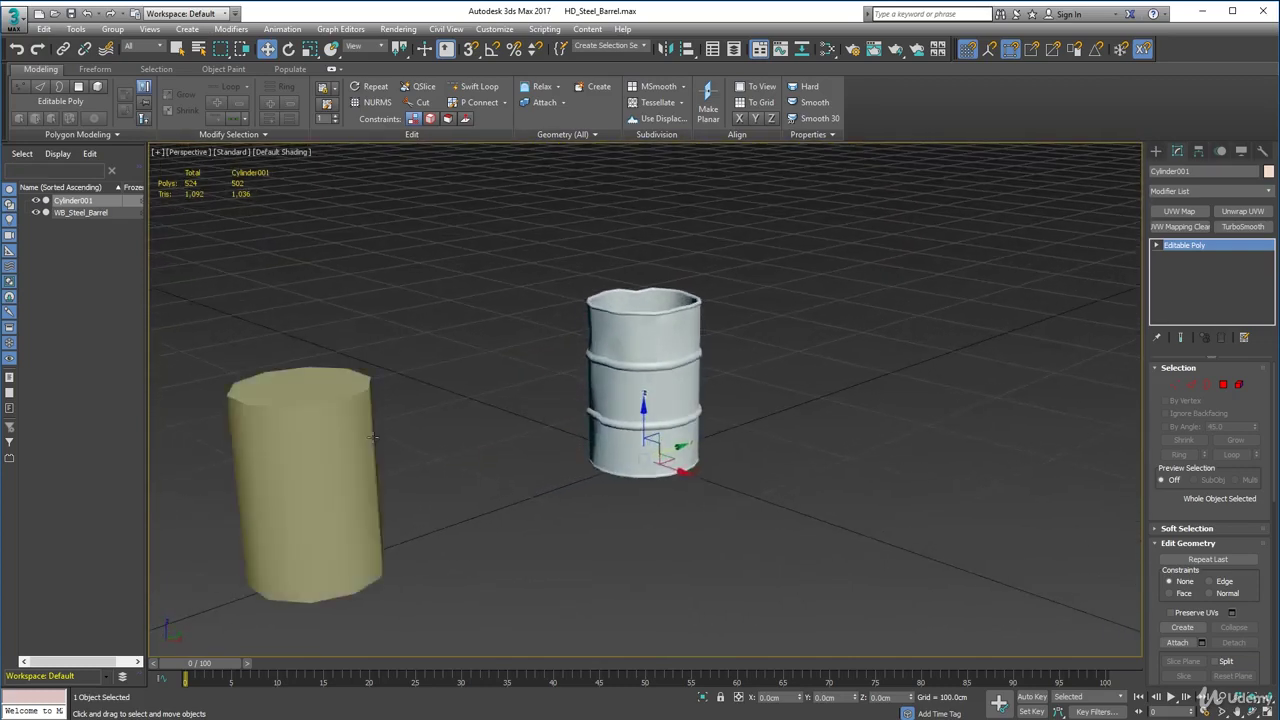
middle_click_drag(675, 450, 602, 533, "alt")
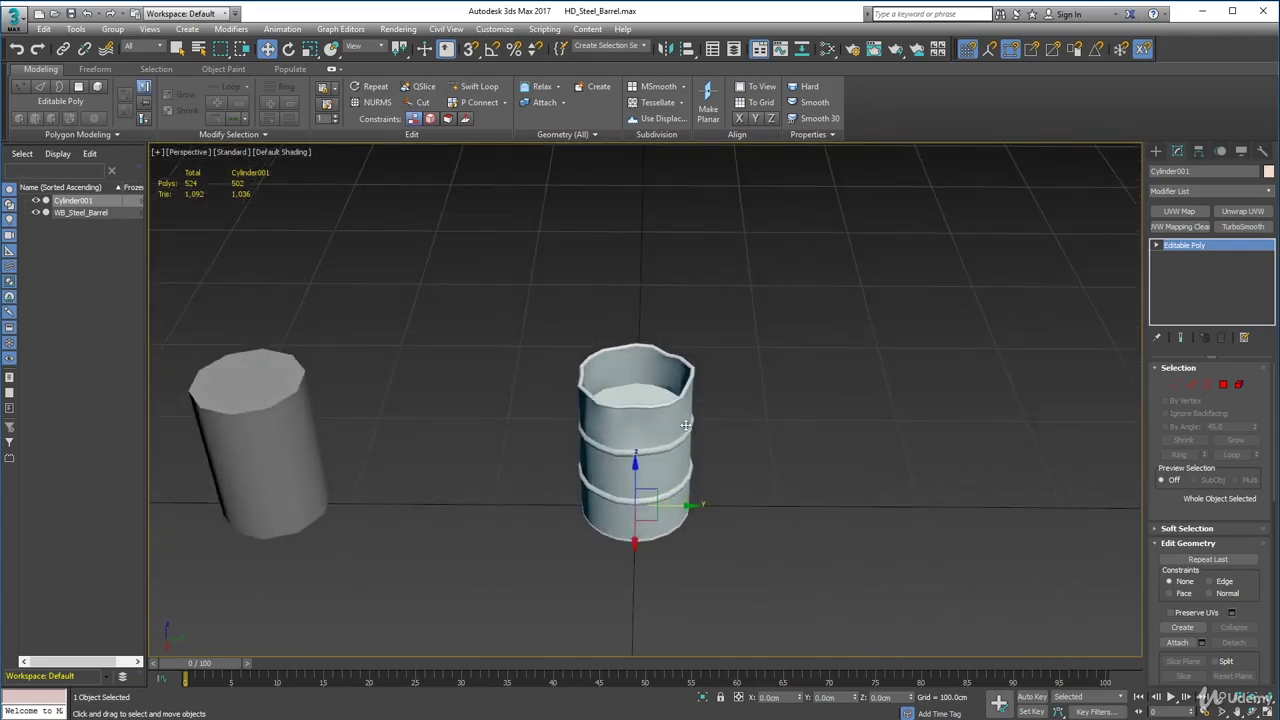
Rename the detailed barrel as HD_Steel_Barrel, check the plain cylinder's name and select the detailed barrel again.
left_click(1190, 172)
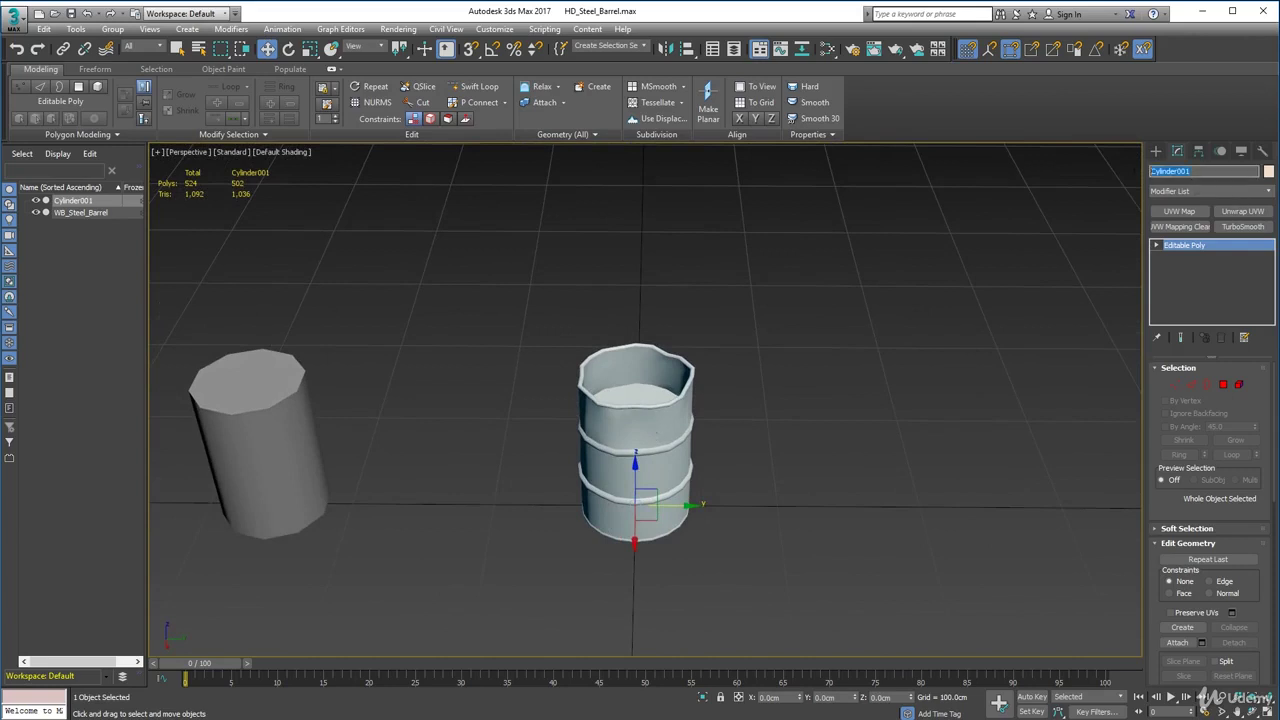
type("HD_Steel_Barrel")
key("Return")
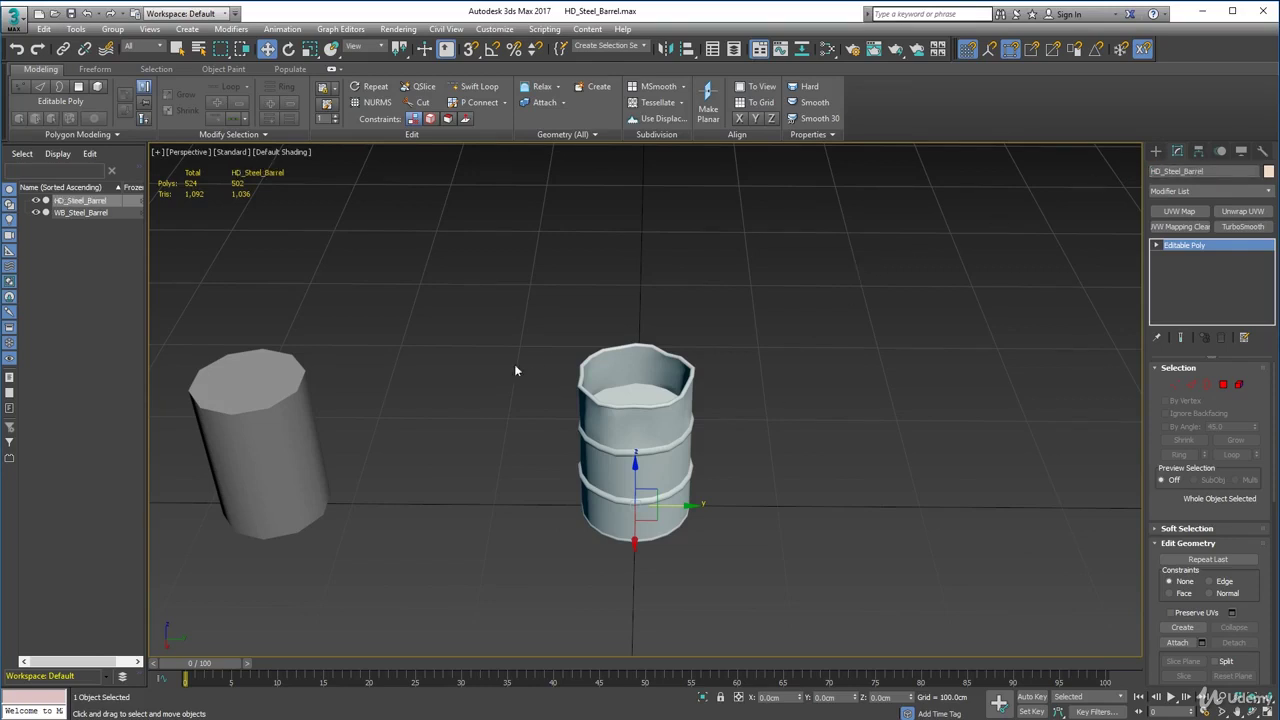
left_click(294, 422)
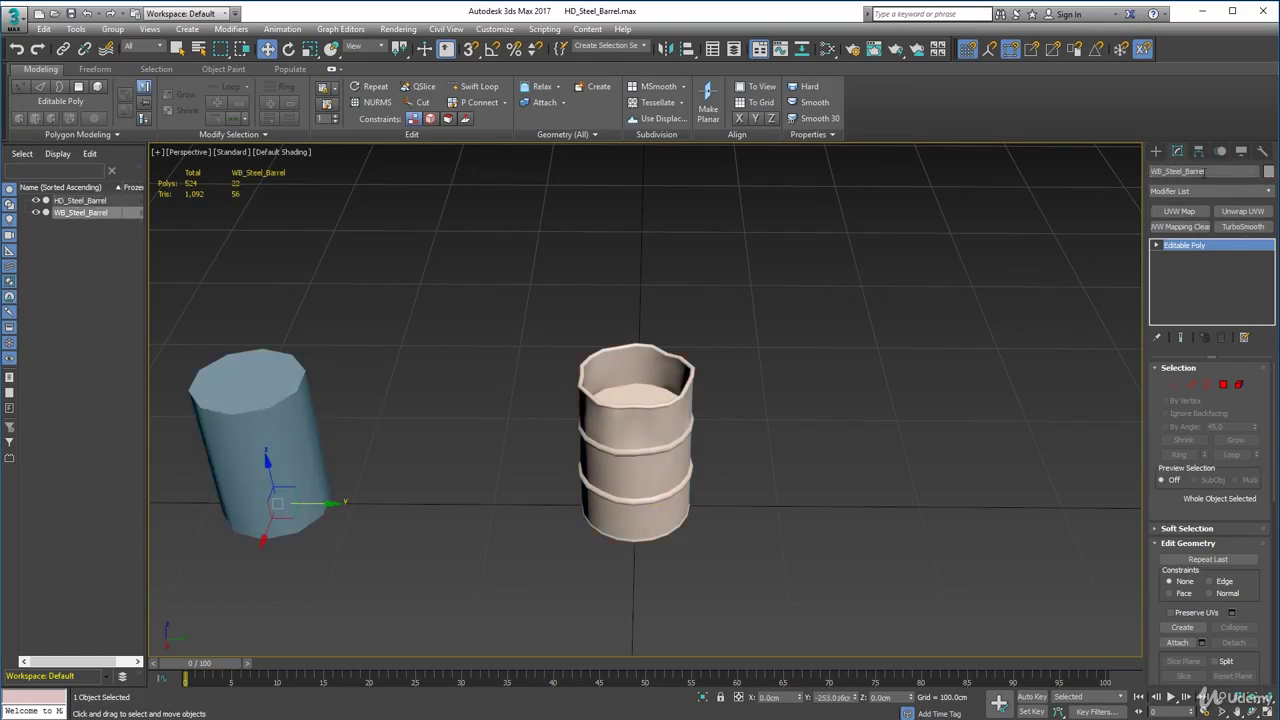
left_click(666, 474)
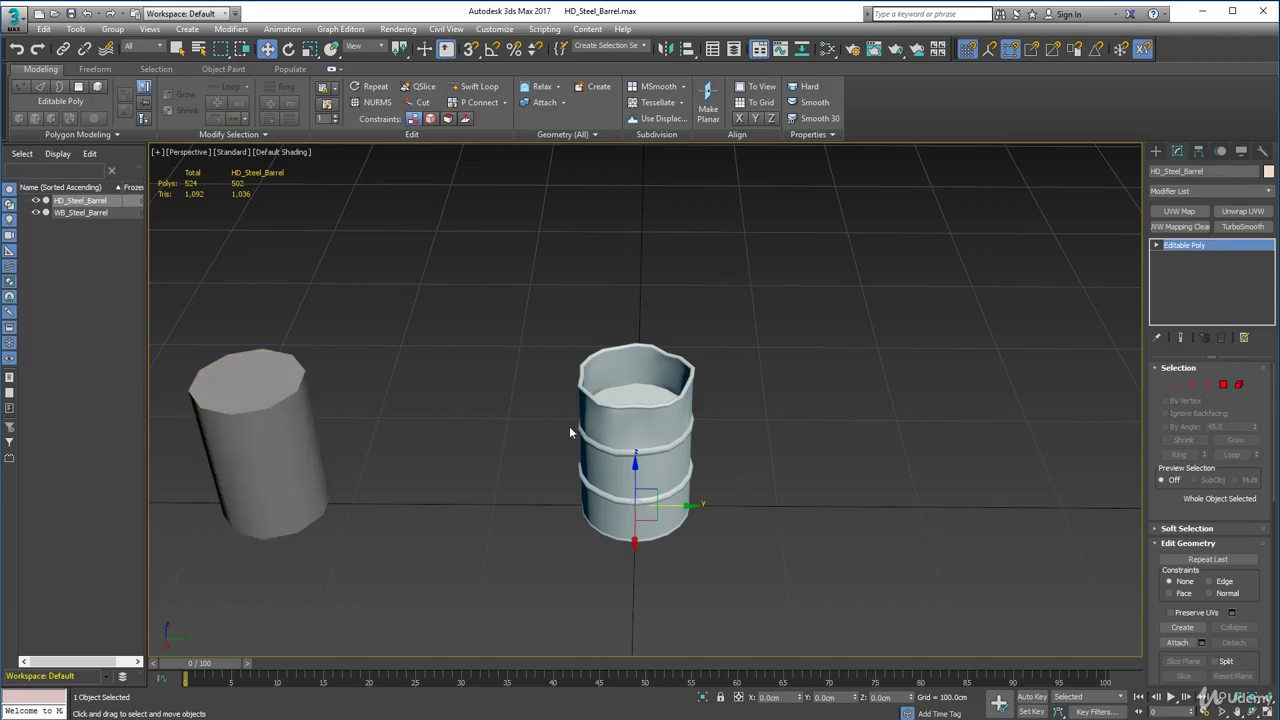
middle_click_drag(610, 401, 620, 398)
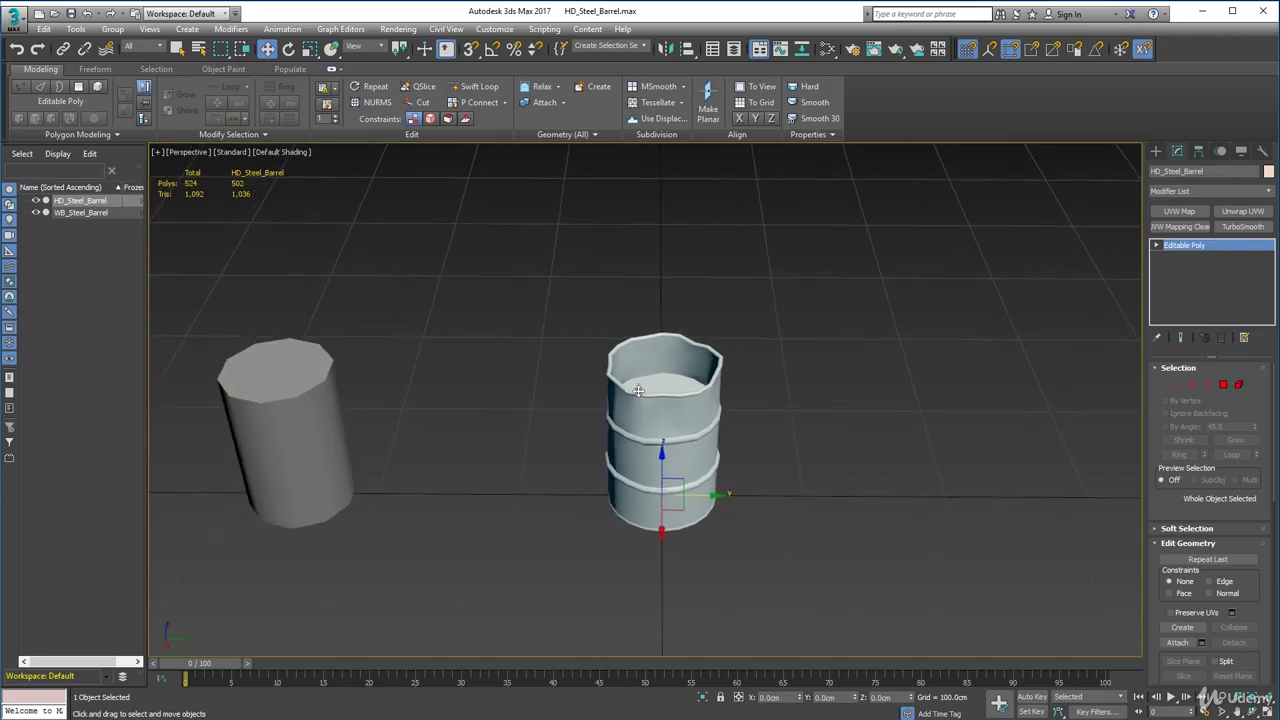